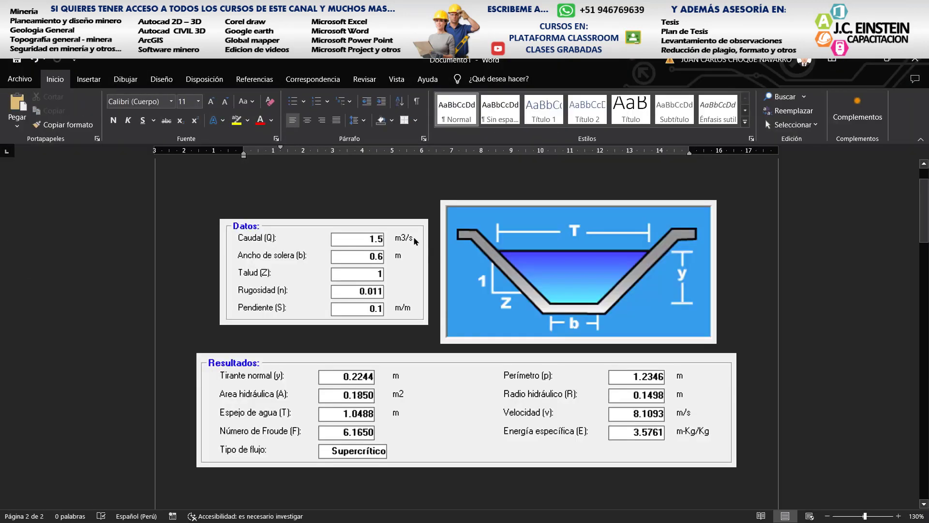
- Scroll through Word's section-formula, Manning roughness (Tabla 5) and side-slope (Tabla 7) tables
scroll(468, 266, up, 2)
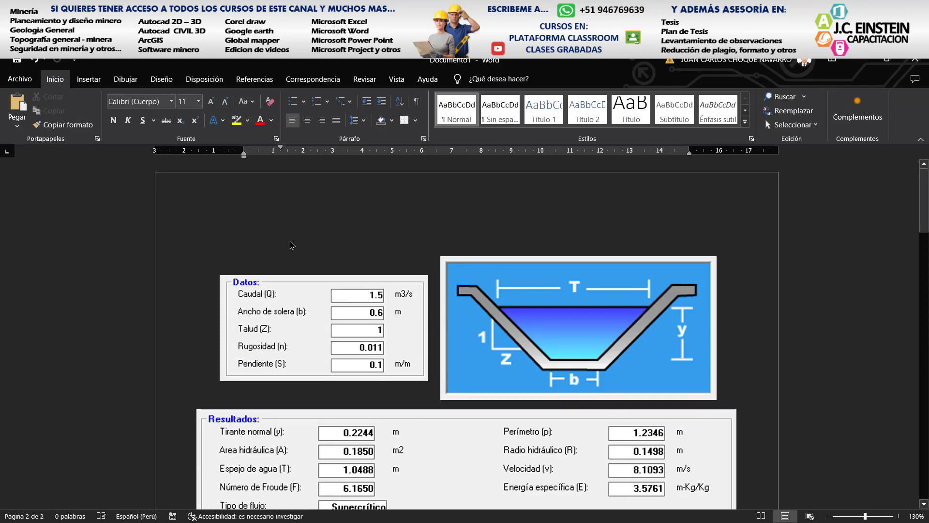
scroll(293, 245, down, 1)
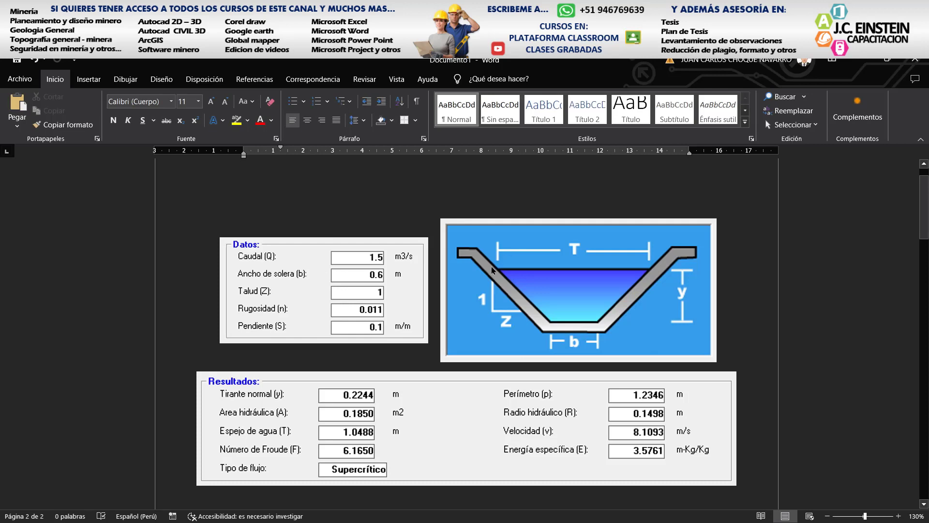
scroll(633, 311, down, 2)
scroll(639, 323, down, 4)
scroll(639, 322, down, 3)
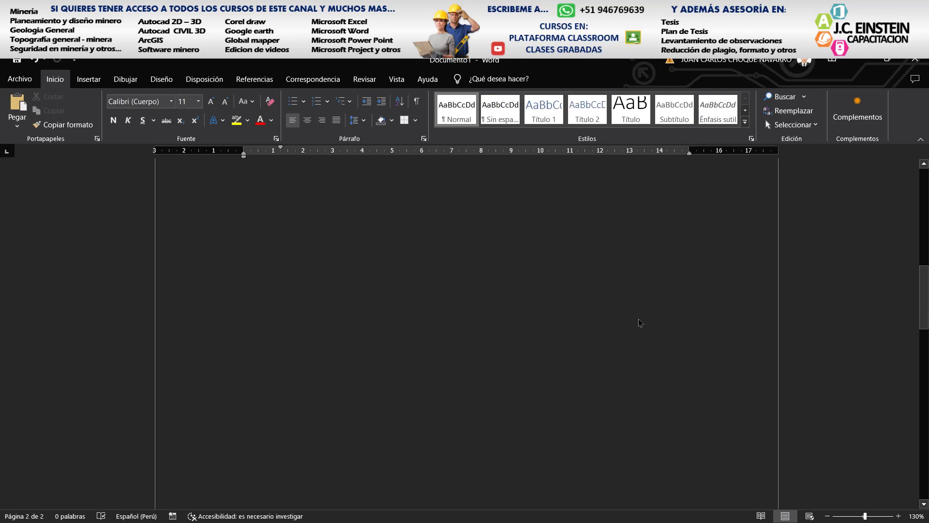
scroll(639, 323, down, 3)
scroll(639, 322, down, 3)
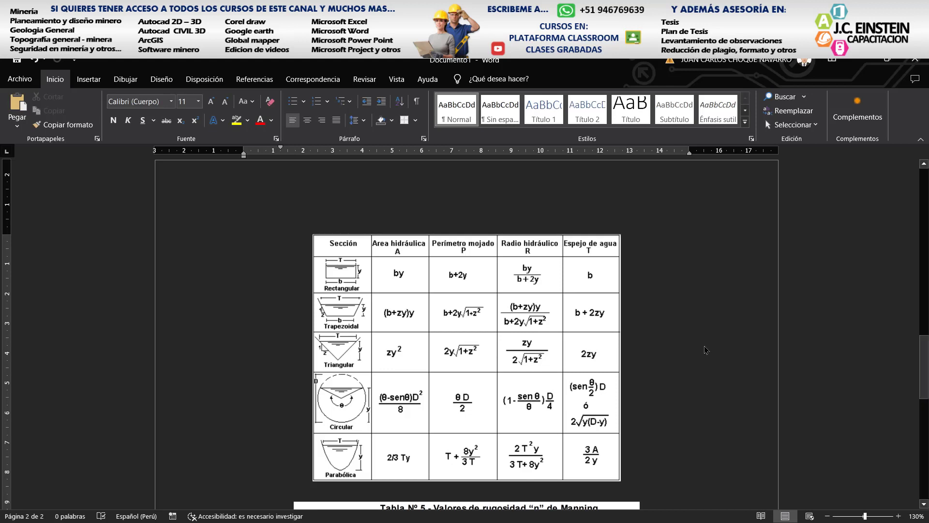
scroll(700, 353, down, 3)
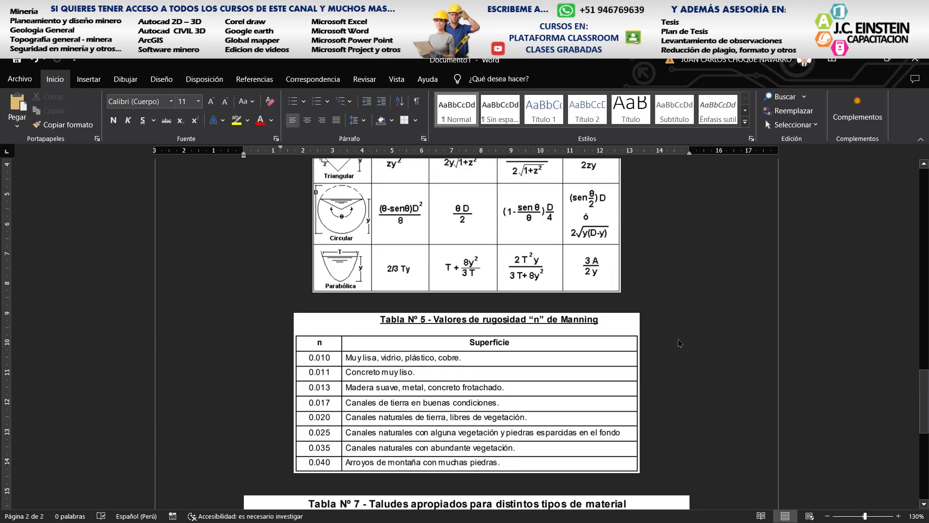
scroll(698, 356, down, 3)
scroll(699, 357, up, 2)
scroll(699, 357, up, 2)
scroll(698, 357, up, 1)
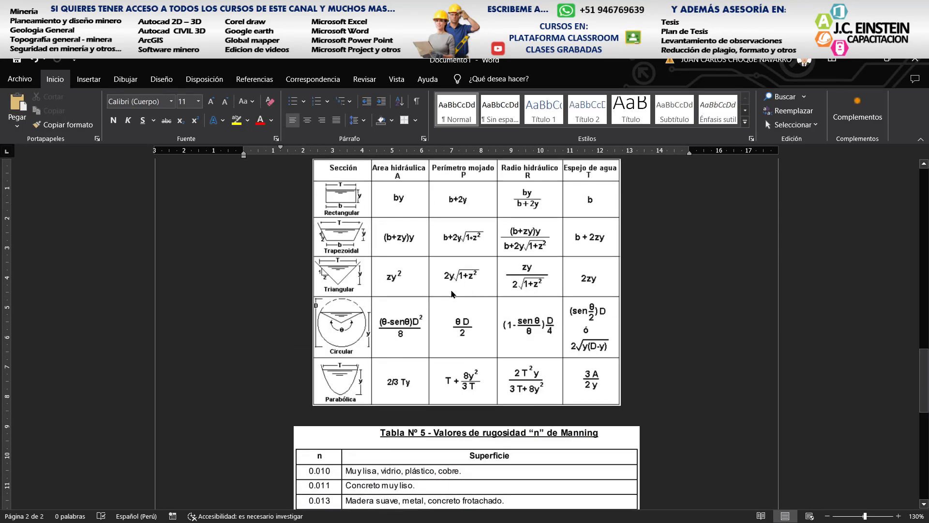
scroll(546, 288, down, 2)
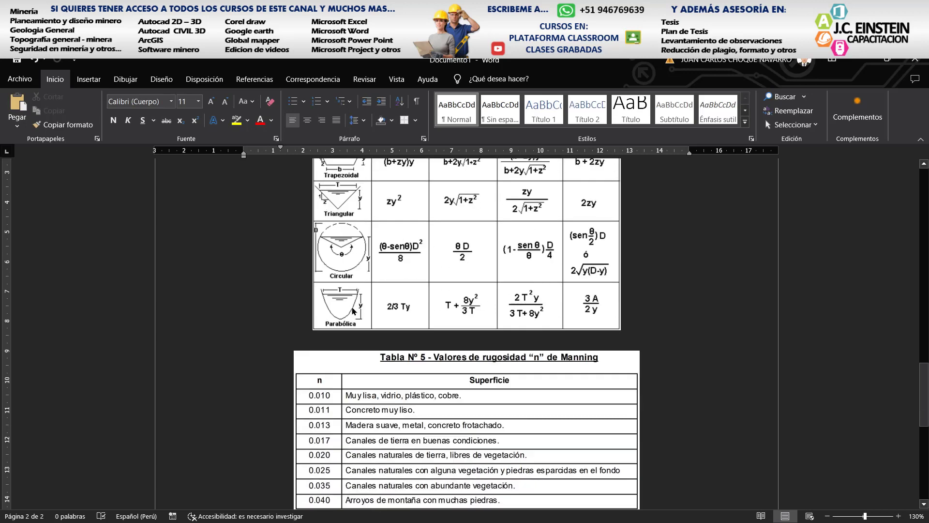
scroll(348, 290, up, 1)
scroll(349, 290, up, 2)
scroll(353, 291, down, 4)
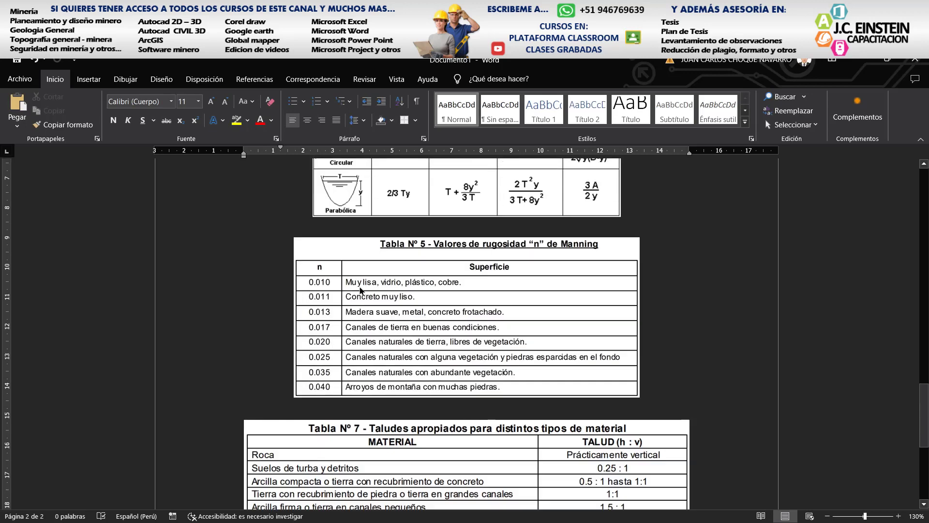
scroll(387, 276, down, 3)
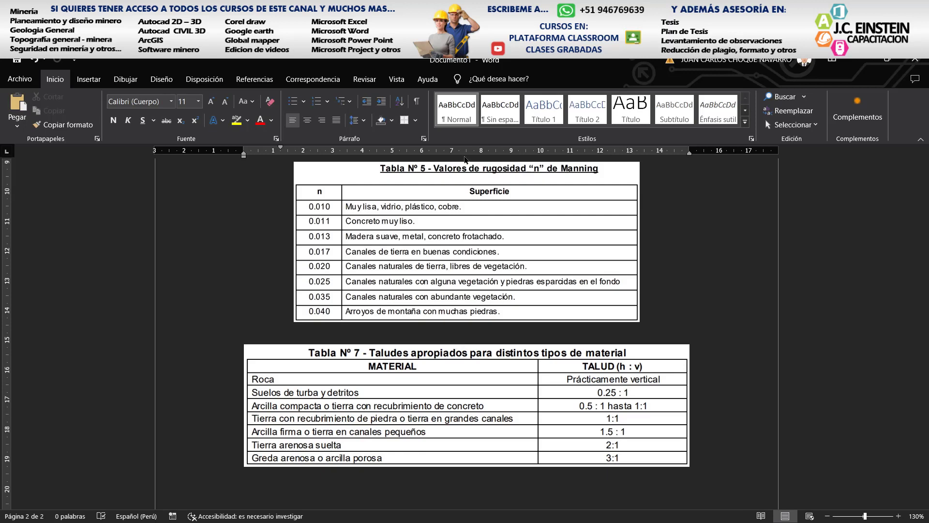
scroll(631, 364, down, 10)
scroll(632, 364, down, 10)
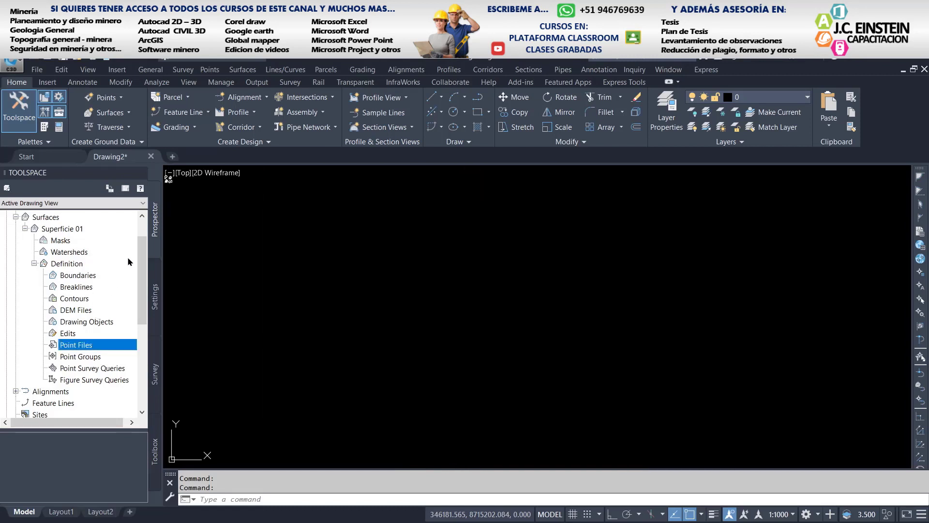
- Delete the existing Superficie 01 surface from Prospector
click(57, 232)
right_click(62, 230)
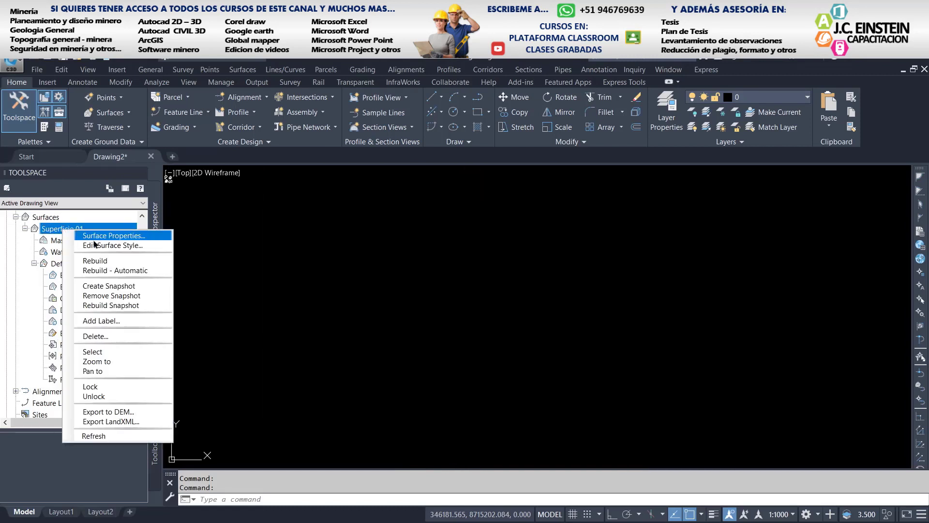
click(126, 338)
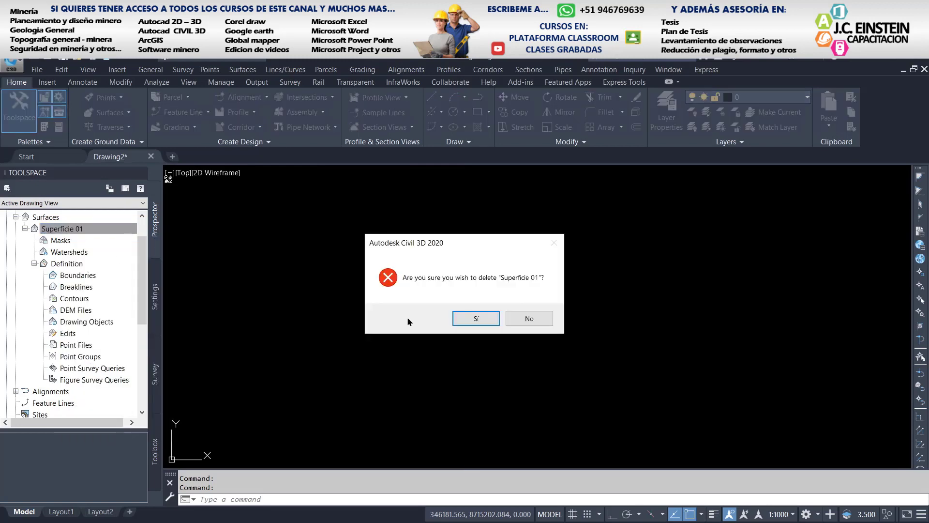
click(475, 320)
- Create a new TIN surface named Superficie 01 under Surfaces
scroll(130, 282, up, 1)
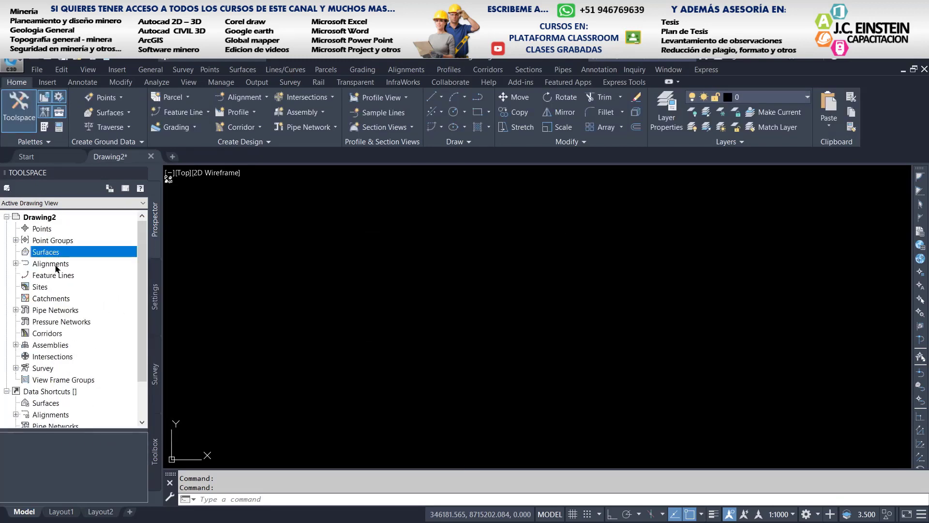
click(61, 240)
click(58, 254)
right_click(57, 255)
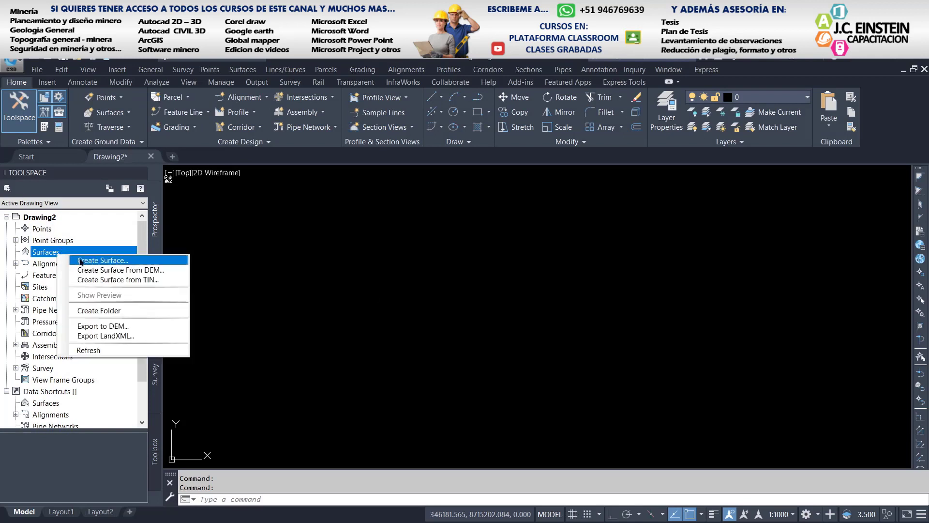
click(83, 261)
click(541, 154)
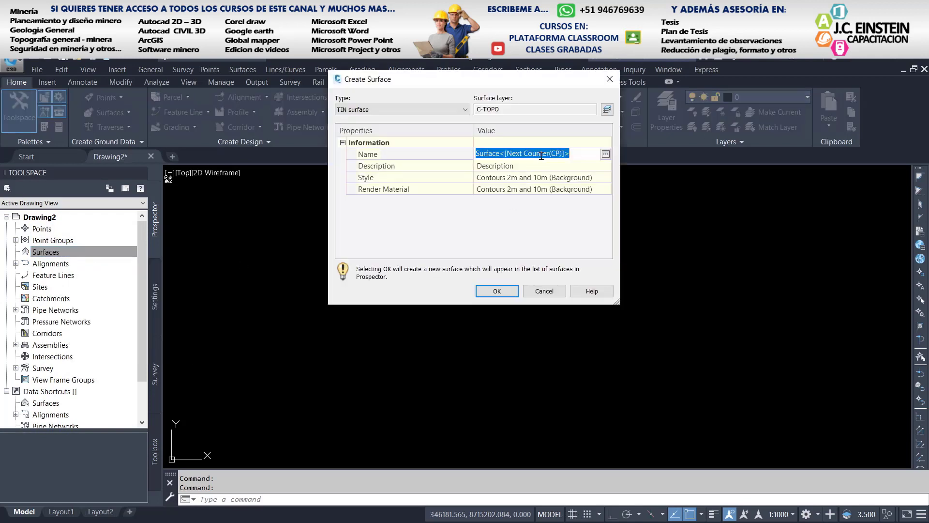
text(Superficie 01)
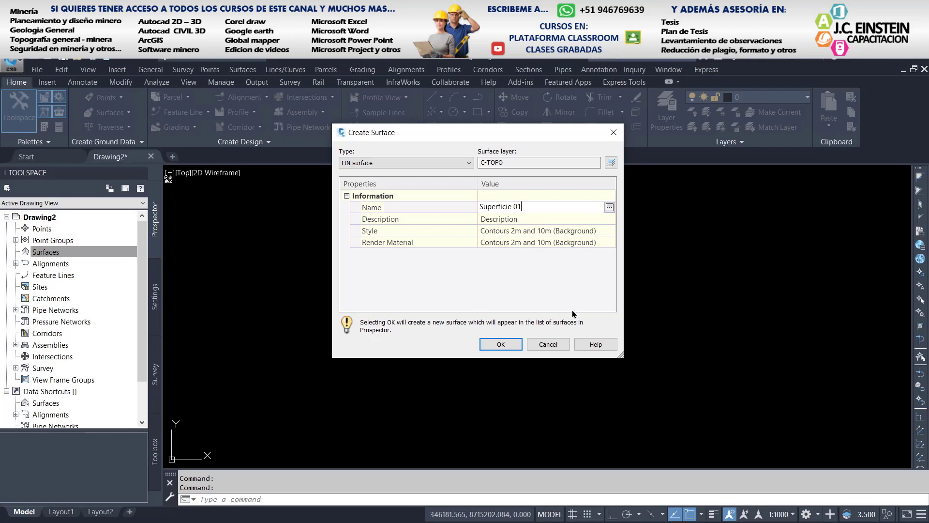
click(499, 344)
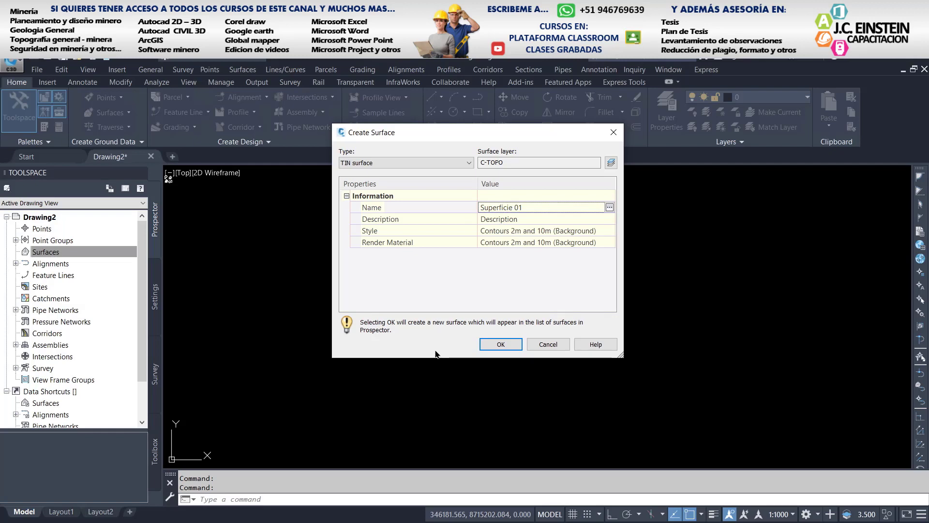
click(489, 342)
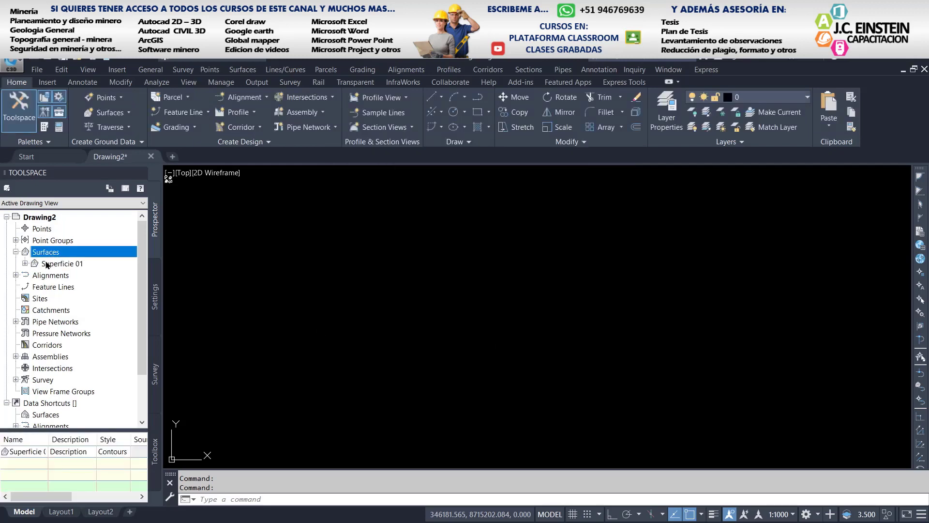
- Expand Superficie 01's definition and begin adding a point file
click(47, 264)
click(34, 299)
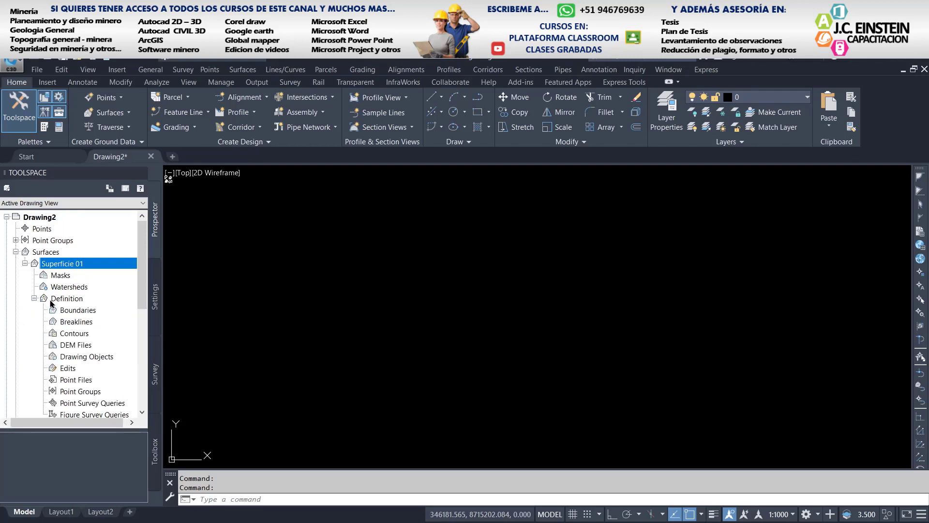
scroll(62, 304, down, 1)
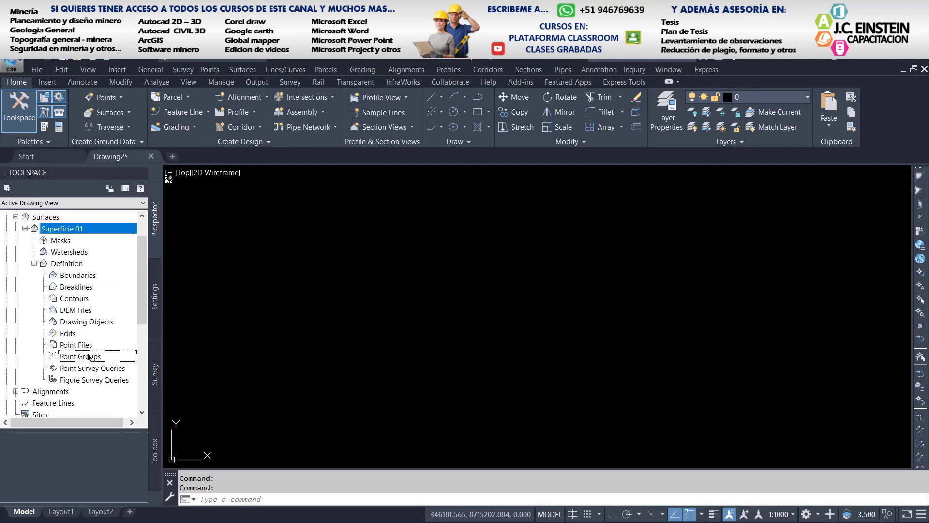
click(88, 357)
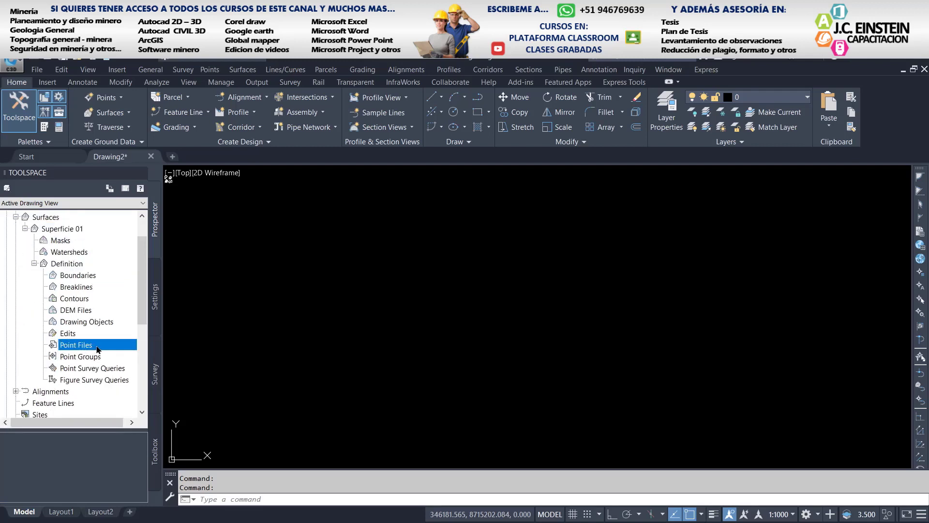
right_click(98, 349)
click(122, 353)
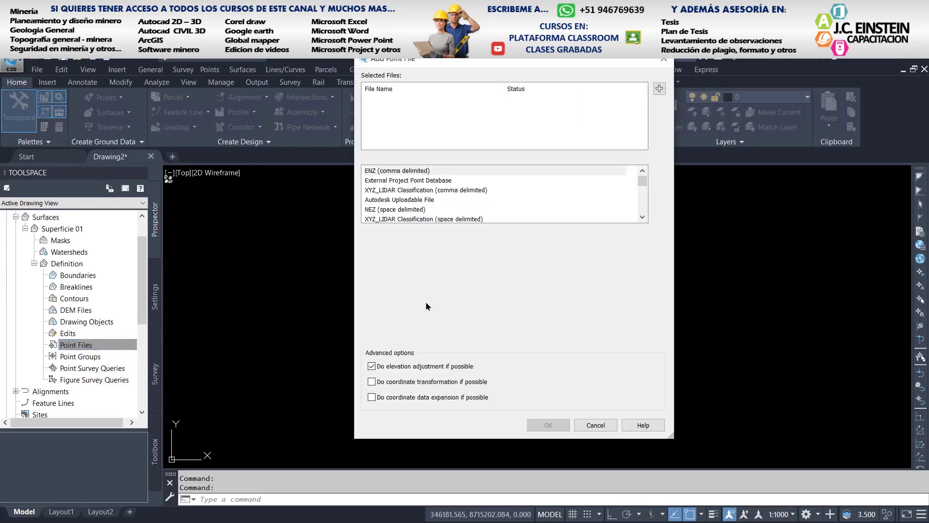
- Browse to the desktop, filter to CSV files and load AQP as the source
click(659, 88)
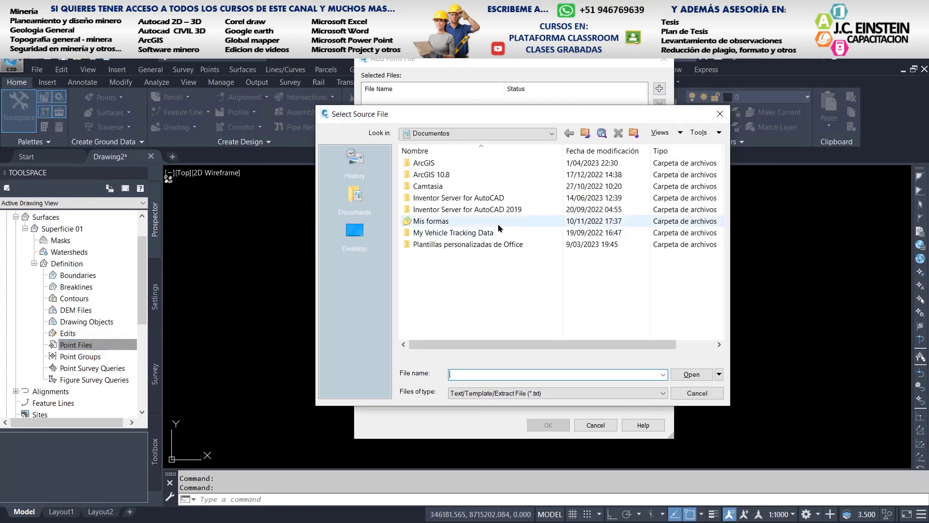
click(354, 231)
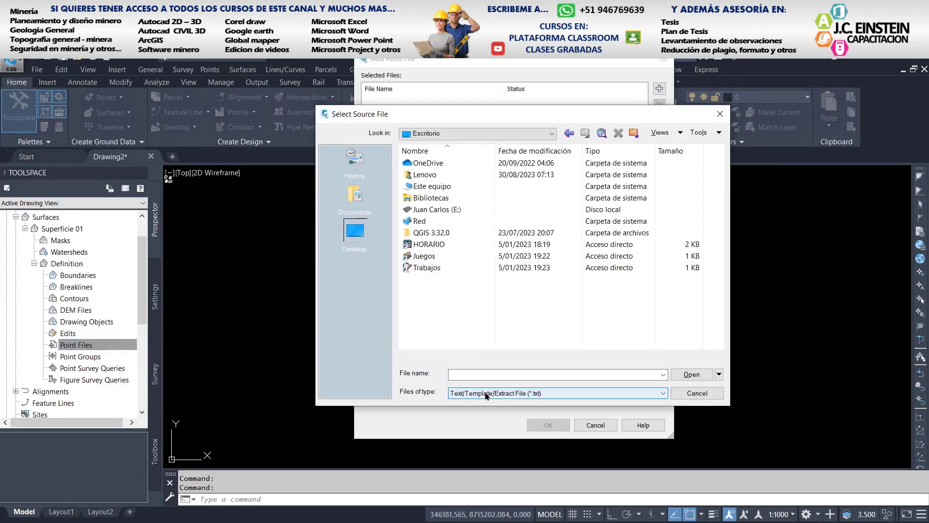
click(486, 393)
click(479, 428)
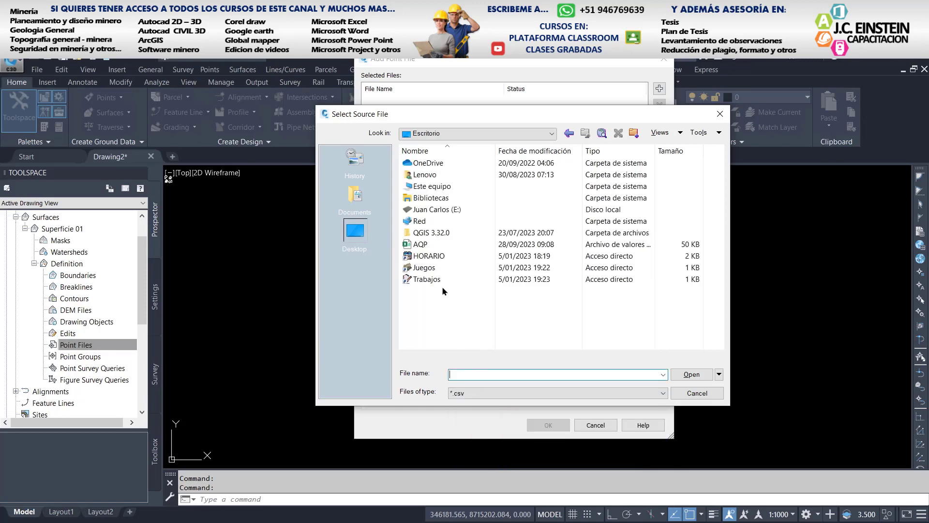
click(421, 244)
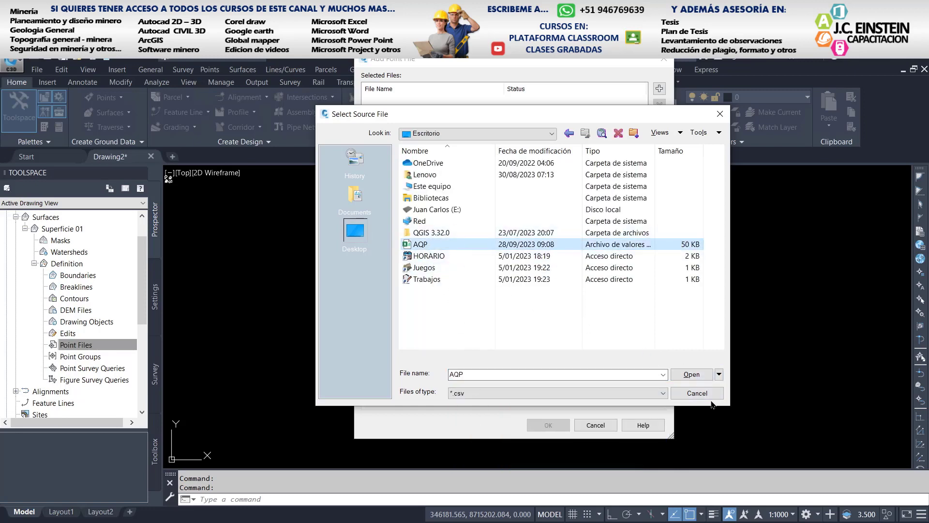
click(692, 375)
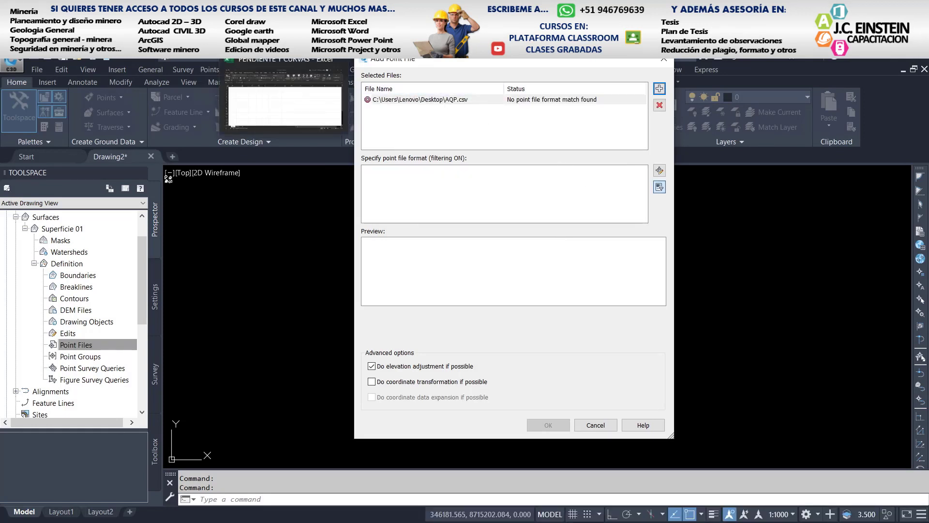
- Remove the AQP.csv entry from the selected point files
click(481, 99)
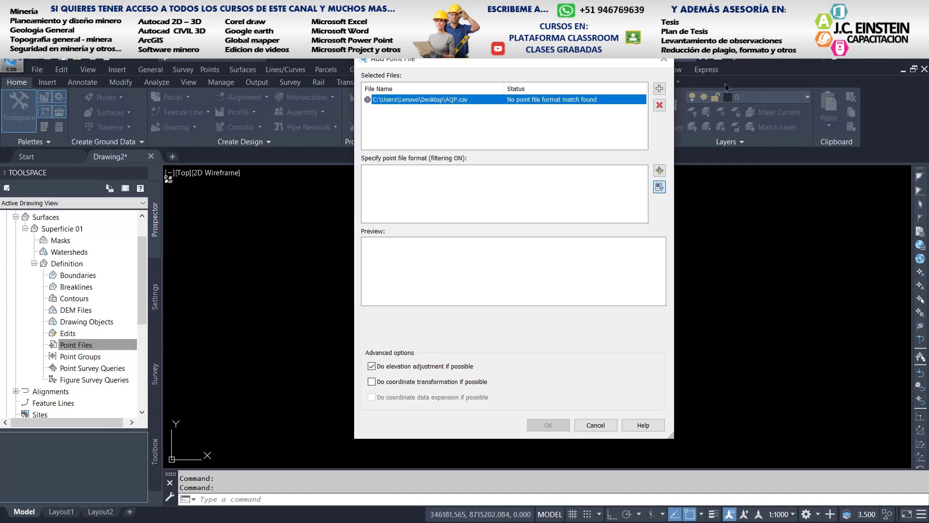
key(super+d)
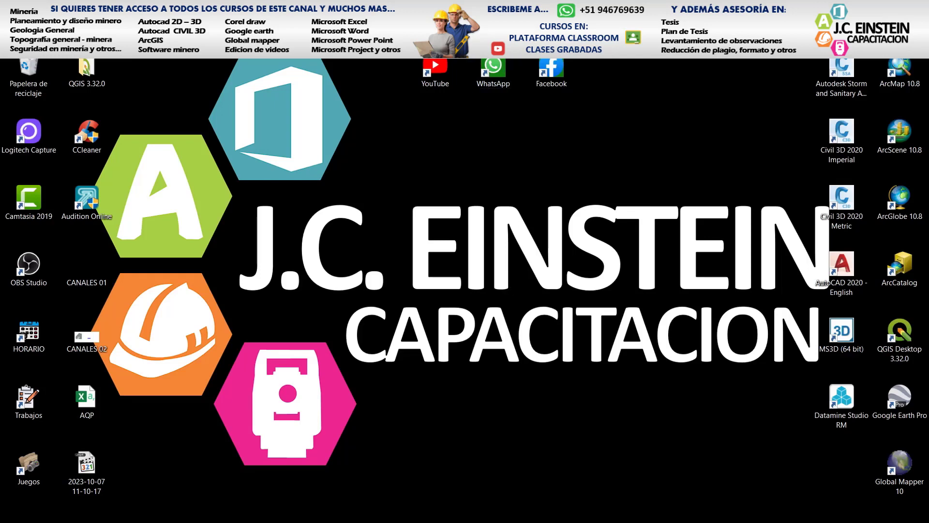
key(super+d)
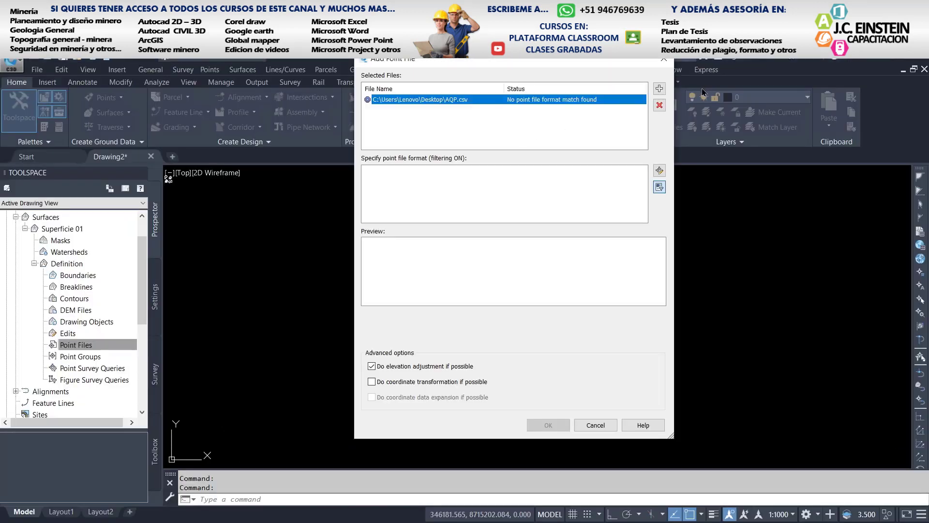
click(660, 105)
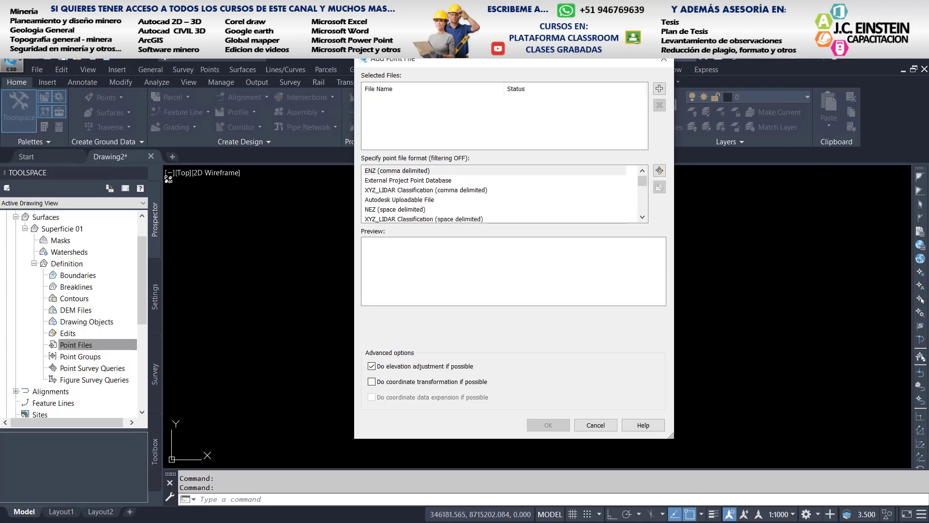
- Launch Excel from the Run box to open the AQP workbook
key(super+d)
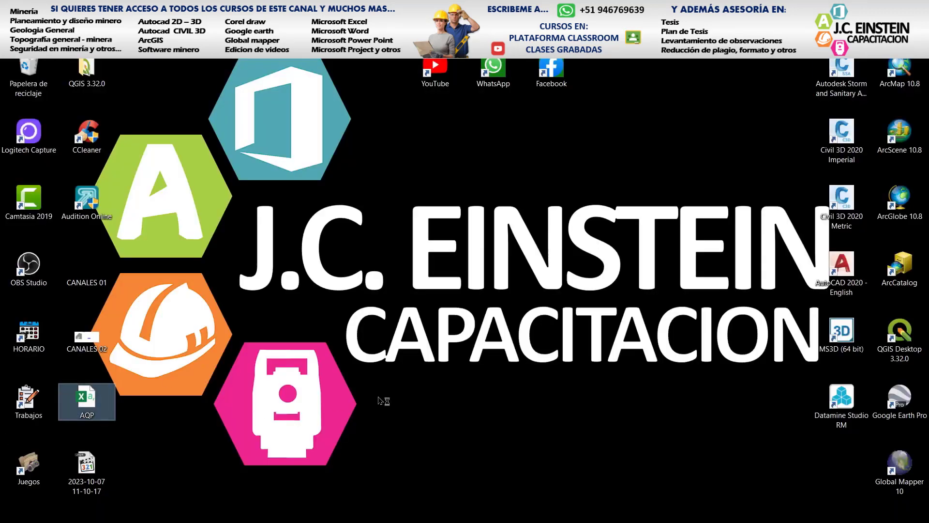
key(super+d)
key(super+r)
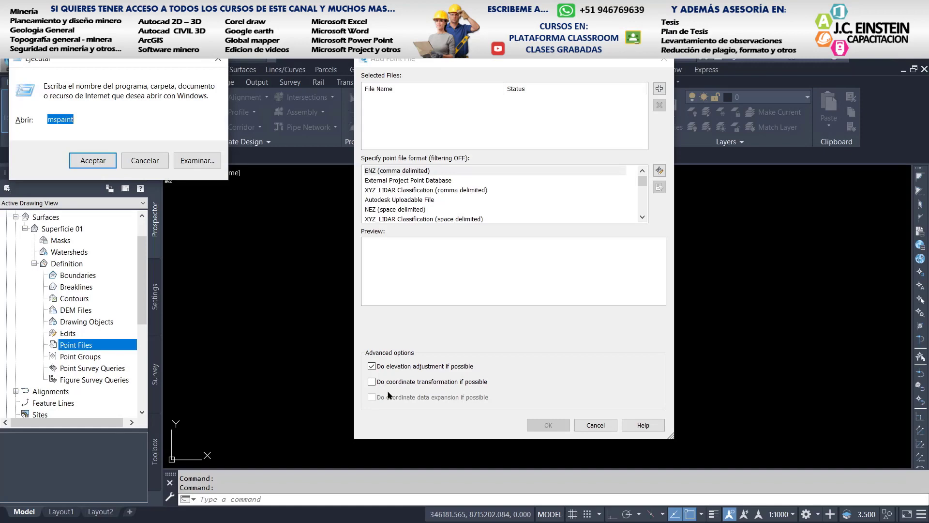
text(excel)
key(Return)
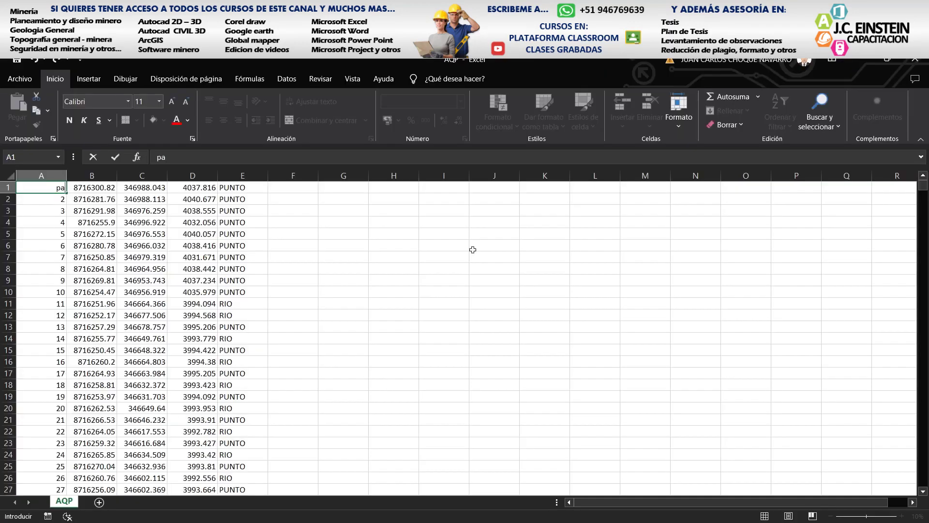
- Launch a blank Notepad from the Run box
key(super+r)
drag(173, 72, 534, 160)
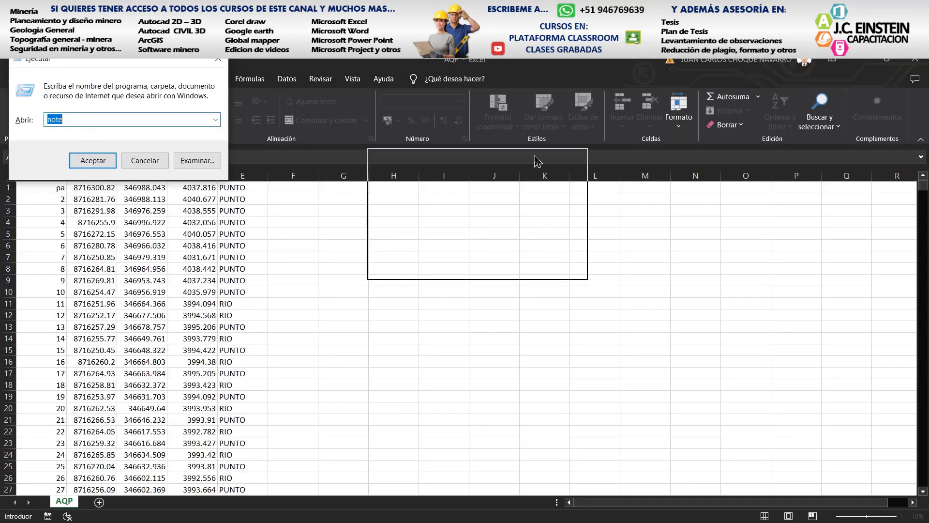
text(notepad)
key(Return)
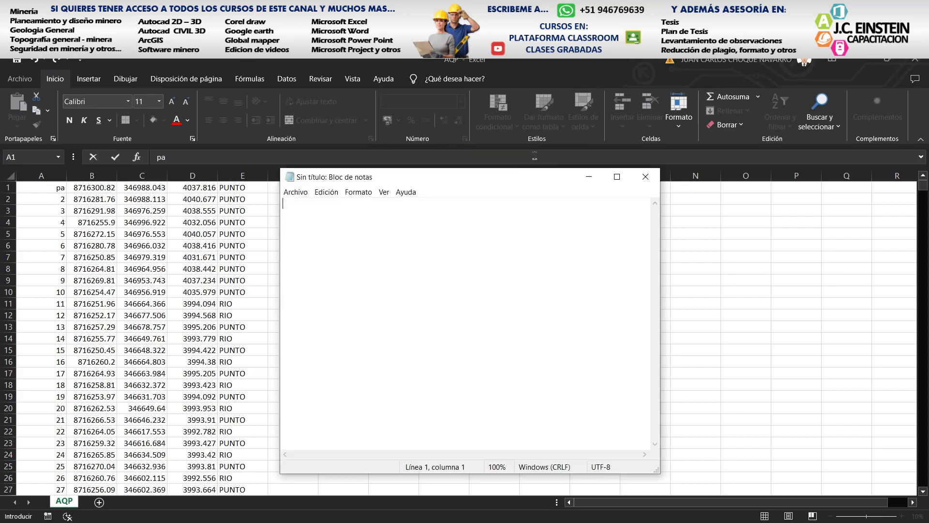
- Copy Excel's point data in columns A–E and paste it into Notepad
key(alt+Tab)
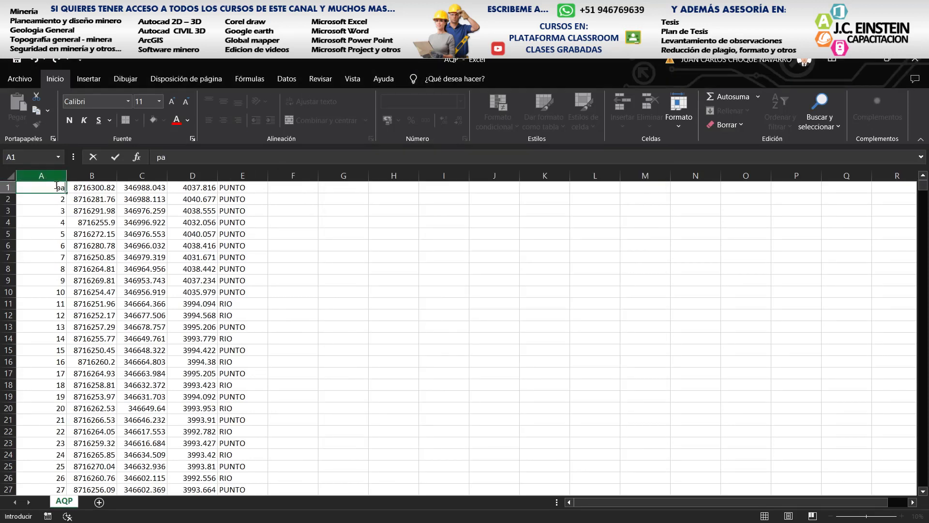
key(Escape)
key(ctrl+shift+Down)
key(ctrl+shift+Right)
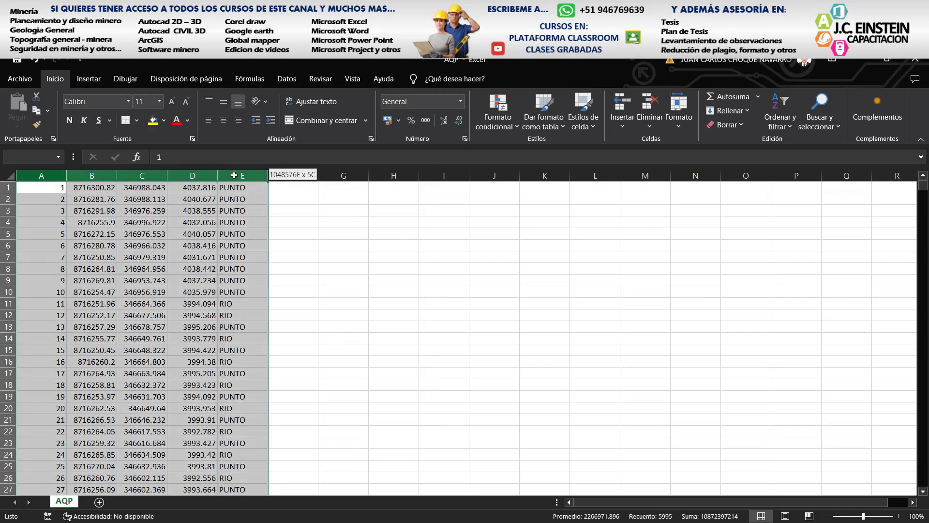
key(ctrl+c)
key(alt+Tab)
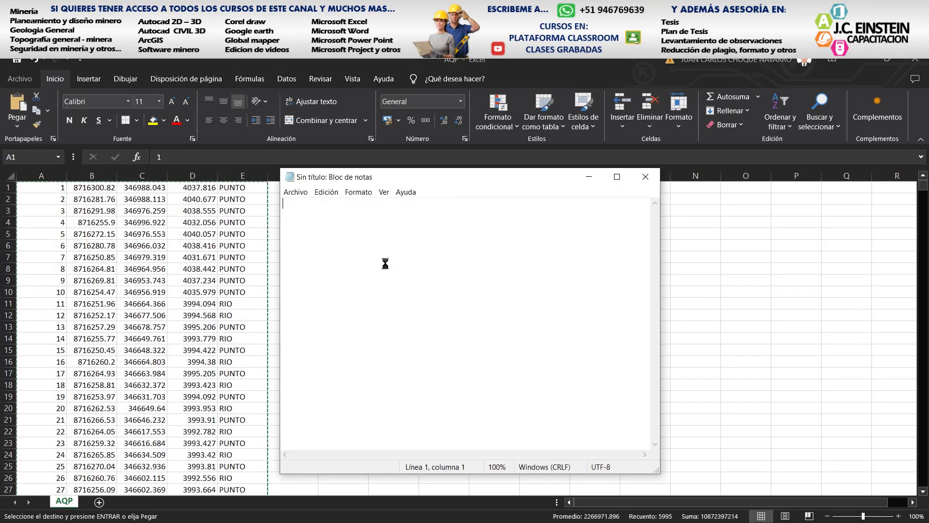
key(ctrl+v)
- Save the Notepad text to the desktop as AQP_V1
click(296, 192)
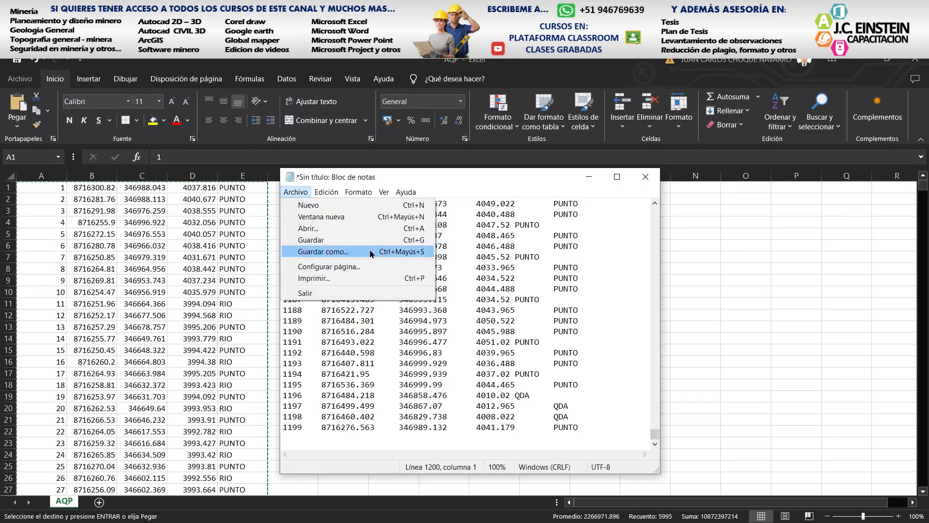
click(370, 252)
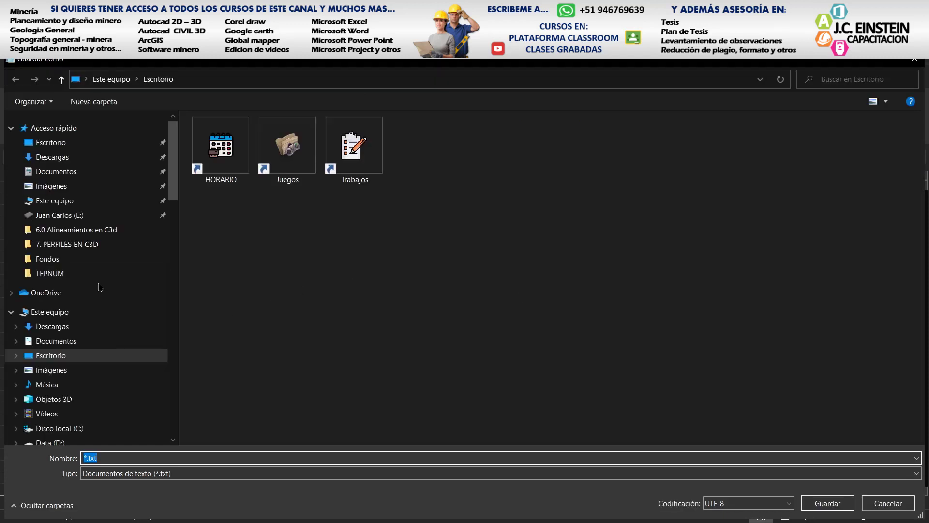
click(75, 144)
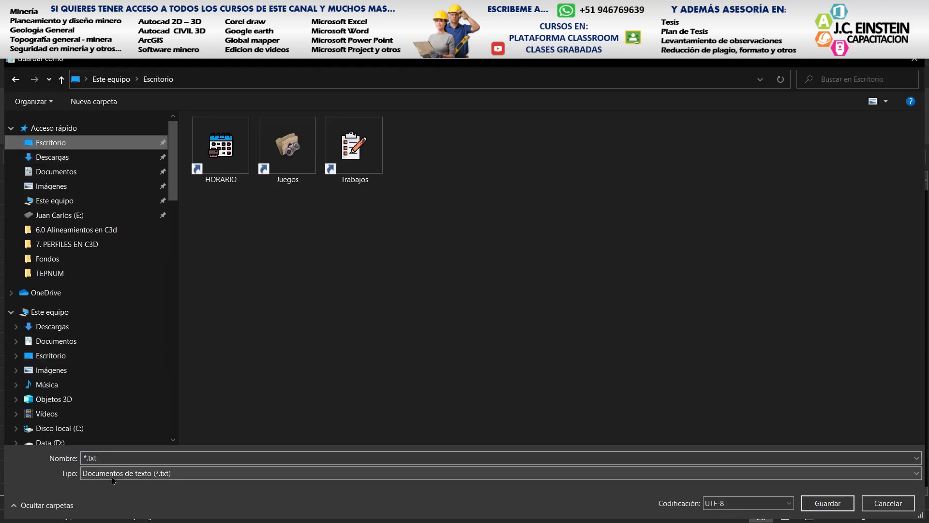
click(126, 451)
text(AQP)
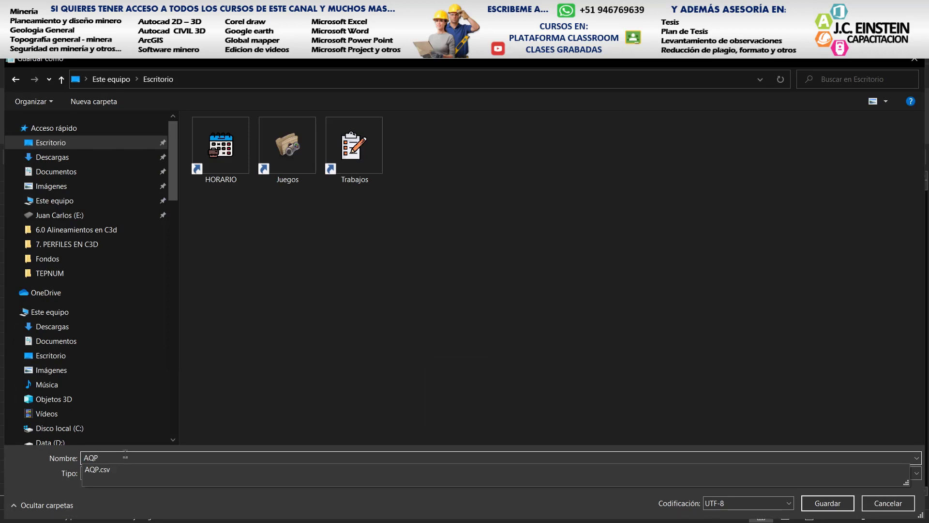
text(_V1)
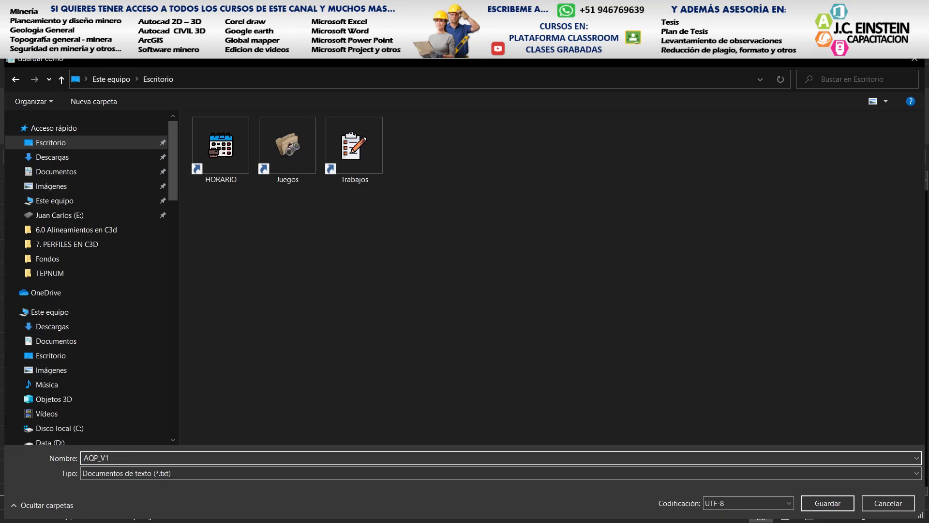
key(Return)
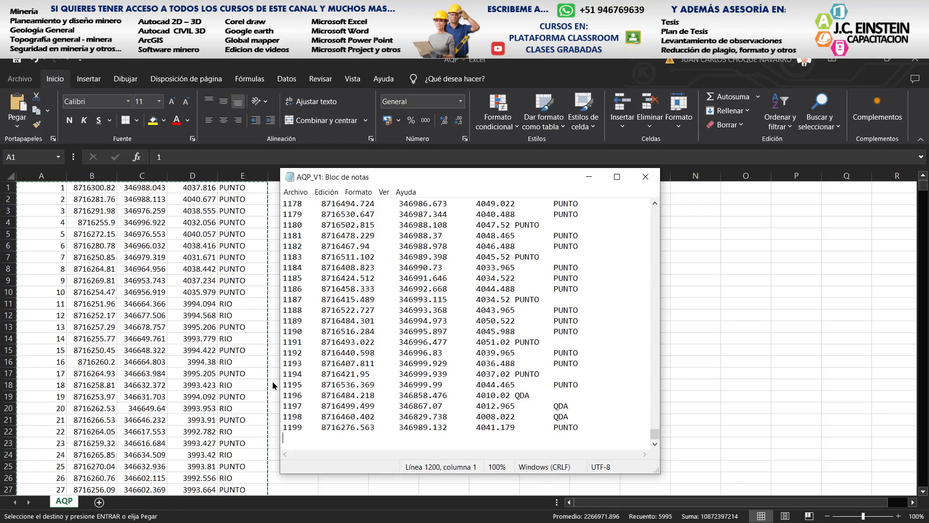
- Close Notepad and the AQP workbook without keeping the clipboard data
click(646, 174)
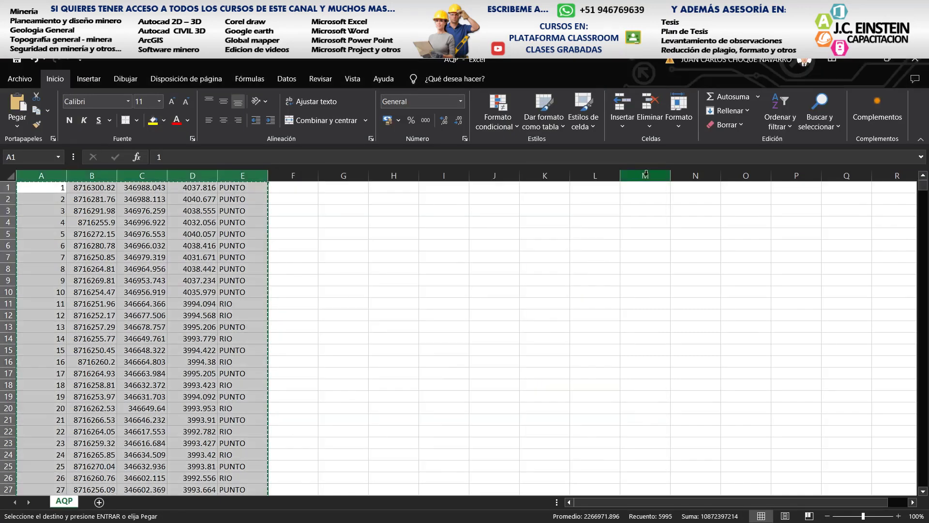
click(915, 61)
click(469, 333)
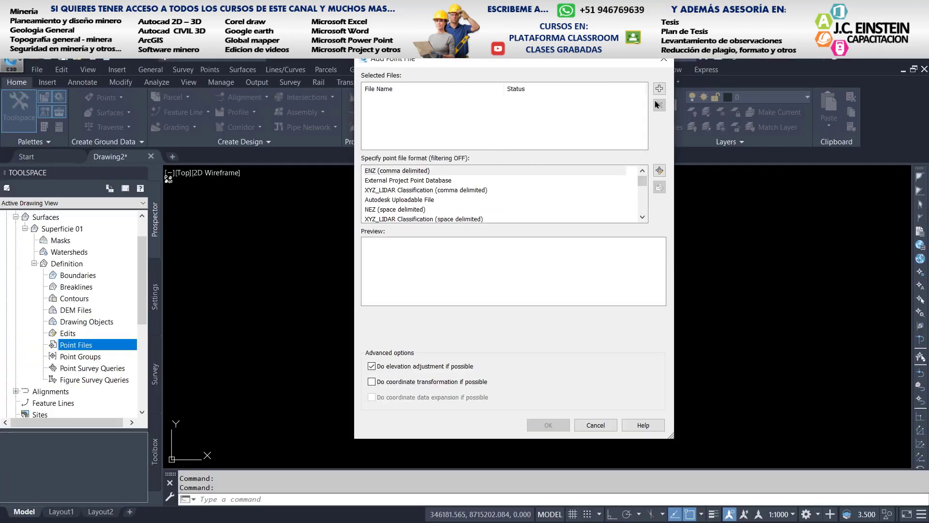
- Add AQP_V1.txt as a point file using the PNEZD (space delimited) format
click(659, 89)
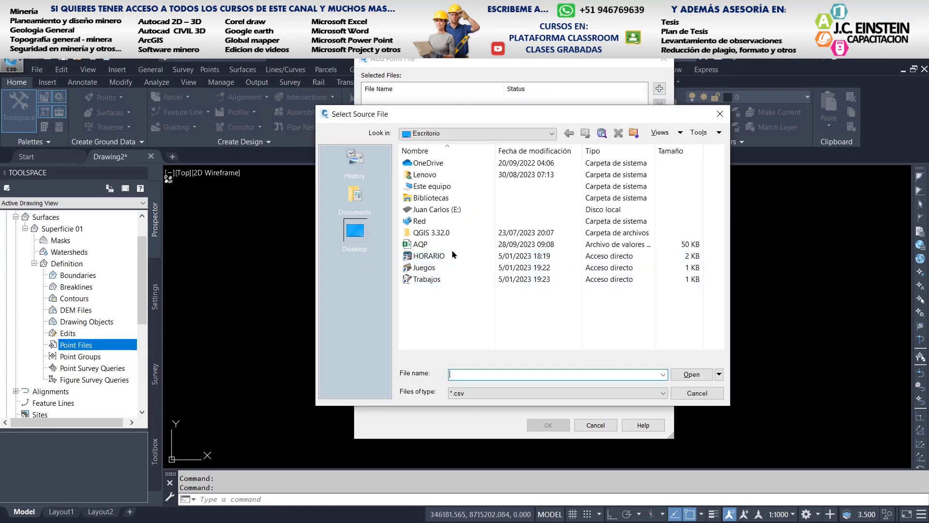
click(494, 394)
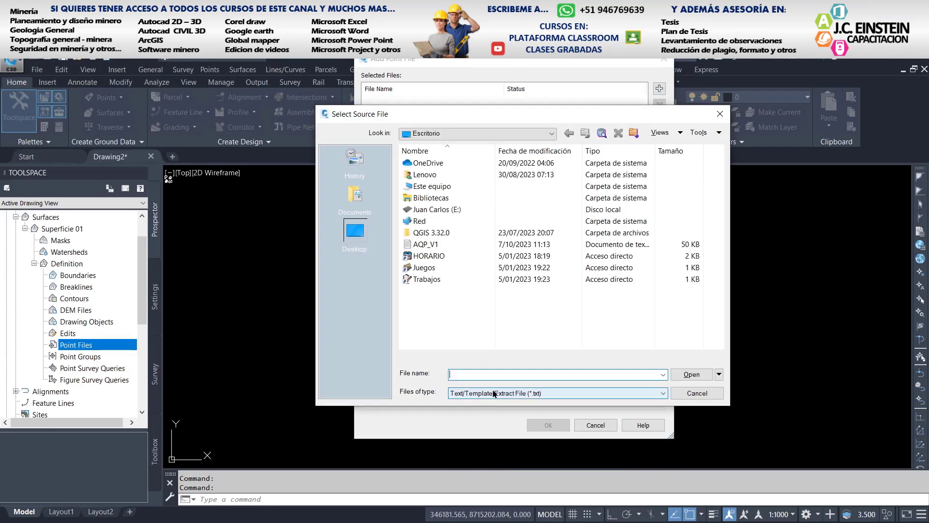
click(424, 244)
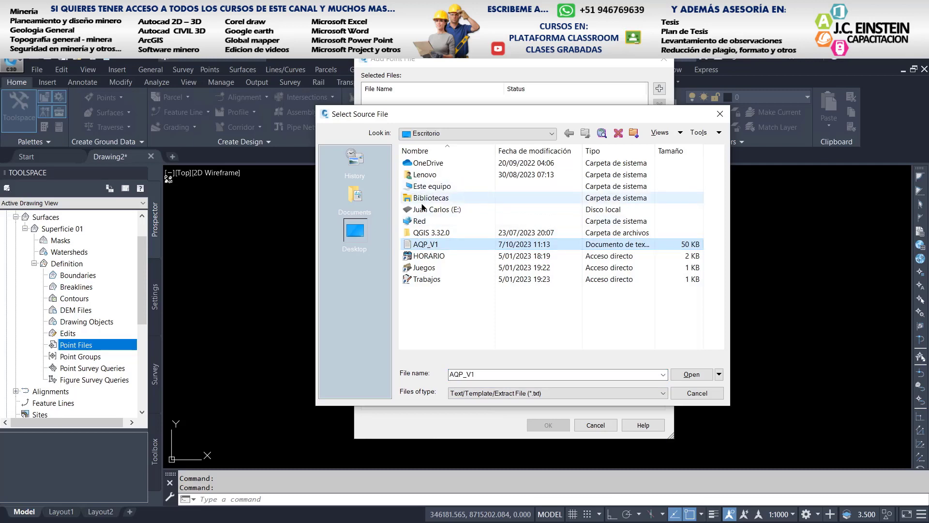
click(693, 374)
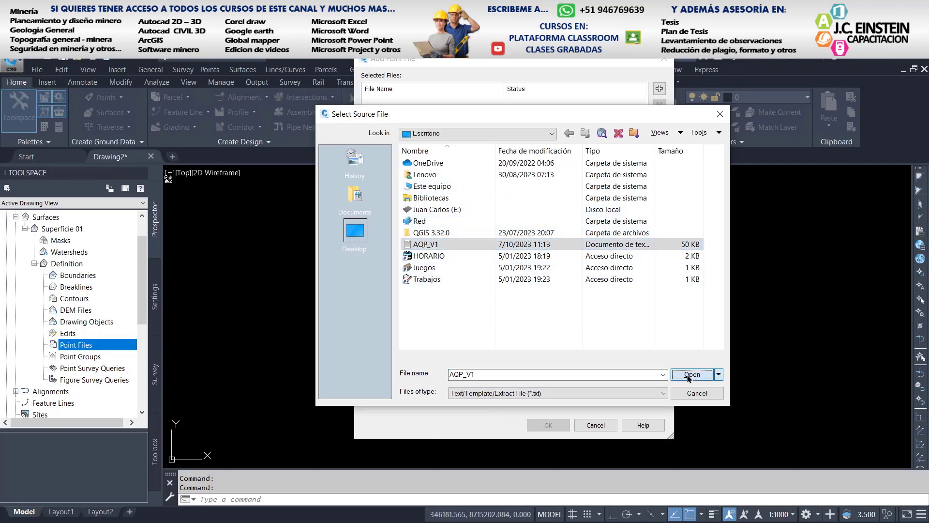
click(690, 376)
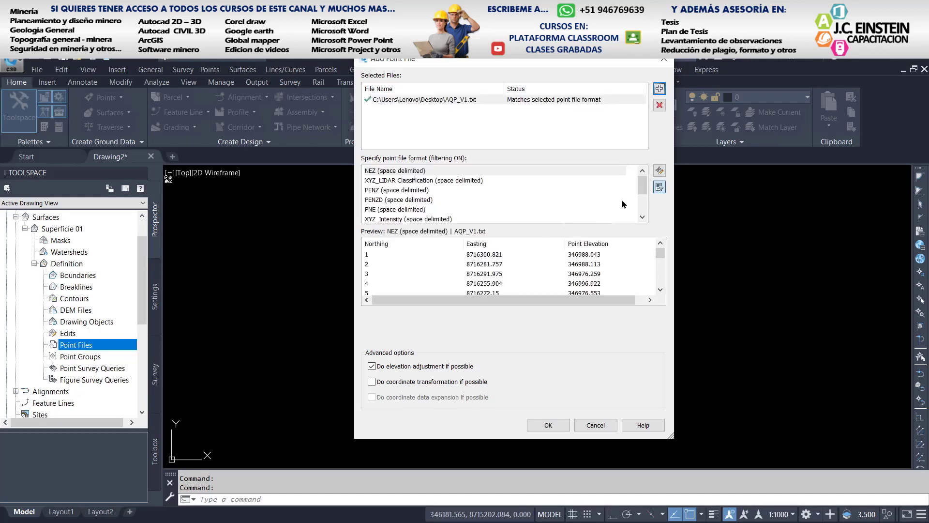
drag(643, 191, 643, 210)
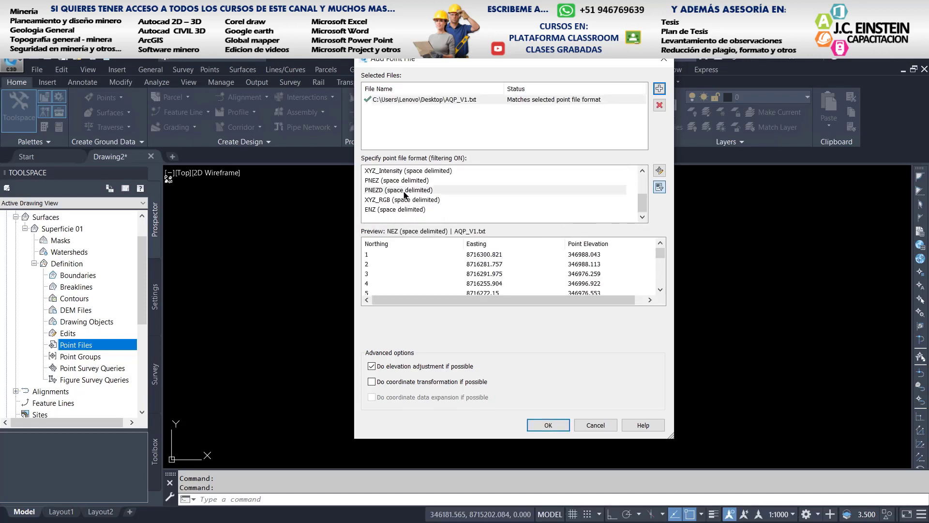
click(385, 192)
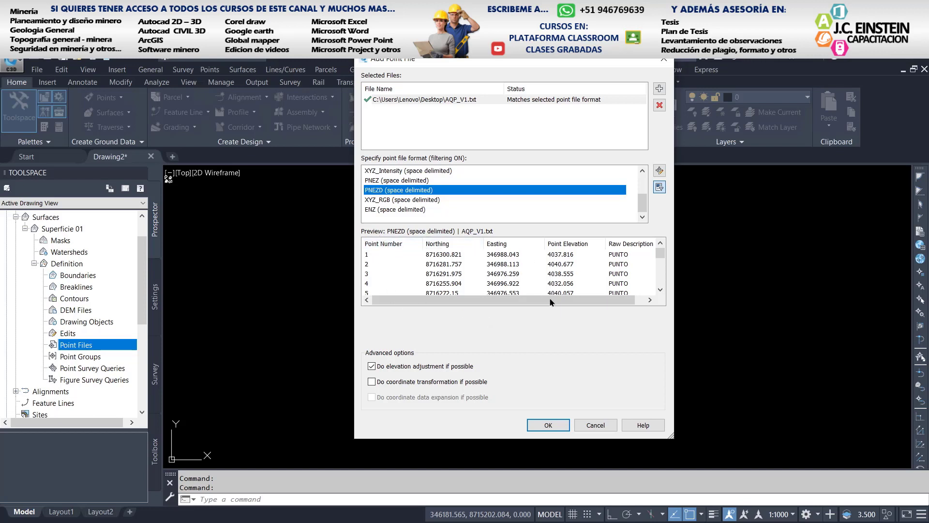
click(412, 182)
click(550, 430)
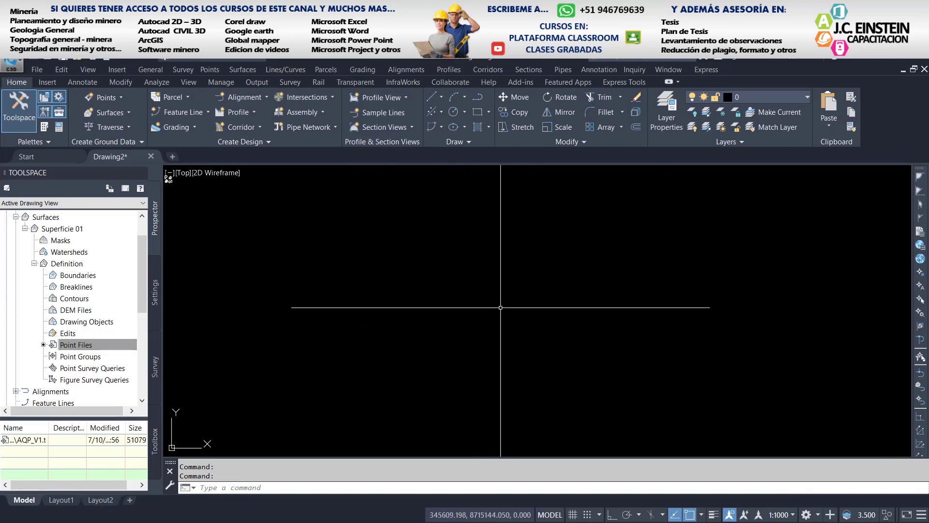
- Zoom extents to view Superficie 01's full contour map, then go to the PENDIENTE Y CURVAS workbook
text(z)
key(Return)
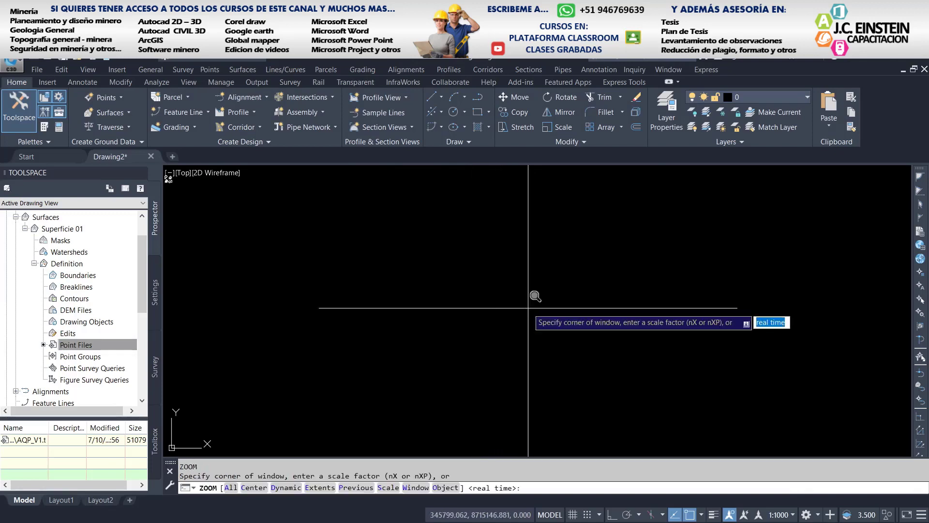
text(e)
key(Return)
scroll(532, 319, down, 2)
scroll(572, 346, up, 2)
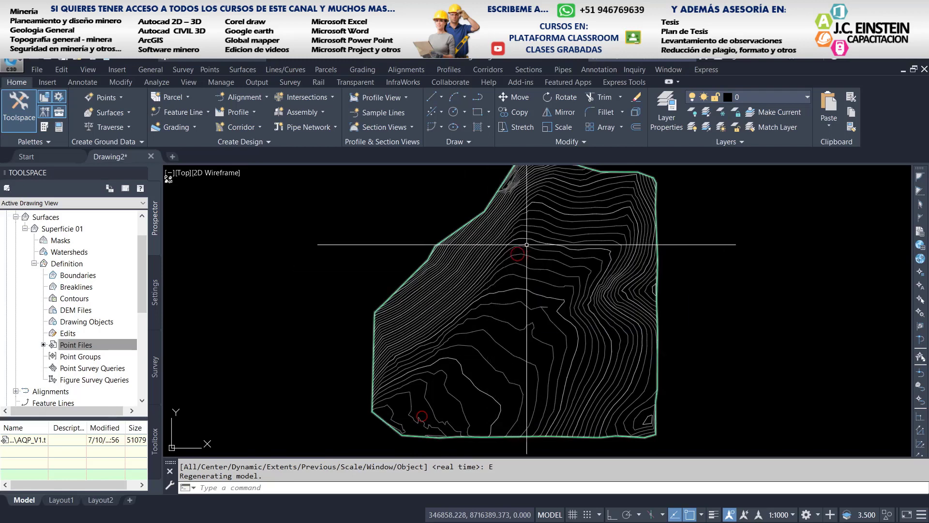
scroll(513, 336, up, 2)
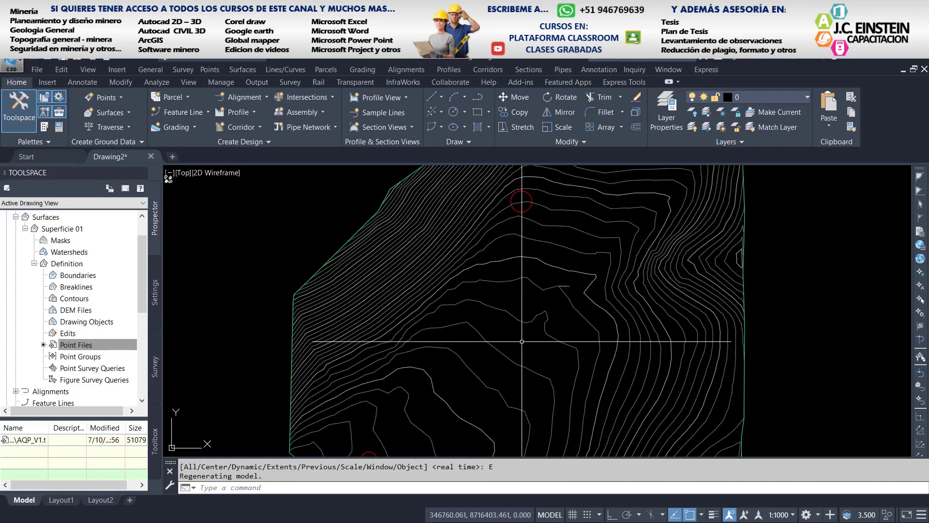
scroll(522, 331, down, 2)
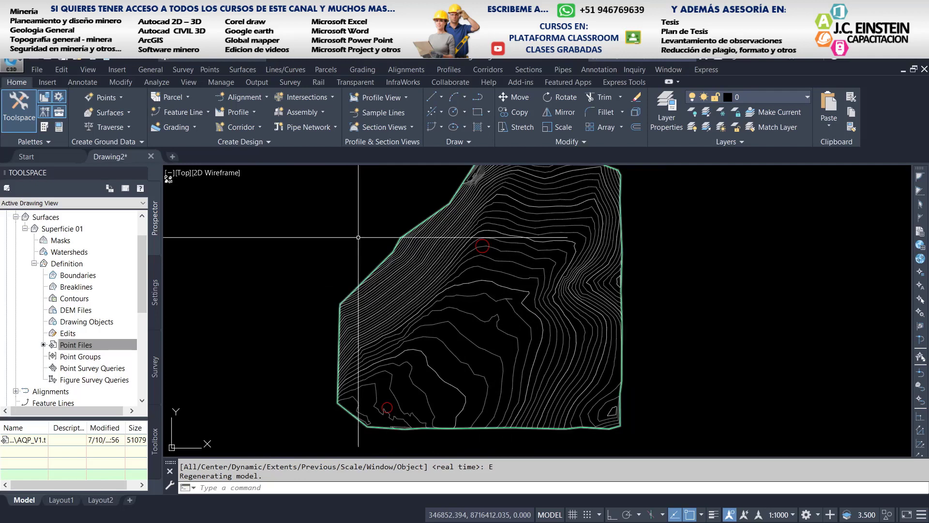
key(alt+Tab)
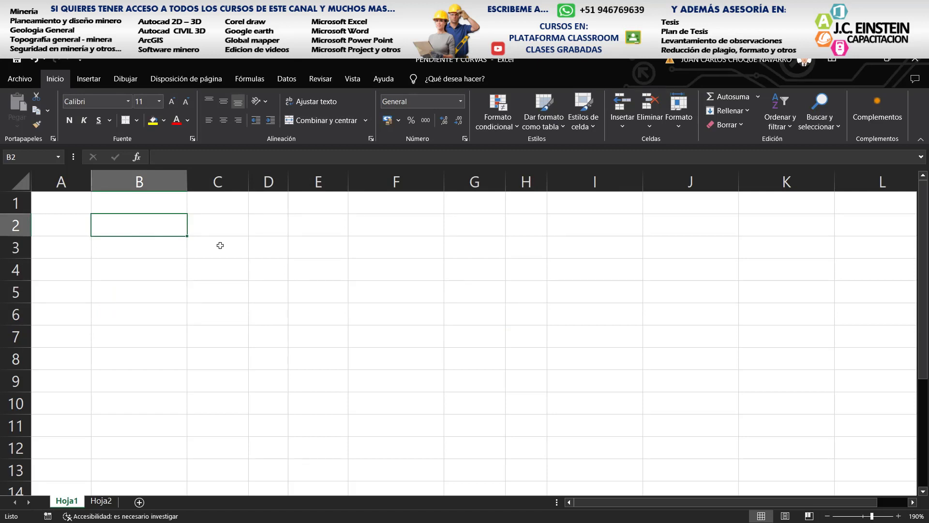
- Label B2 'Pendiente' with unit '%' in D2
text(Pe)
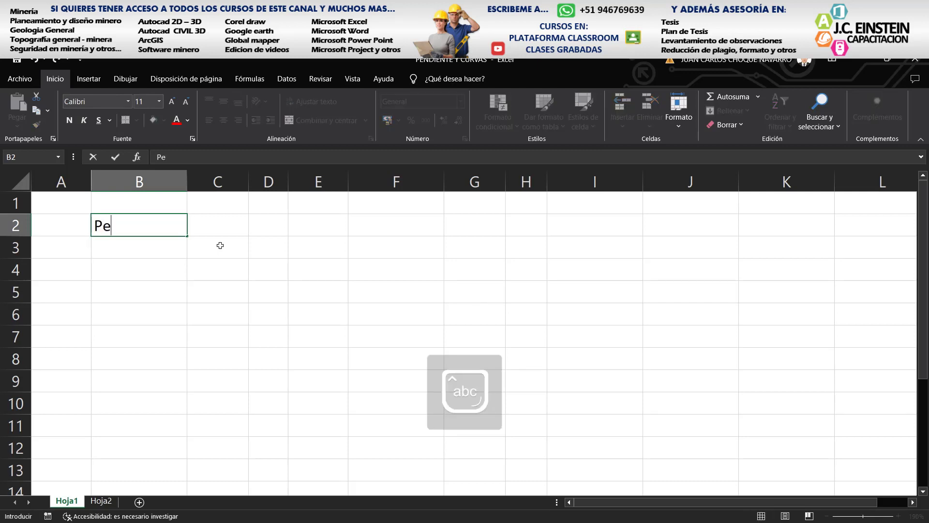
text(ndiente)
key(Return)
key(Return)
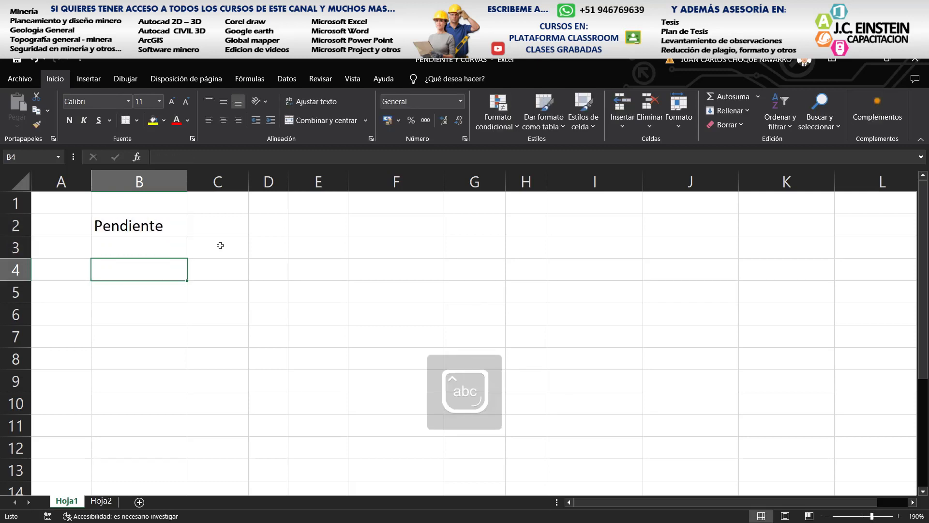
click(231, 231)
click(311, 228)
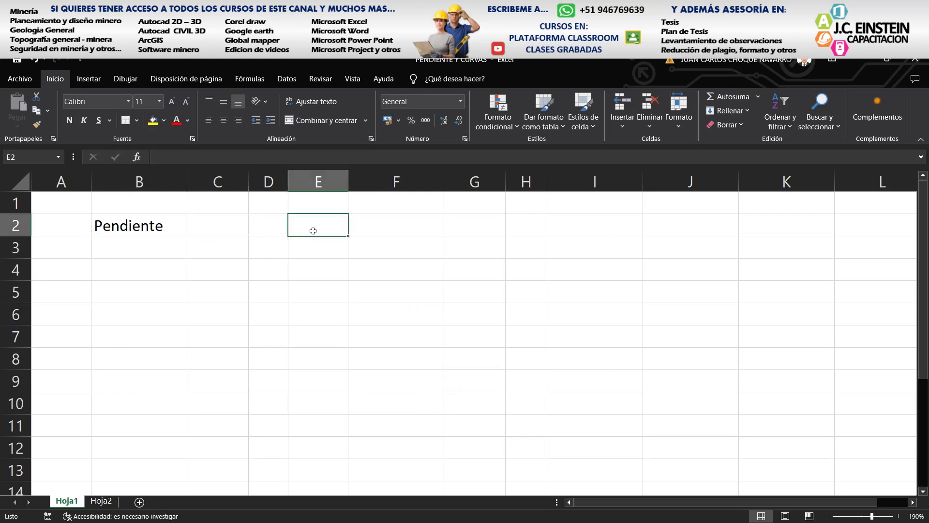
click(274, 226)
double_click(274, 225)
text(%)
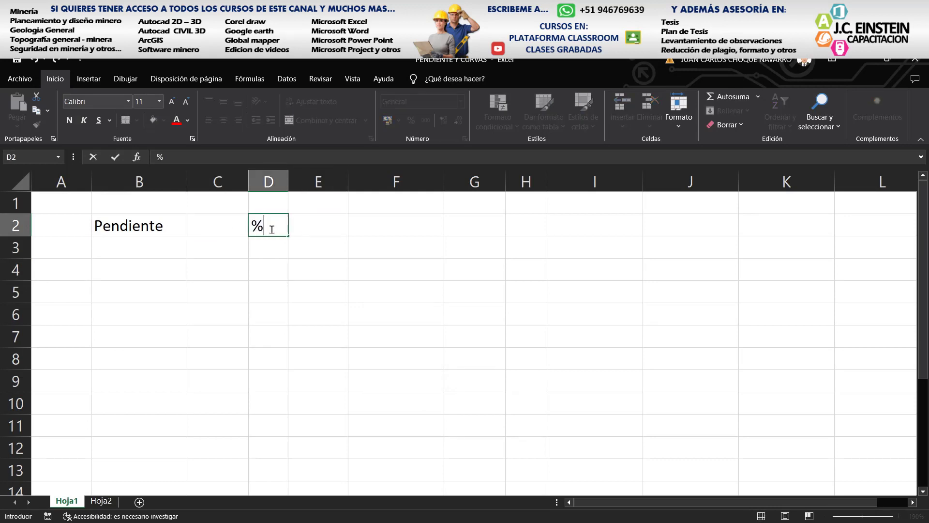
- Label B4 'Distancia H' with unit 'm' in D4
click(150, 253)
click(141, 280)
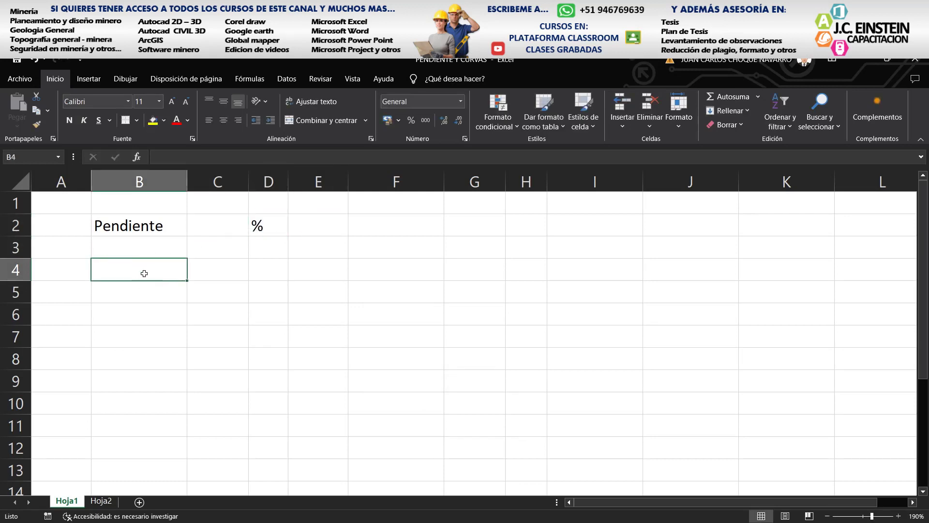
text(Distanci)
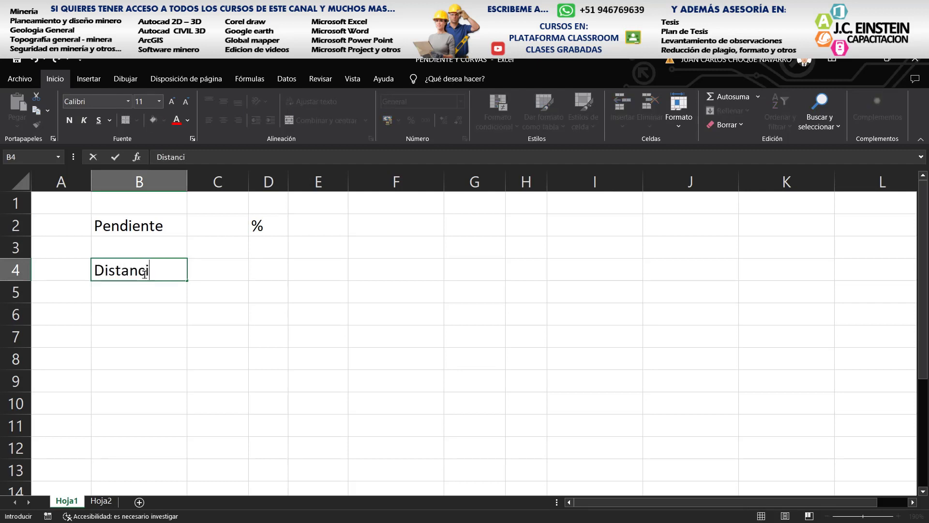
text(a)
key(Tab)
key(Tab)
key(Left)
key(Left)
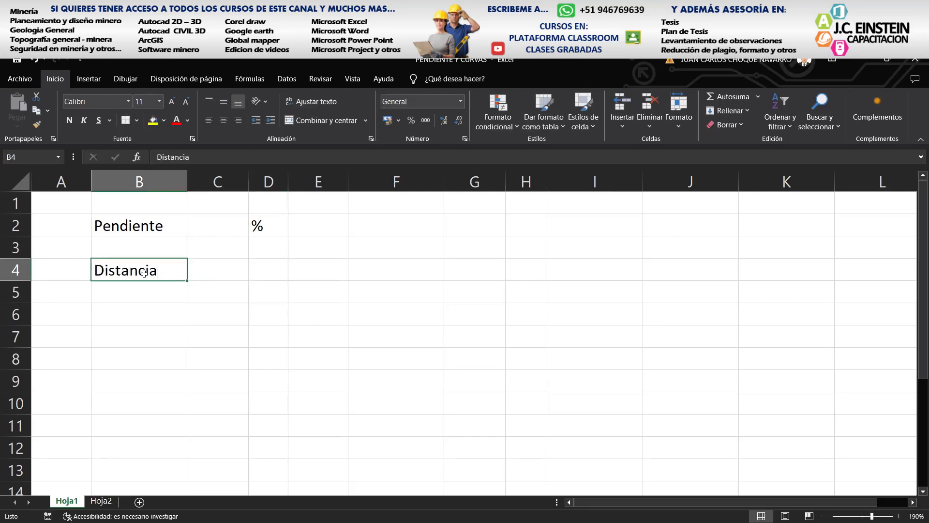
key(F2)
text(H)
key(Tab)
key(Tab)
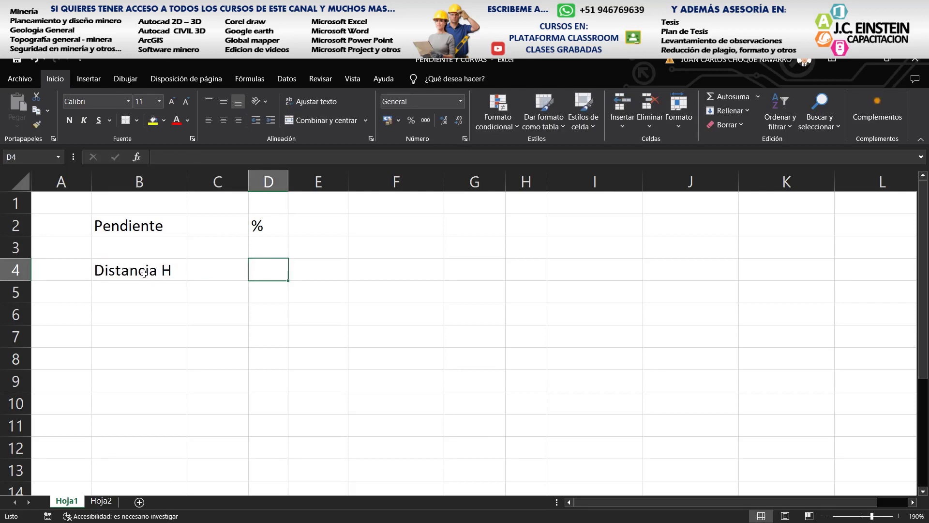
text(m)
key(Tab)
key(Tab)
key(Tab)
key(Tab)
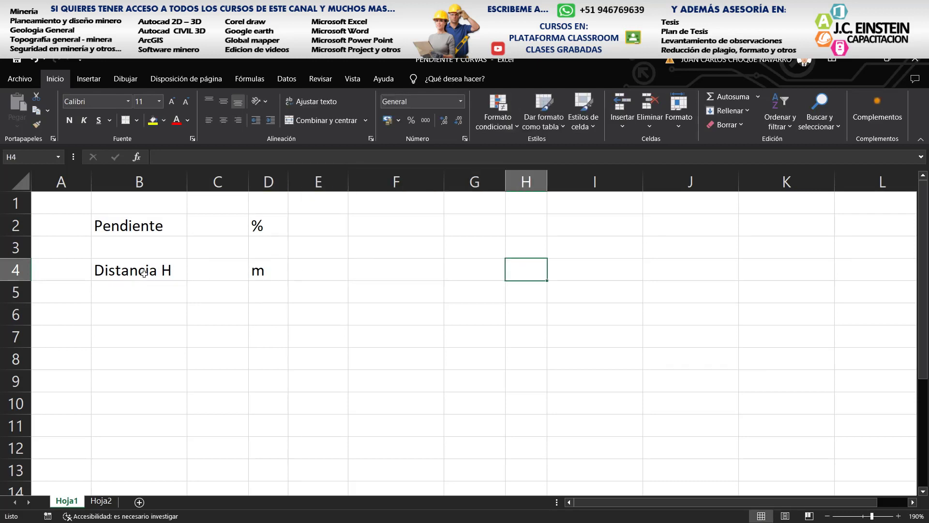
- Enter the unit 'm' in cell H4
key(Left)
key(Left)
key(Right)
key(Right)
key(Left)
key(Right)
text(m)
key(Left)
key(Left)
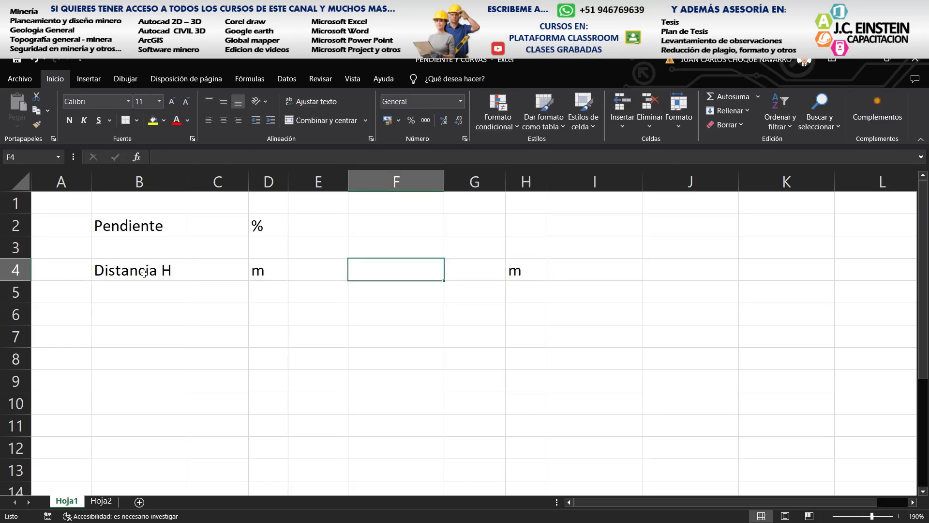
- Label F4 'Desnivel' and return to the slope value cell C2
key(Right)
key(Left)
text(de)
key(BackSpace)
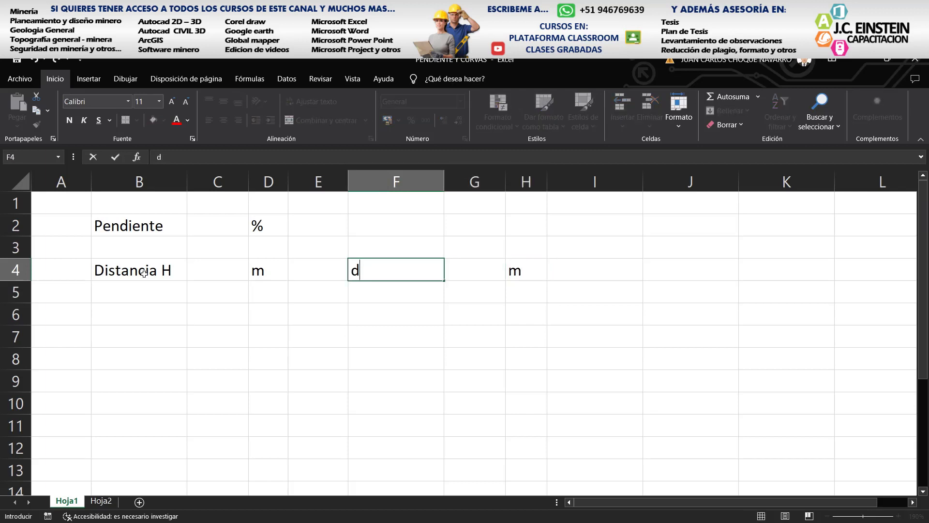
key(BackSpace)
text(Desnivel)
key(Return)
key(Left)
key(Left)
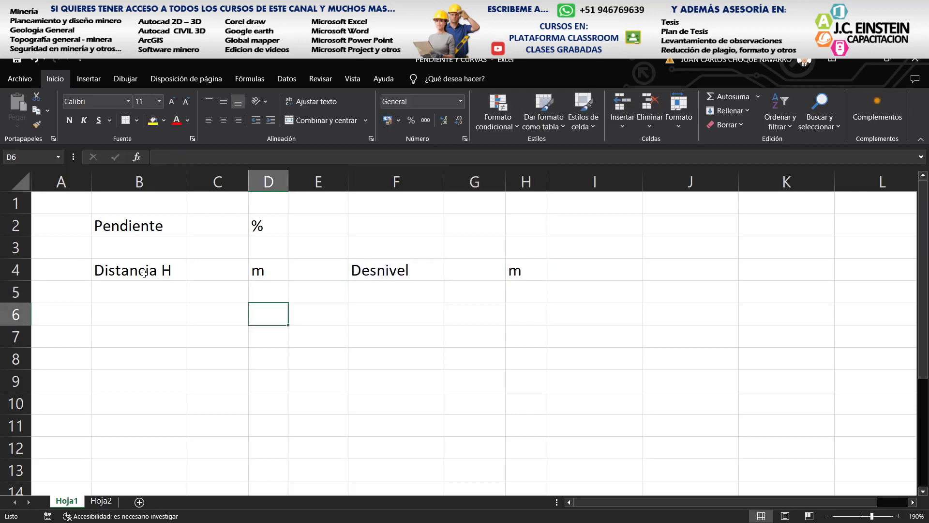
key(Left)
key(Left)
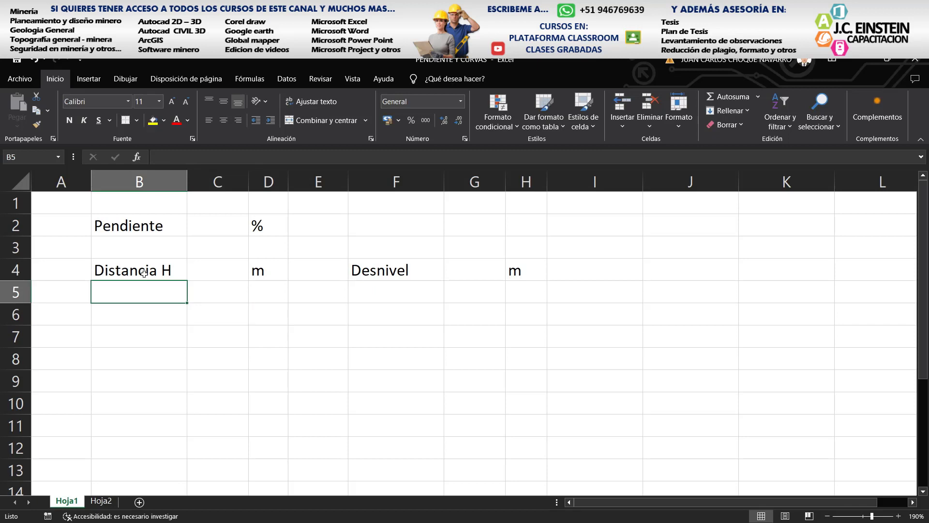
click(220, 228)
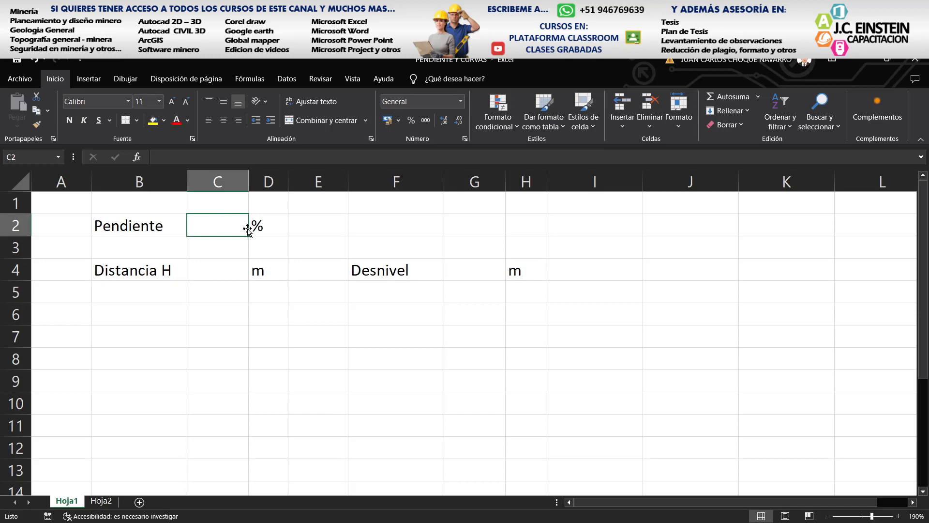
- Enter a slope of 10 in C2 and a horizontal distance of 1 in C4
text(10)
key(Return)
click(232, 272)
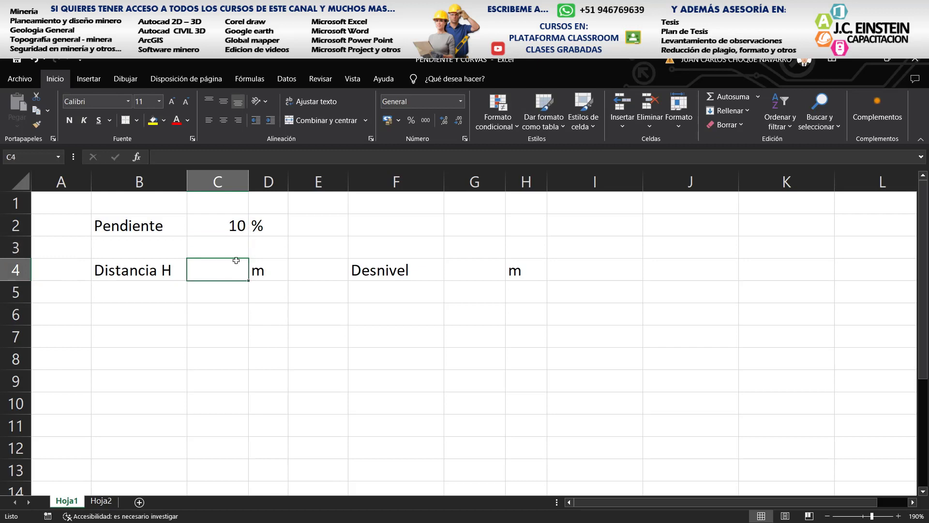
text(1)
key(Return)
- Review row 4 and select cell G4 for the Desnivel result
click(173, 267)
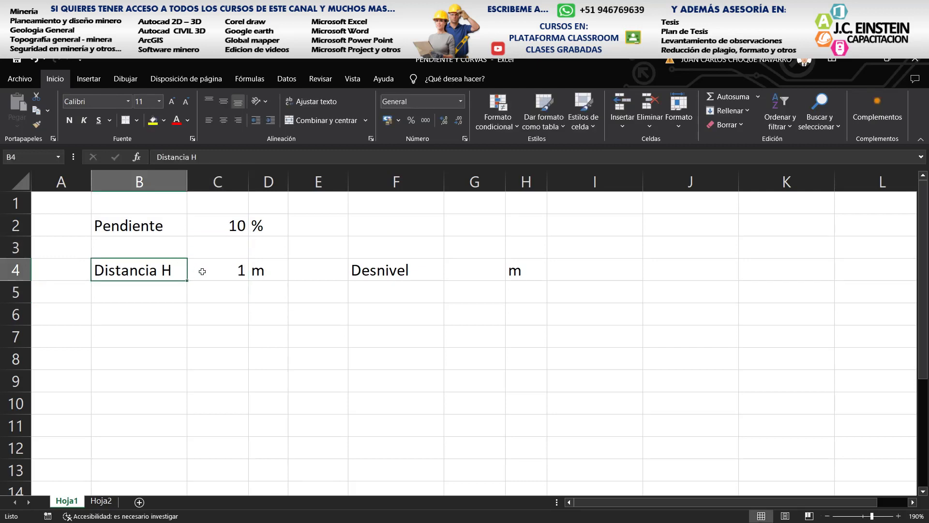
click(216, 272)
drag(217, 272, 256, 269)
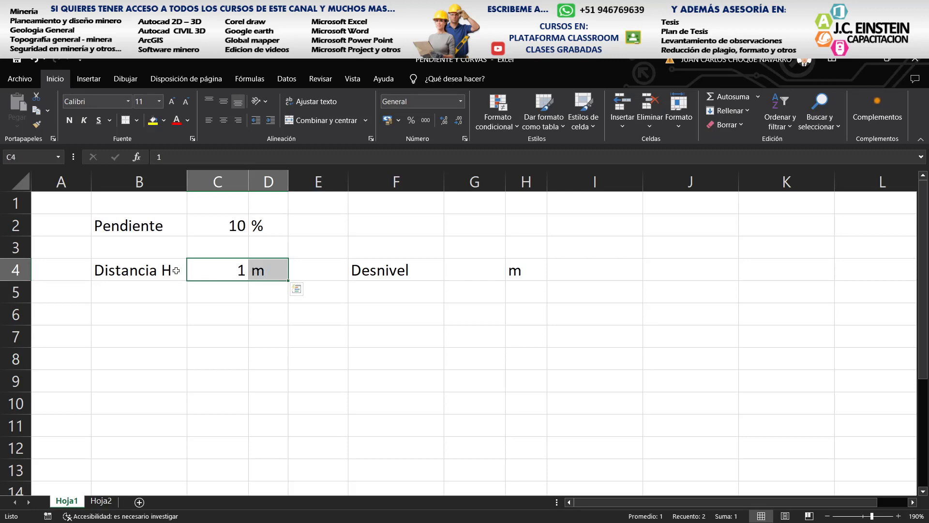
click(214, 272)
click(497, 275)
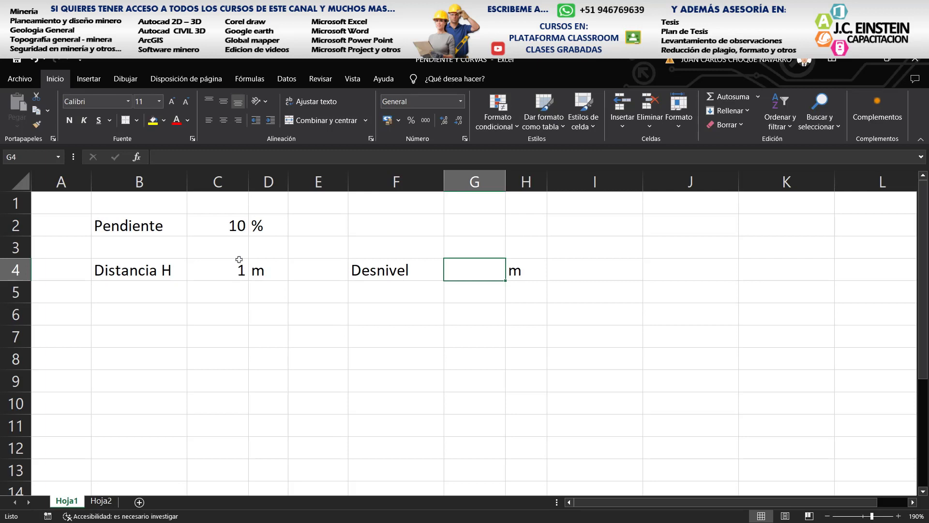
click(11, 269)
click(458, 276)
- Enter =C2/100 in G4 so Desnivel shows 0.1 m
text(=)
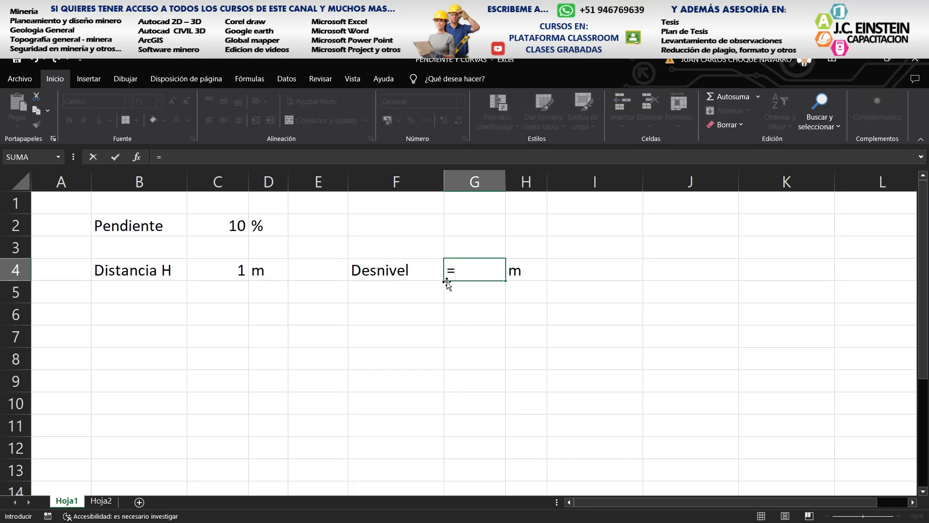
click(223, 225)
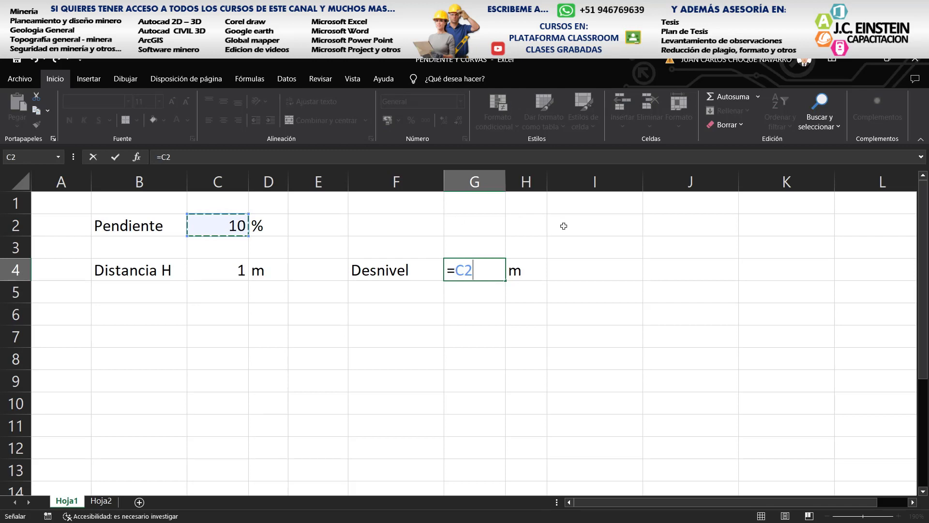
text(/100)
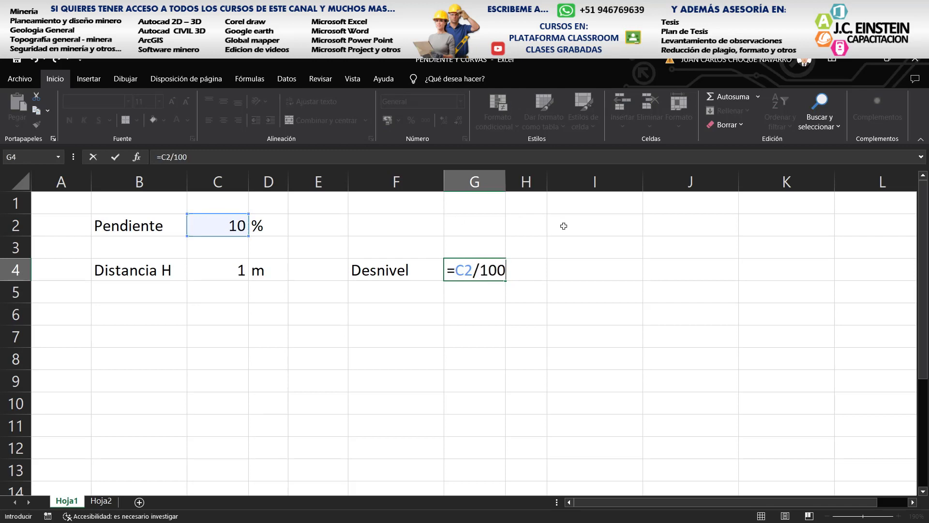
key(Return)
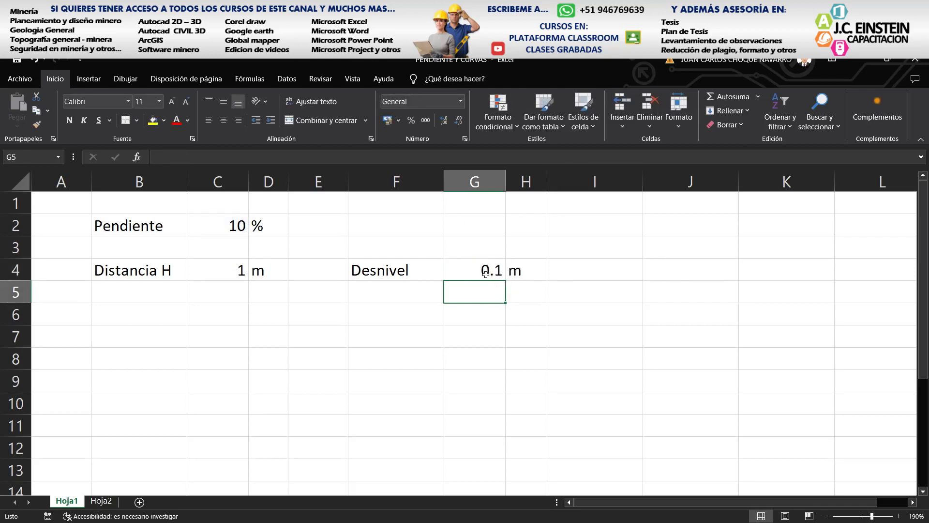
- Review the 0.1 result, the C4 distance and the whole of row 4
click(490, 273)
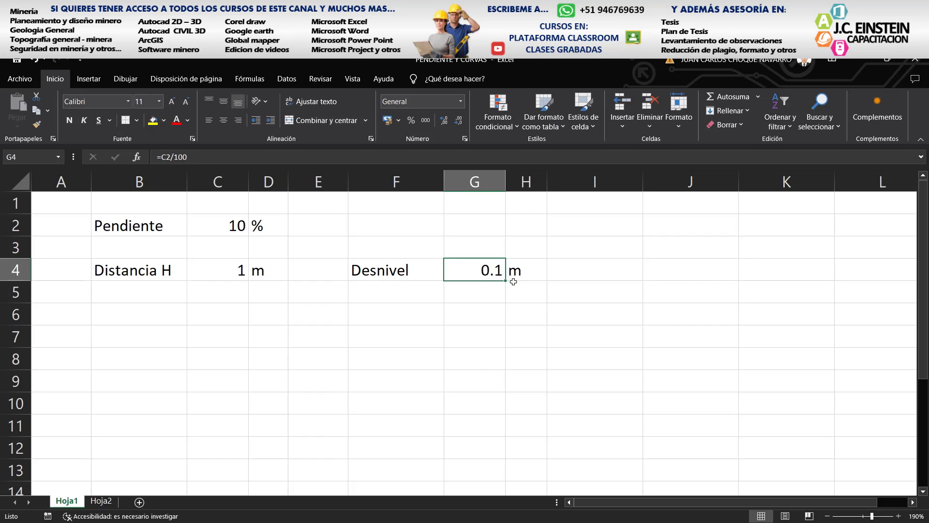
click(223, 292)
click(220, 271)
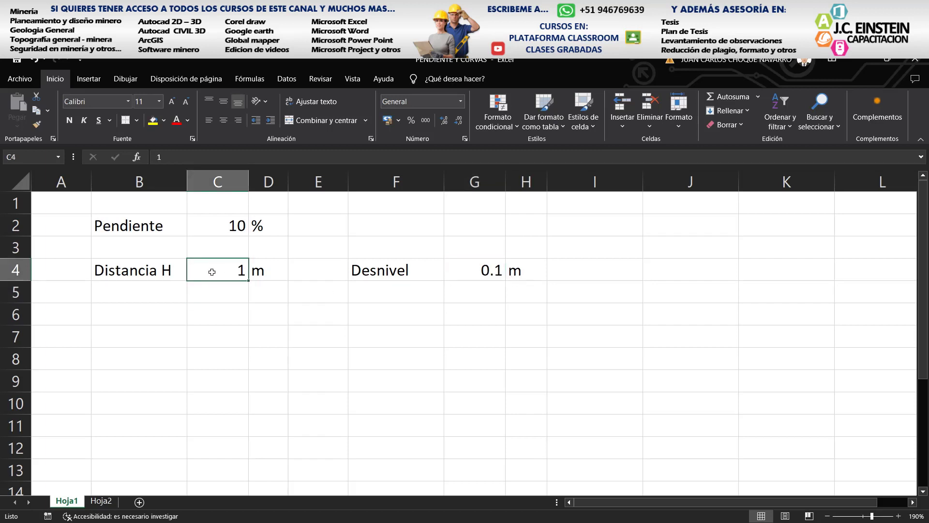
click(15, 269)
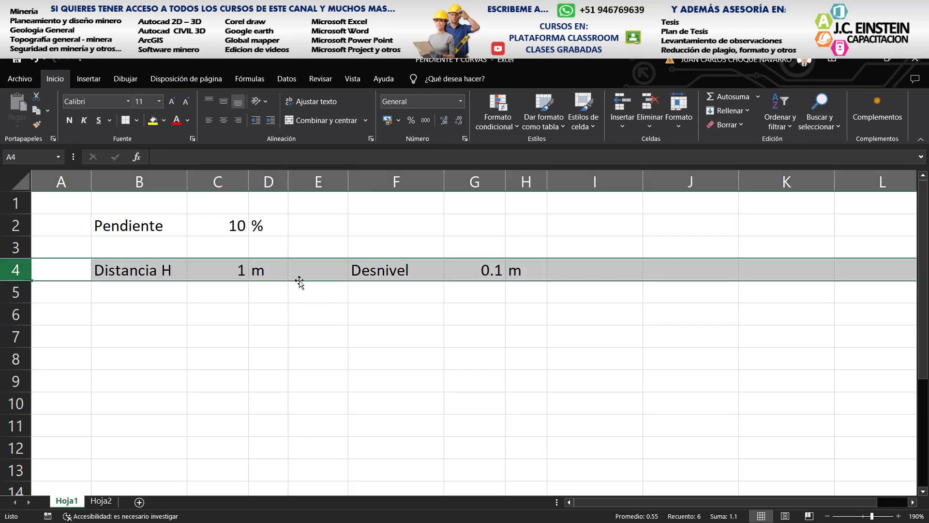
click(214, 293)
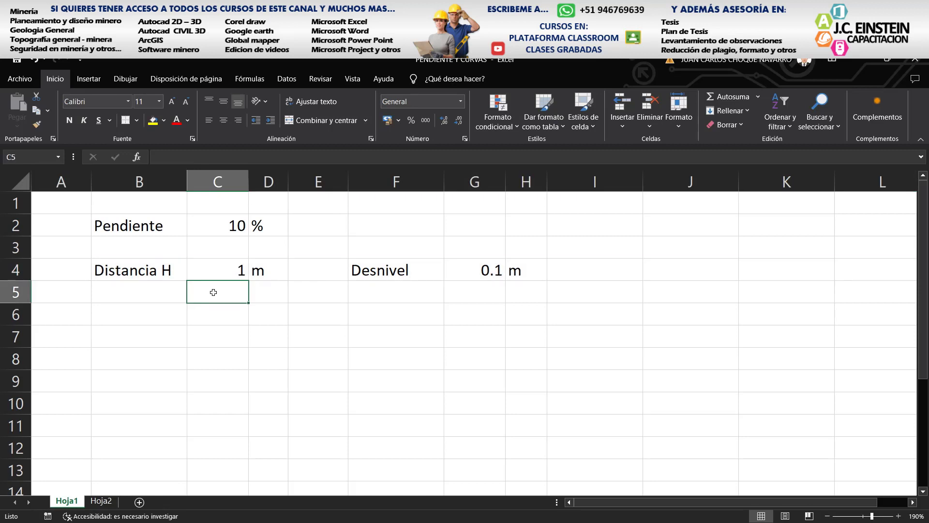
click(485, 291)
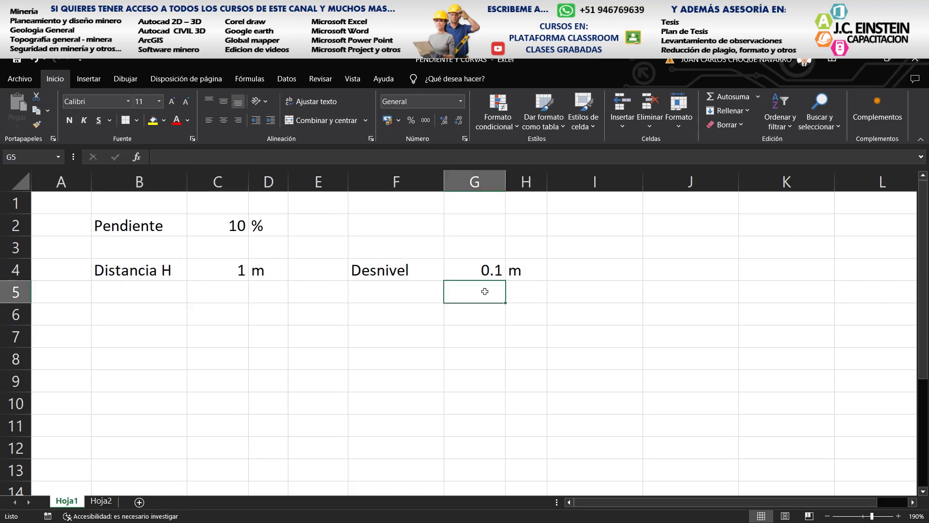
click(12, 269)
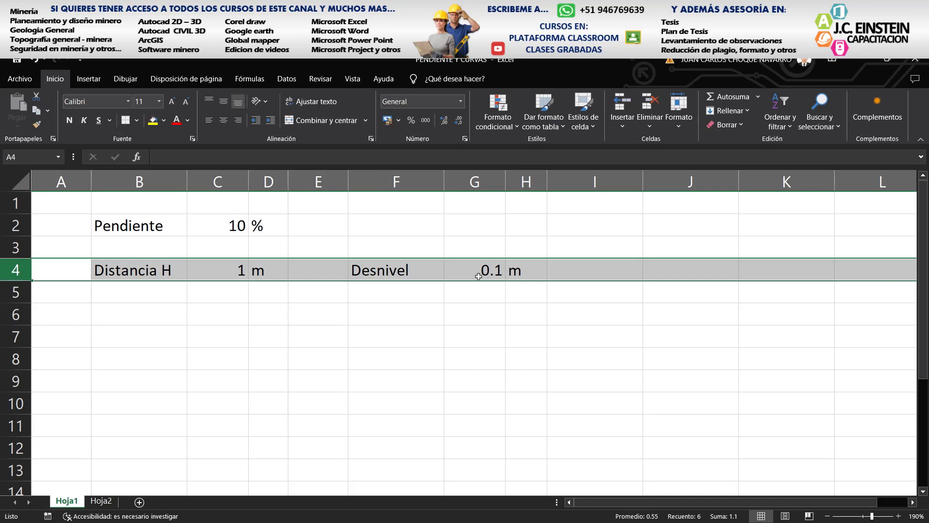
click(478, 276)
click(20, 270)
- Copy the Desnivel label from F4 into F5
click(147, 292)
click(460, 292)
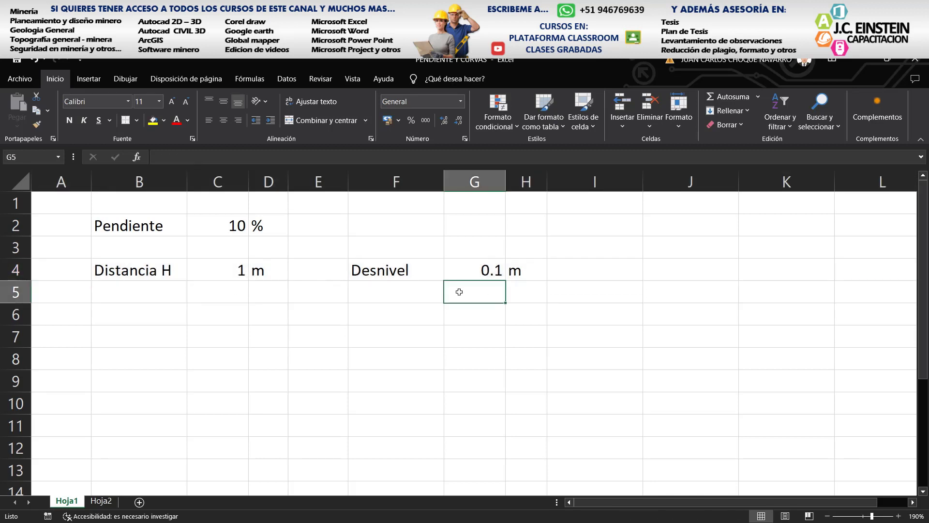
drag(459, 292, 395, 274)
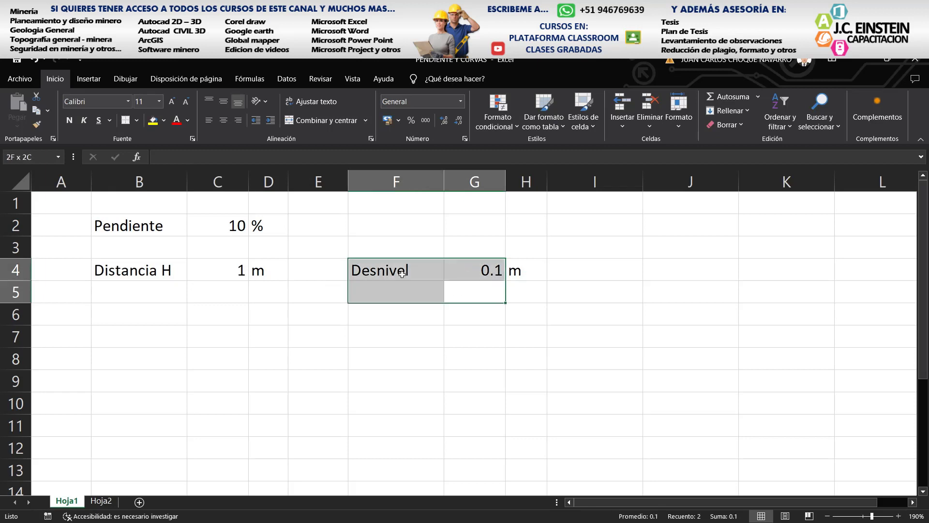
click(484, 285)
click(407, 286)
click(398, 272)
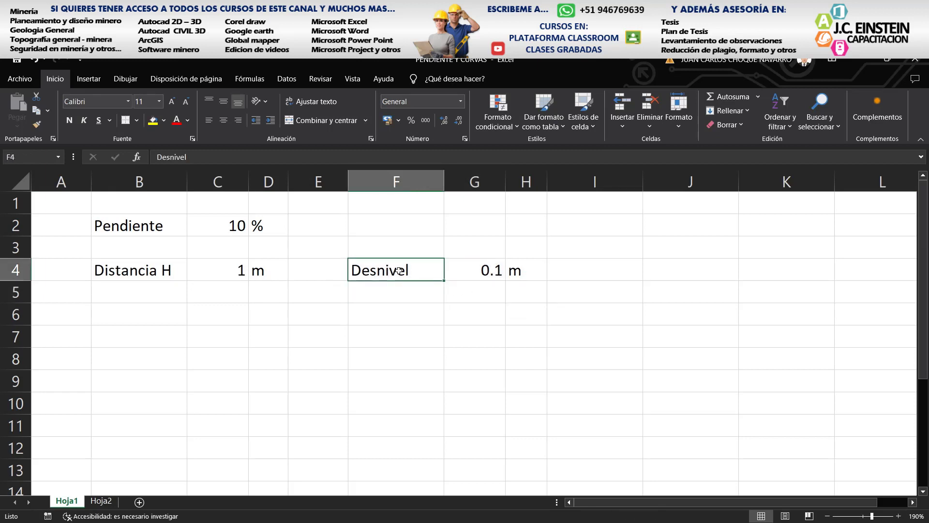
key(ctrl+c)
click(400, 288)
key(ctrl+v)
- Copy the m unit into H5 and enter a Desnivel of 1 in G5
click(517, 271)
key(ctrl+c)
click(534, 292)
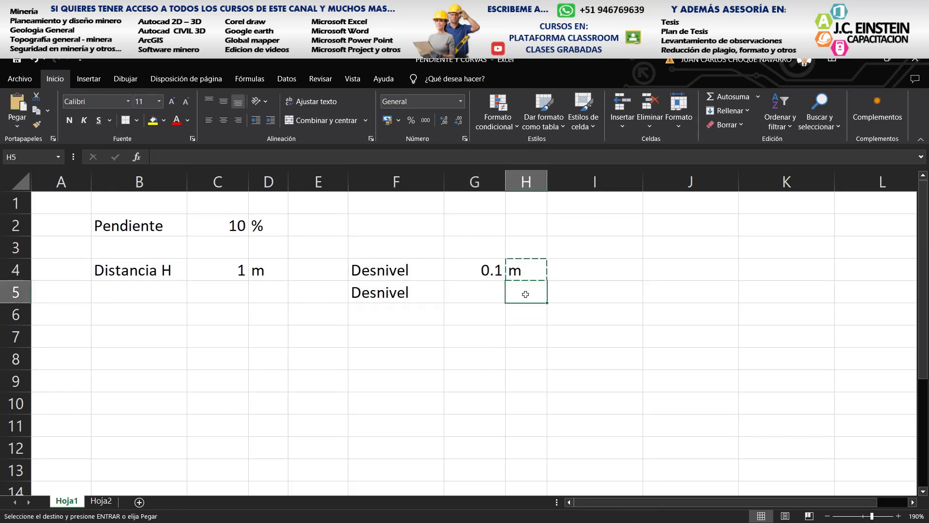
key(ctrl+v)
click(480, 292)
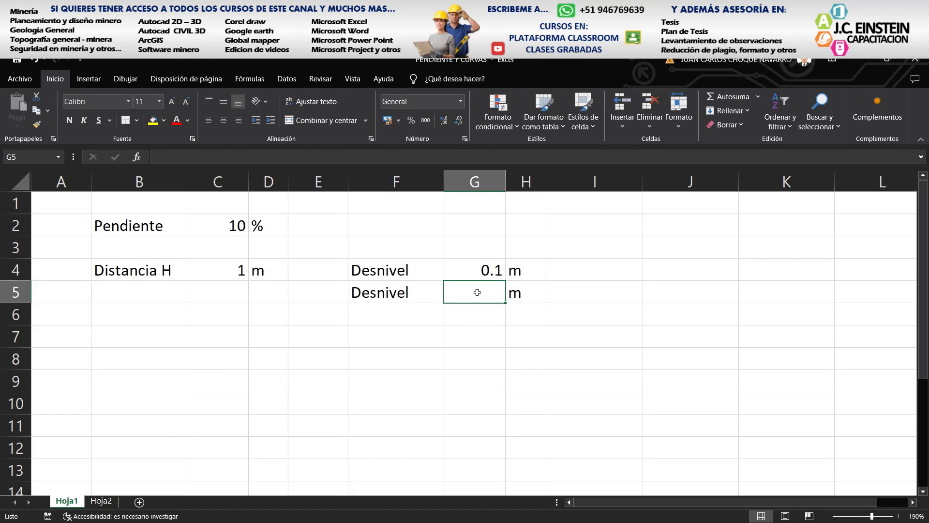
text(1)
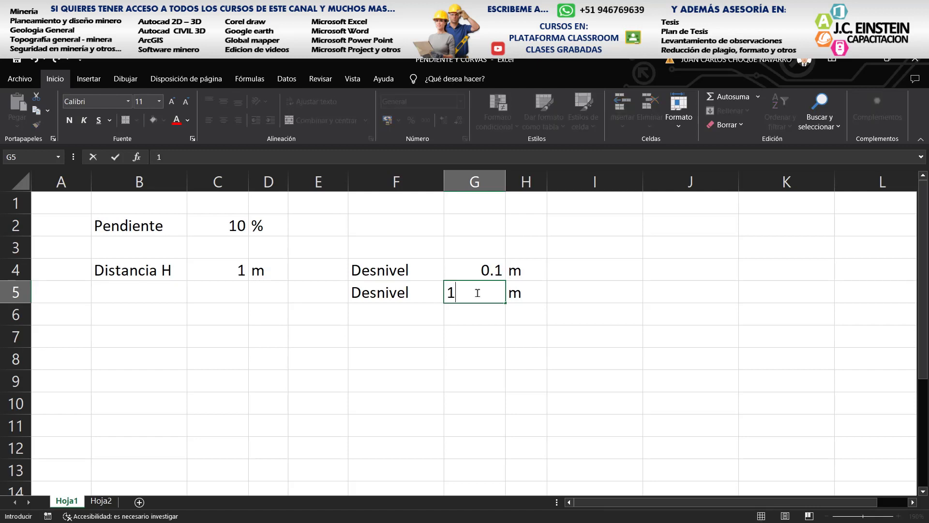
key(Return)
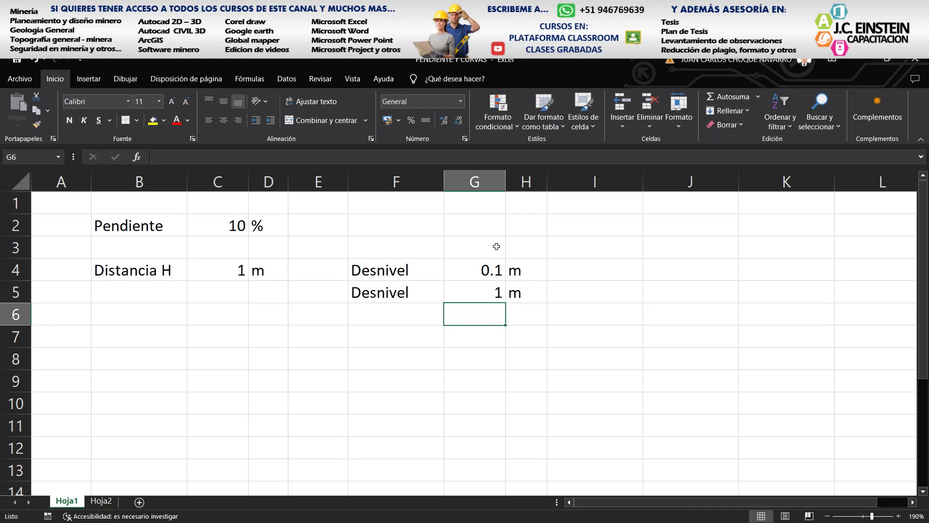
- Copy the Distancia H label and its m unit into row 5
click(226, 291)
click(160, 276)
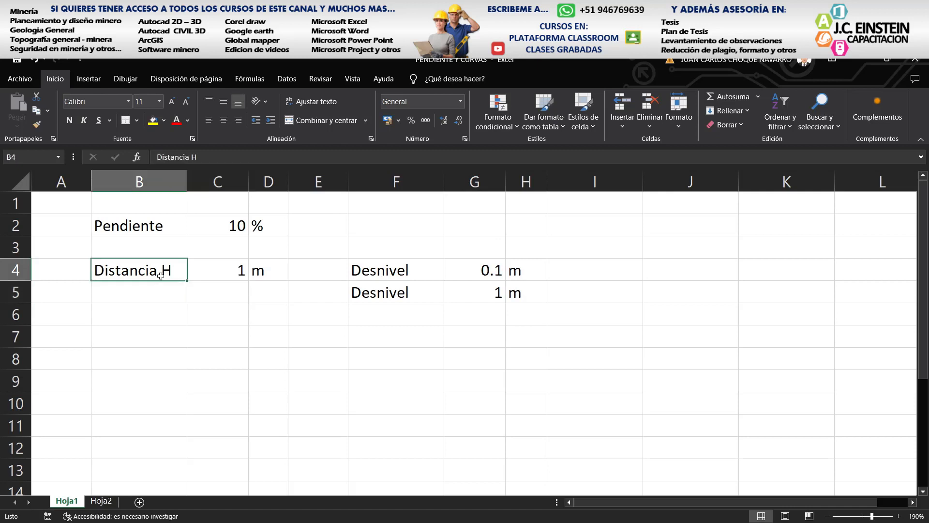
key(ctrl+c)
click(162, 292)
key(ctrl+v)
click(269, 271)
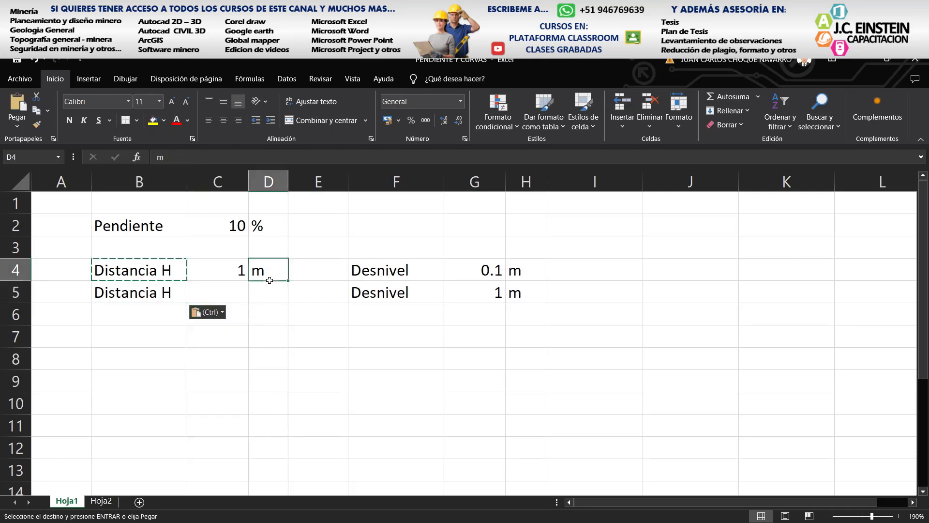
click(270, 292)
click(274, 272)
key(ctrl+c)
click(263, 291)
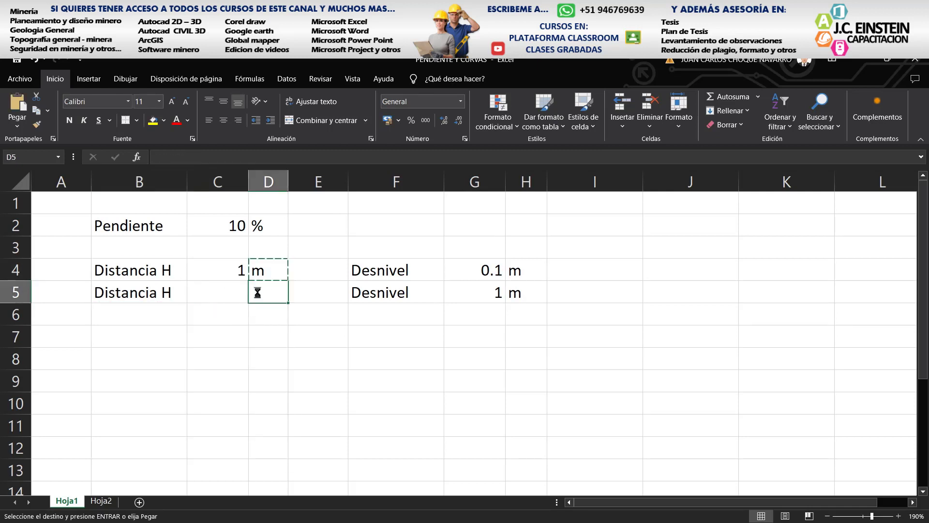
key(ctrl+v)
key(Escape)
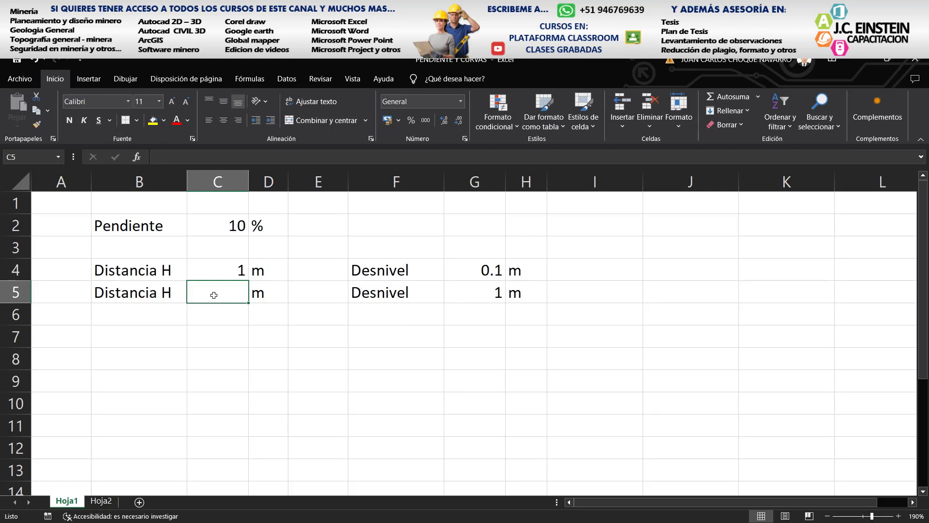
- Enter =C4*G5/G4 in C5 so the second distance reads 10 m
text(=)
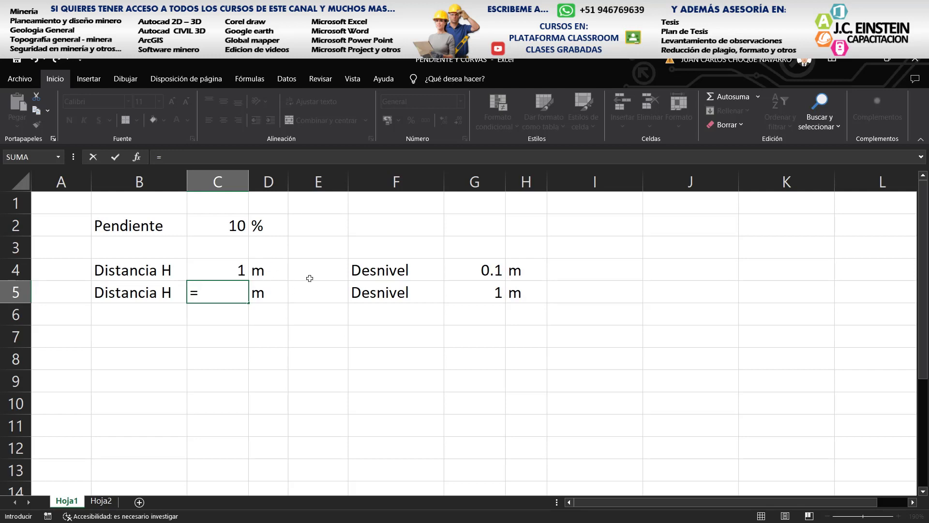
click(242, 271)
text(*)
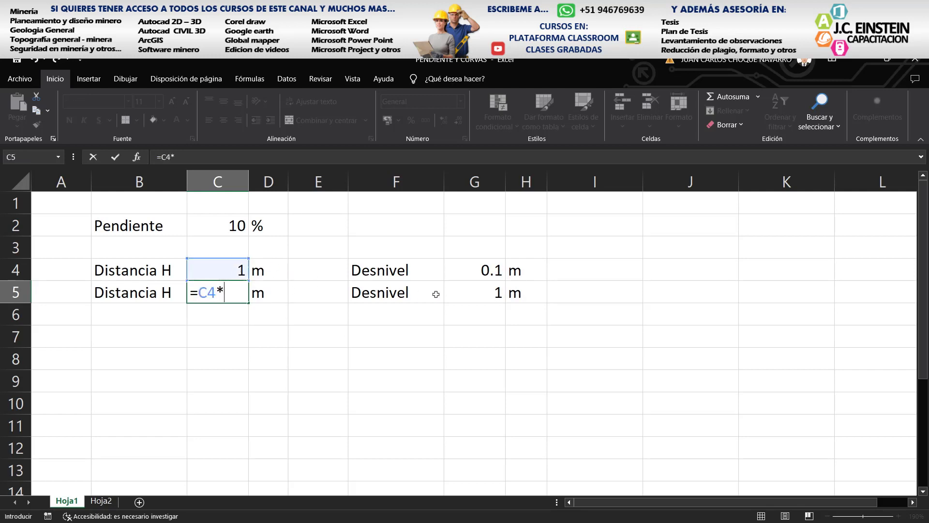
click(461, 293)
text(/)
click(481, 270)
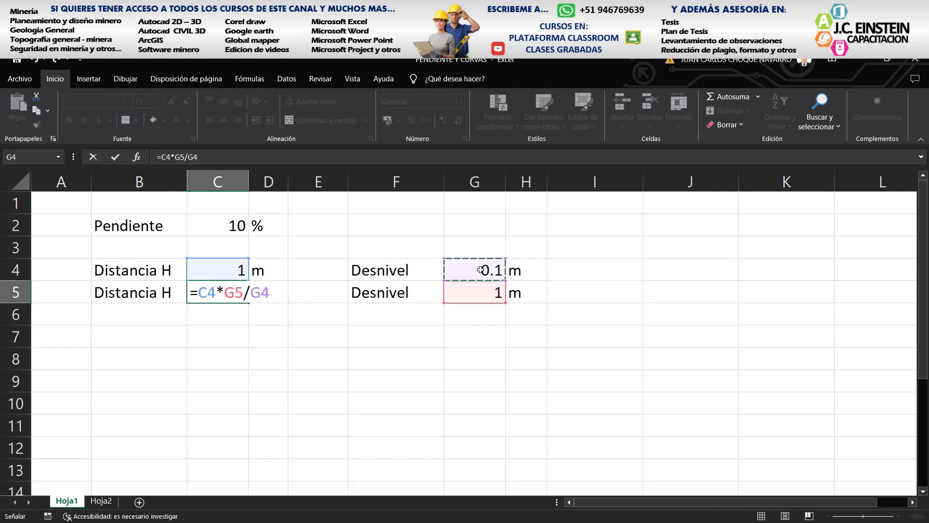
key(Return)
click(236, 294)
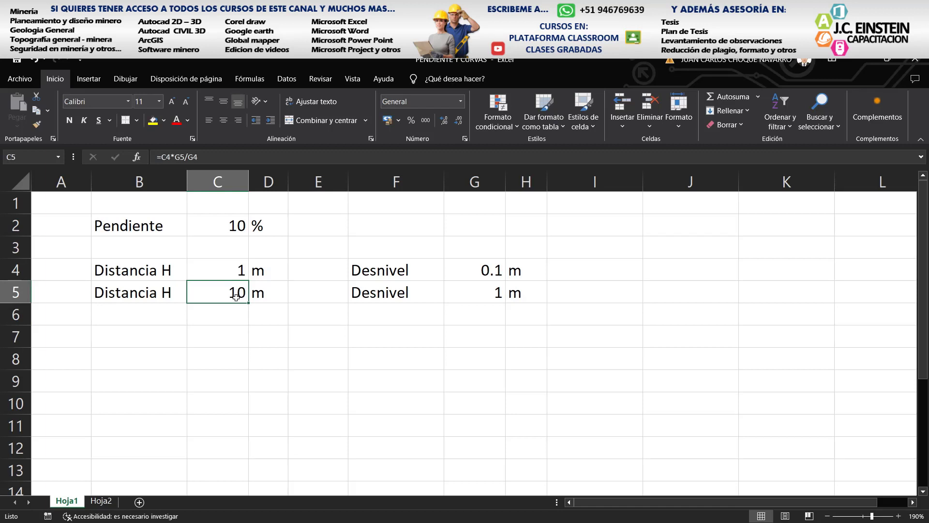
click(16, 293)
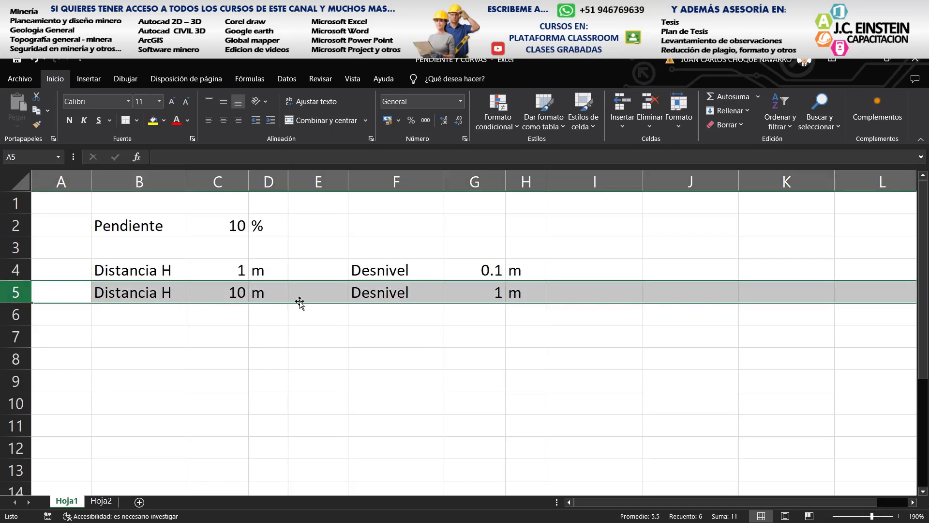
- Review row 5's 1 m Desnivel and 10 m distance, then bring up the Dibujar pen tools
click(490, 294)
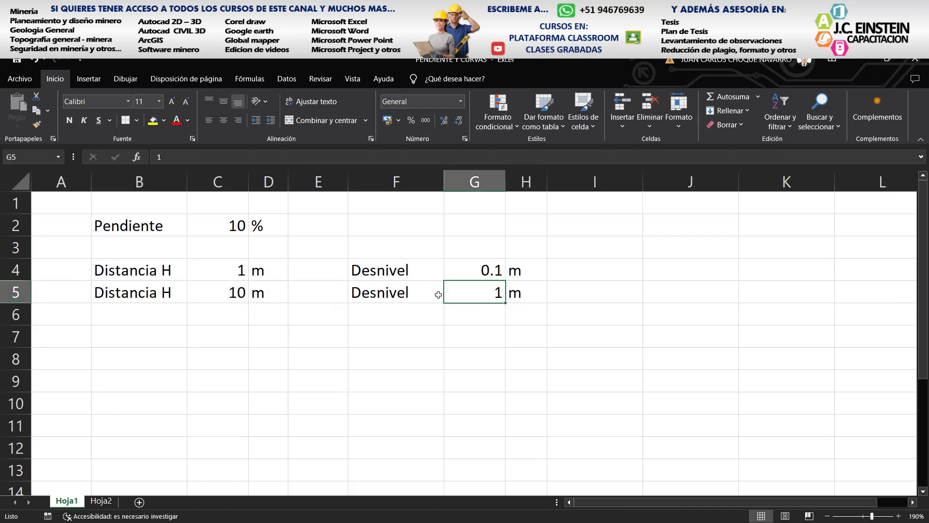
click(407, 296)
mouse_move(488, 294)
mouse_down()
mouse_move(536, 294)
mouse_move(468, 288)
mouse_up()
click(244, 293)
click(23, 292)
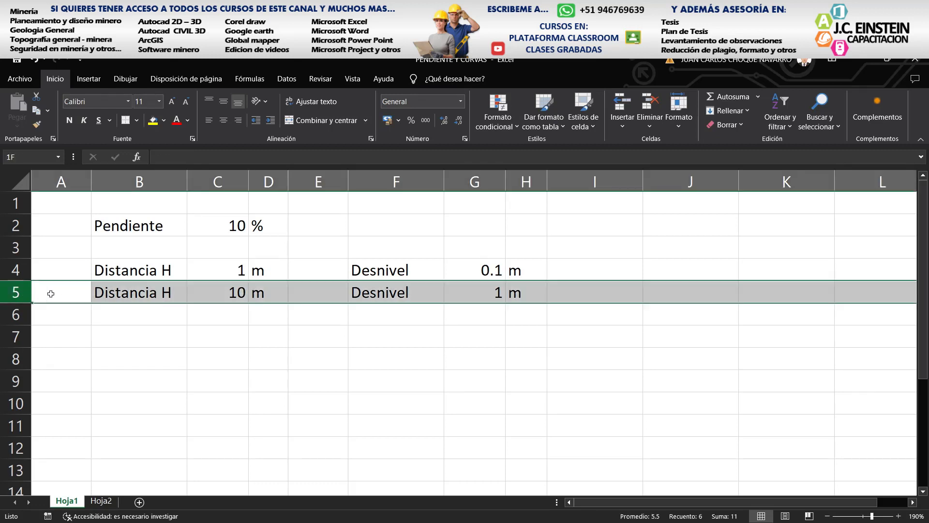
click(216, 293)
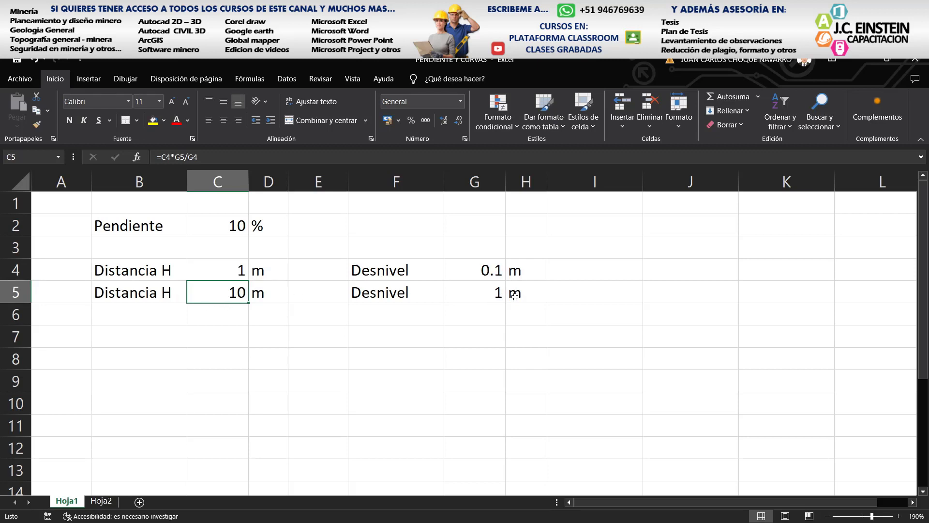
drag(514, 297, 32, 296)
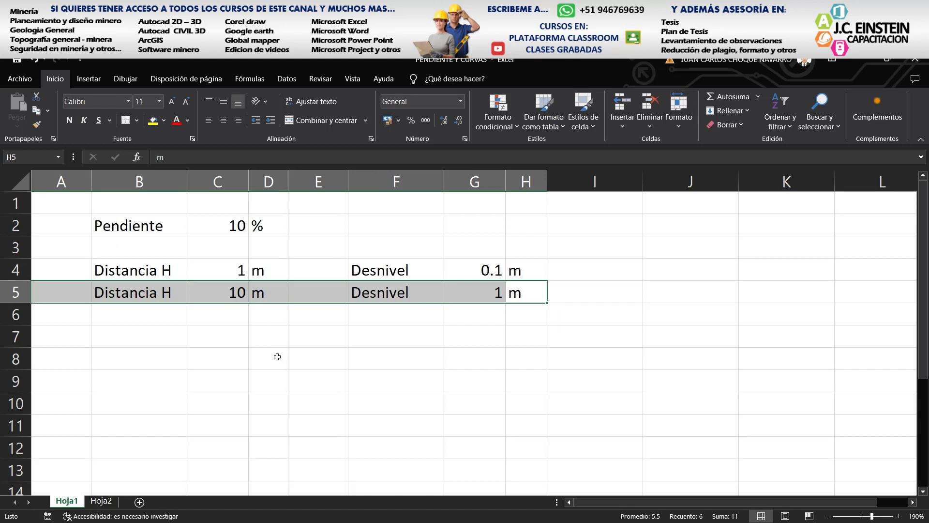
click(132, 81)
- With the red pen, sketch two contour lines joined by a 10 m spacing
click(130, 113)
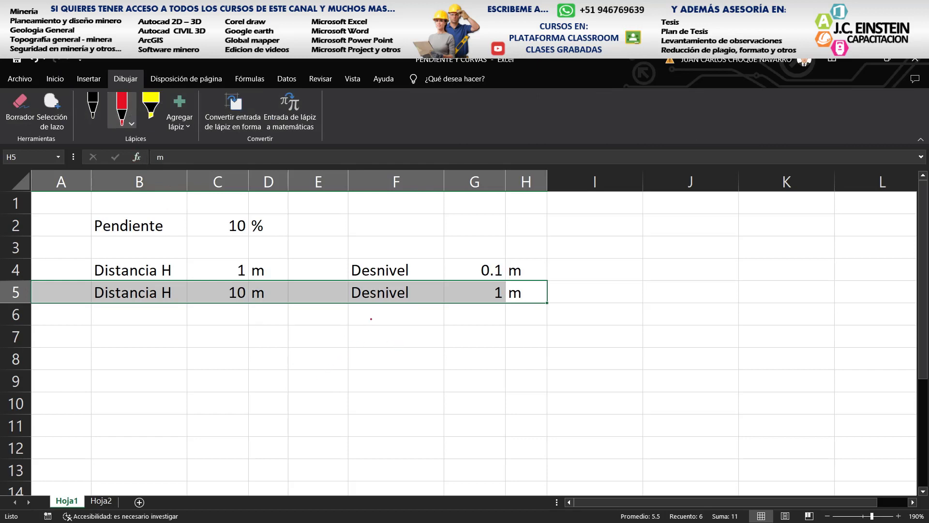
drag(371, 316, 546, 393)
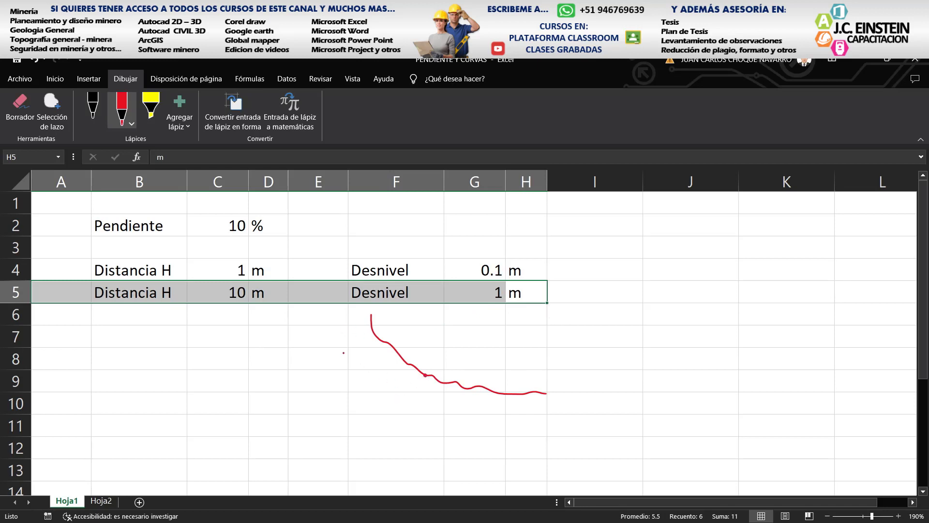
mouse_move(329, 329)
mouse_down()
mouse_move(458, 421)
mouse_move(540, 425)
mouse_up()
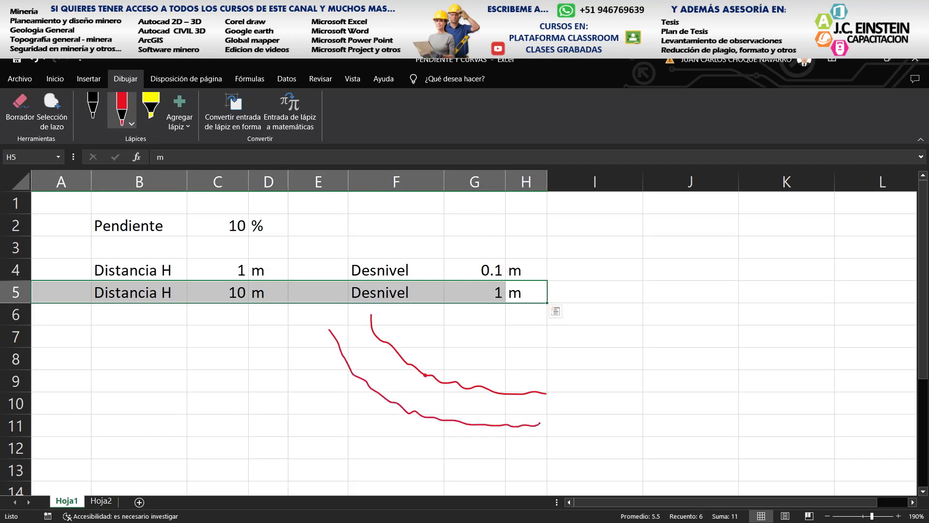
drag(425, 375, 396, 401)
drag(415, 397, 420, 396)
- Label the contours 1000 and 999 and underline the 1 m, 10 m and 10 % values
mouse_move(555, 401)
mouse_down()
mouse_move(595, 401)
mouse_move(563, 399)
mouse_move(575, 393)
mouse_move(555, 420)
mouse_move(579, 426)
mouse_up()
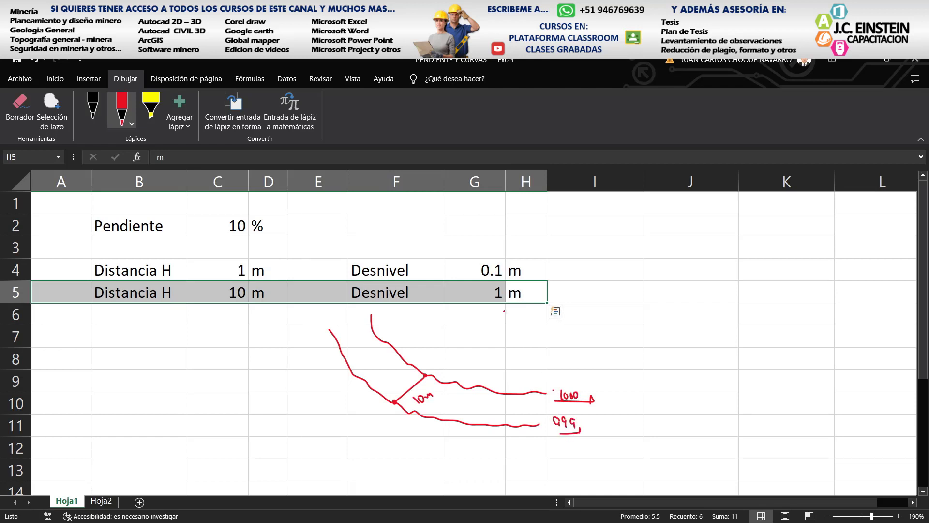
drag(504, 313, 531, 310)
drag(517, 320, 530, 314)
mouse_move(238, 310)
mouse_down()
mouse_move(262, 312)
mouse_move(250, 313)
mouse_up()
drag(222, 242, 268, 249)
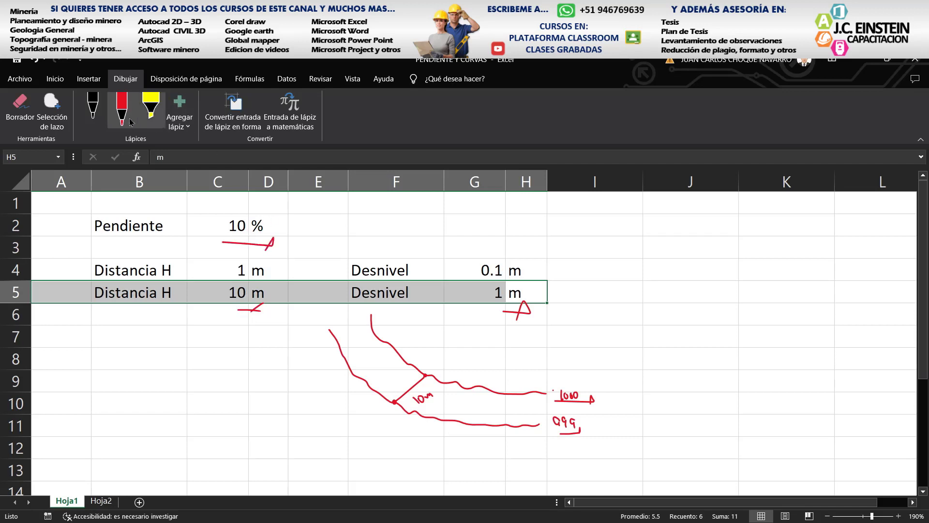
click(20, 108)
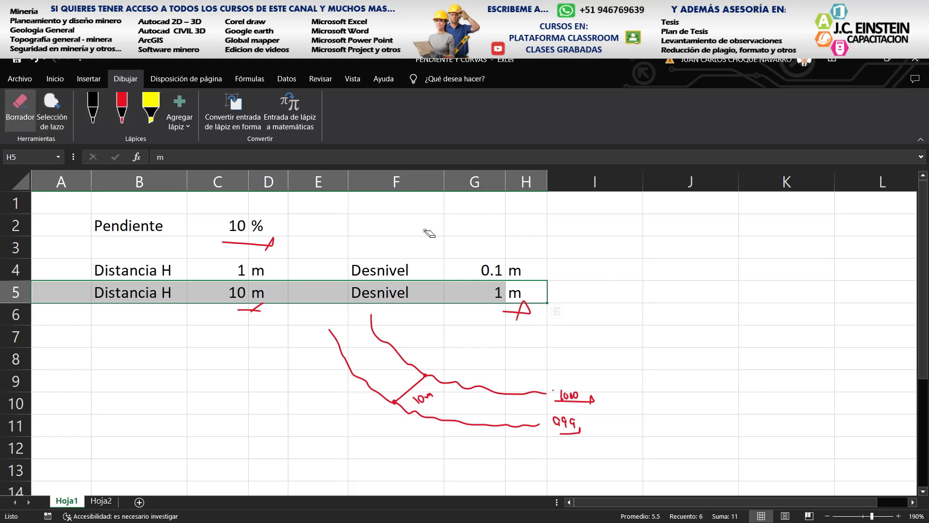
key(Escape)
click(231, 225)
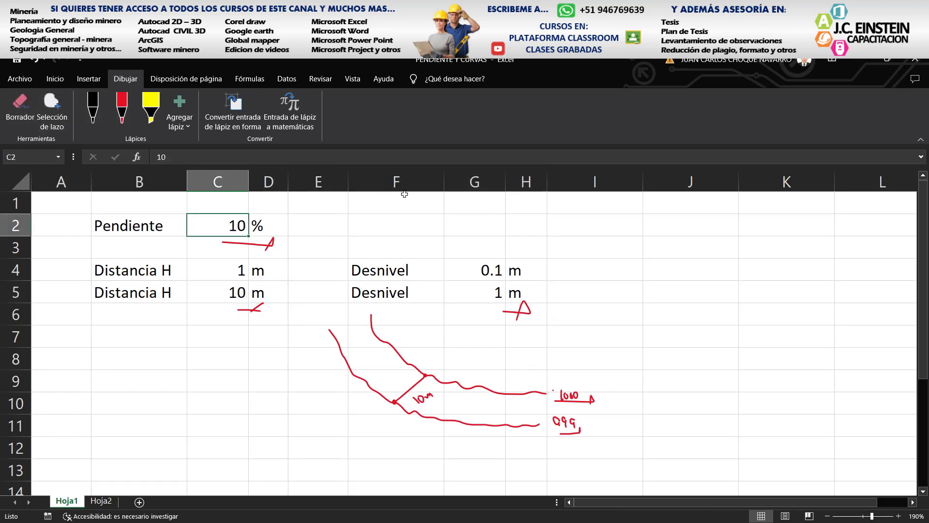
text(5)
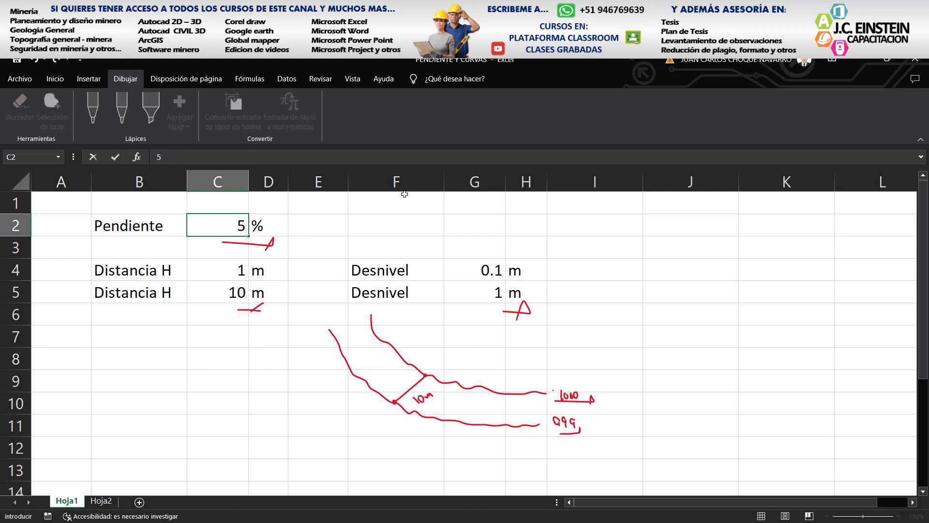
key(Return)
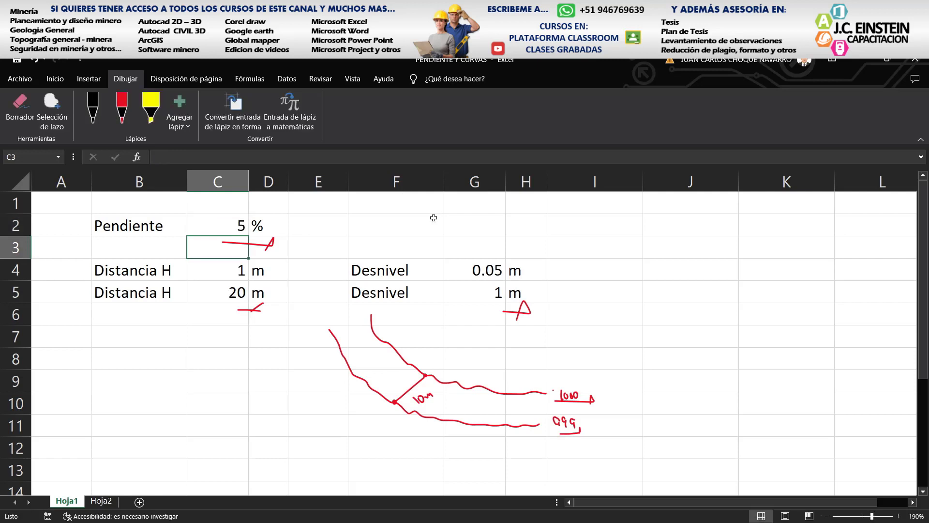
click(236, 298)
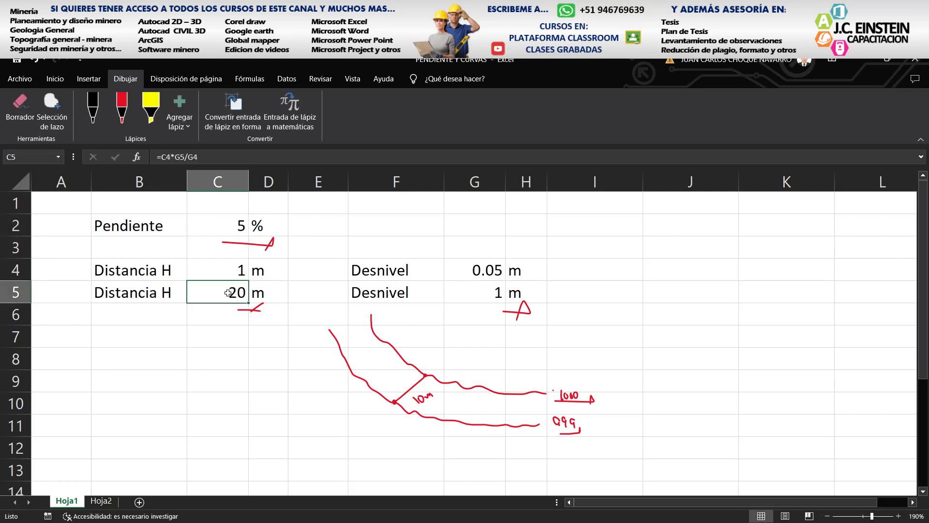
click(483, 296)
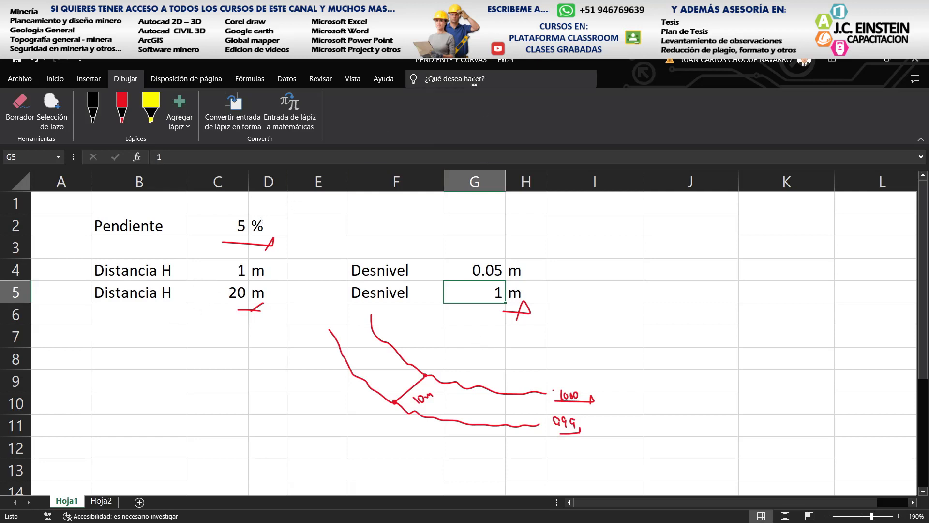
click(233, 226)
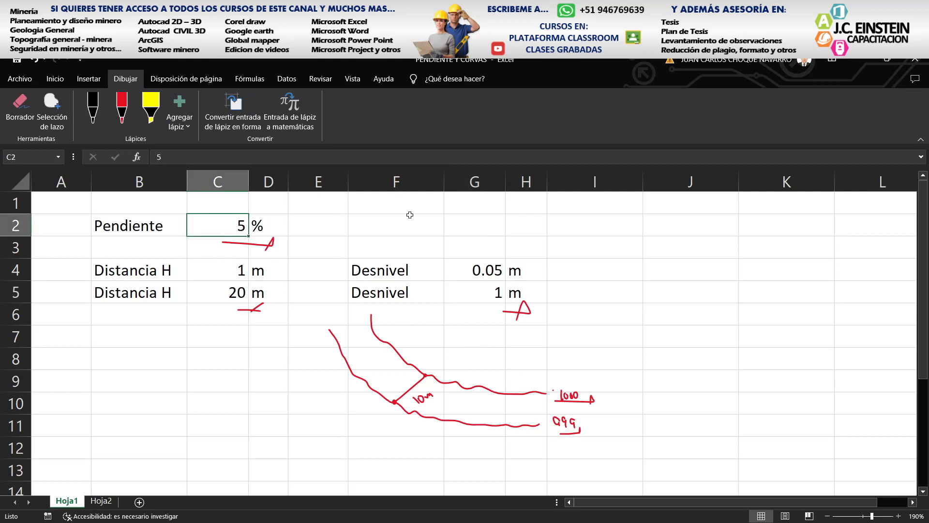
text(10)
key(Return)
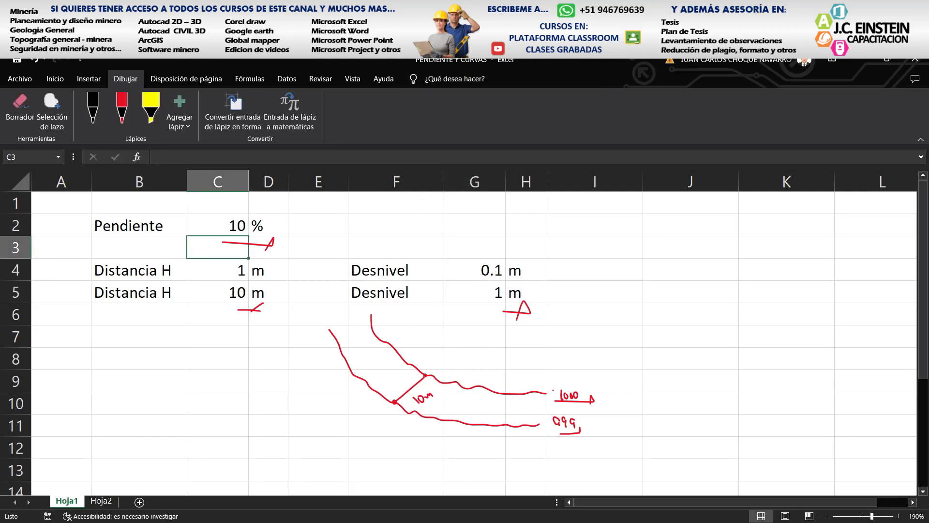
click(533, 26)
click(533, 26)
click(494, 25)
- Pan and zoom the Civil 3D contours until both red circles are framed
middle_drag(483, 242, 430, 267)
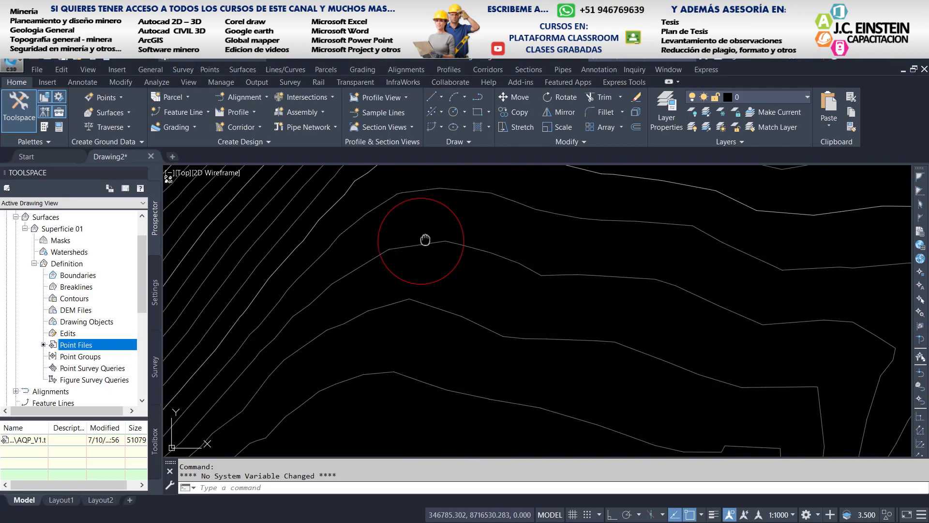
scroll(436, 291, down, 2)
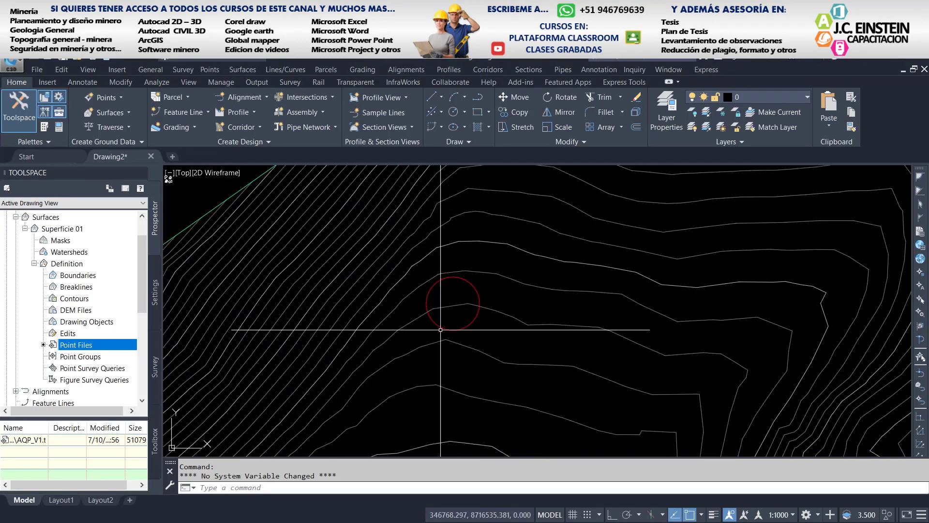
middle_drag(460, 338, 500, 279)
scroll(499, 274, down, 2)
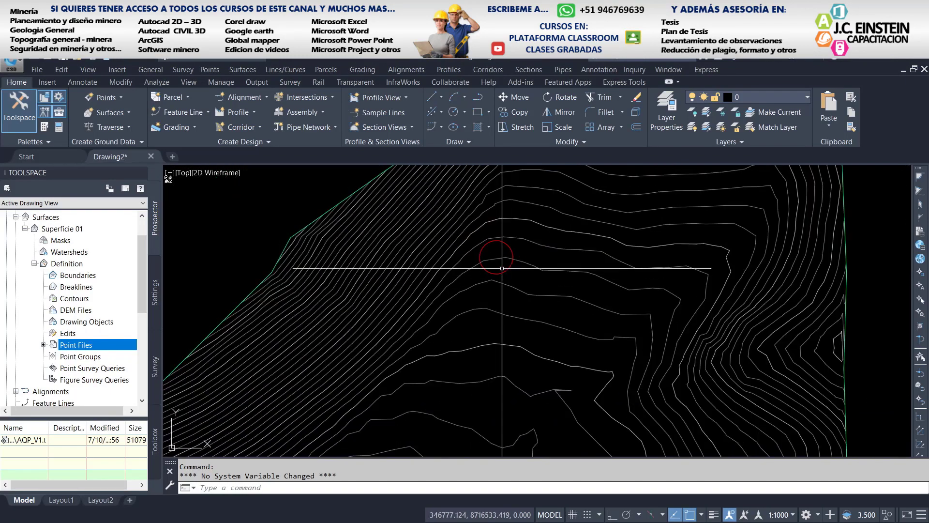
scroll(496, 291, down, 3)
scroll(494, 310, down, 1)
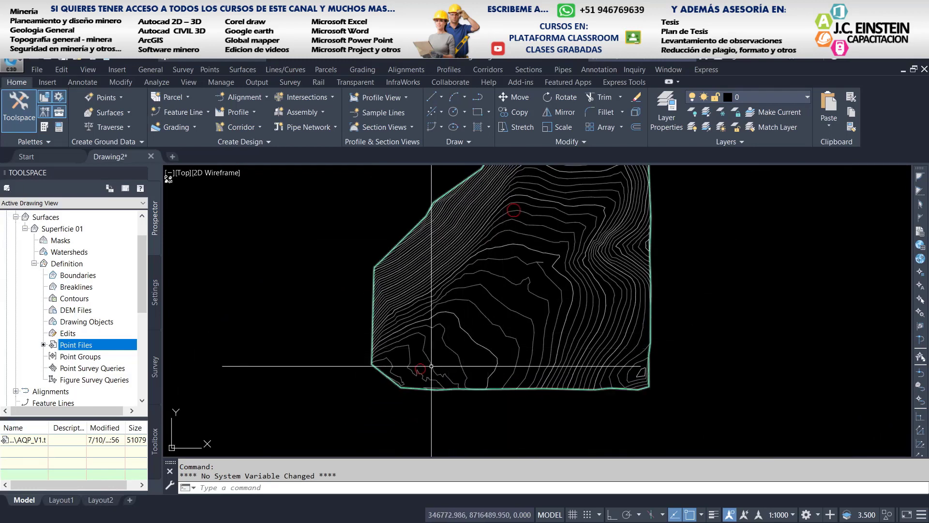
scroll(421, 368, up, 2)
scroll(421, 368, up, 2)
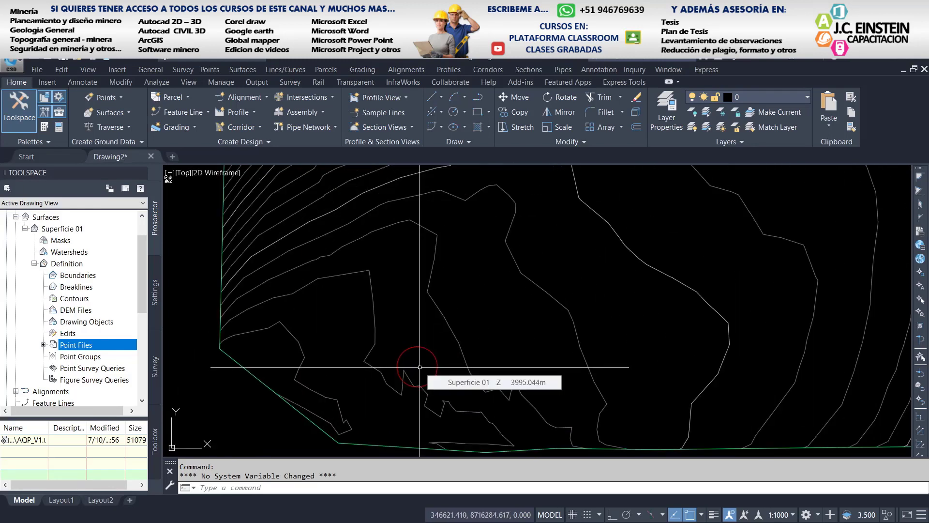
scroll(456, 359, down, 3)
middle_drag(457, 358, 421, 386)
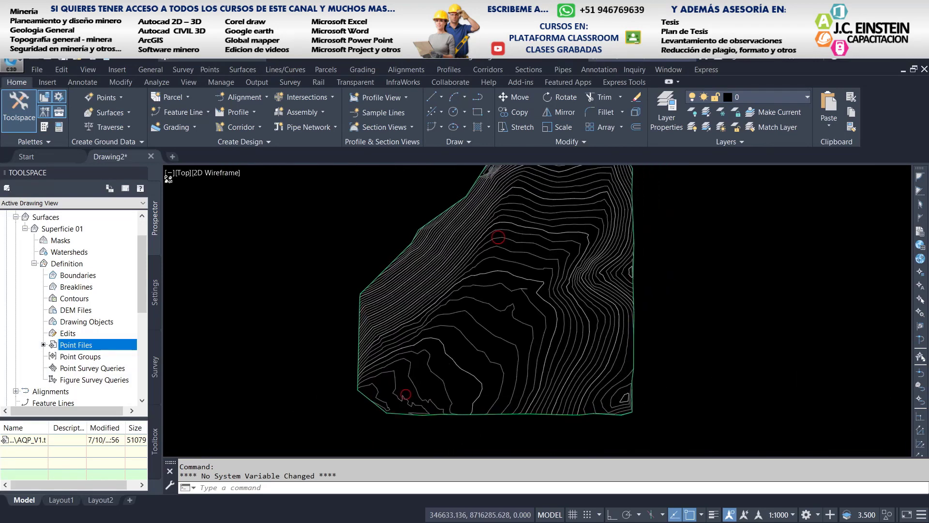
scroll(459, 338, up, 2)
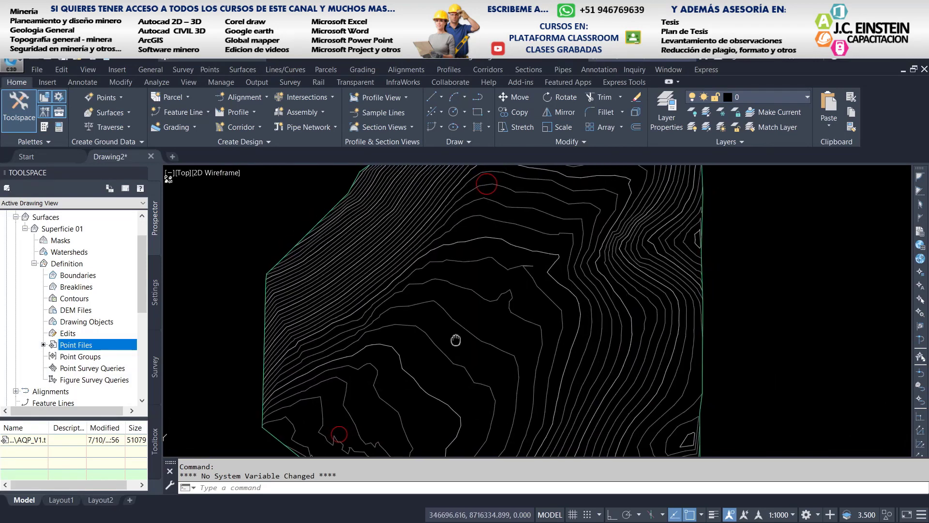
mouse_move(458, 338)
middle_down()
mouse_move(413, 326)
mouse_move(453, 341)
middle_up()
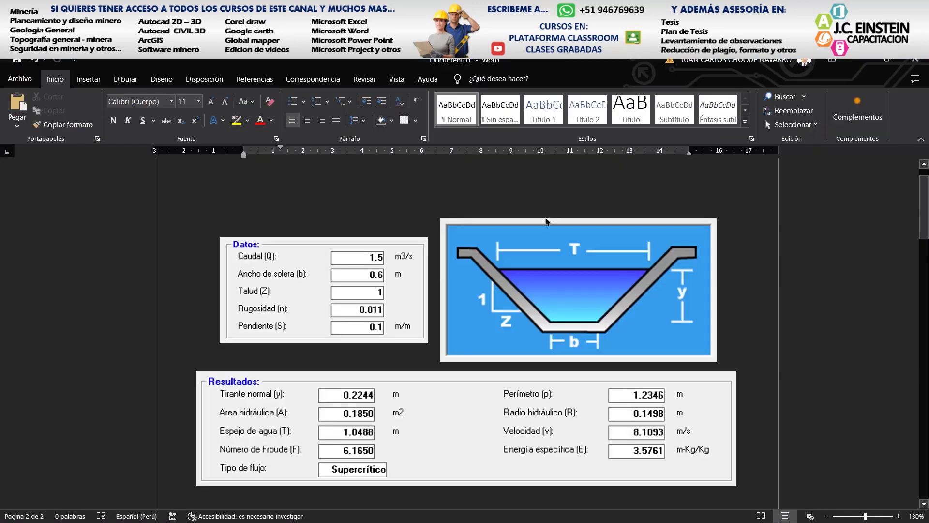
scroll(614, 255, down, 1)
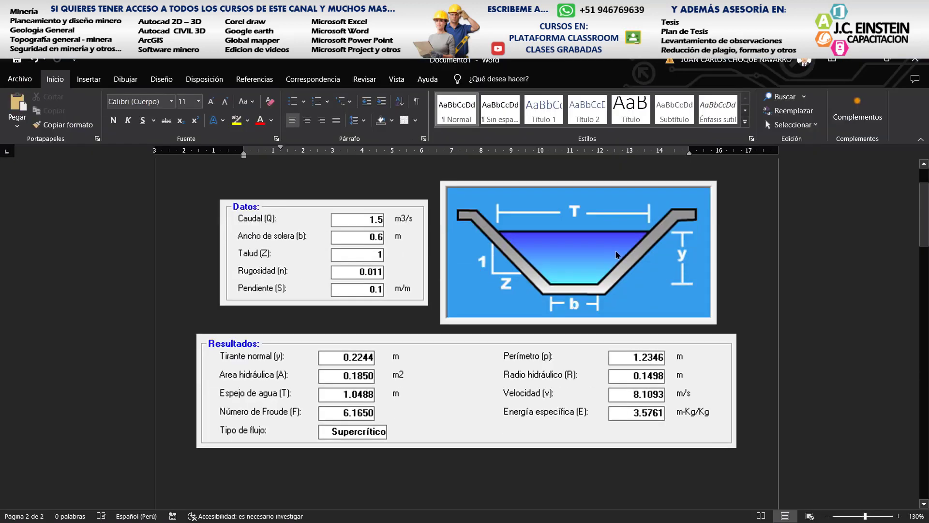
scroll(629, 261, up, 1)
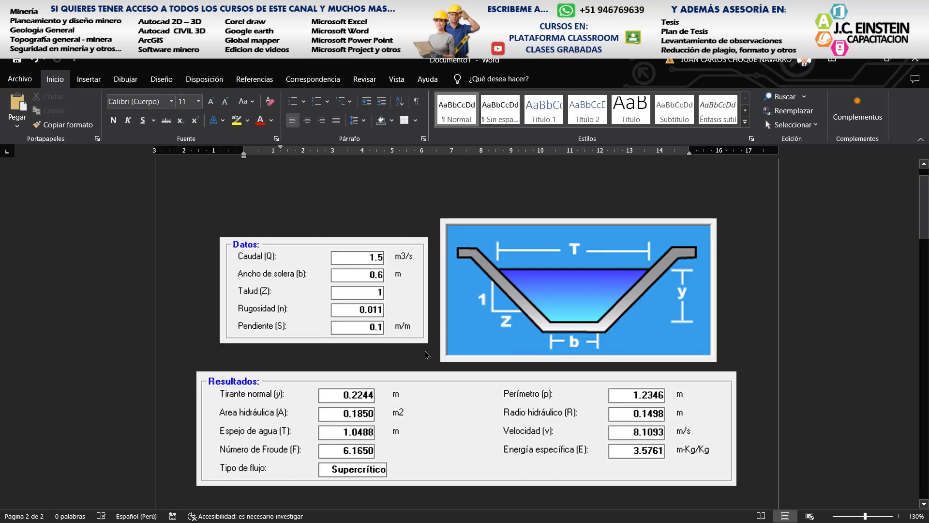
click(247, 368)
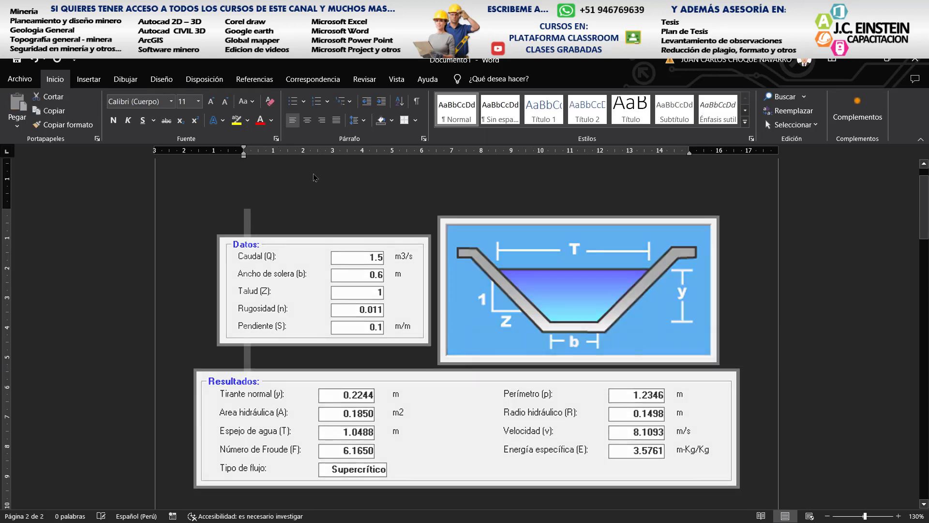
click(271, 272)
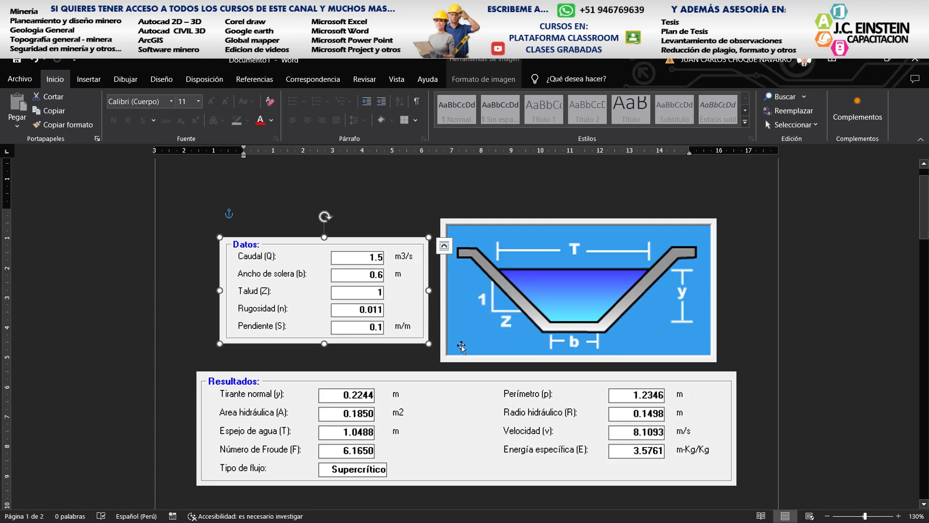
scroll(446, 335, down, 4)
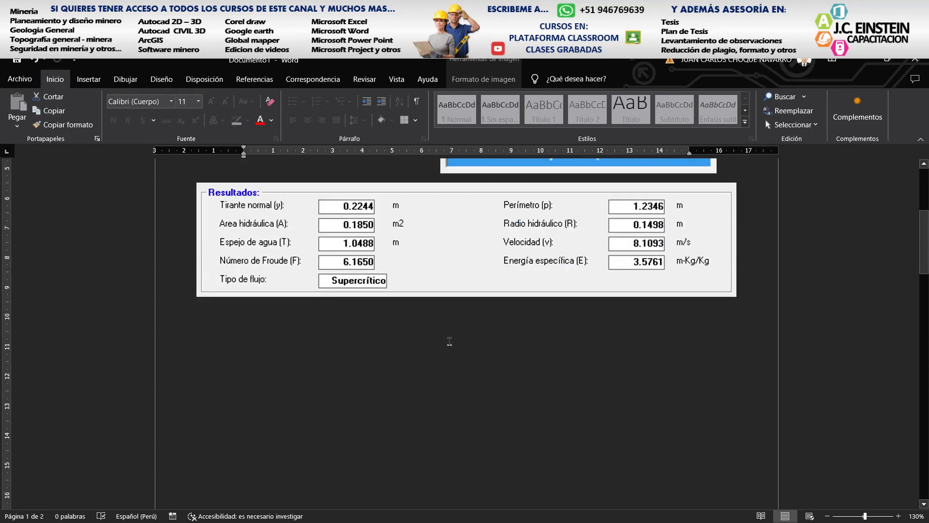
scroll(459, 344, down, 7)
scroll(459, 345, down, 8)
scroll(459, 345, down, 5)
scroll(357, 332, up, 2)
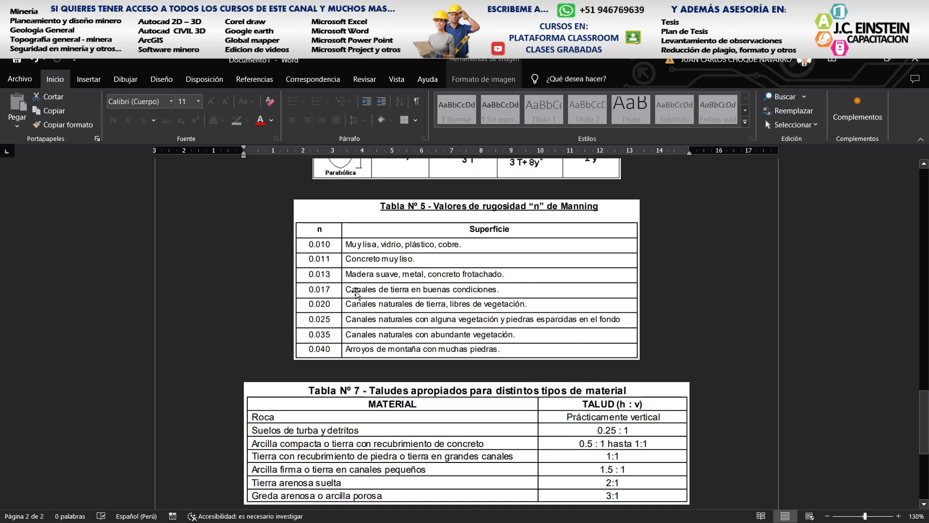
scroll(413, 290, up, 2)
scroll(426, 314, down, 1)
scroll(460, 334, up, 3)
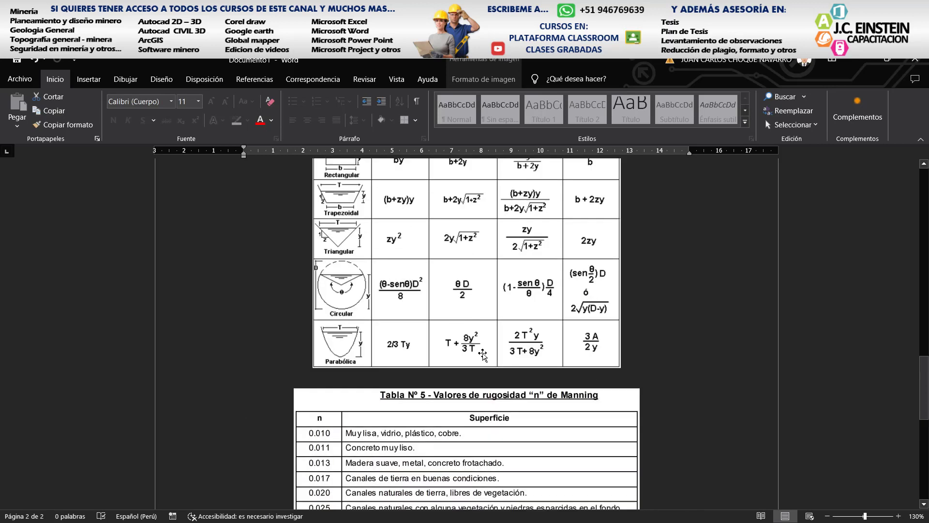
scroll(490, 355, up, 4)
scroll(490, 355, down, 4)
scroll(489, 355, down, 1)
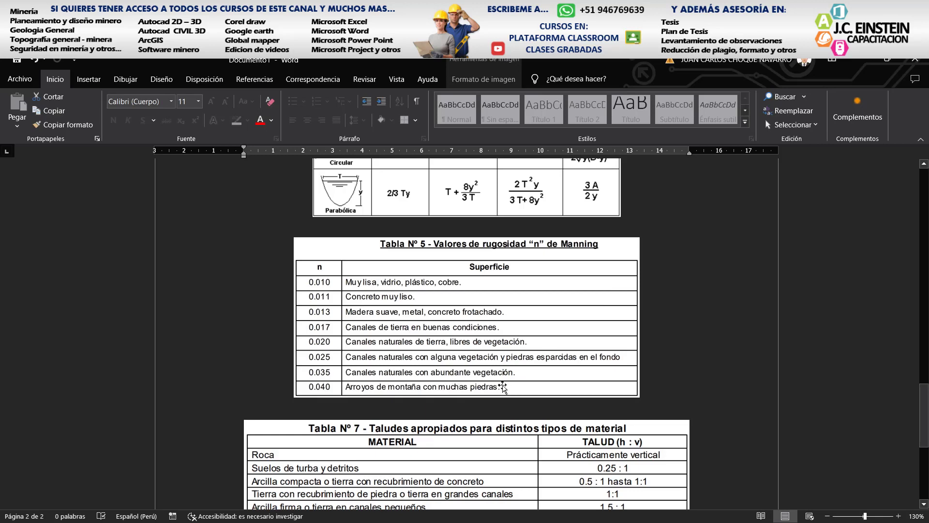
scroll(625, 407, up, 2)
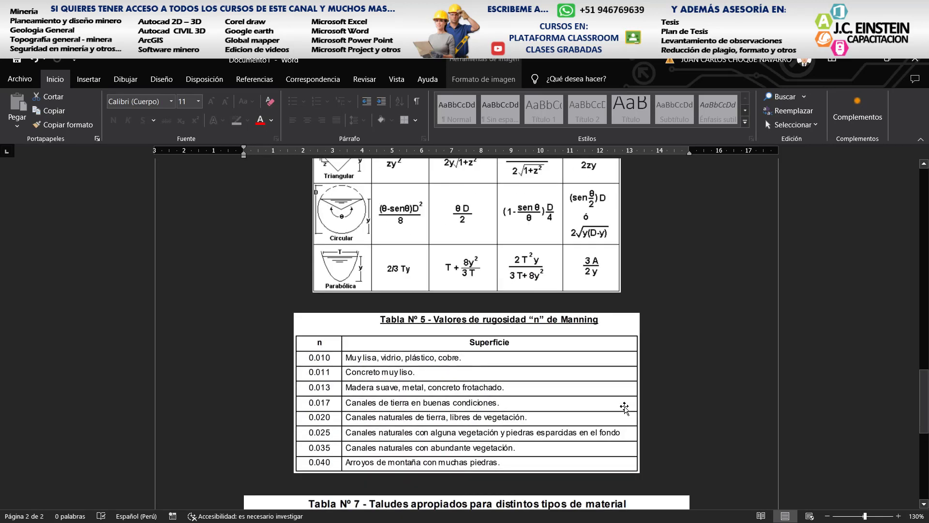
scroll(624, 406, down, 4)
scroll(656, 423, up, 4)
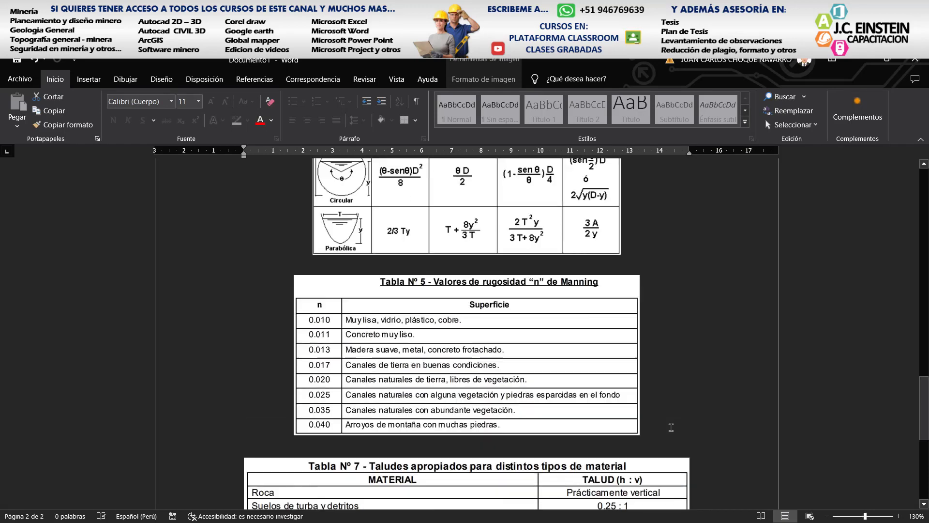
scroll(654, 417, down, 5)
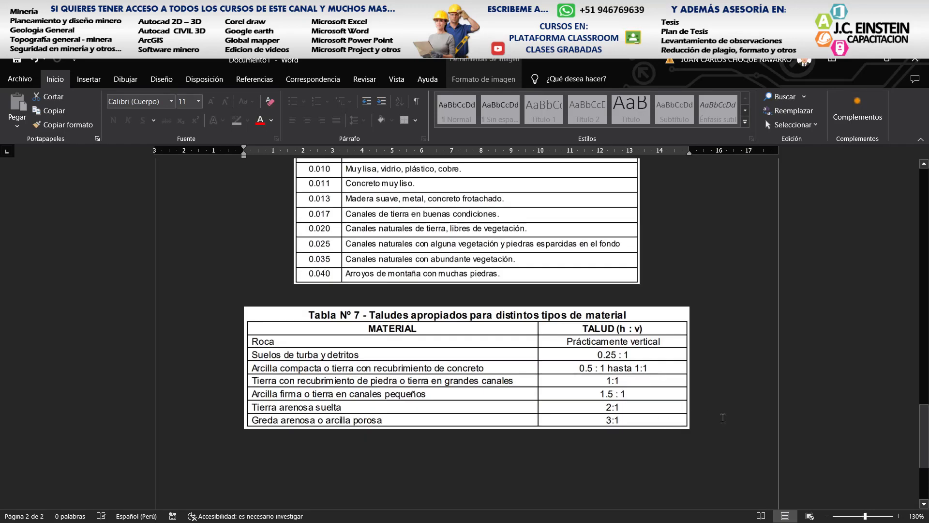
scroll(724, 417, up, 3)
scroll(723, 419, up, 5)
scroll(723, 420, up, 2)
scroll(723, 420, up, 8)
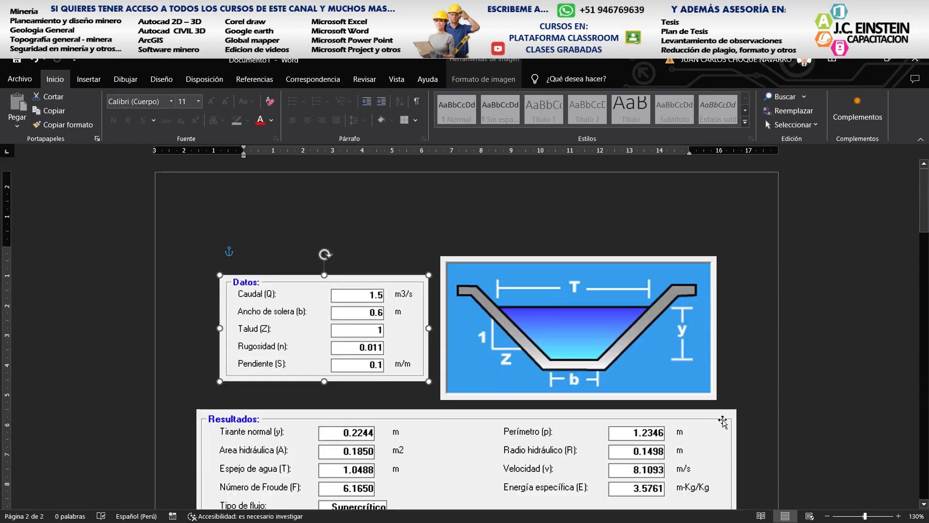
scroll(386, 294, down, 1)
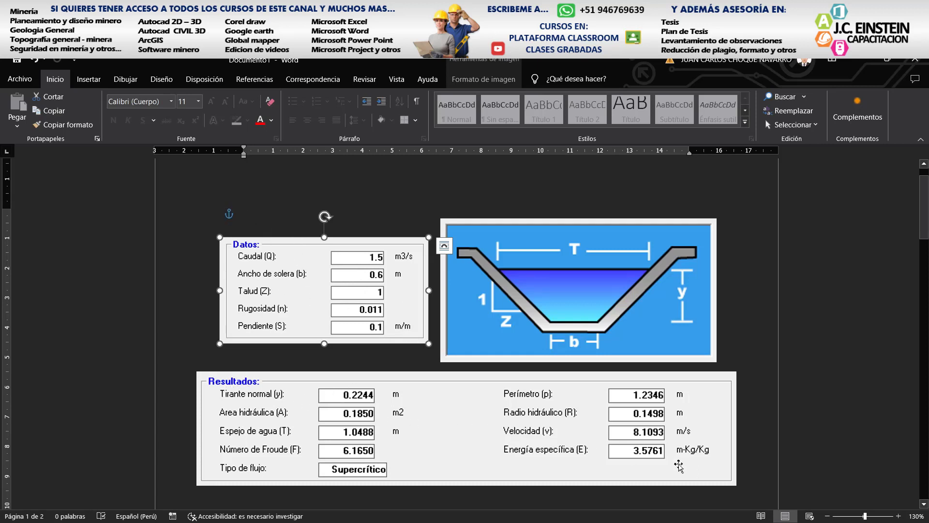
click(725, 390)
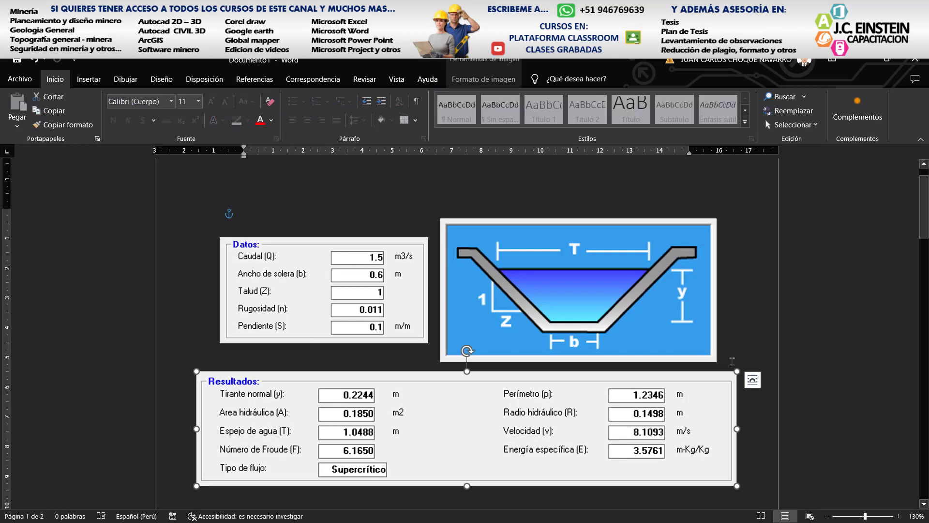
click(737, 358)
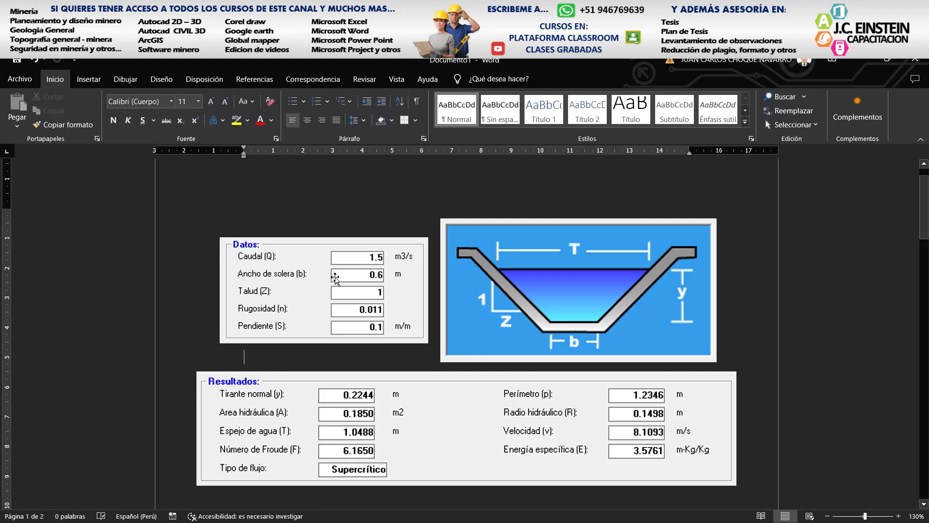
- Look over the Word page's Datos picture, then pan back to the Civil 3D contour drawing
click(335, 277)
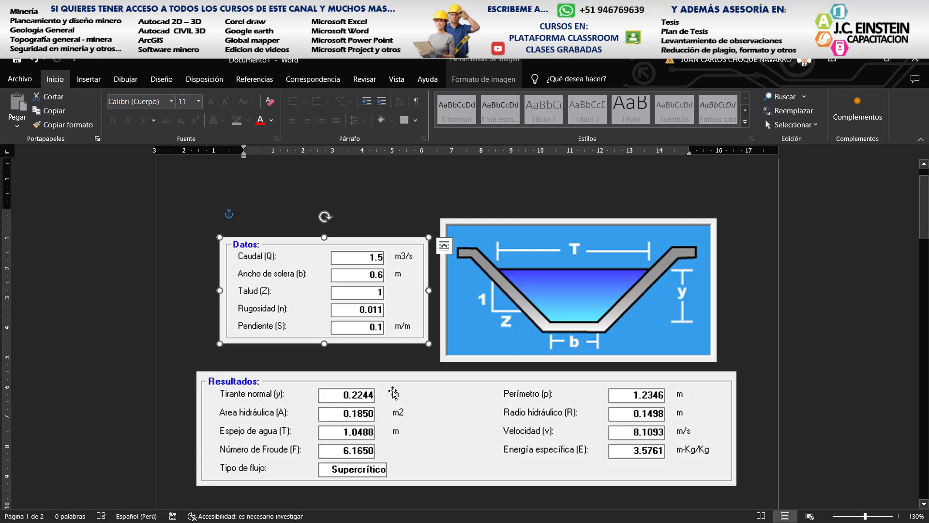
scroll(338, 348, up, 1)
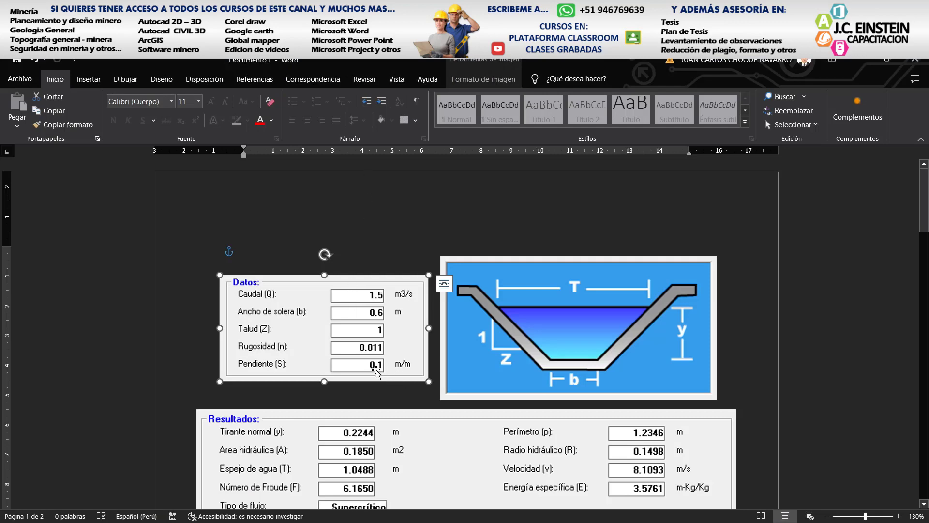
scroll(353, 385, down, 3)
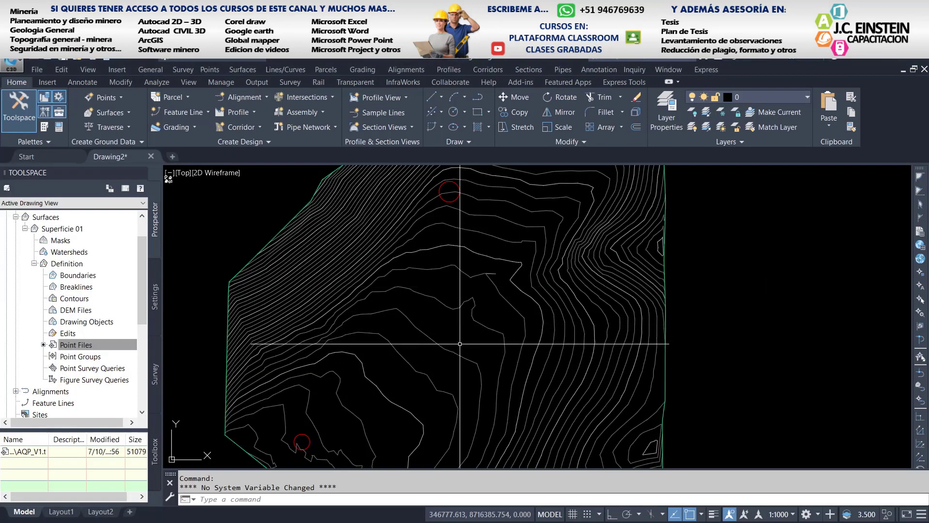
mouse_move(460, 344)
middle_down()
mouse_move(480, 350)
mouse_move(476, 334)
middle_up()
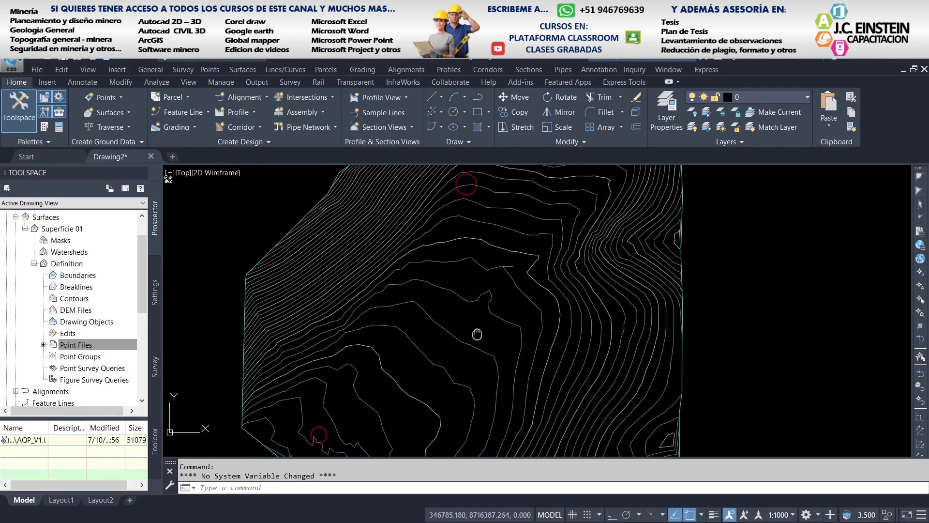
mouse_move(489, 330)
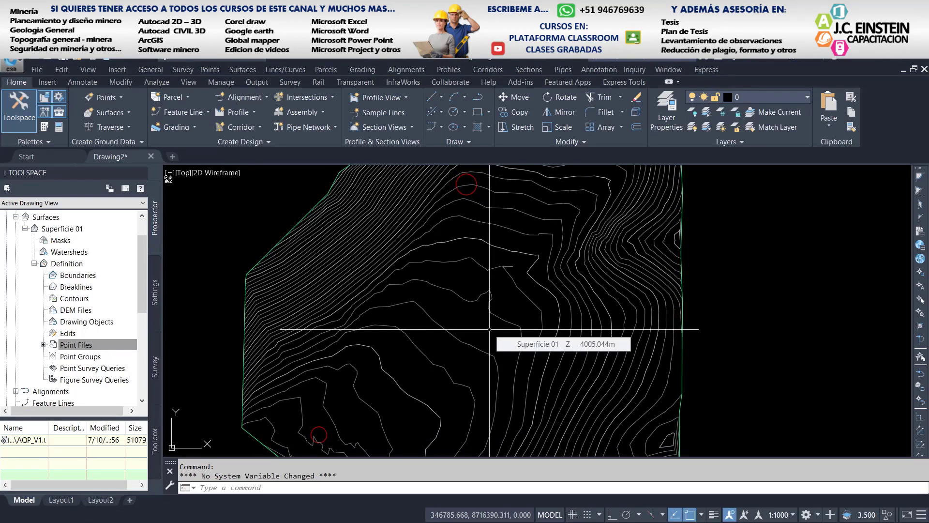
- Select Superficie 01's contours and open its surface style settings
right_click(489, 329)
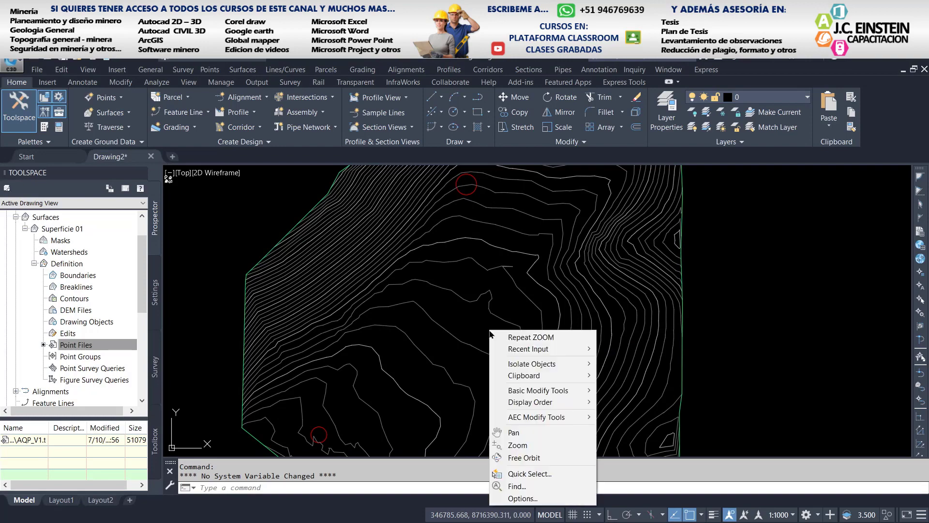
key(Escape)
key(ctrl+1)
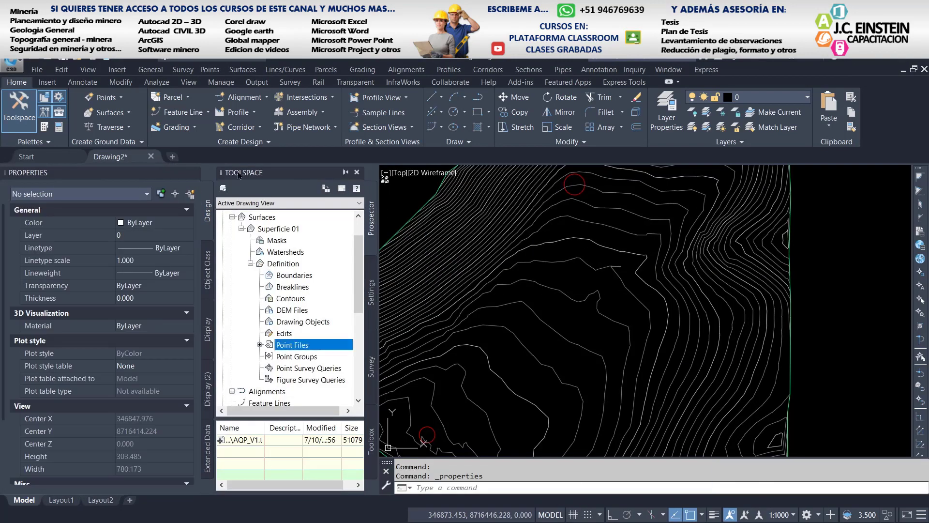
click(195, 176)
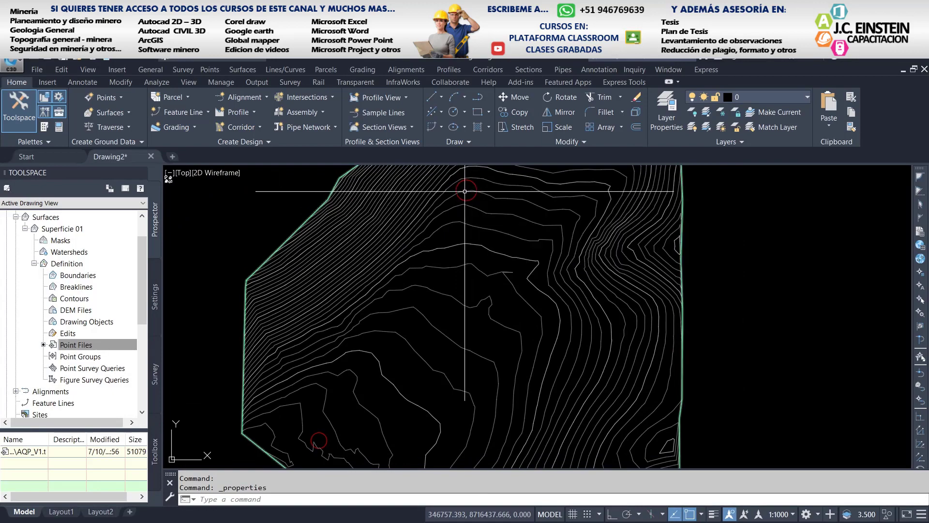
scroll(465, 195, up, 2)
scroll(467, 216, up, 1)
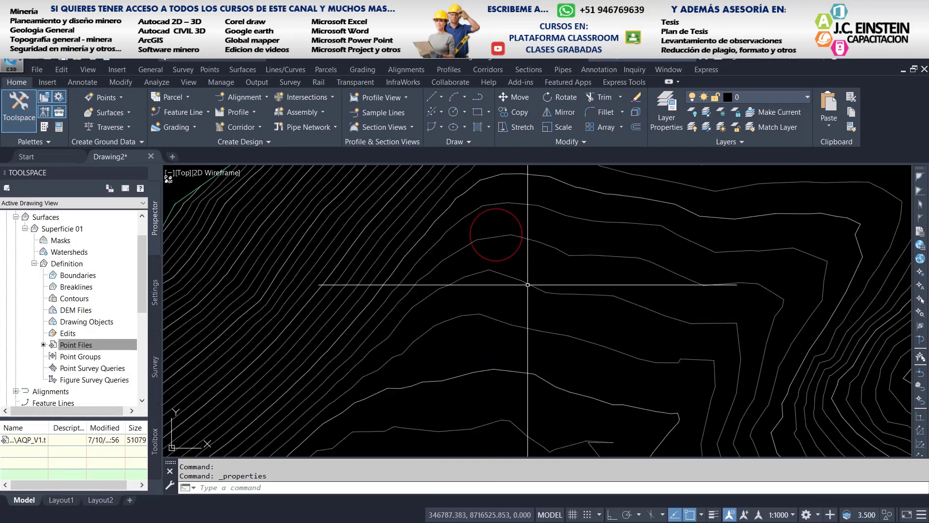
click(577, 311)
click(551, 281)
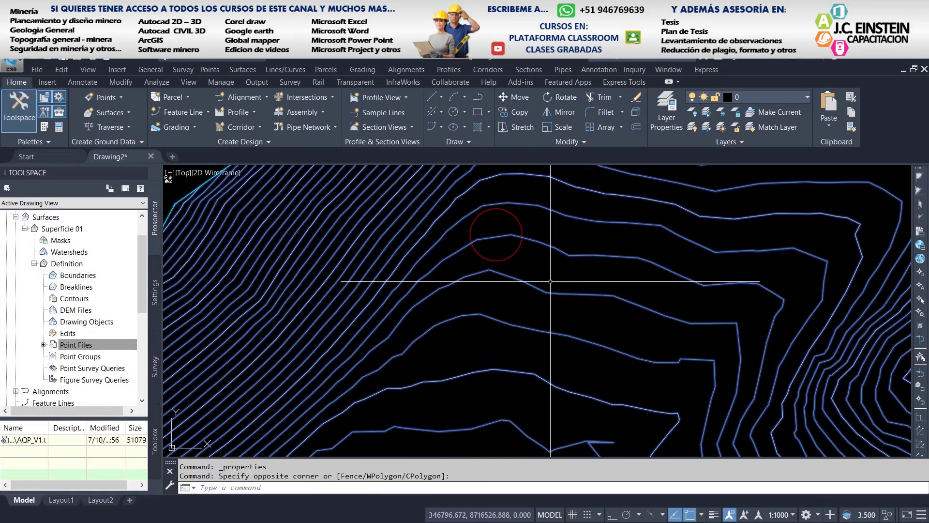
right_click(581, 282)
click(646, 422)
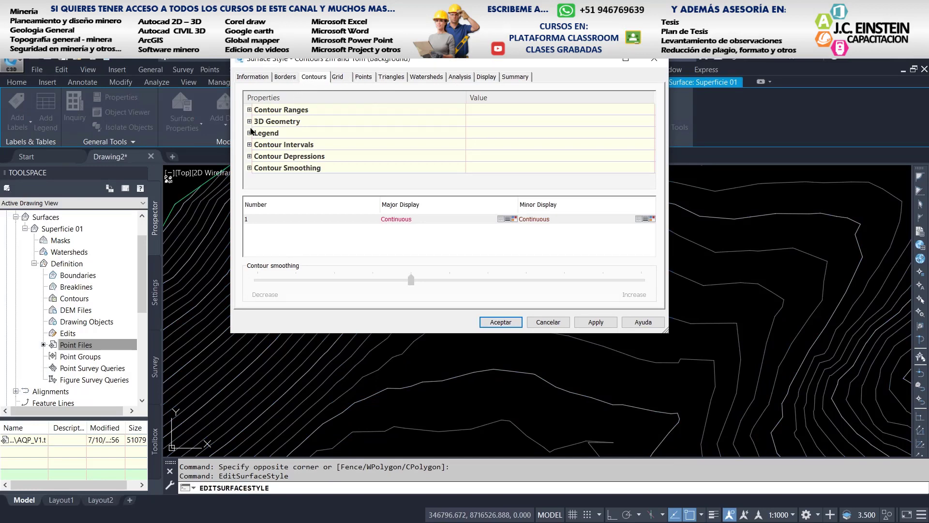
- Set a 1 m minor contour interval and turn contour smoothing on at maximum
click(249, 145)
click(489, 168)
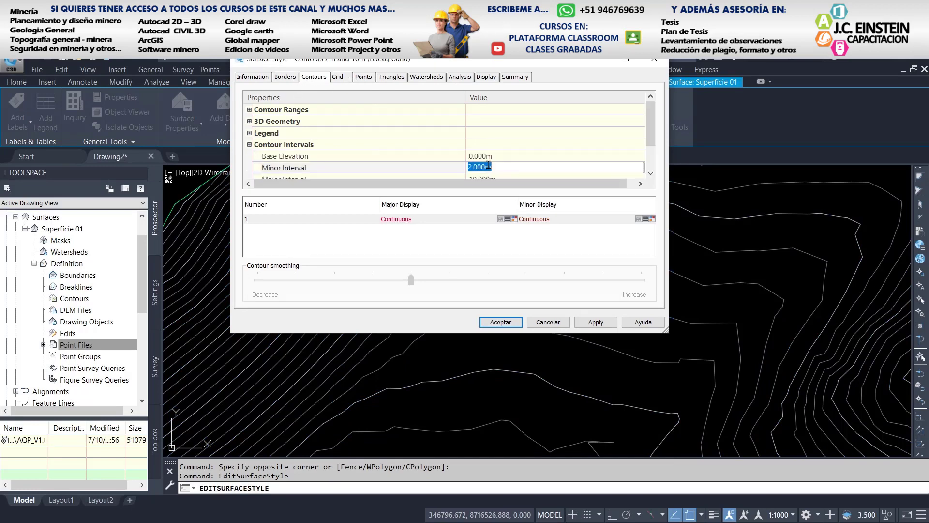
text(1)
click(515, 156)
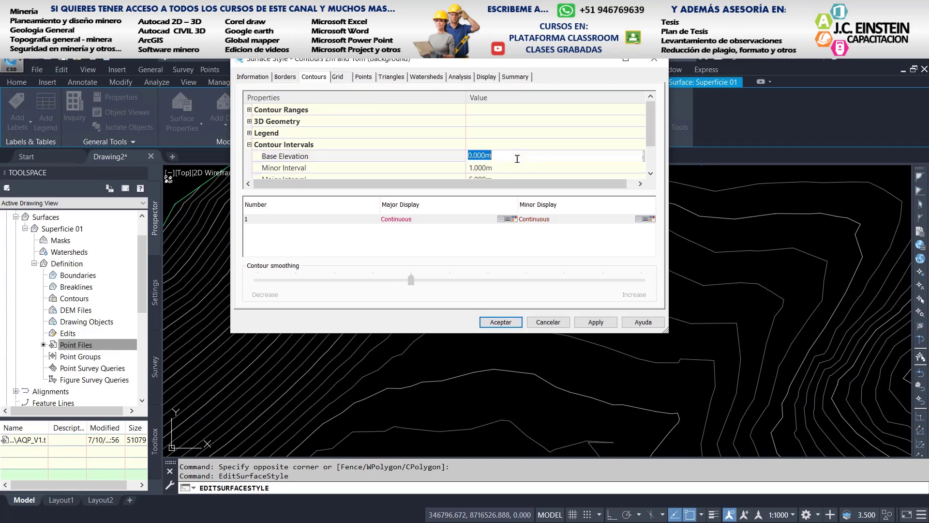
scroll(506, 146, down, 1)
click(250, 168)
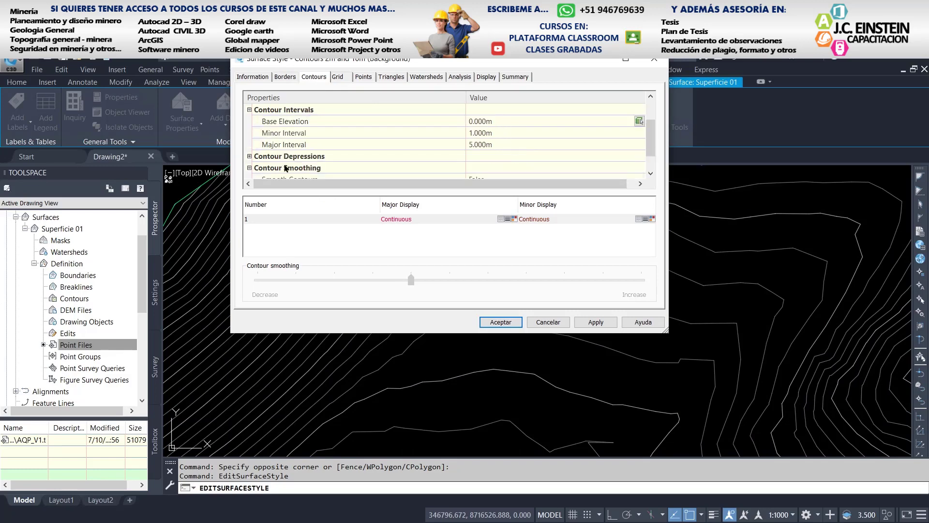
scroll(500, 171, down, 1)
click(503, 156)
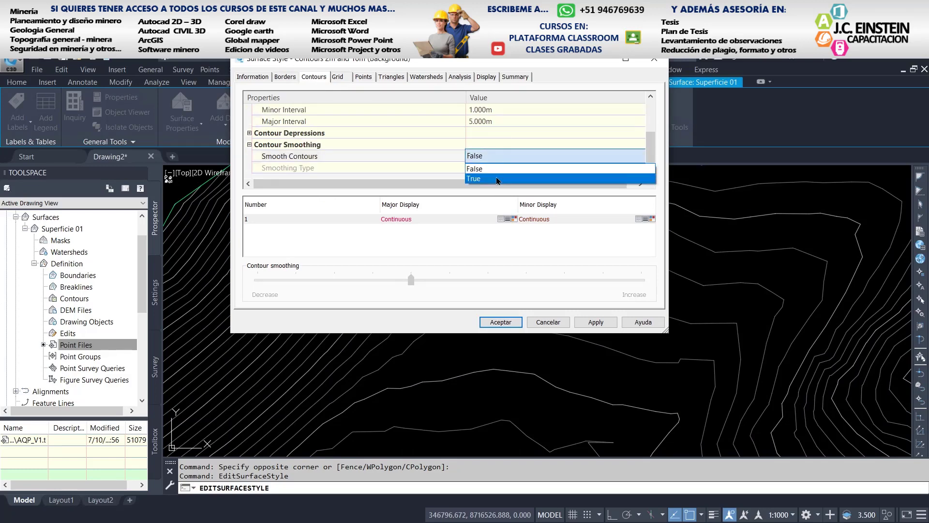
click(499, 178)
drag(620, 283, 639, 282)
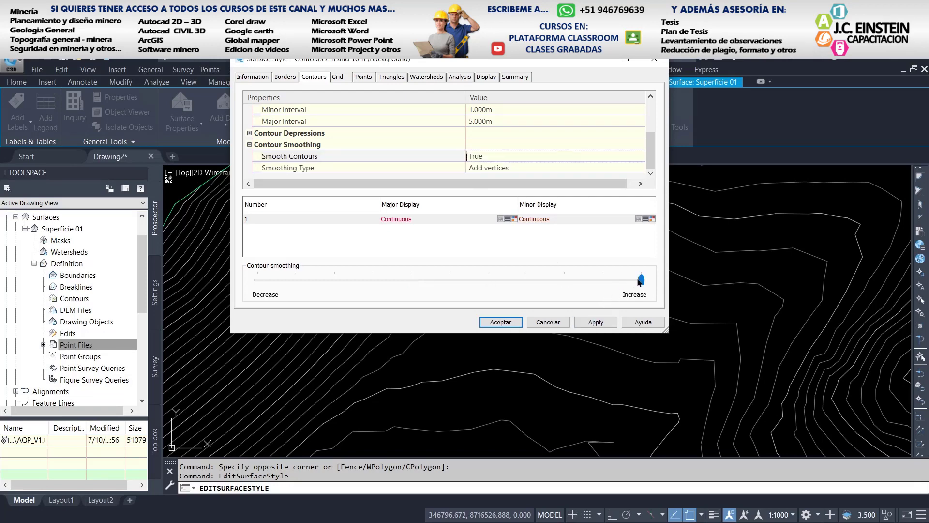
click(601, 321)
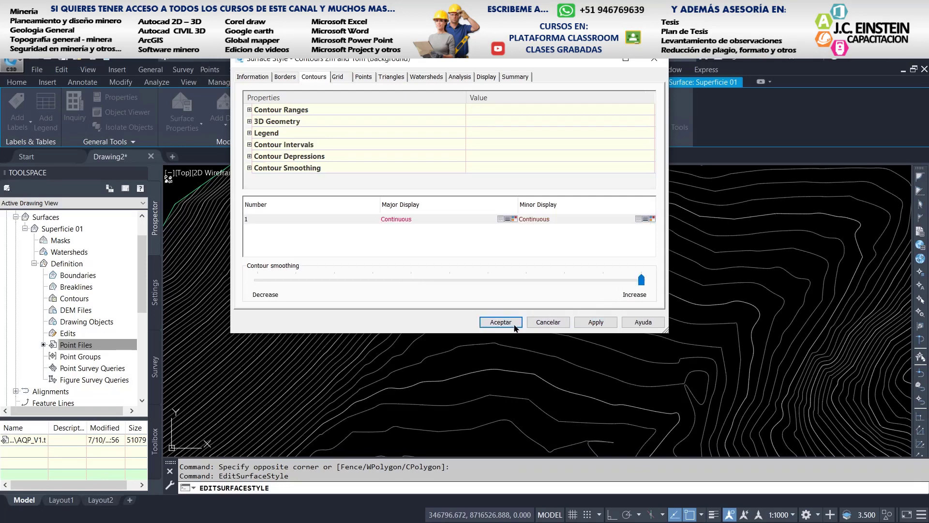
click(515, 327)
- Select the red circle on the smoothed contours, then clear the selection
scroll(499, 251, up, 5)
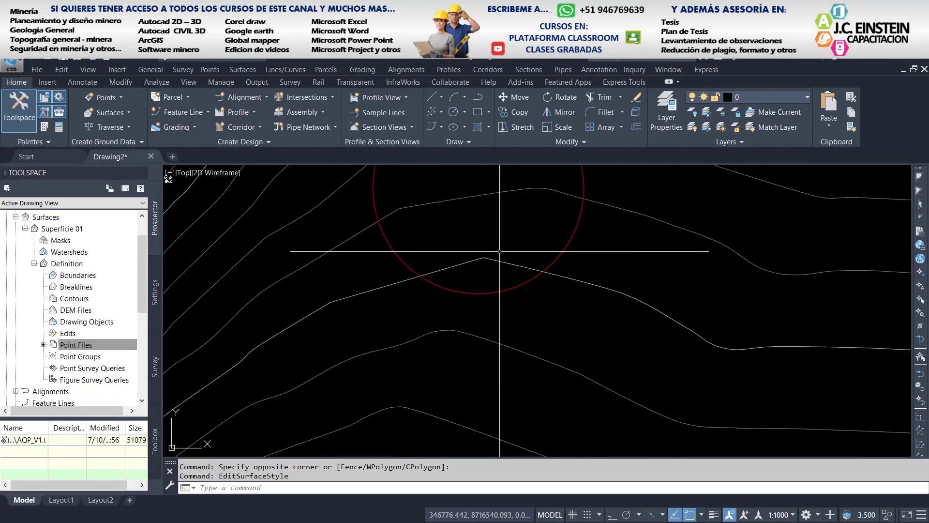
scroll(499, 271, down, 7)
scroll(498, 260, up, 5)
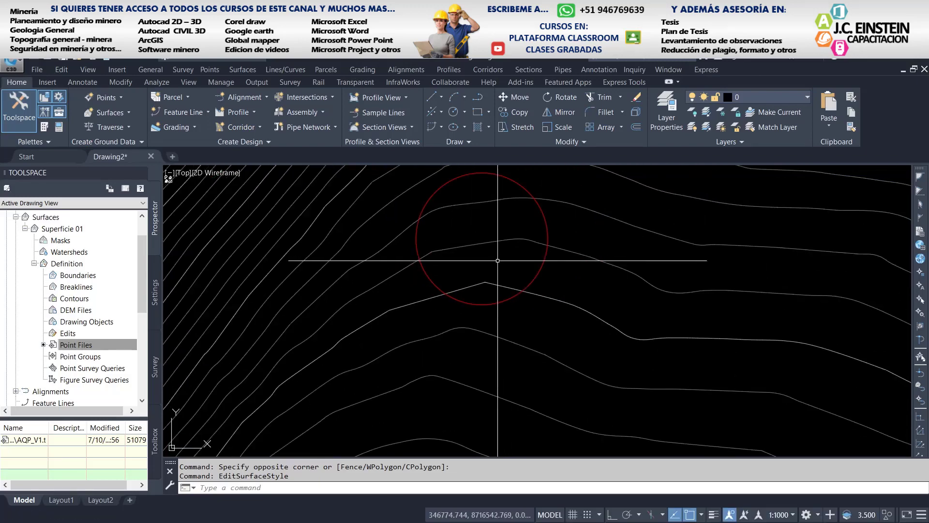
click(486, 233)
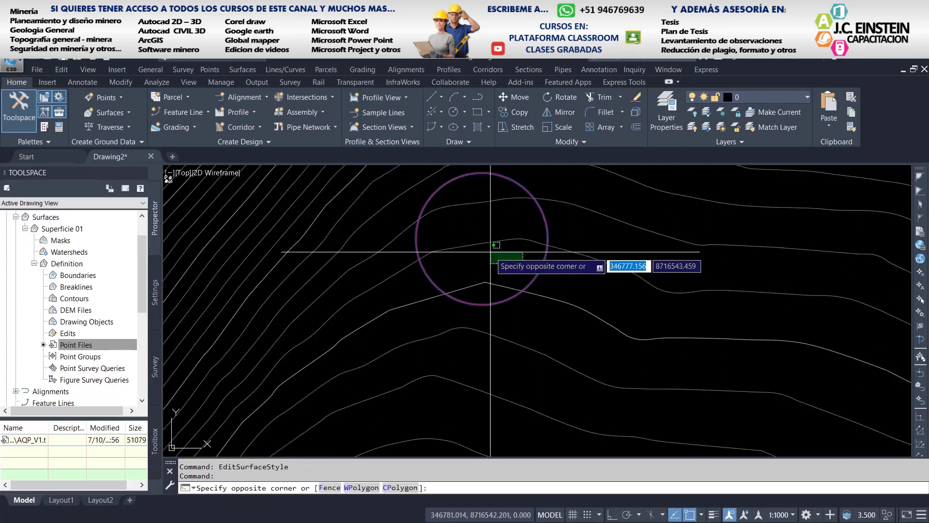
click(538, 275)
click(485, 245)
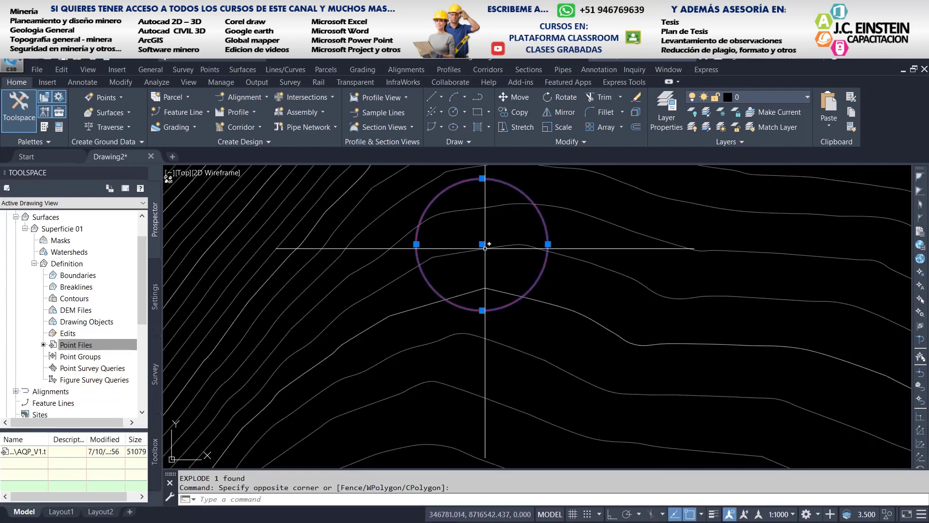
key(Escape)
key(Escape)
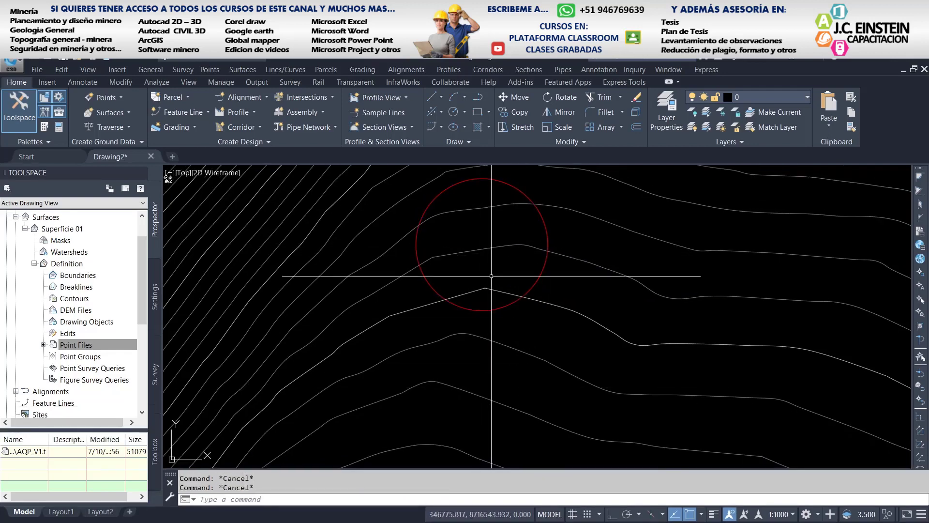
- Glance at the Excel slope sheet, then start the CIRCLE command with C
key(alt+Tab)
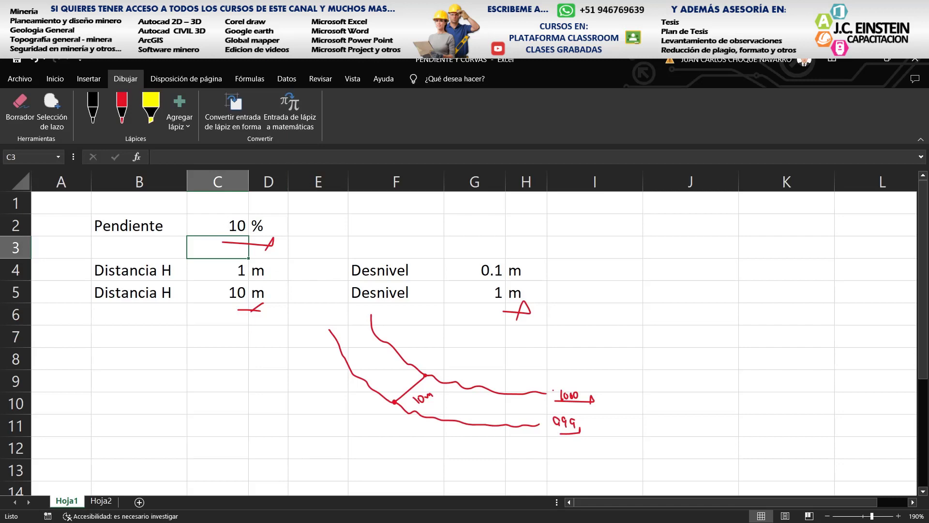
key(alt+Tab)
scroll(484, 265, up, 3)
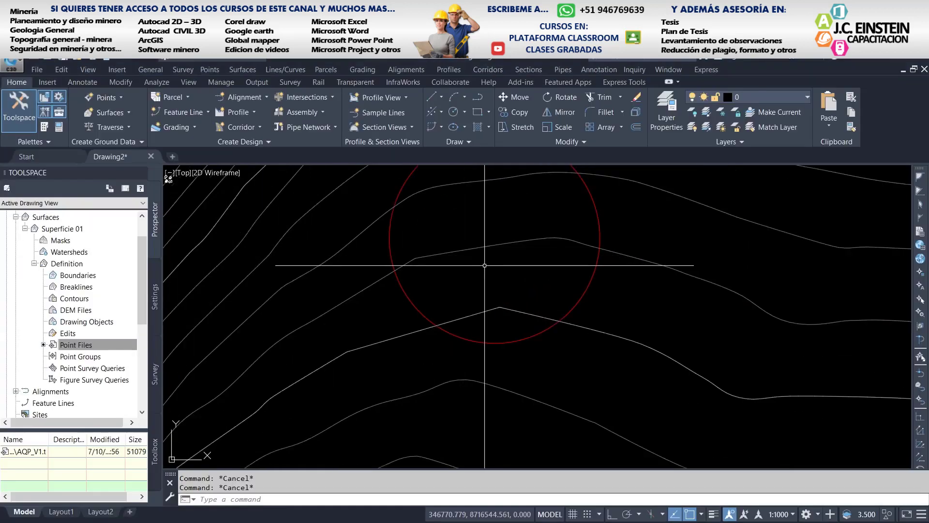
text(c)
key(Return)
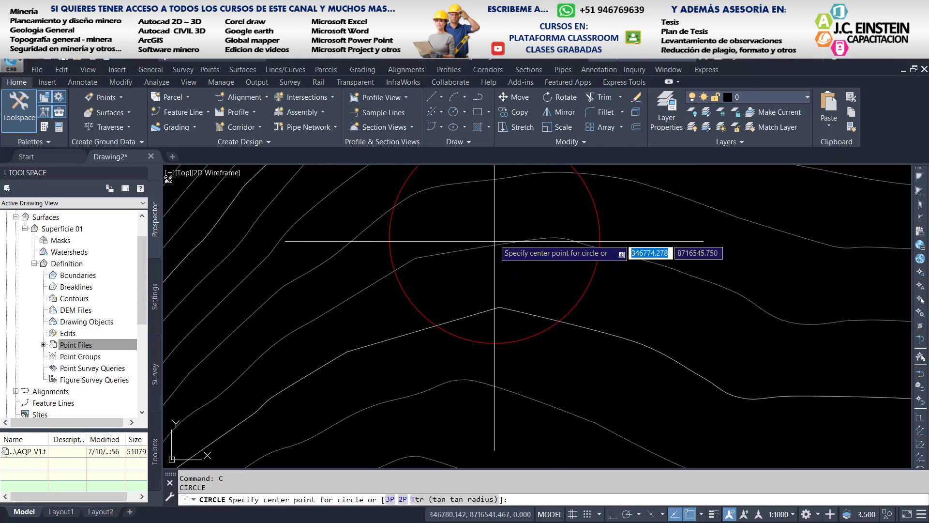
- Enable the Nearest object snap in the Object Snap Settings
click(702, 516)
click(664, 315)
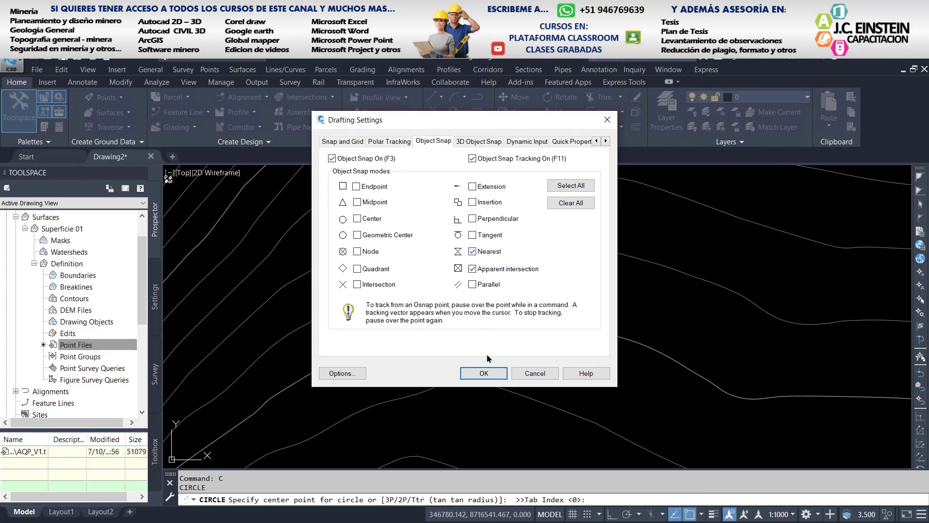
click(494, 371)
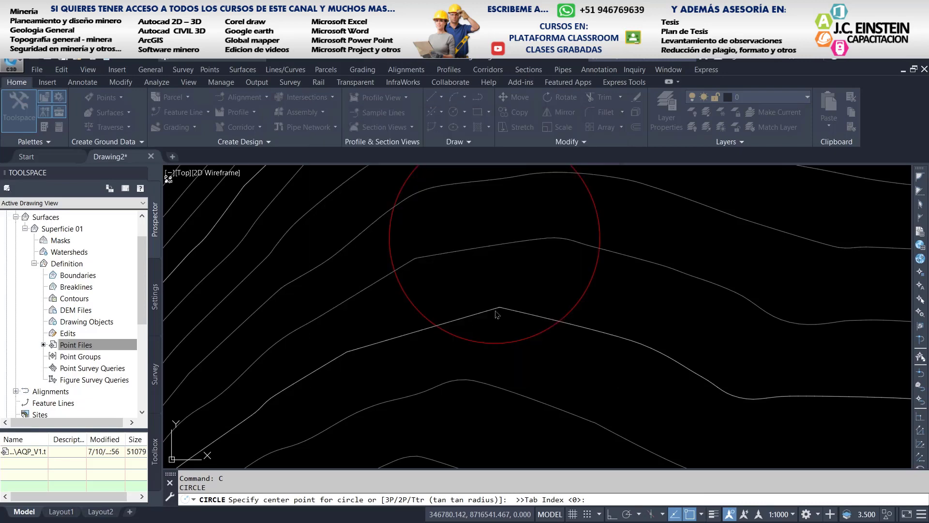
- Draw a radius 10 circle centred on a contour line inside the red circle
click(493, 245)
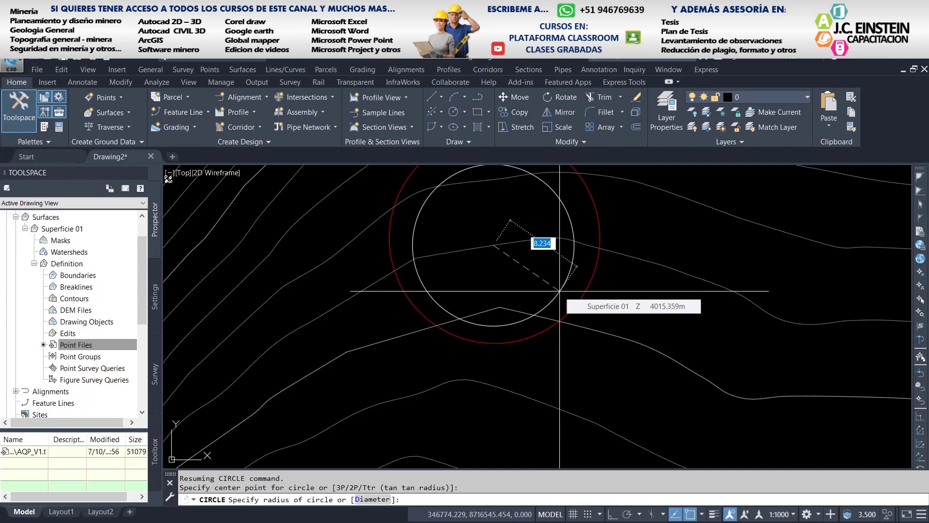
text(10)
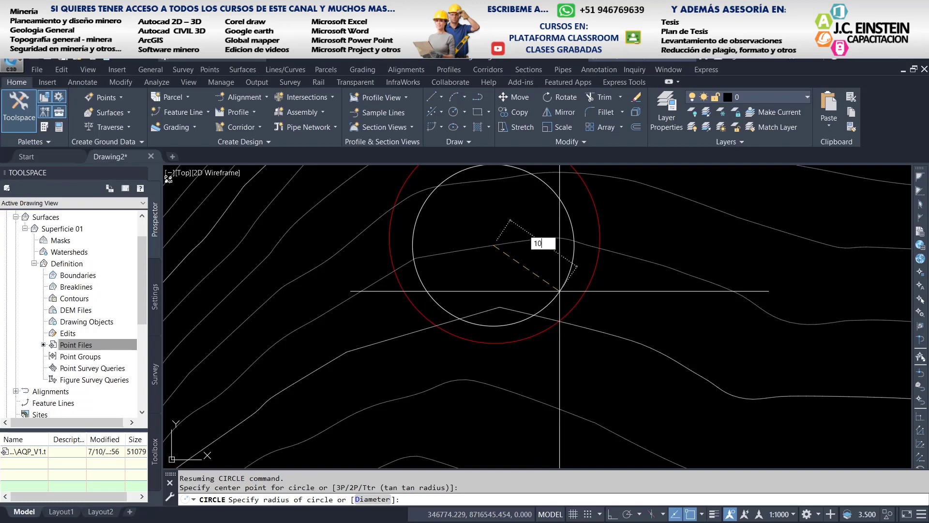
key(Return)
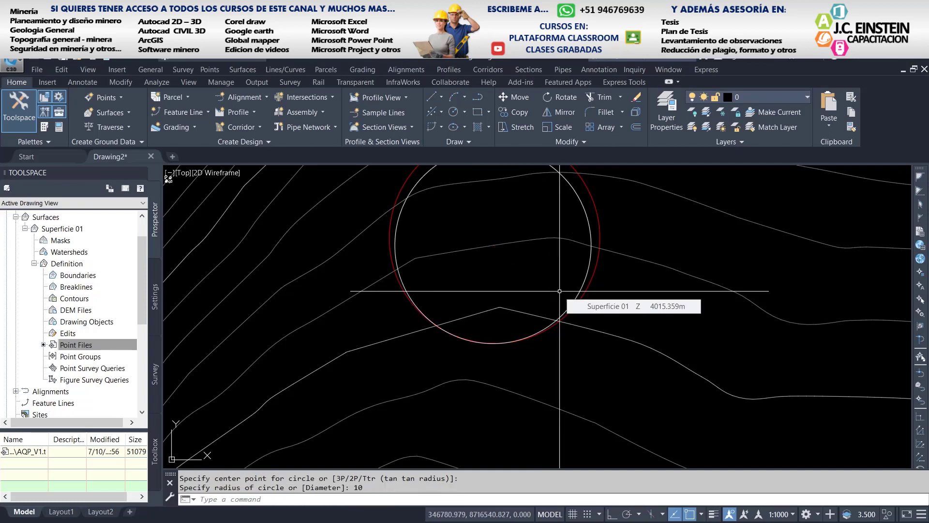
scroll(552, 290, down, 2)
middle_drag(552, 291, 475, 254)
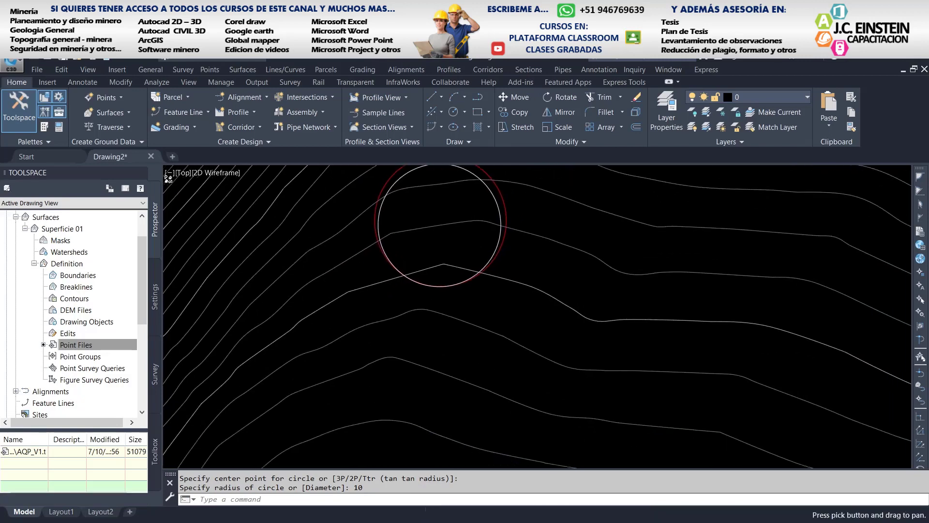
scroll(474, 290, down, 3)
scroll(465, 339, up, 5)
scroll(473, 307, down, 1)
scroll(456, 338, up, 1)
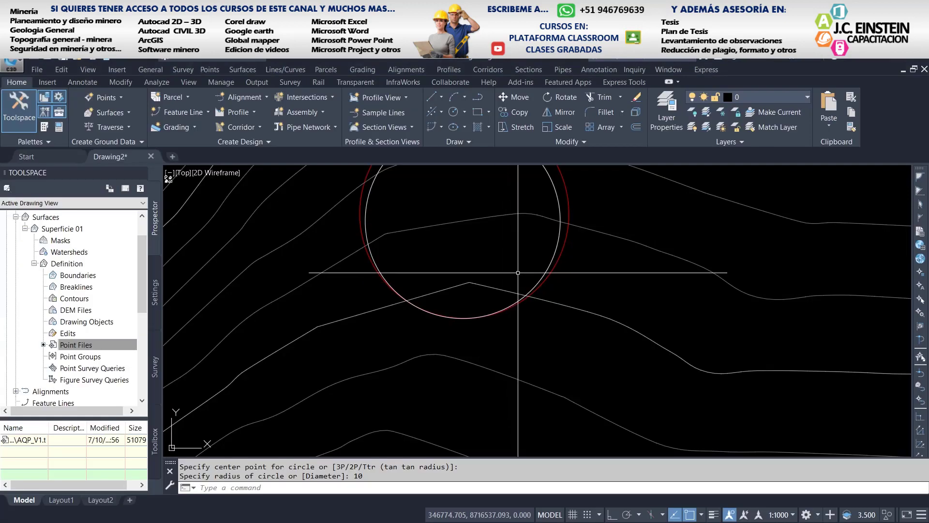
mouse_move(591, 199)
middle_down()
mouse_move(511, 279)
mouse_move(472, 218)
middle_up()
scroll(473, 216, down, 2)
scroll(473, 222, up, 2)
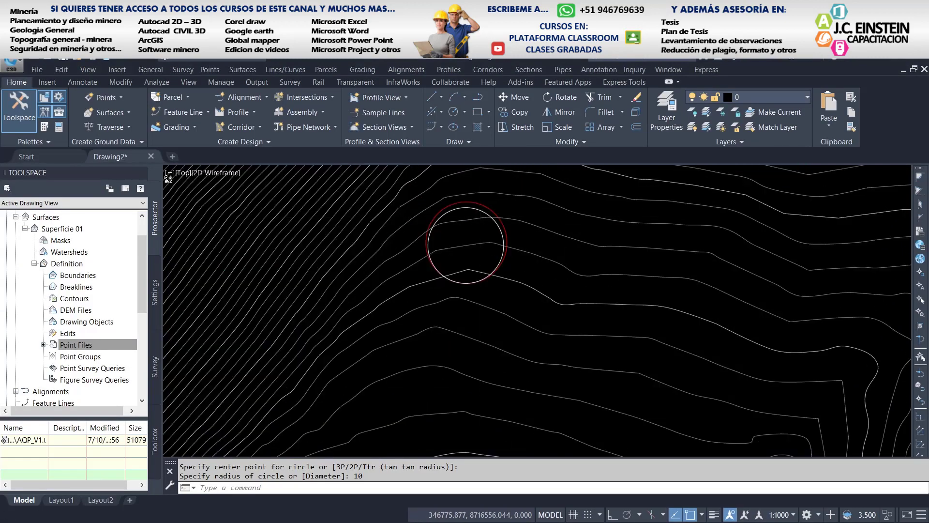
scroll(519, 237, up, 3)
- Check the new circle, start and cancel another circle, and recentre the view
click(530, 252)
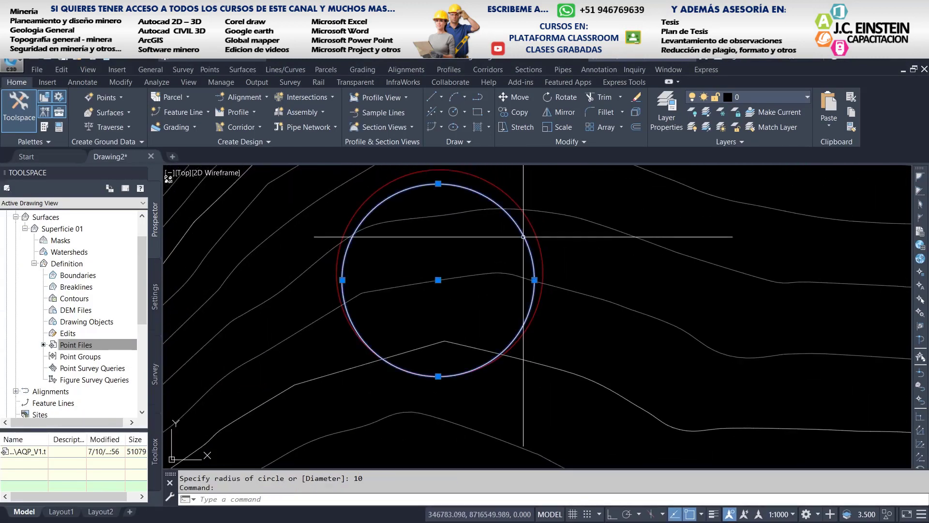
scroll(493, 274, up, 1)
key(Escape)
key(Escape)
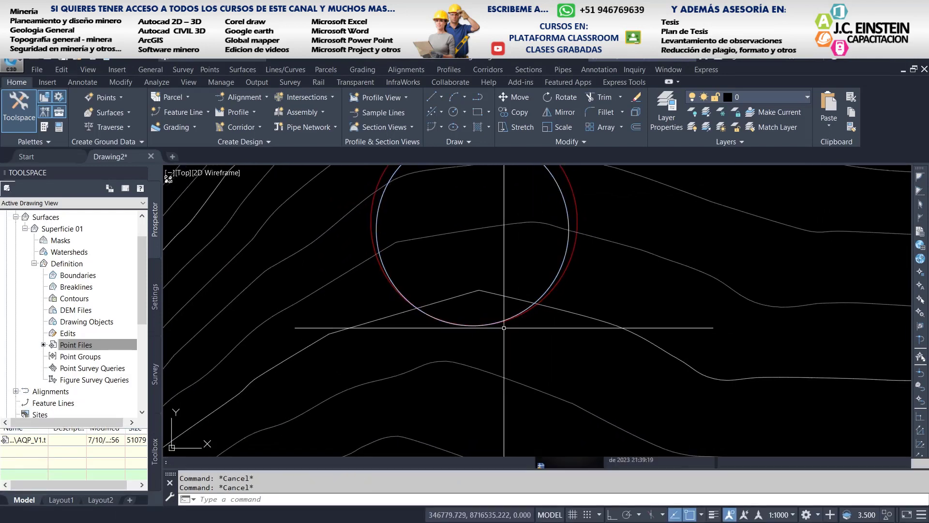
text(c)
key(Return)
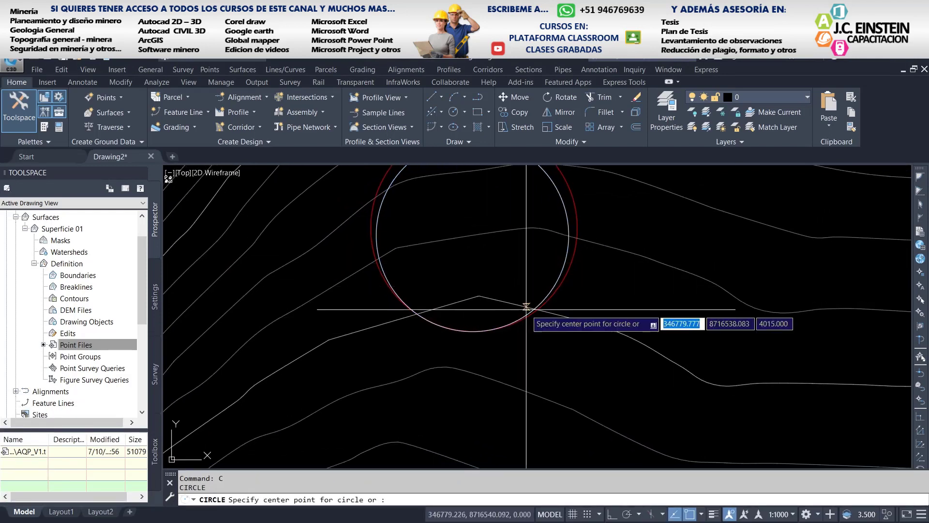
key(Escape)
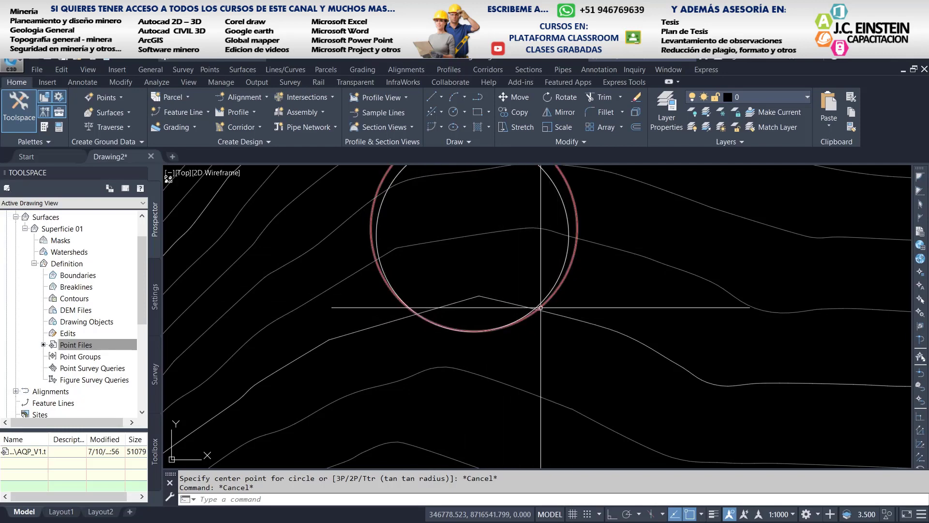
scroll(543, 313, down, 6)
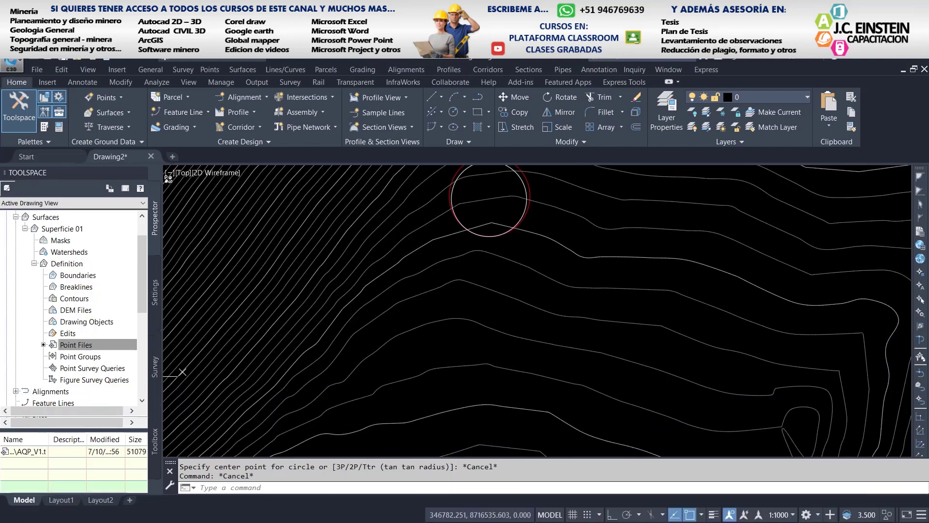
mouse_move(523, 277)
middle_down()
mouse_move(530, 235)
mouse_move(535, 291)
middle_up()
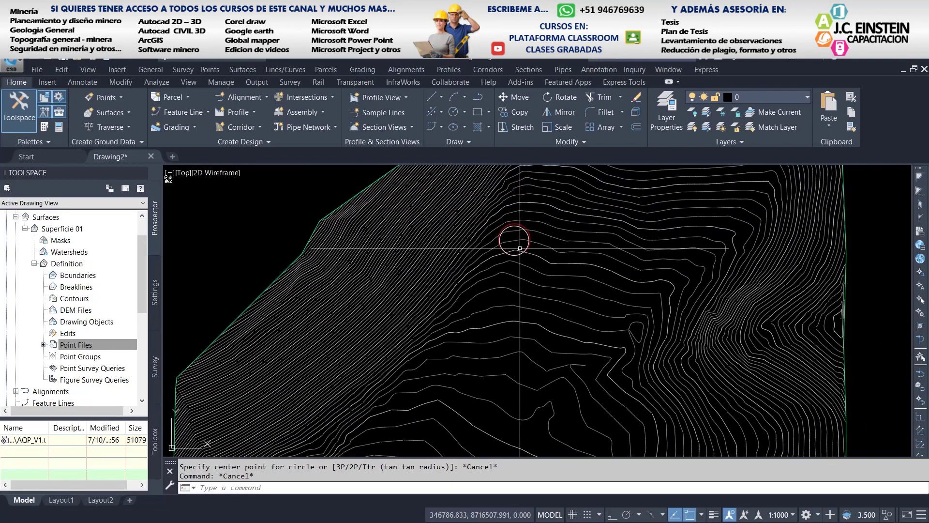
scroll(519, 248, up, 4)
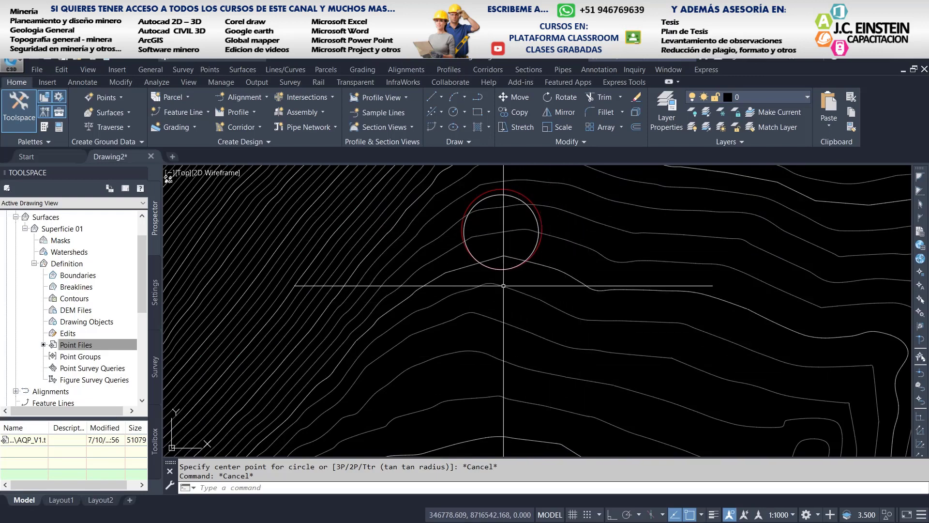
middle_drag(558, 284, 524, 308)
text(os)
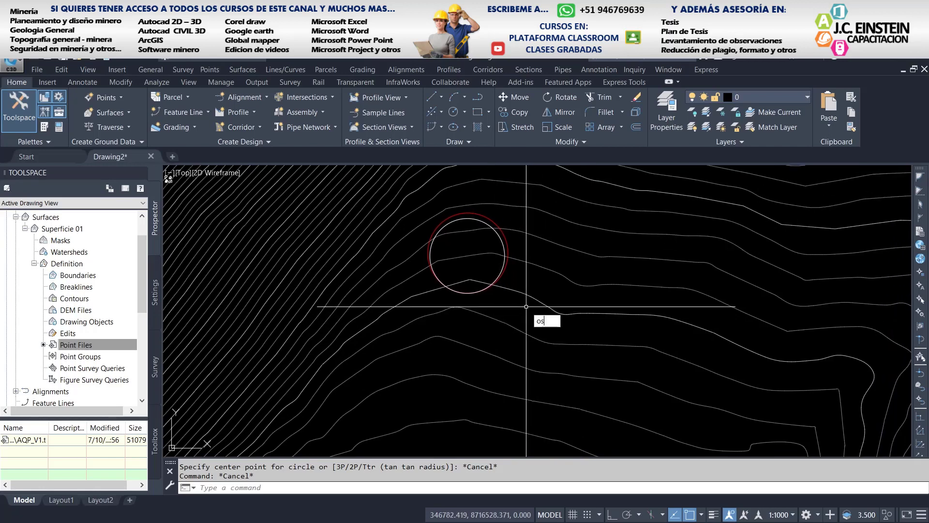
- Confirm the Drafting Settings snaps, then start and cancel a CIRCLE command
key(Return)
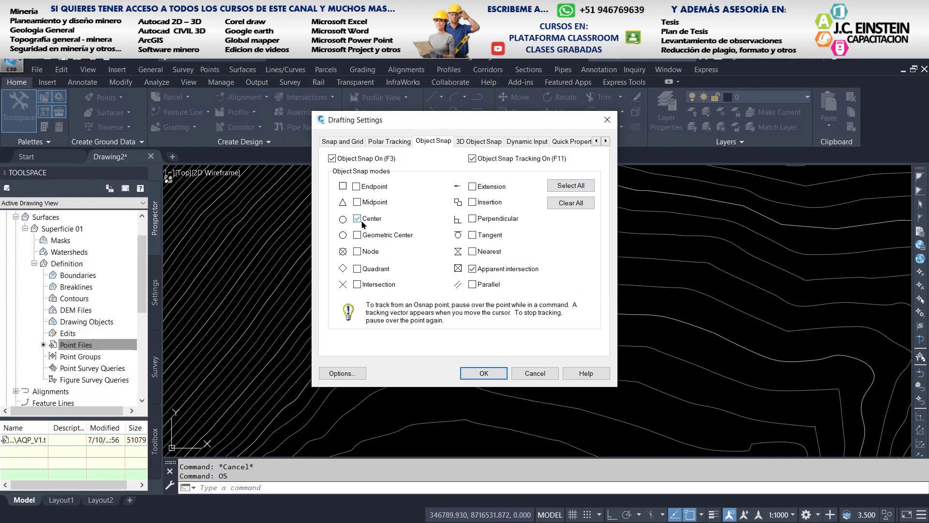
click(484, 373)
scroll(495, 281, up, 5)
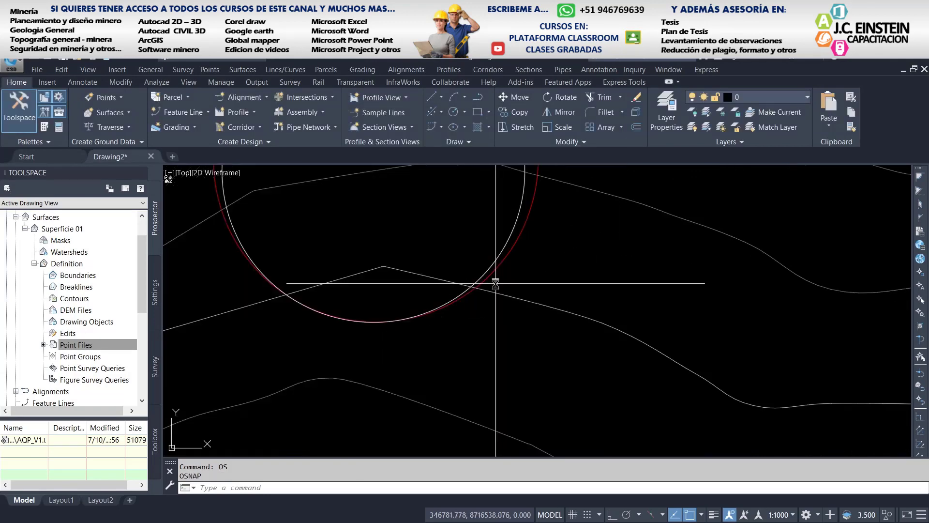
text(c)
key(Return)
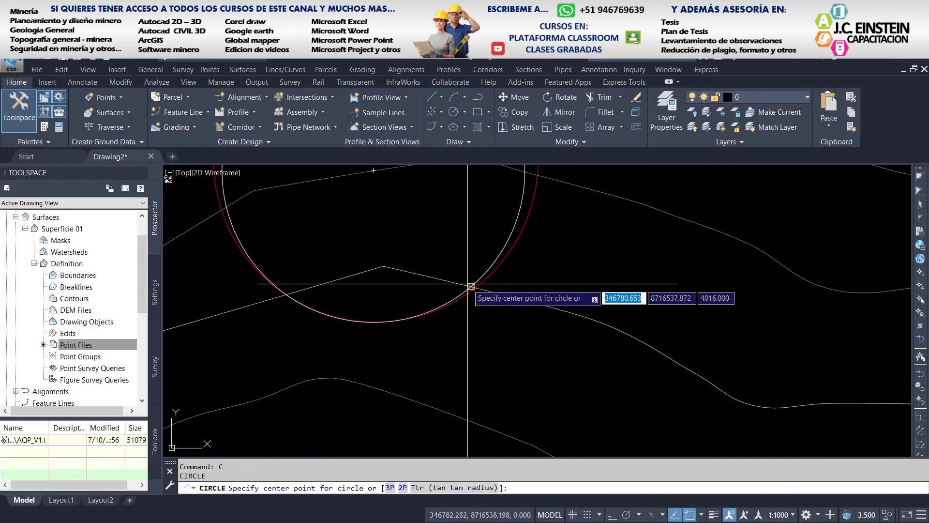
scroll(471, 288, up, 1)
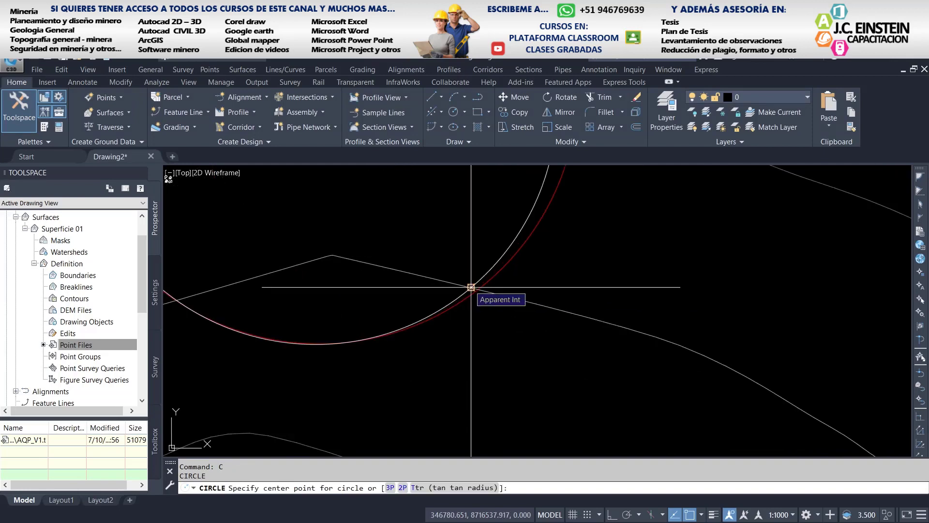
key(Escape)
- Set object snaps to Center, Node and Apparent intersection, then restart CIRCLE
text(os)
key(Return)
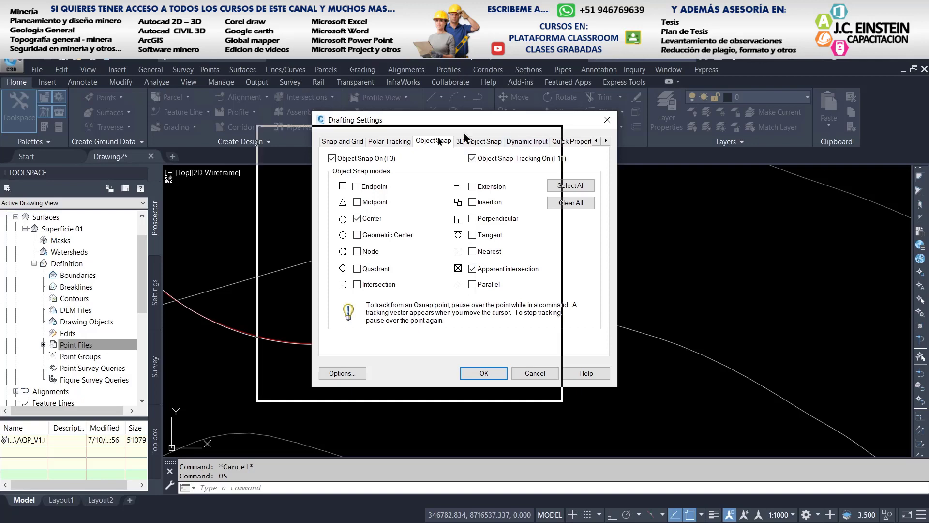
drag(463, 121, 333, 187)
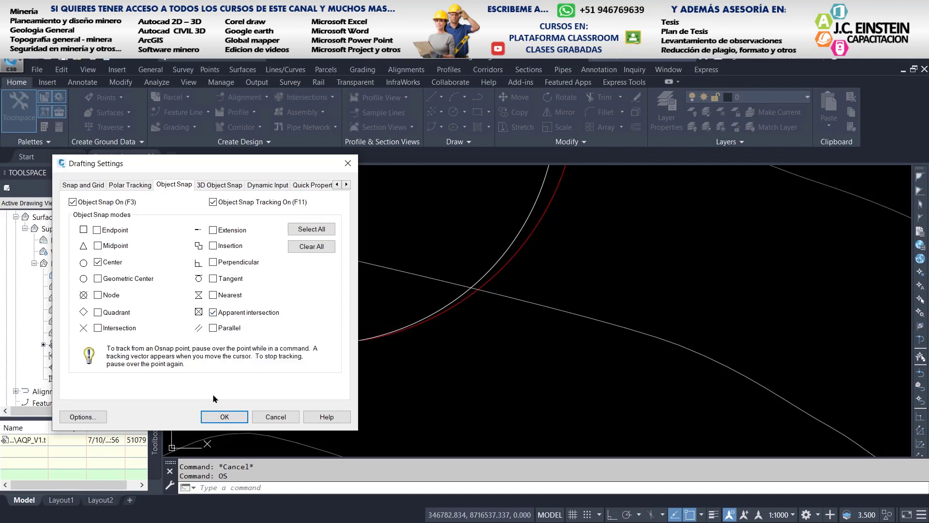
click(218, 417)
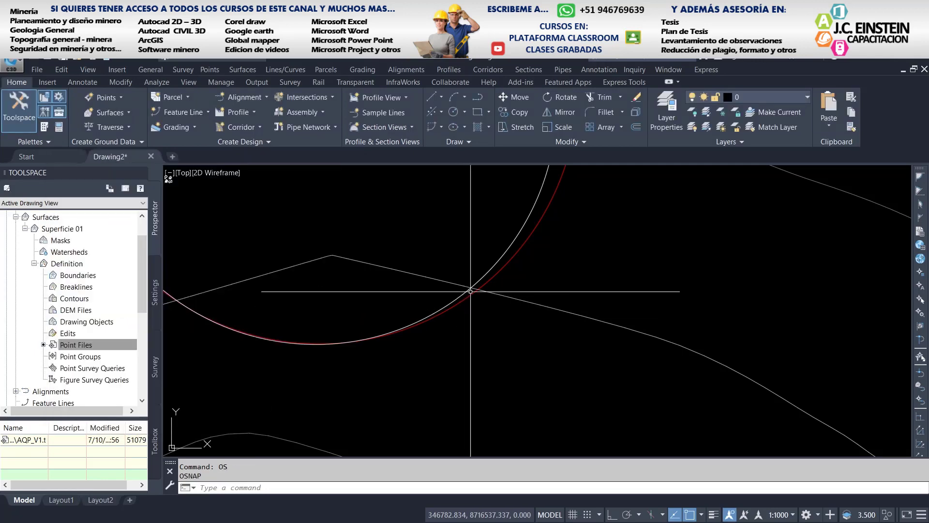
scroll(470, 289, up, 3)
key(Return)
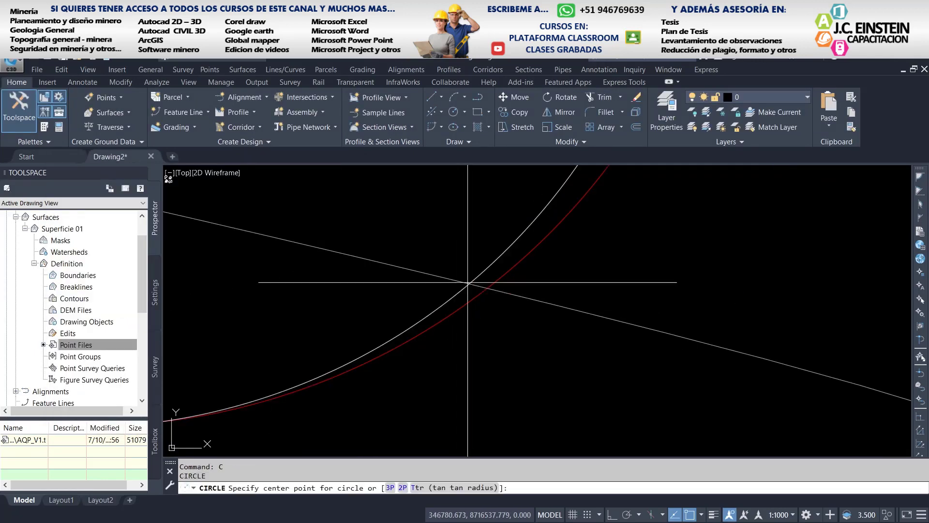
- Draw a 10 m radius circle centred on the contour/circle crossing
click(470, 289)
scroll(532, 289, down, 3)
text(10)
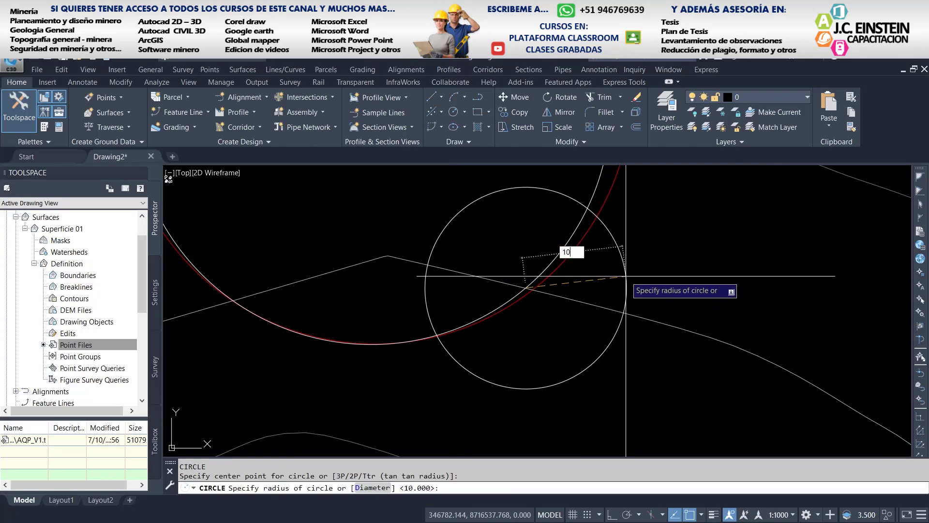
key(Return)
scroll(626, 276, down, 3)
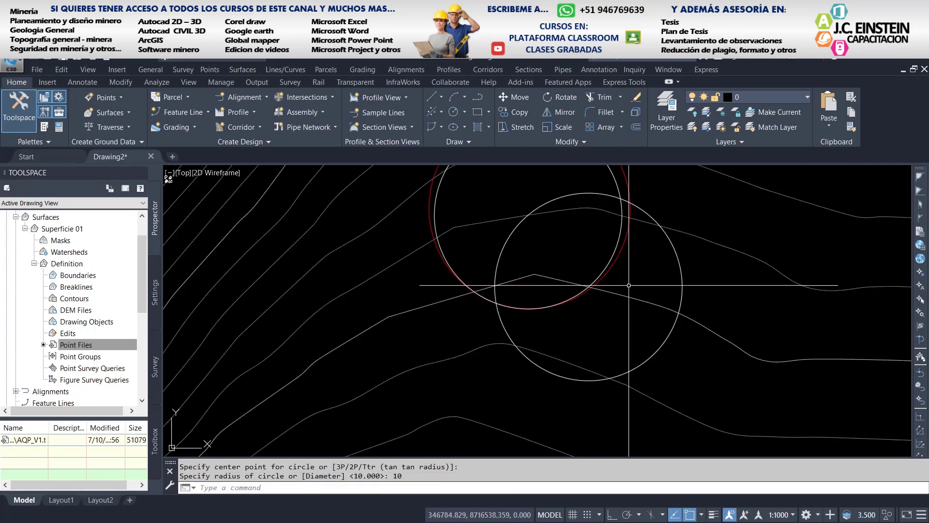
- Copy the new circle from its centre, placing the first copy at its bottom edge
click(682, 373)
click(640, 322)
text(o)
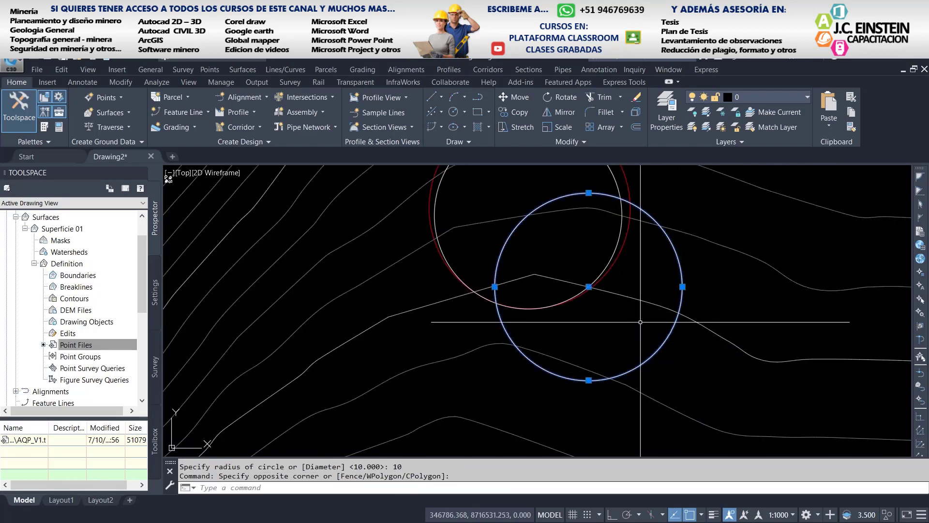
key(Return)
click(649, 359)
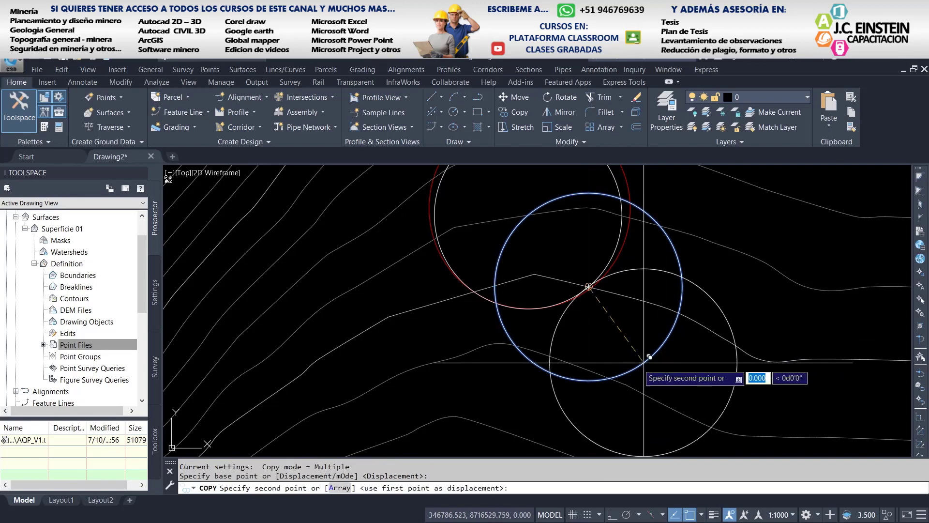
click(610, 378)
scroll(599, 321, down, 2)
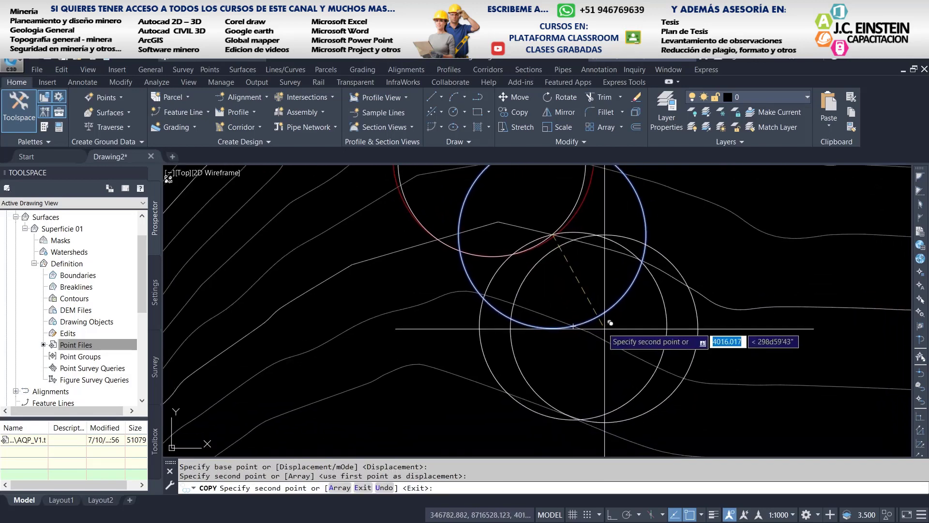
scroll(562, 310, down, 2)
scroll(541, 247, up, 2)
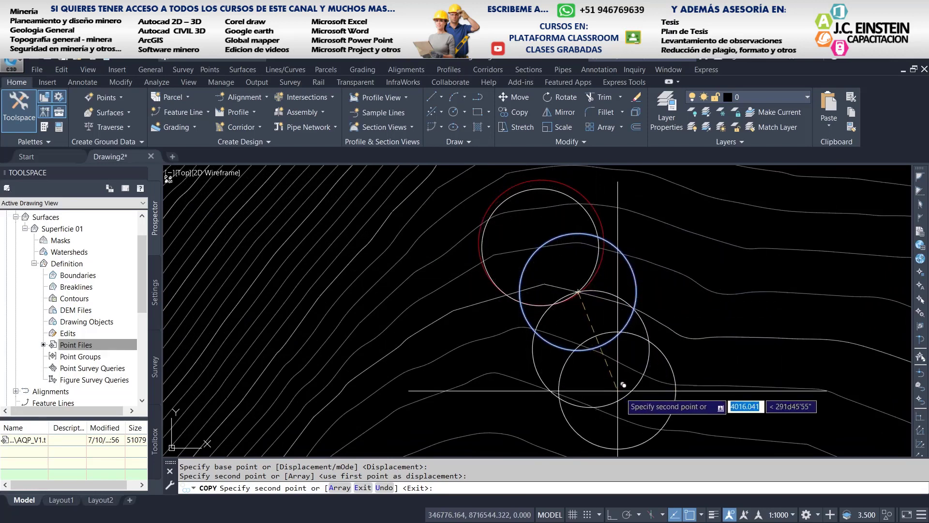
scroll(605, 334, down, 2)
scroll(572, 346, up, 2)
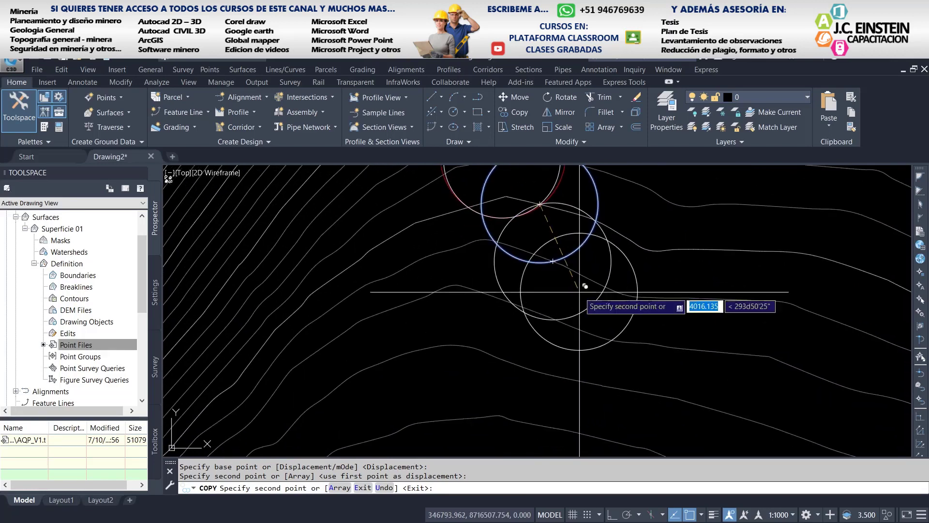
- Place three more circle copies down the slope along the contours, then end copying
click(556, 319)
scroll(567, 324, down, 1)
scroll(553, 341, up, 1)
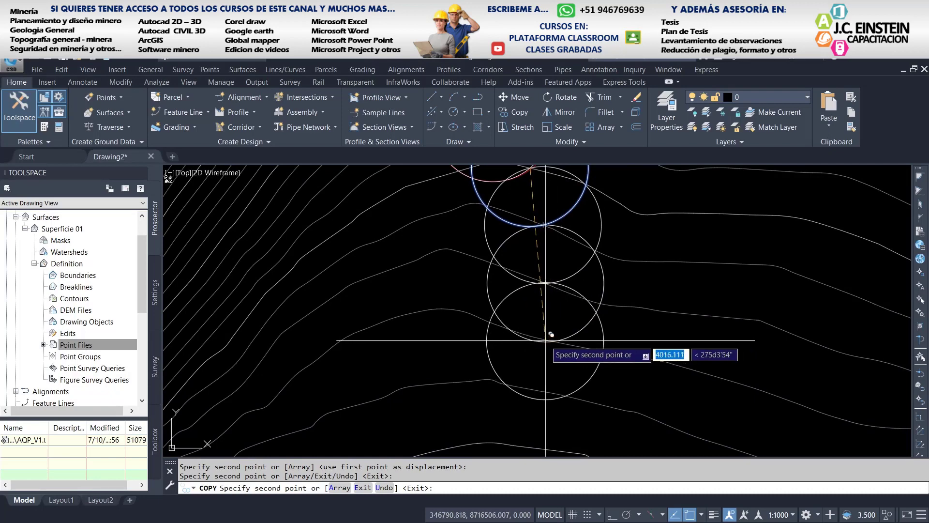
click(554, 341)
middle_drag(589, 364, 575, 306)
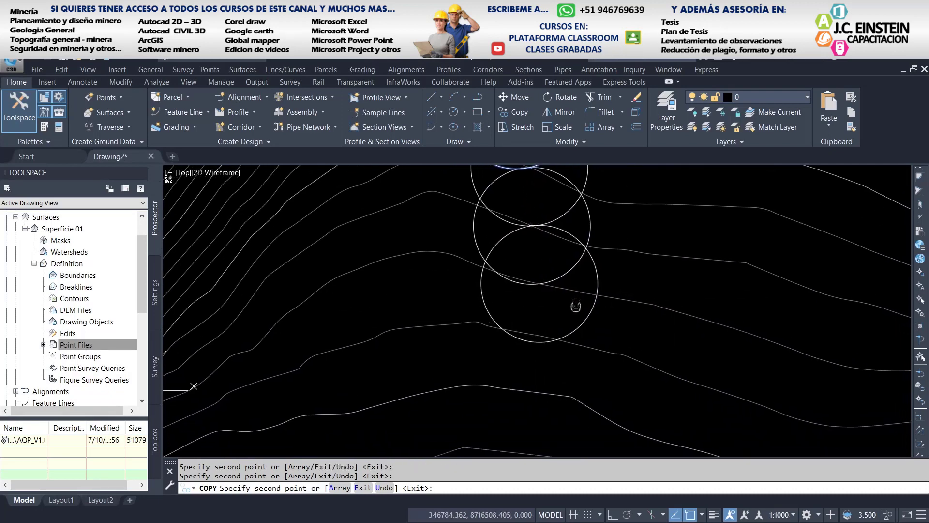
click(557, 339)
middle_drag(581, 398, 575, 320)
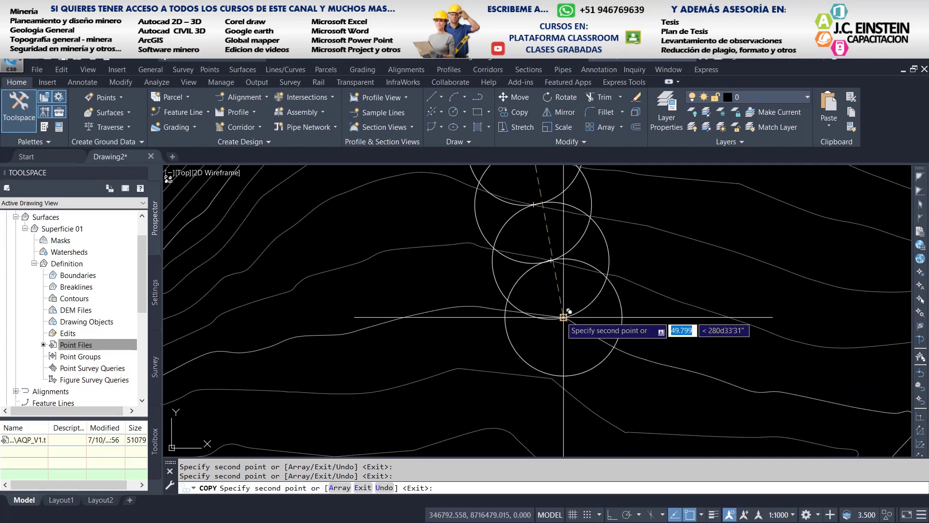
scroll(581, 281, down, 6)
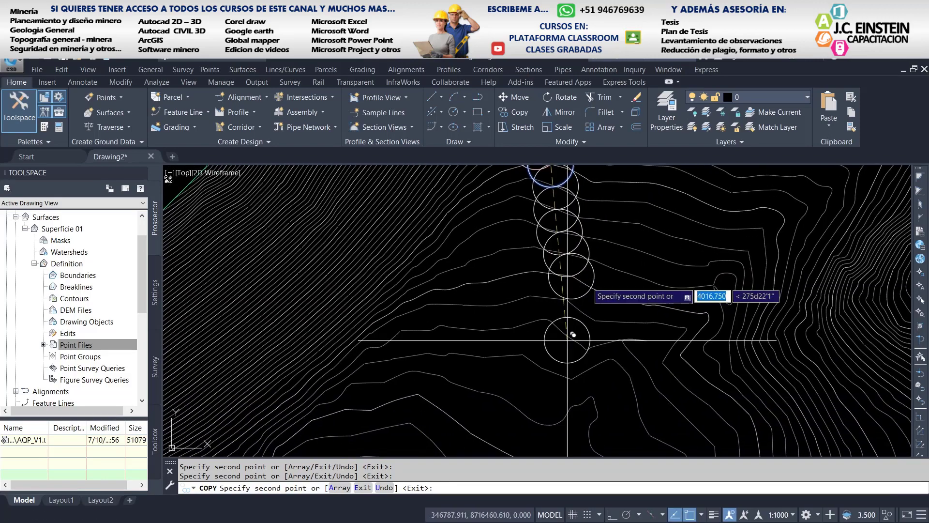
scroll(593, 289, up, 3)
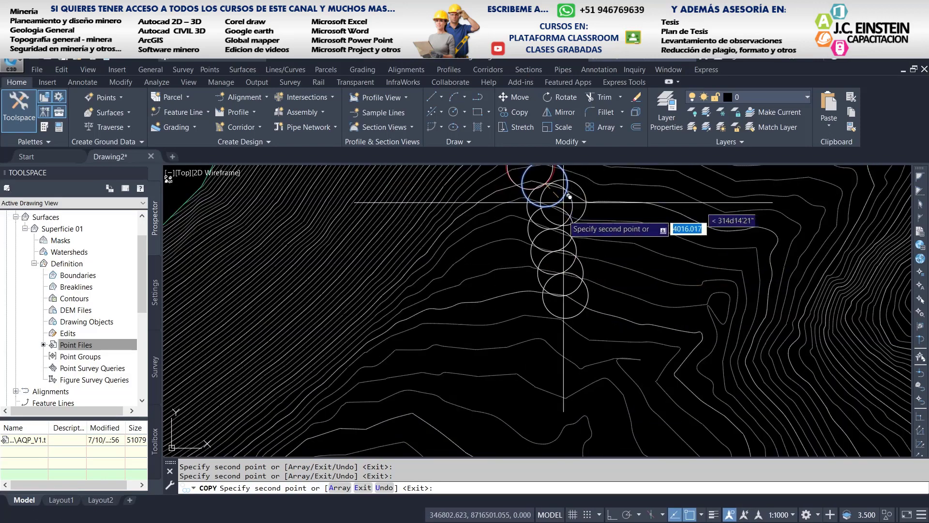
scroll(581, 232, down, 3)
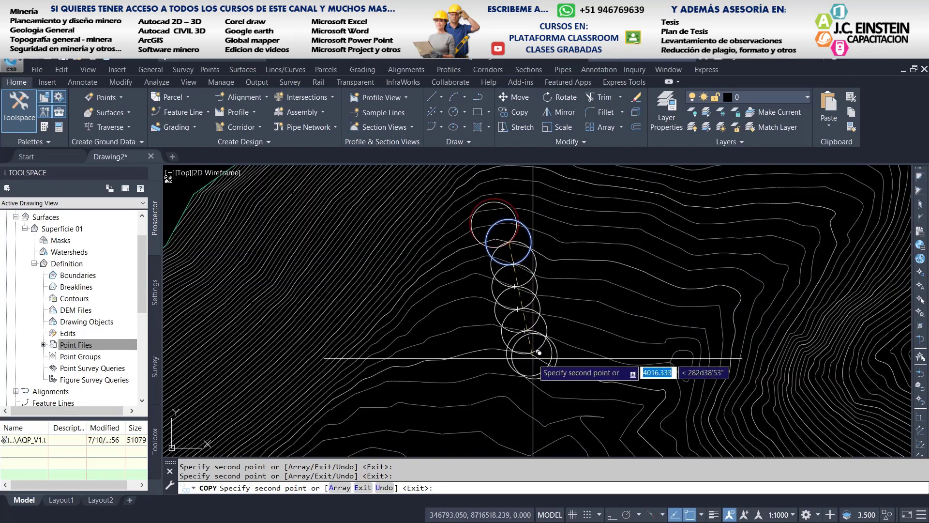
scroll(531, 361, up, 8)
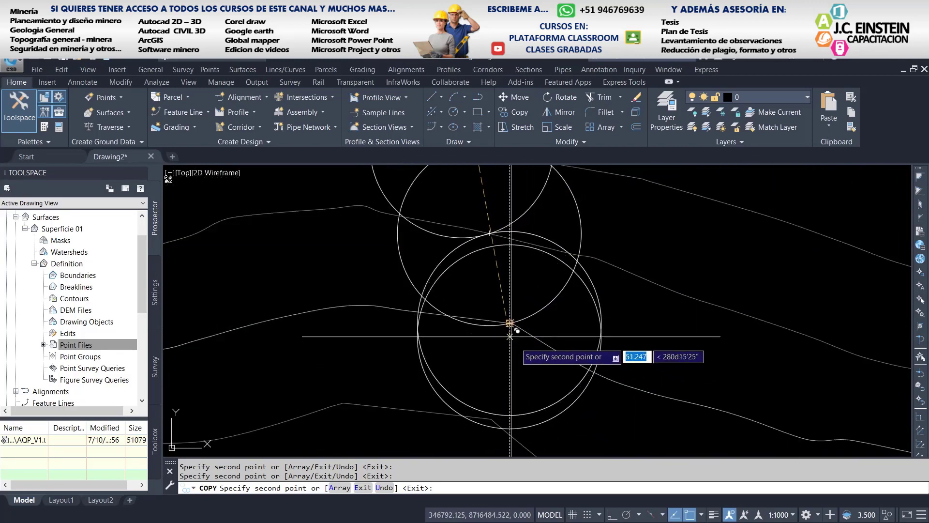
scroll(533, 352, down, 4)
scroll(531, 352, down, 1)
scroll(536, 344, up, 1)
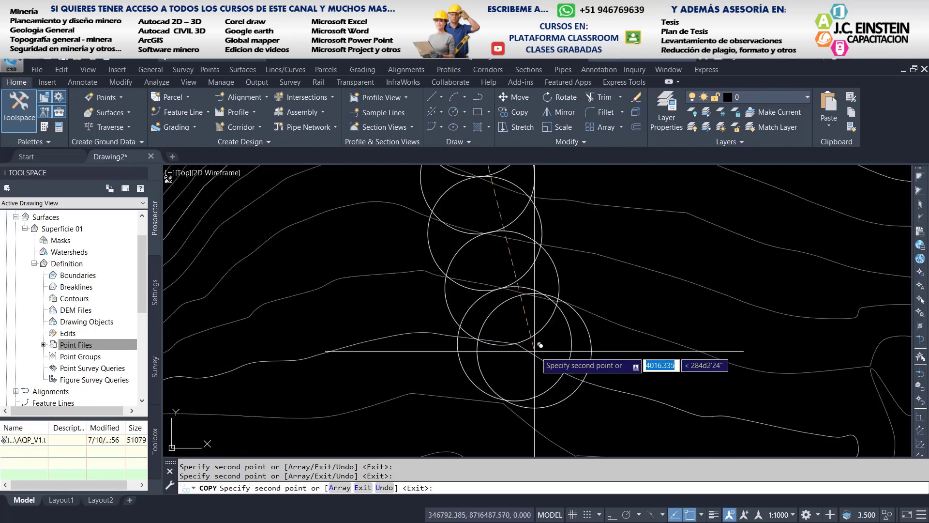
scroll(543, 349, down, 2)
scroll(546, 346, down, 1)
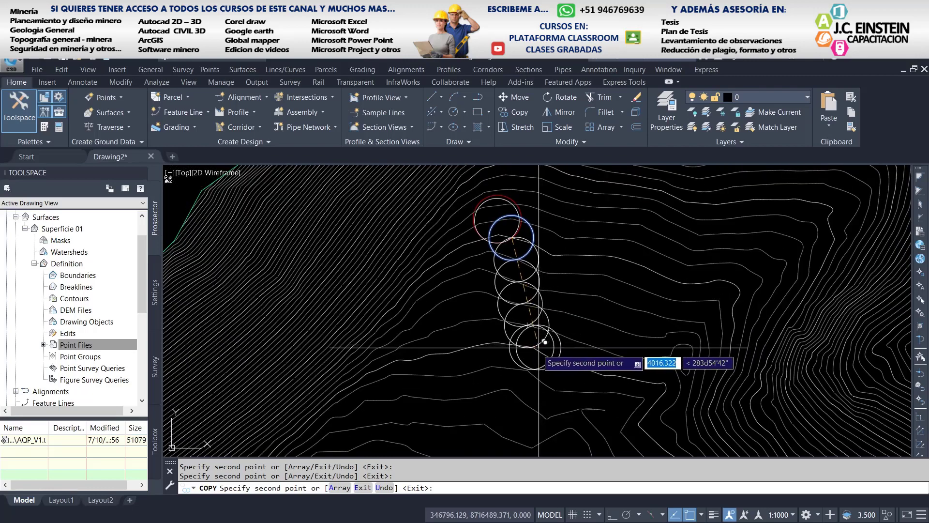
scroll(535, 335, up, 4)
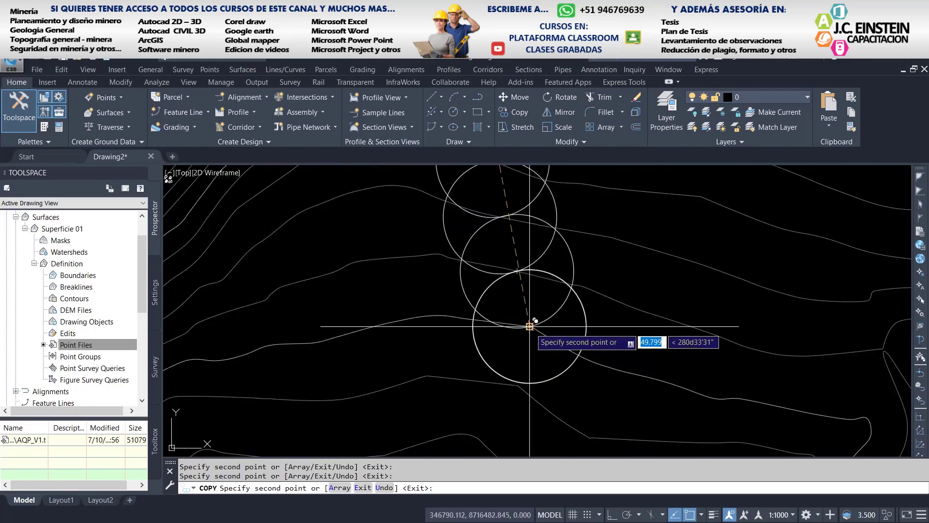
scroll(542, 314, down, 2)
scroll(548, 288, up, 2)
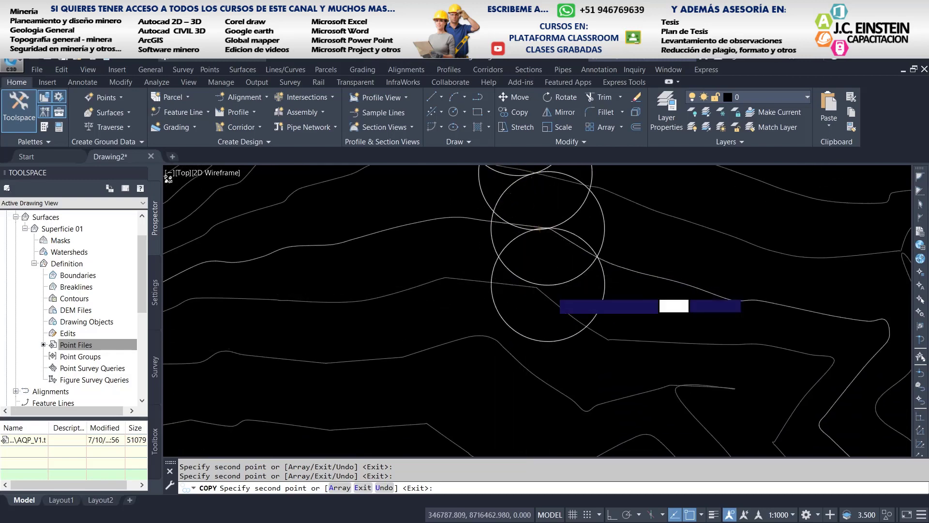
scroll(538, 247, down, 4)
key(Escape)
scroll(556, 323, up, 2)
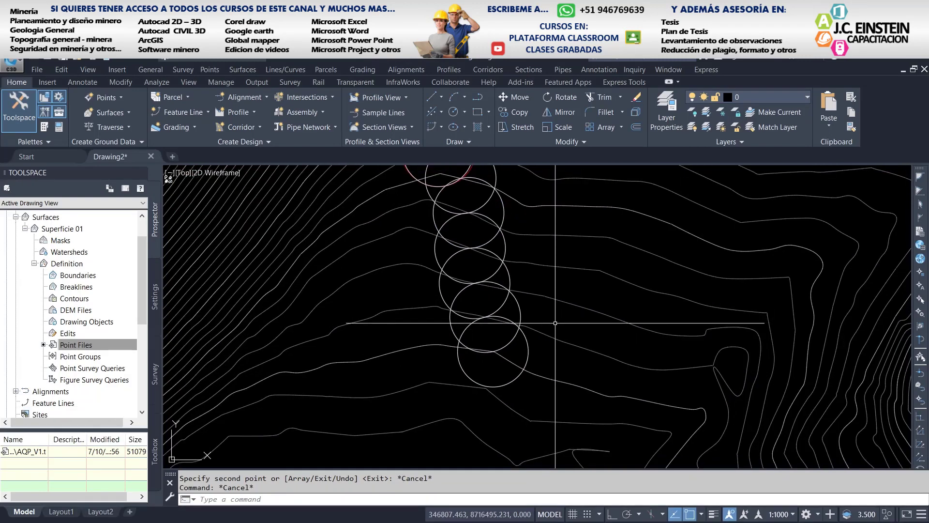
- Create a new layer named _10% in the Layer manager
text(LA)
key(Return)
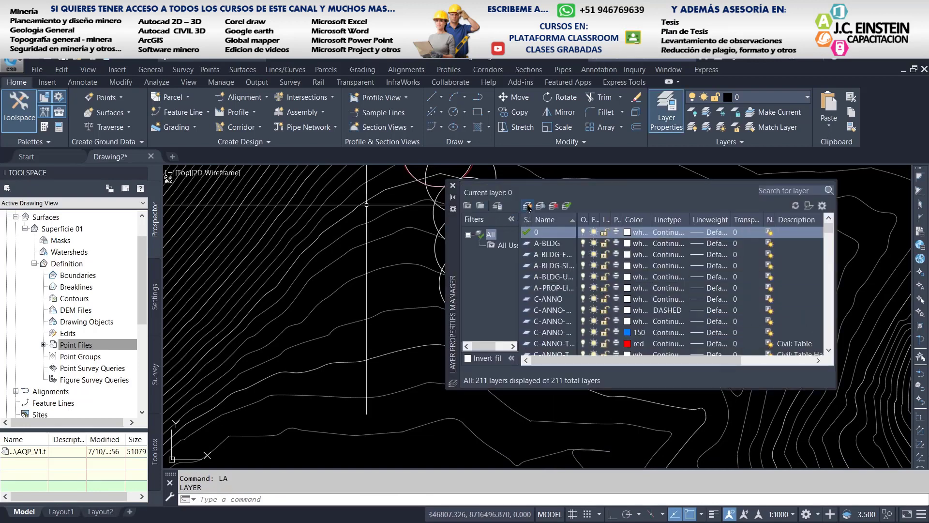
key(Return)
text(_10%)
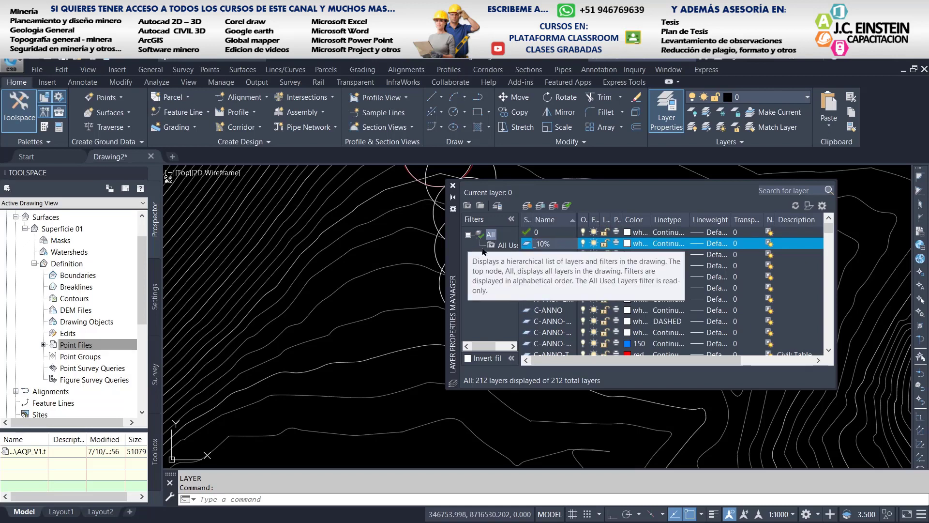
key(Down)
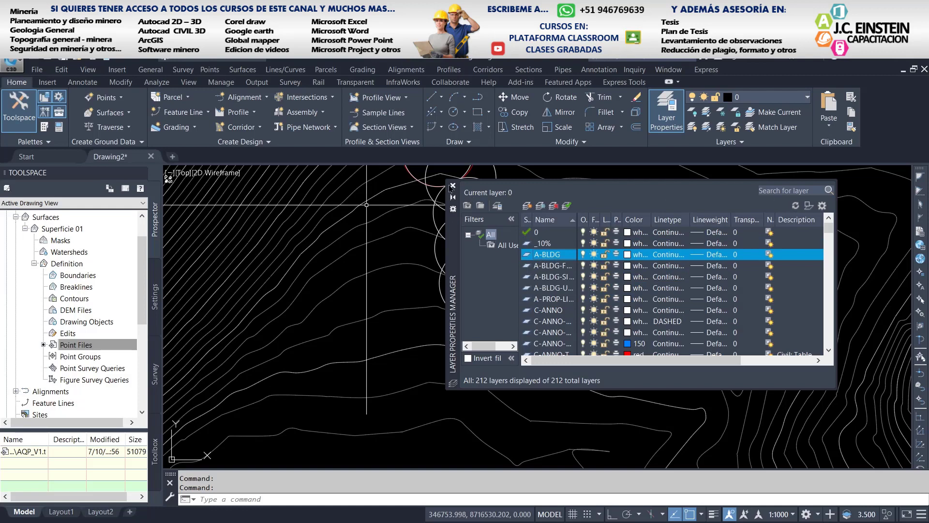
click(453, 186)
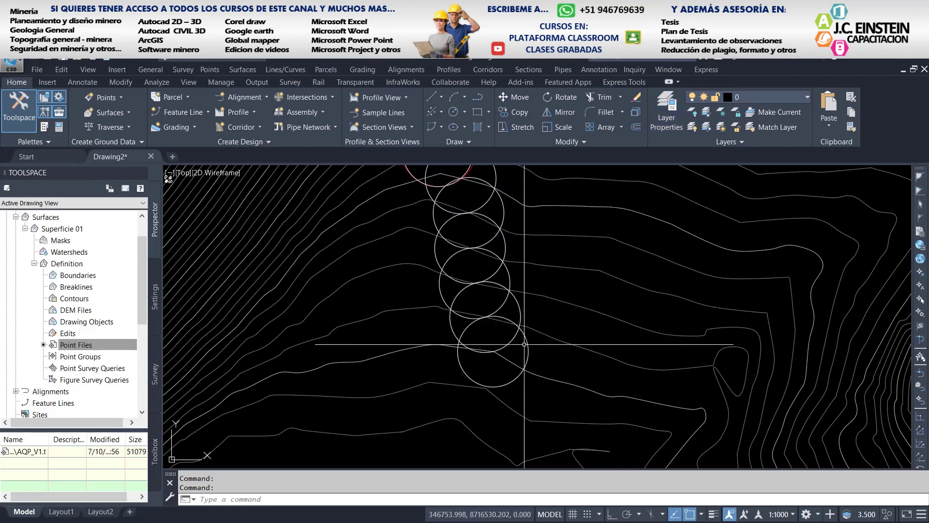
- Select the whole chain of circles using Select Similar
click(502, 338)
click(484, 342)
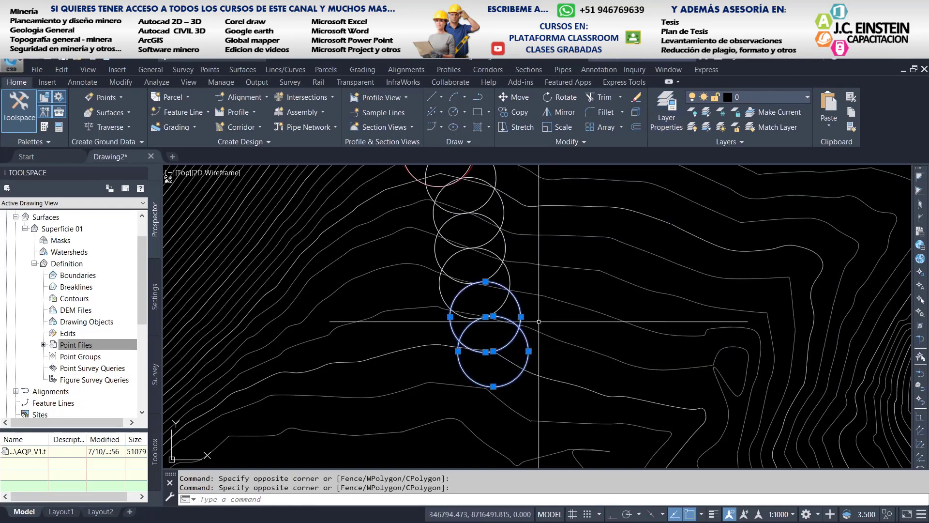
right_click(539, 322)
click(592, 462)
middle_drag(473, 145, 508, 235)
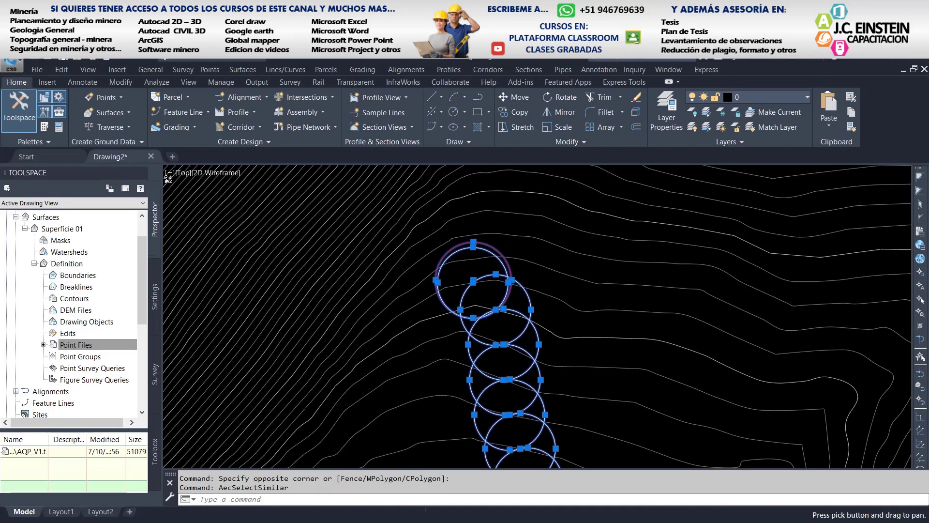
scroll(508, 235, up, 5)
click(449, 244)
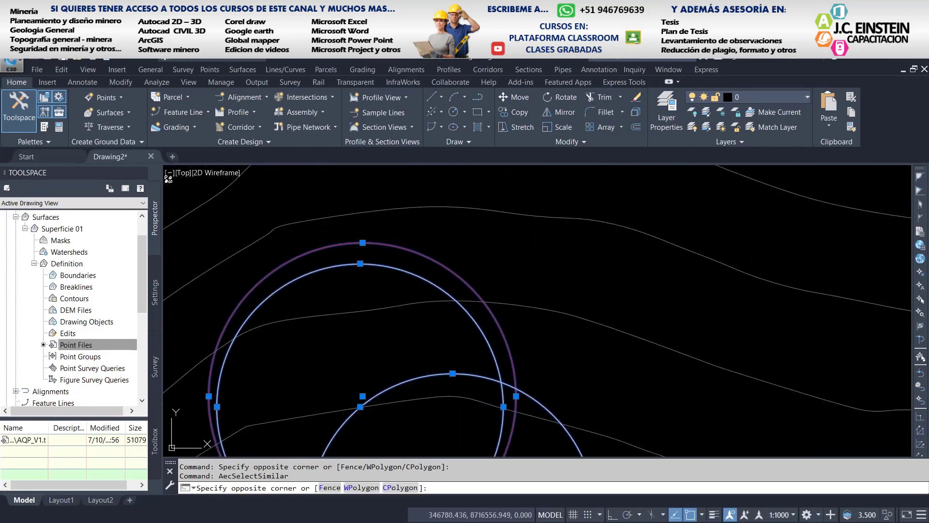
click(418, 253)
scroll(436, 204, down, 8)
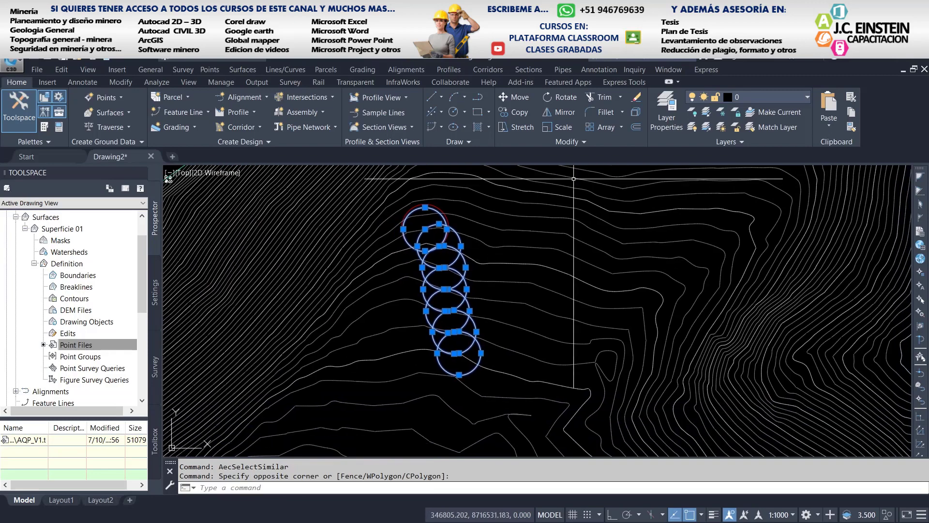
- Assign the selected circles to the _10% layer and clear the selection
click(760, 97)
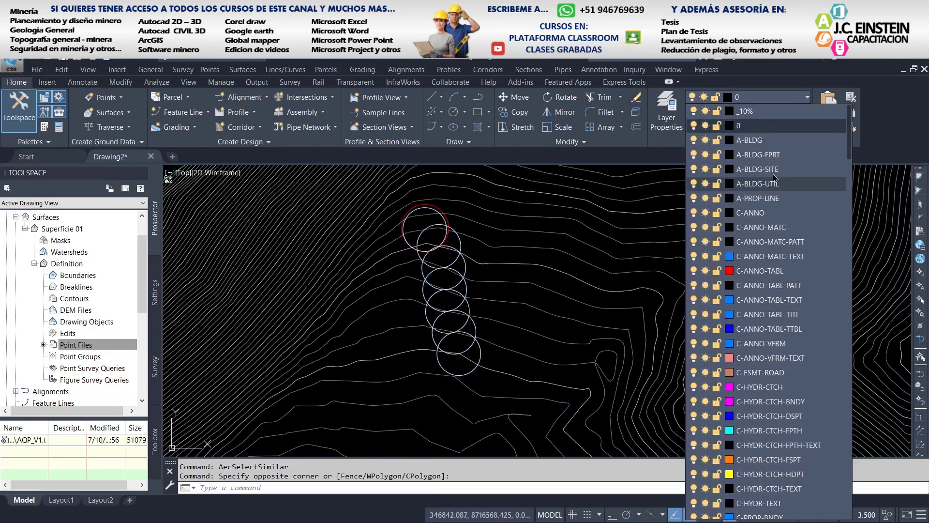
click(767, 113)
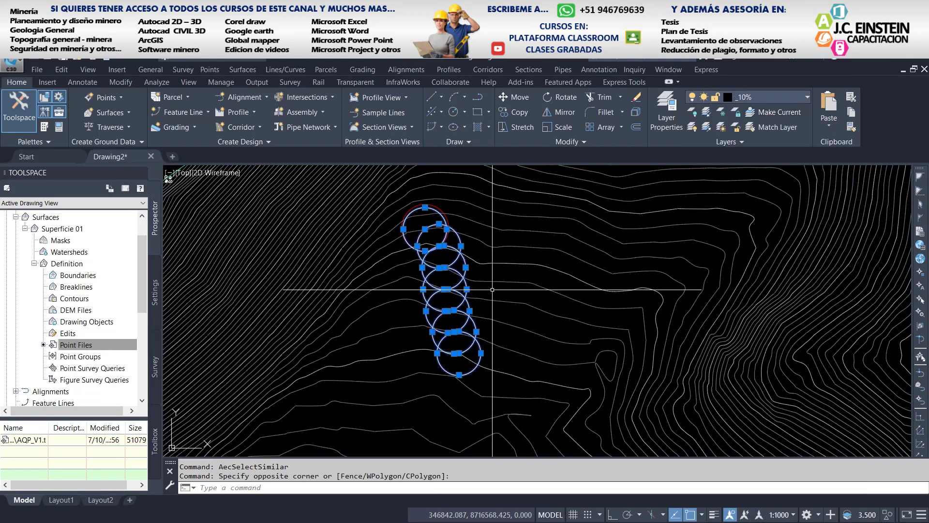
key(Escape)
key(Escape)
scroll(461, 356, up, 10)
middle_drag(461, 356, 666, 255)
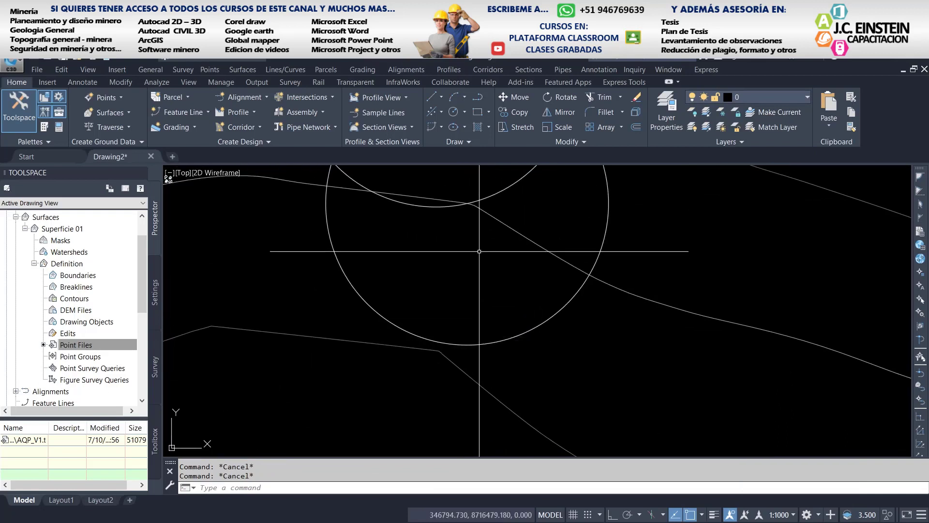
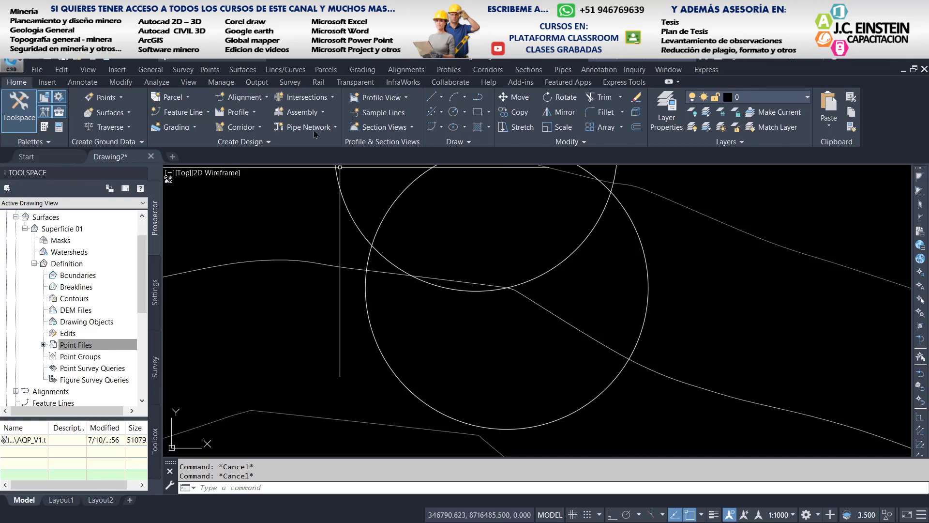
- Zoom out from the Superficie 01 contour drawing and bring up the Excel slope calculation sheet
scroll(438, 213, down, 2)
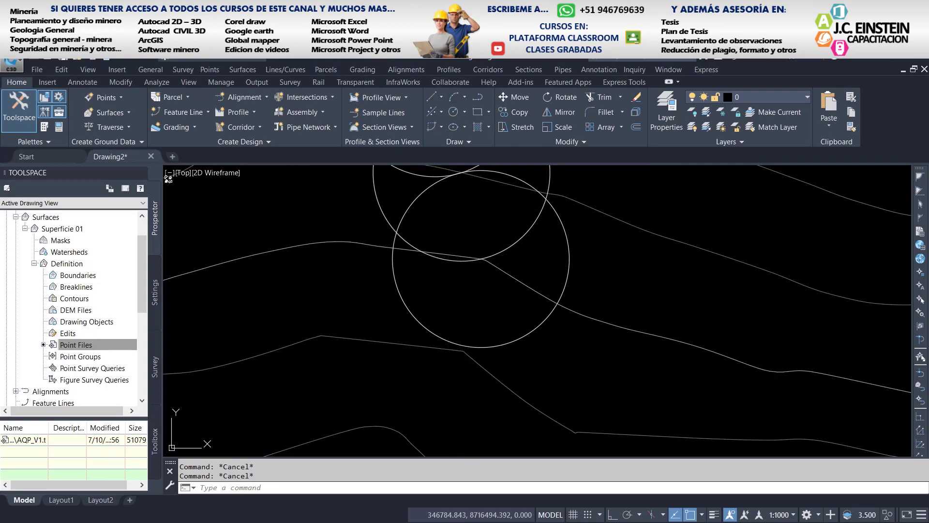
key(alt+Tab)
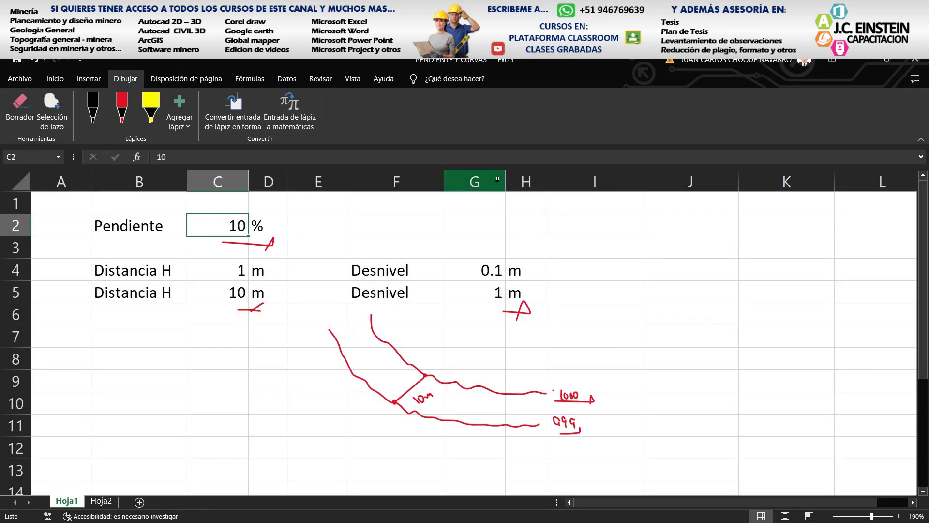
- Change the C2 slope to 8 % then 7 % (14.286 m per metre rise) and inspect the C5 formula
text(8)
key(Return)
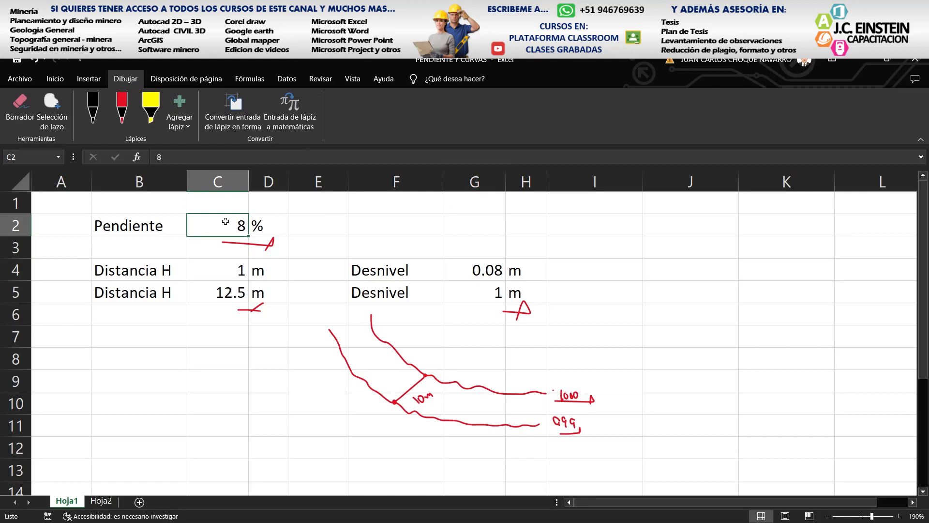
text(7)
key(Return)
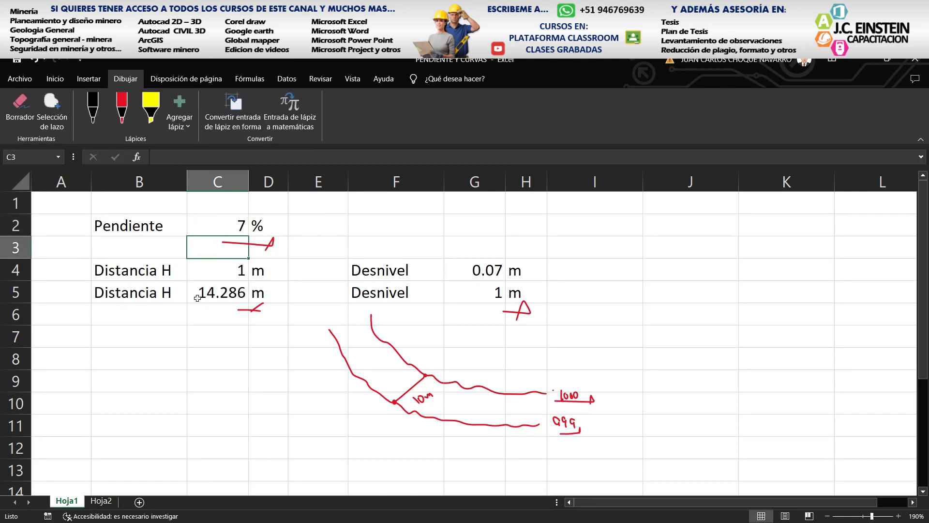
click(215, 298)
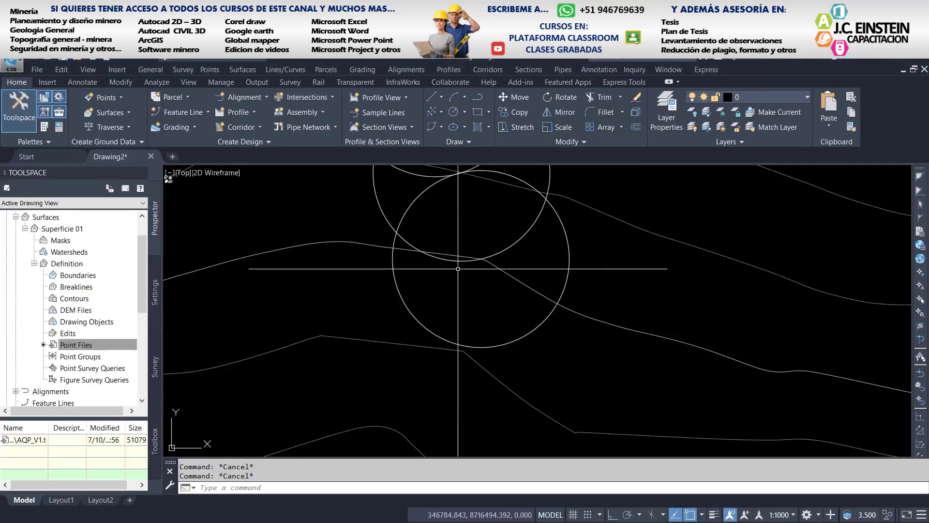
- Draw a 14.3-radius circle at the next centre point of the chain
text(c)
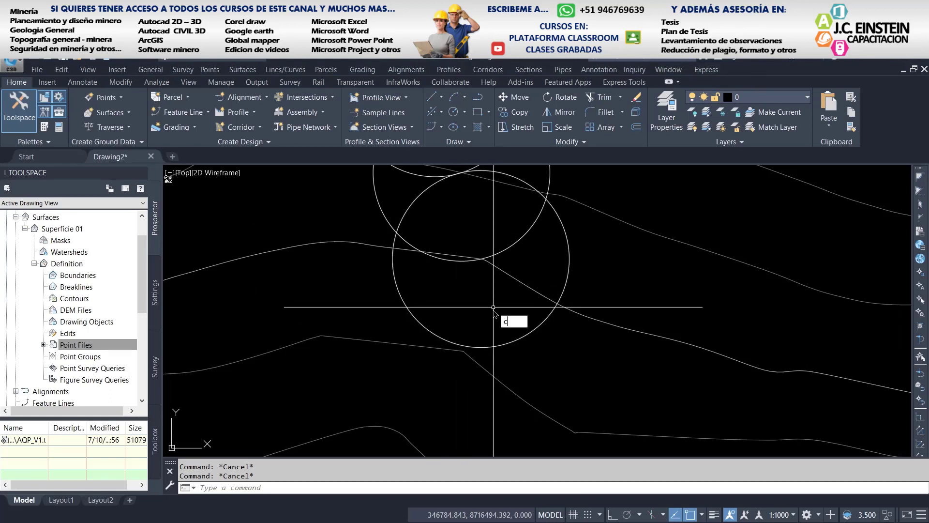
key(Return)
click(482, 258)
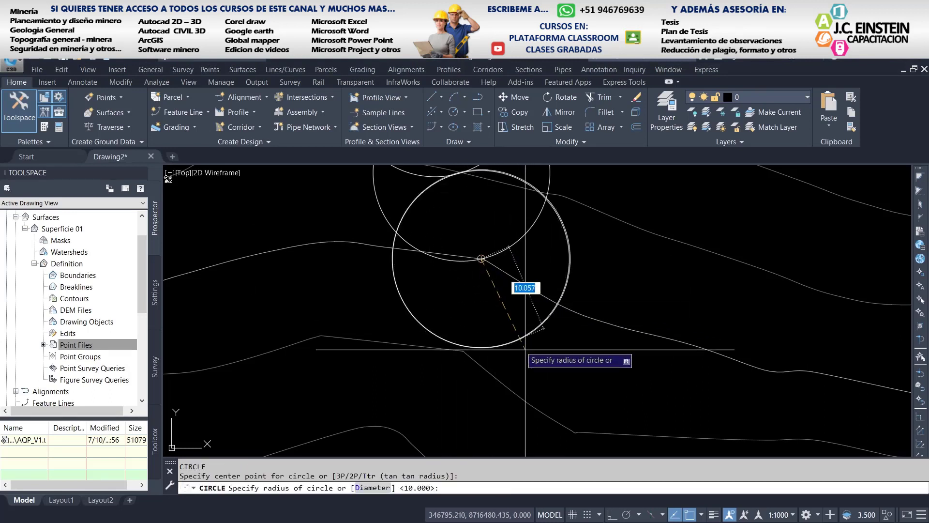
text(14.3)
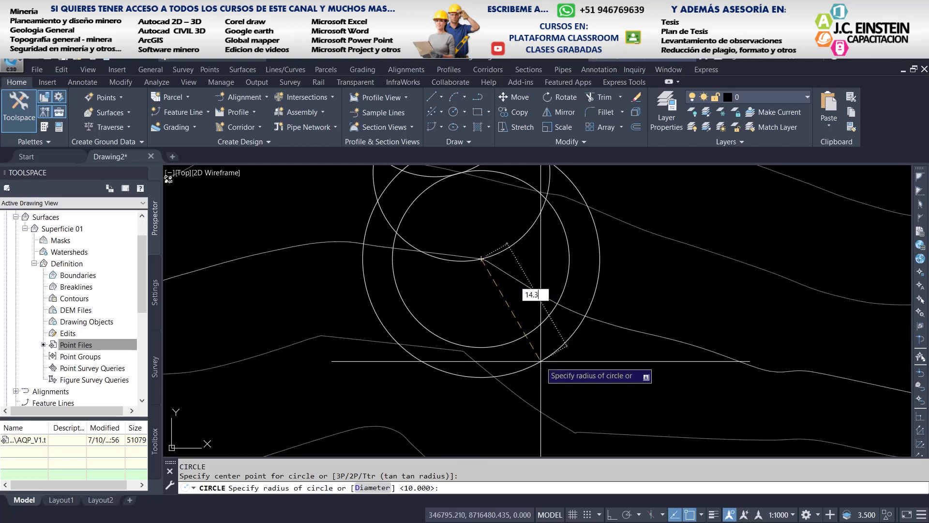
key(Return)
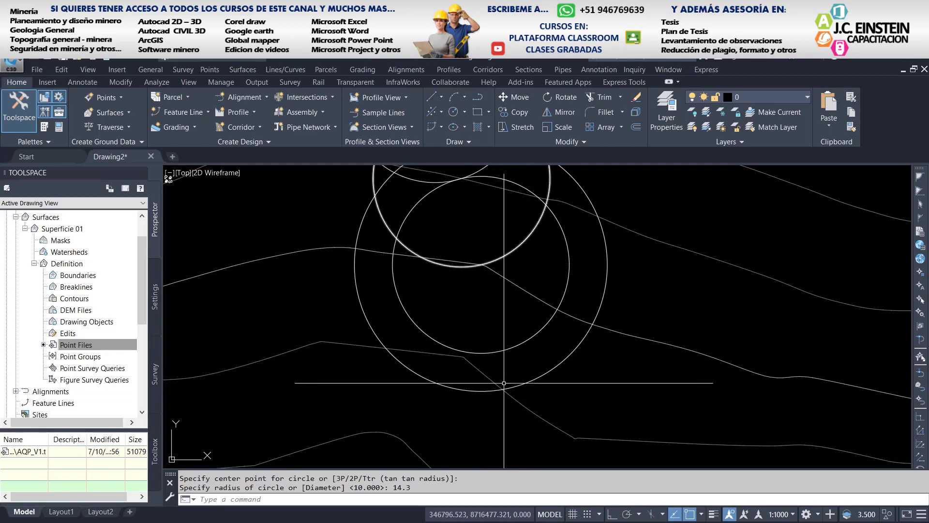
click(481, 391)
middle_drag(482, 391, 497, 292)
click(544, 276)
key(Escape)
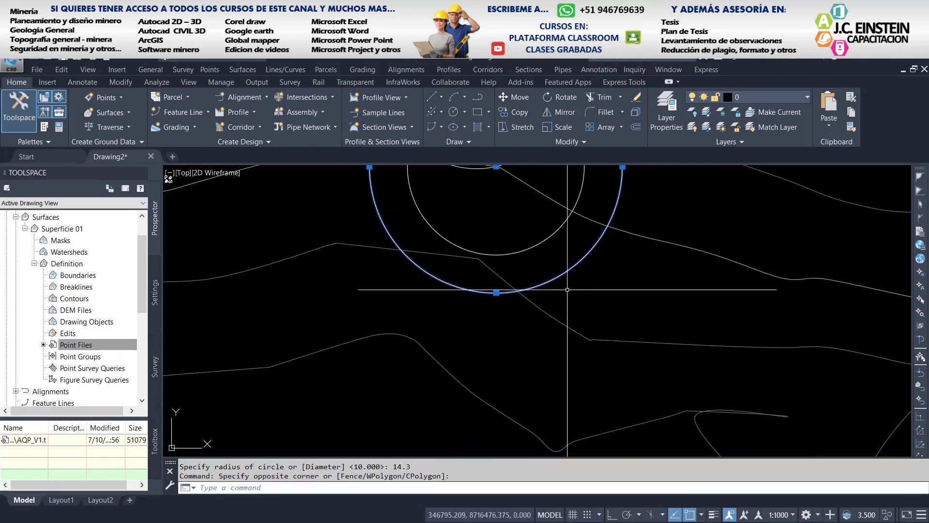
key(Escape)
- Draw a second 14.3-radius circle centred on the previous circle's bottom quadrant
text(c)
key(Return)
click(517, 290)
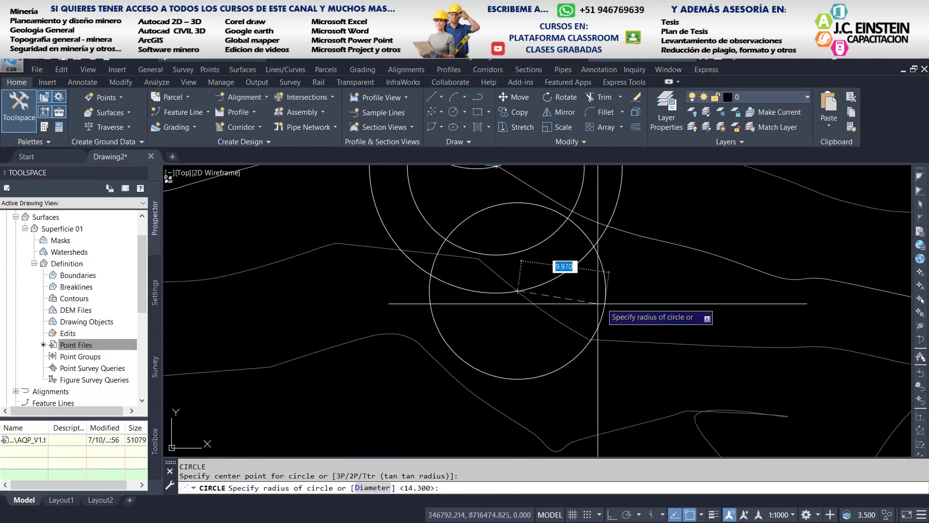
scroll(601, 310, down, 3)
scroll(600, 310, up, 1)
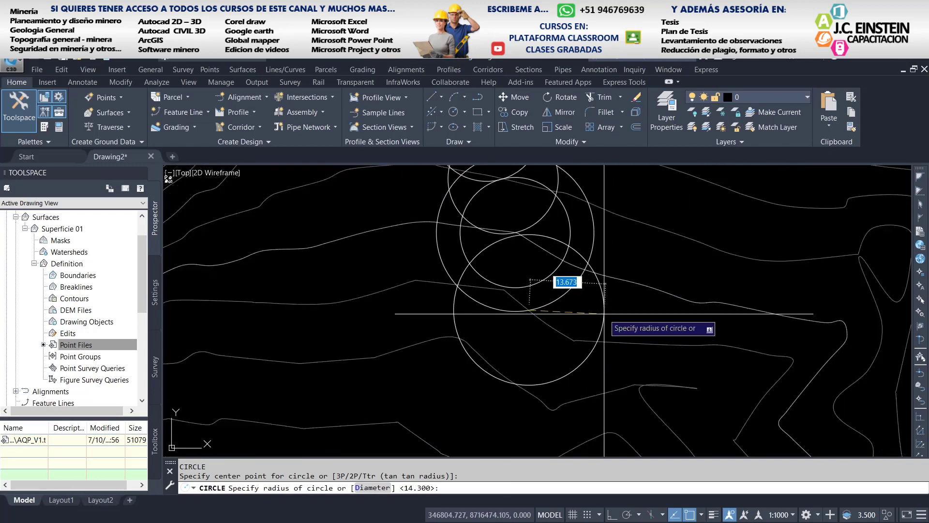
text(14.3)
key(Return)
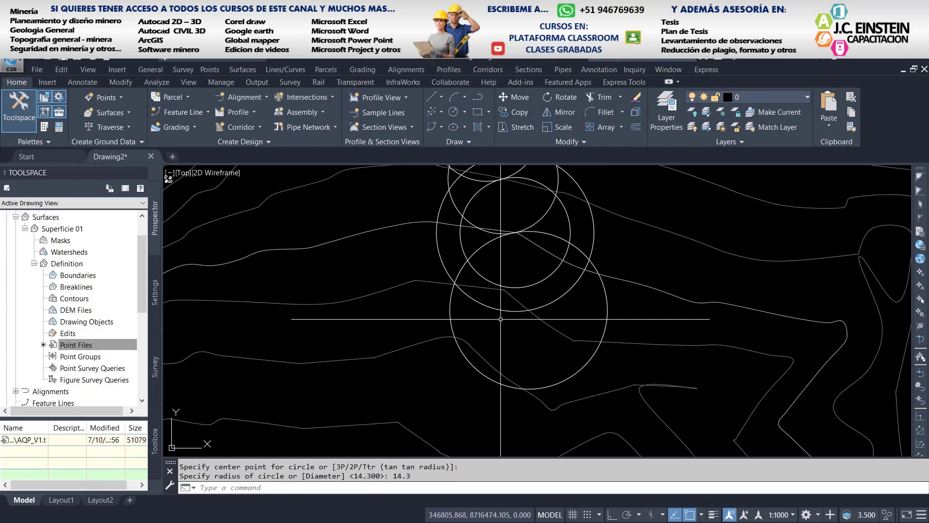
scroll(514, 233, down, 4)
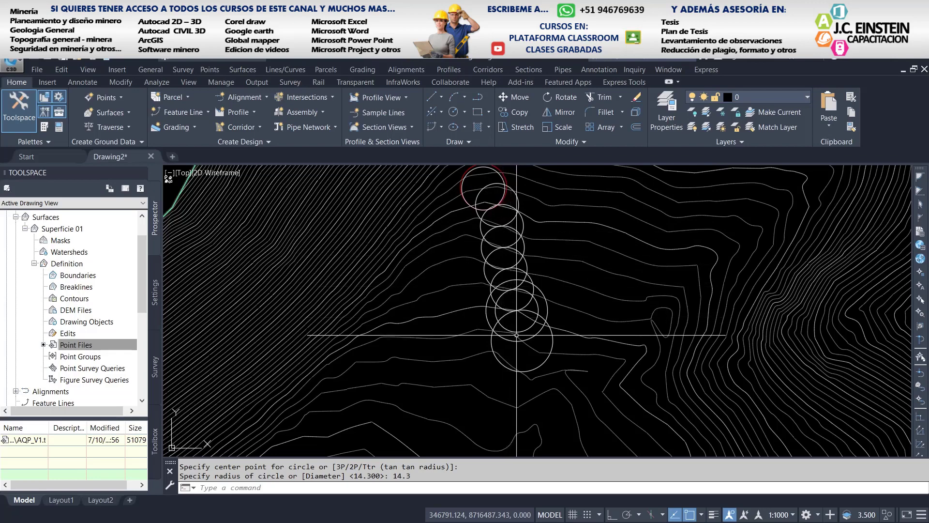
scroll(518, 296, up, 2)
scroll(527, 286, up, 2)
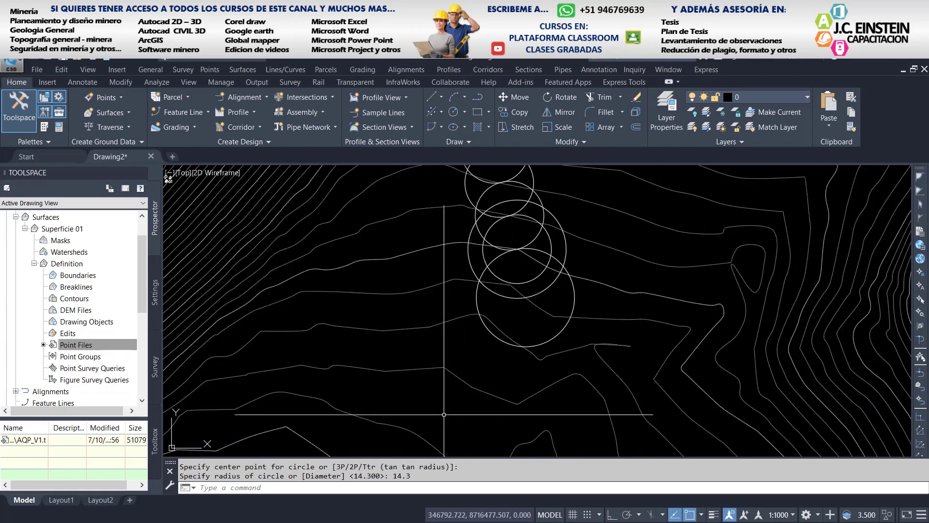
scroll(473, 390, down, 3)
scroll(515, 266, down, 2)
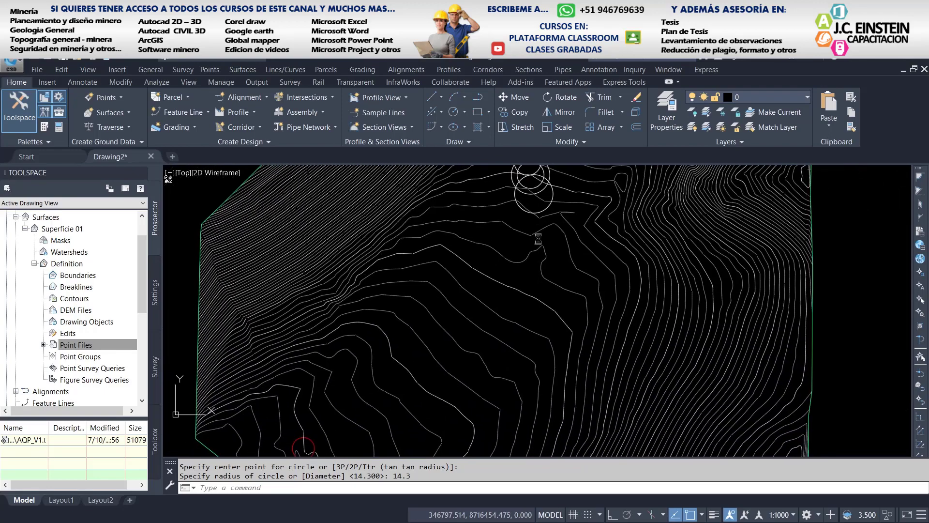
scroll(482, 245, up, 3)
- Copy the lowest circle from its centre to its bottom quadrant
click(501, 288)
text(C)
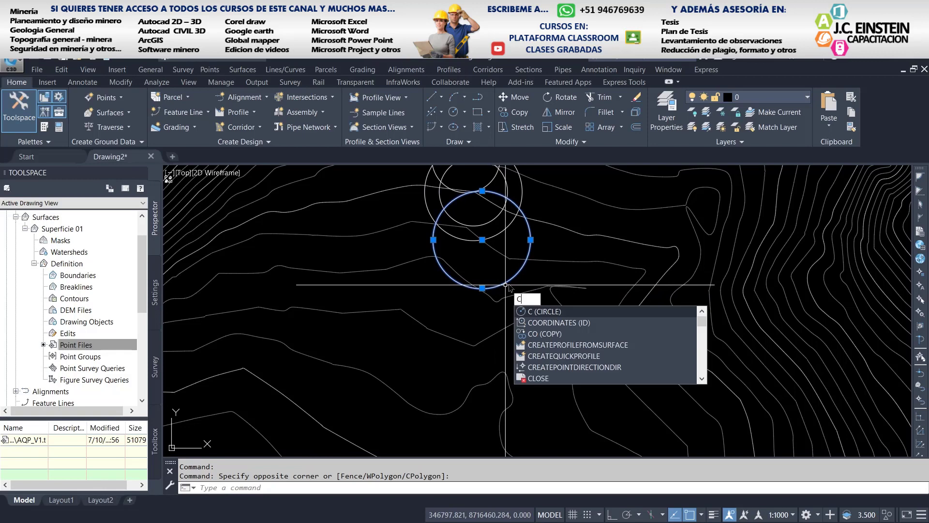
text(o)
key(Return)
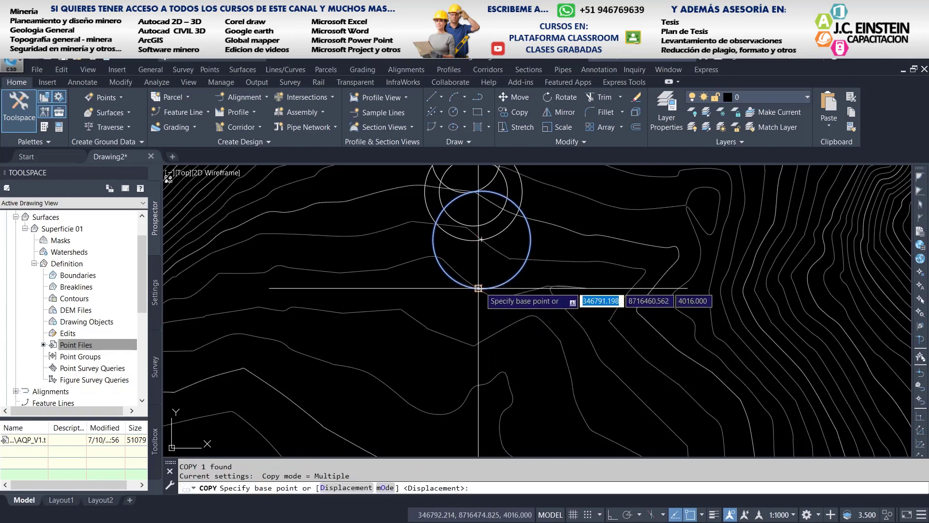
scroll(487, 266, up, 3)
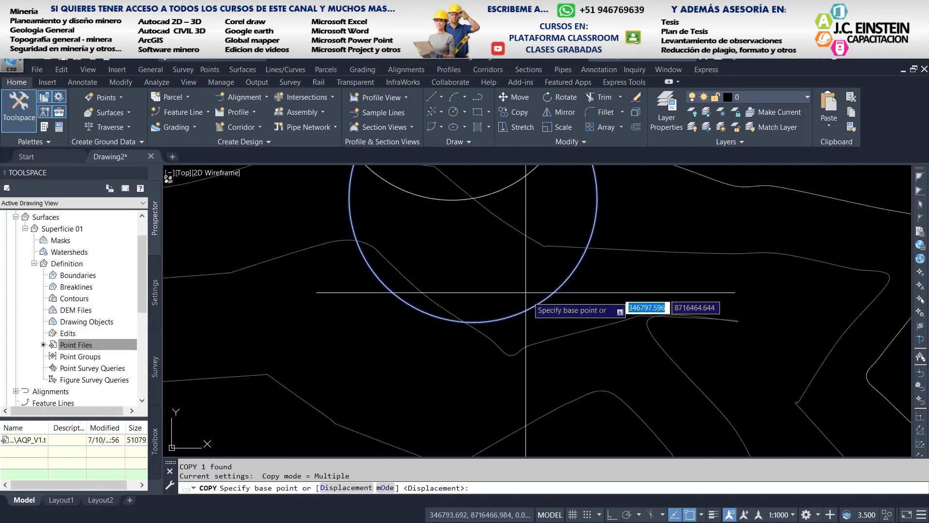
click(473, 198)
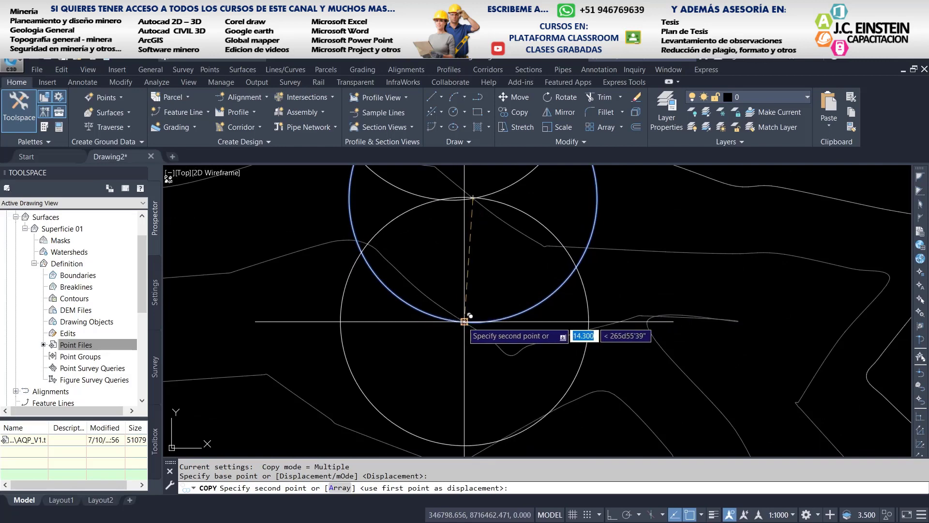
click(473, 322)
scroll(479, 320, down, 2)
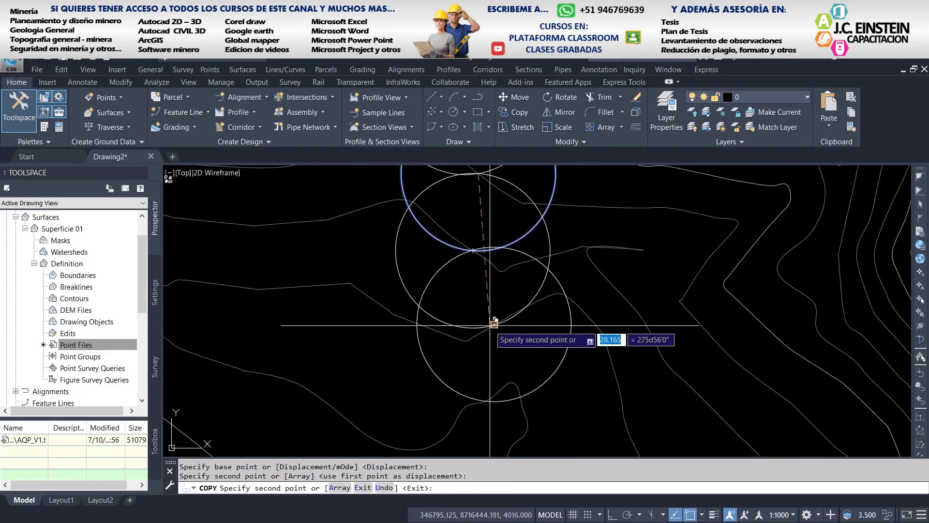
scroll(491, 325, down, 2)
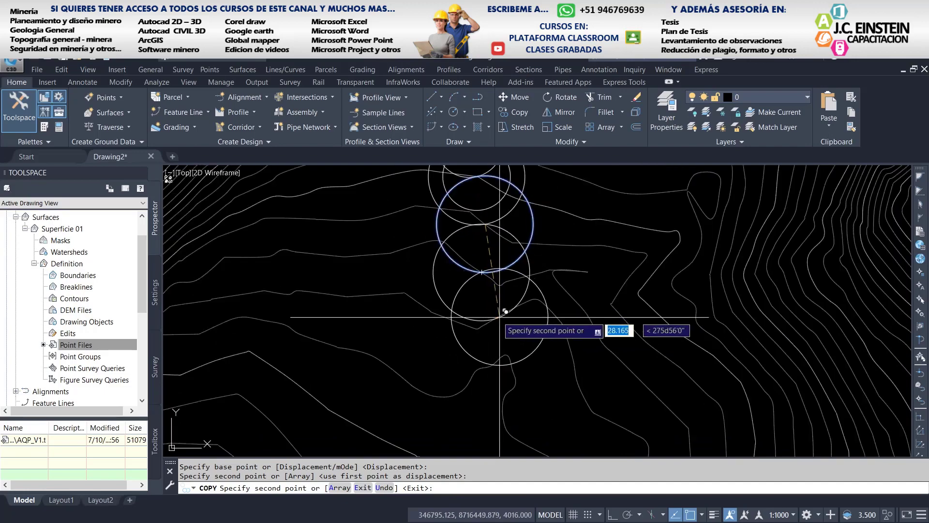
scroll(476, 308, down, 3)
scroll(479, 305, up, 3)
scroll(482, 361, up, 2)
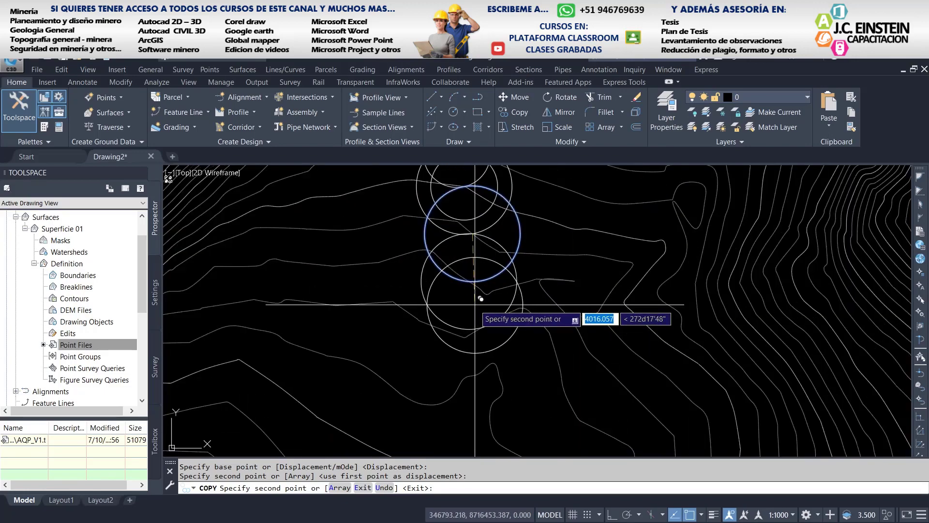
key(Escape)
- Delete the misplaced lower circle, then copy another circle toward the left
click(422, 286)
click(413, 286)
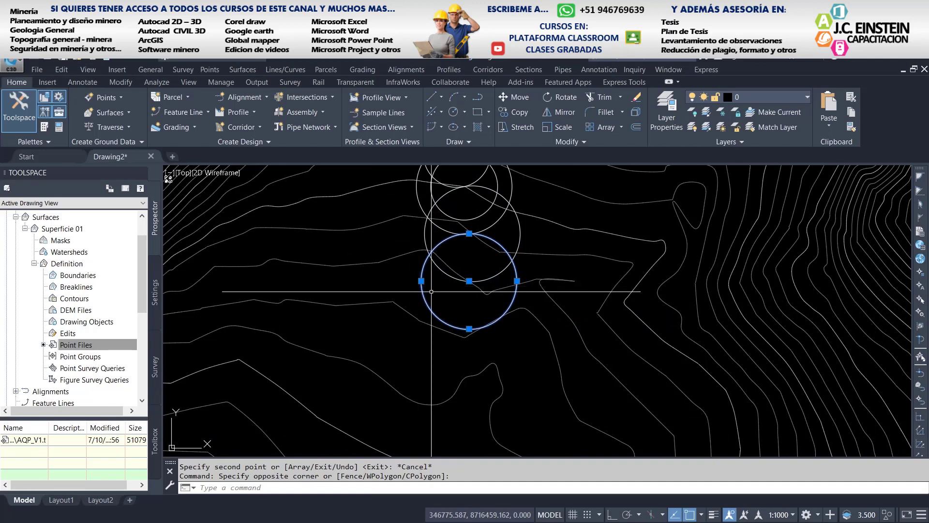
key(Delete)
click(440, 269)
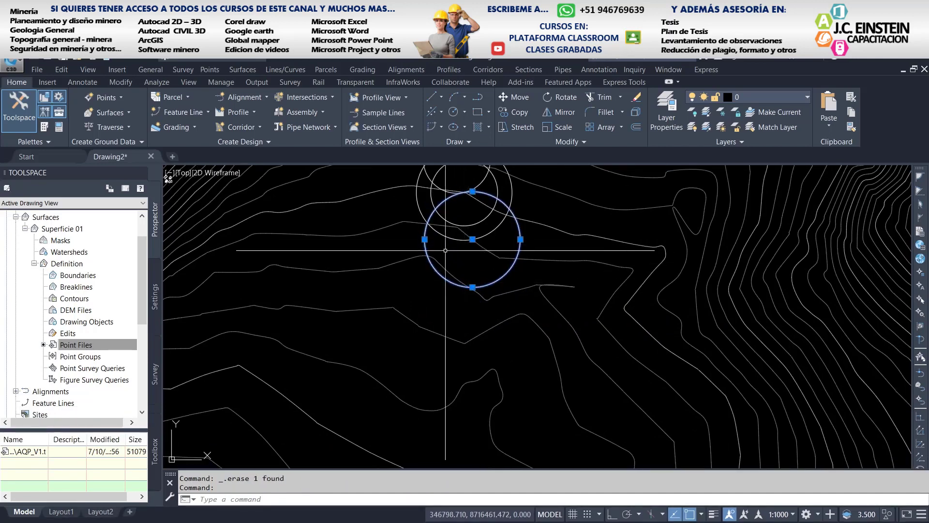
scroll(426, 279, down, 3)
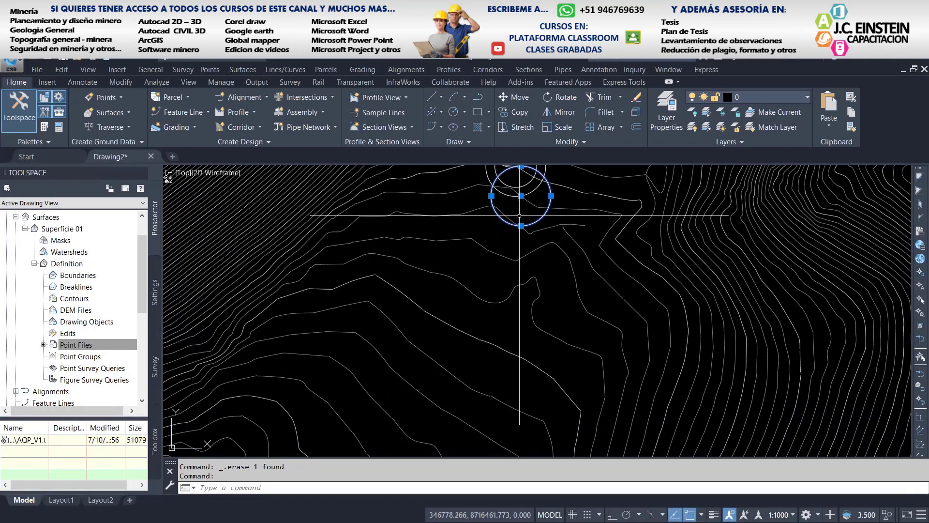
middle_drag(519, 220, 496, 302)
text(o)
key(Return)
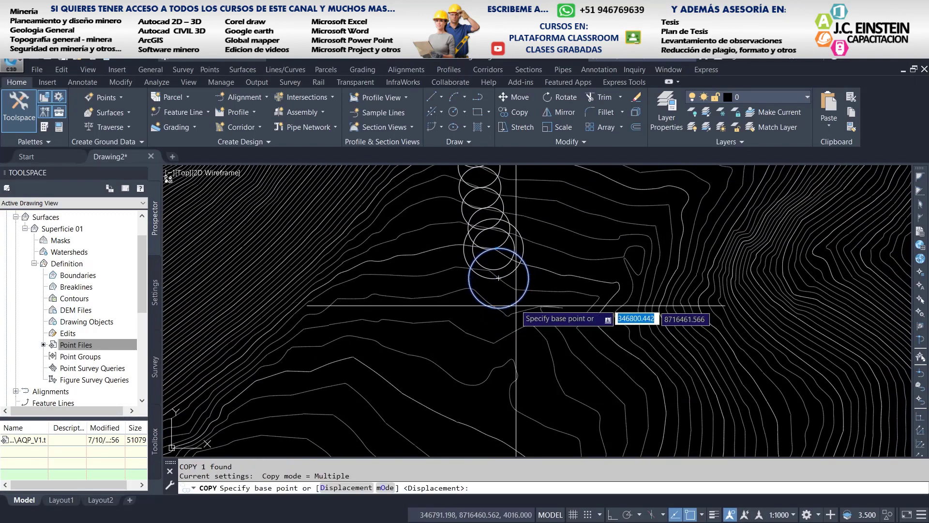
scroll(514, 303, up, 2)
click(513, 304)
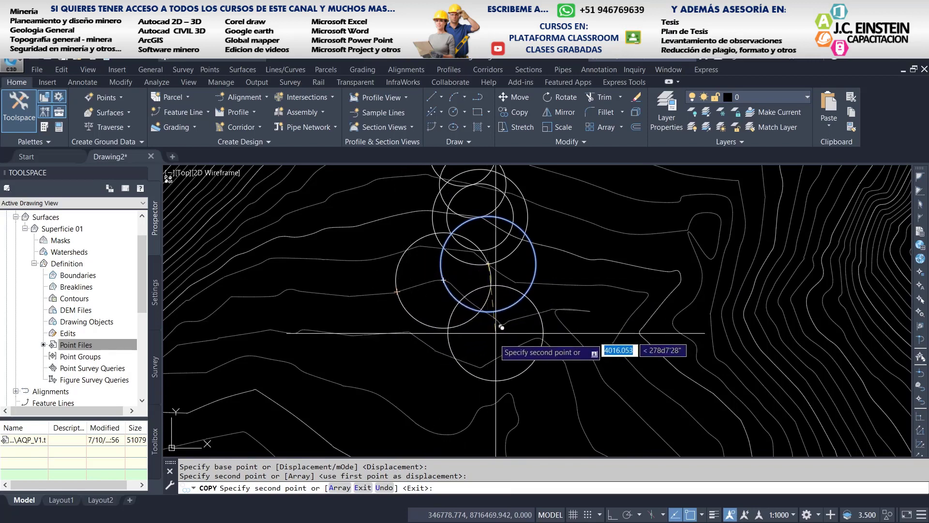
key(Escape)
key(Escape)
click(472, 335)
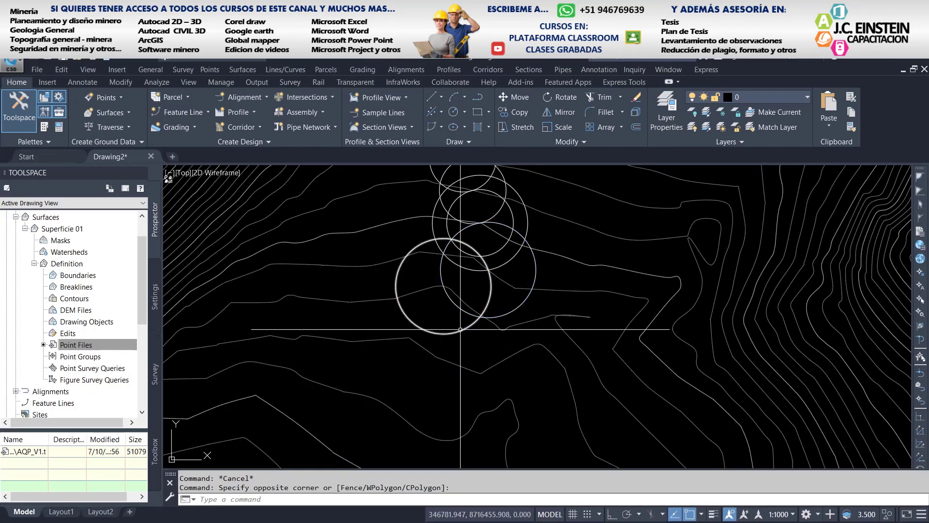
click(453, 341)
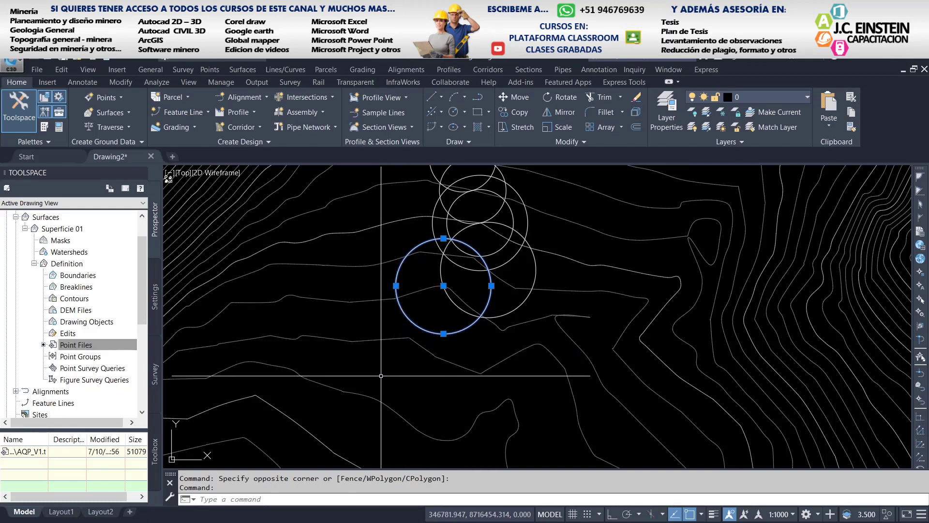
- Delete the stray misplaced circle near the chain's lower end
scroll(544, 278, down, 4)
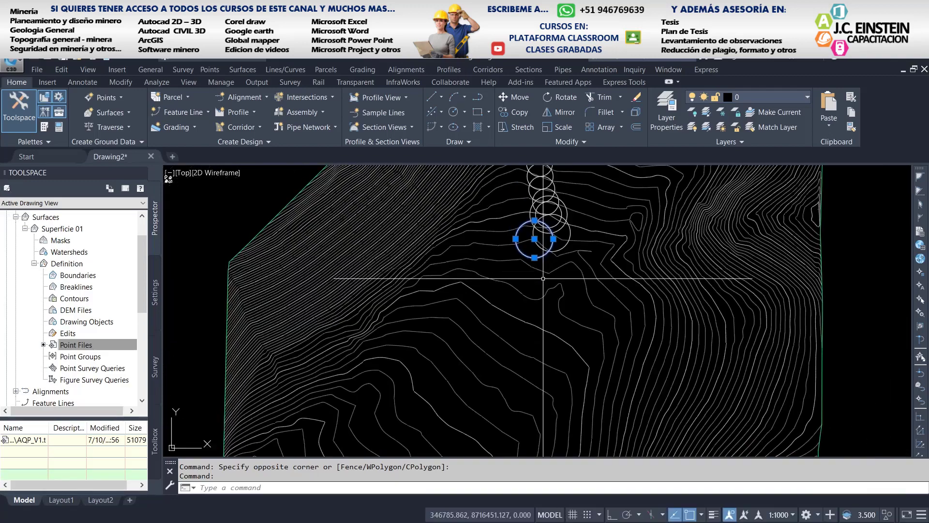
scroll(513, 291, up, 5)
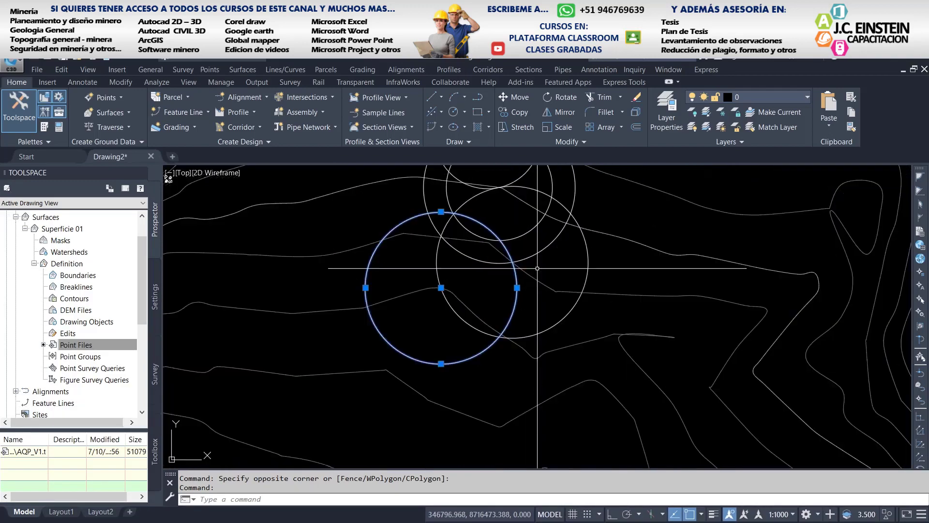
scroll(503, 313, down, 2)
scroll(547, 277, down, 2)
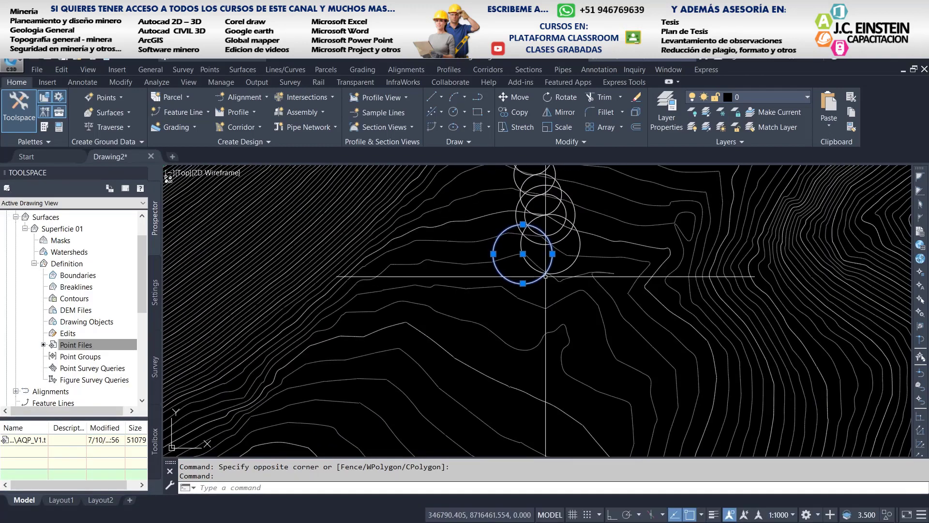
scroll(545, 276, down, 3)
scroll(537, 262, up, 3)
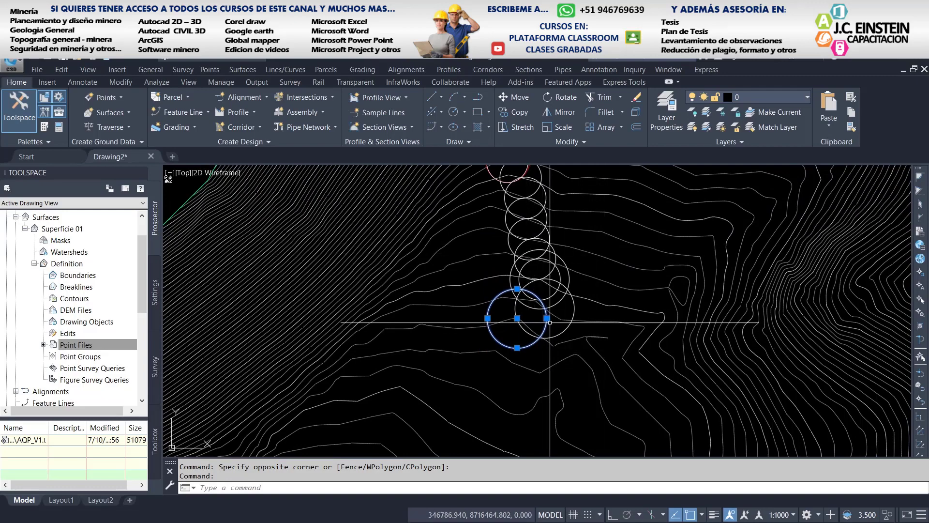
scroll(550, 321, up, 3)
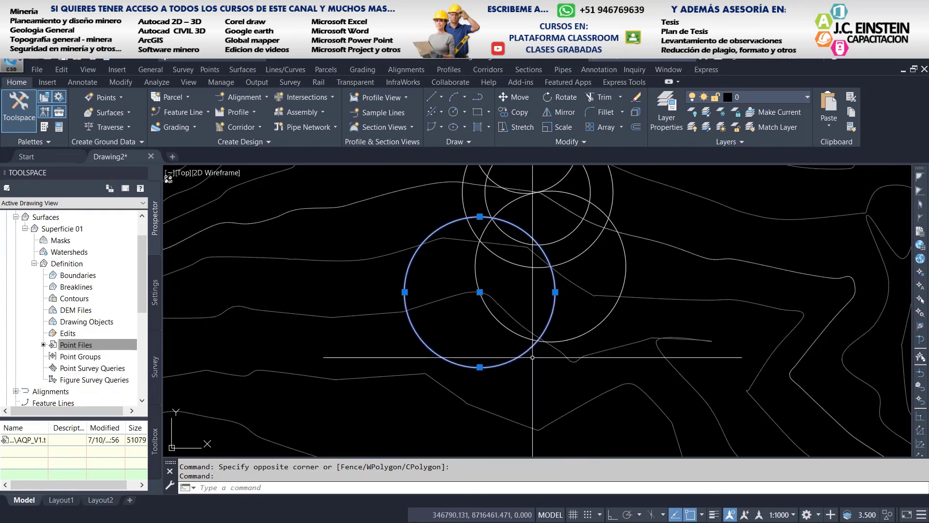
scroll(558, 309, up, 1)
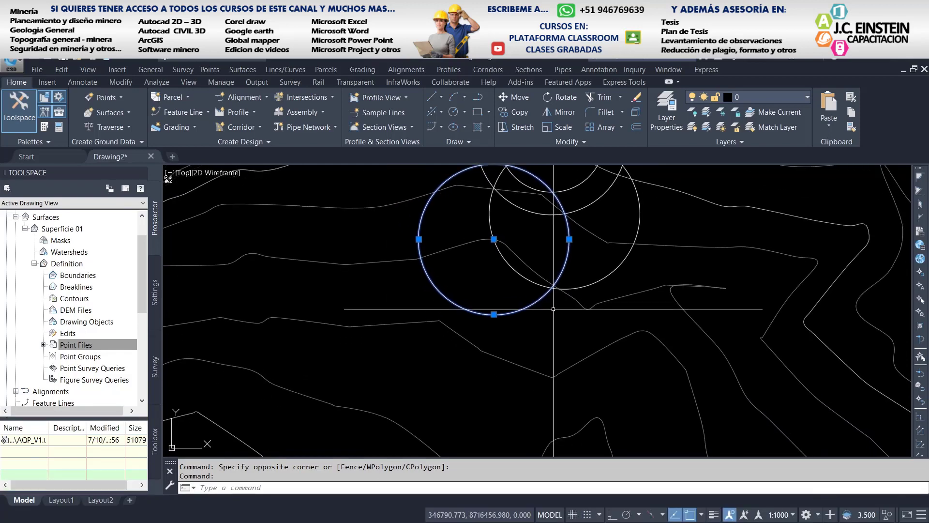
click(522, 318)
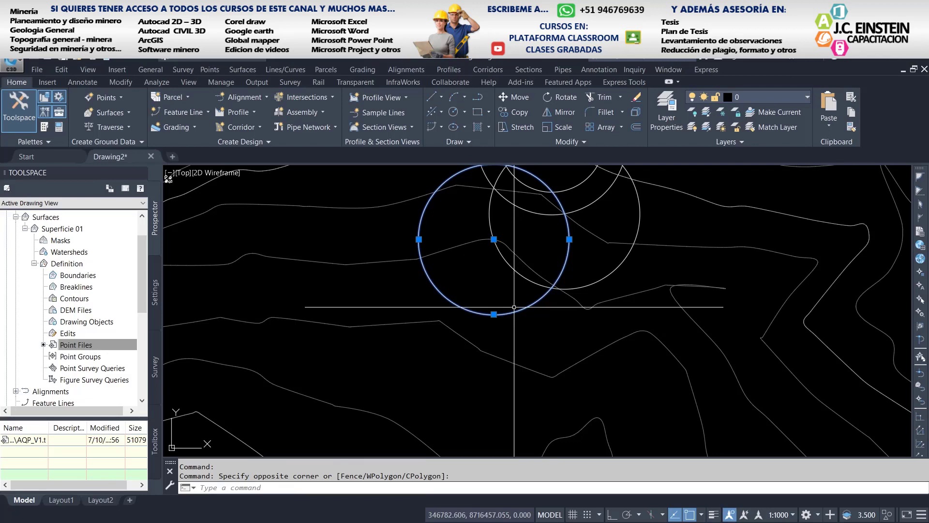
right_click(567, 316)
click(542, 324)
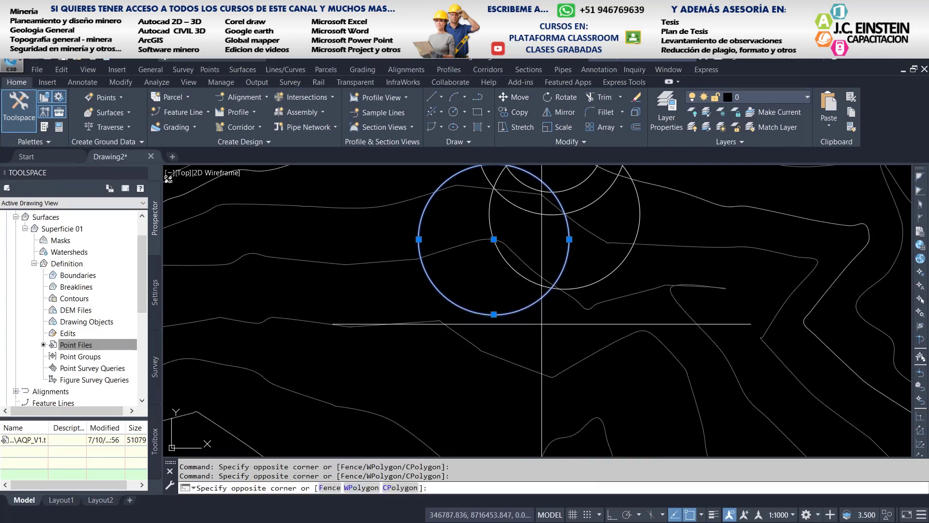
click(507, 300)
key(Delete)
- Draw two circles at contour intersection snaps with radii 14.2 and 14.3
middle_drag(563, 286, 556, 307)
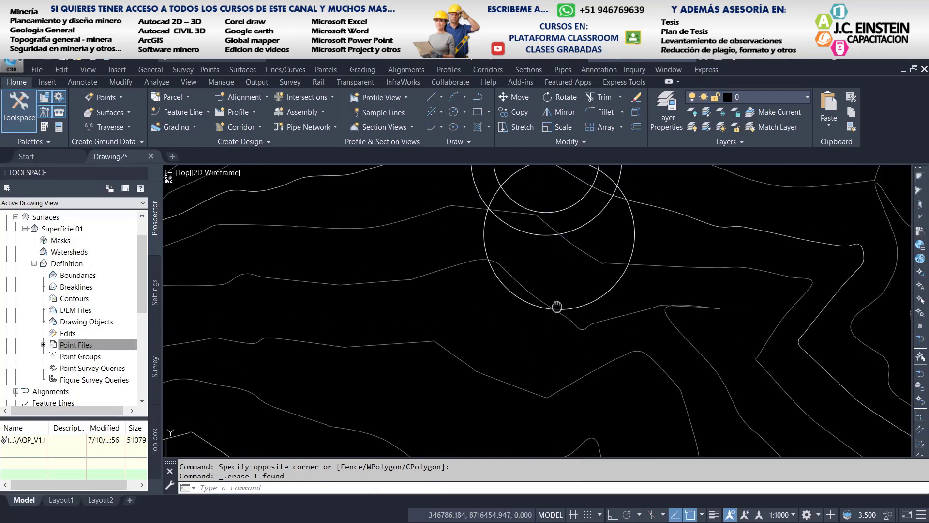
text(c)
key(Return)
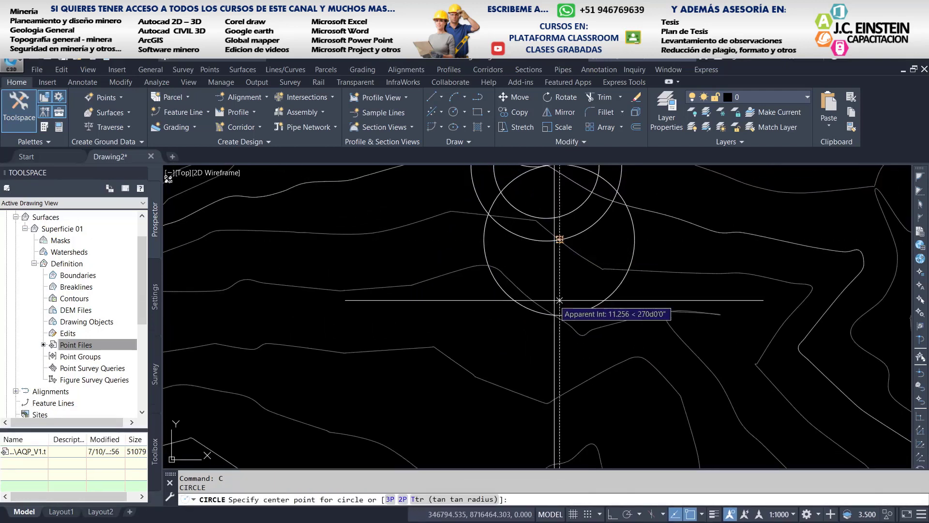
click(554, 314)
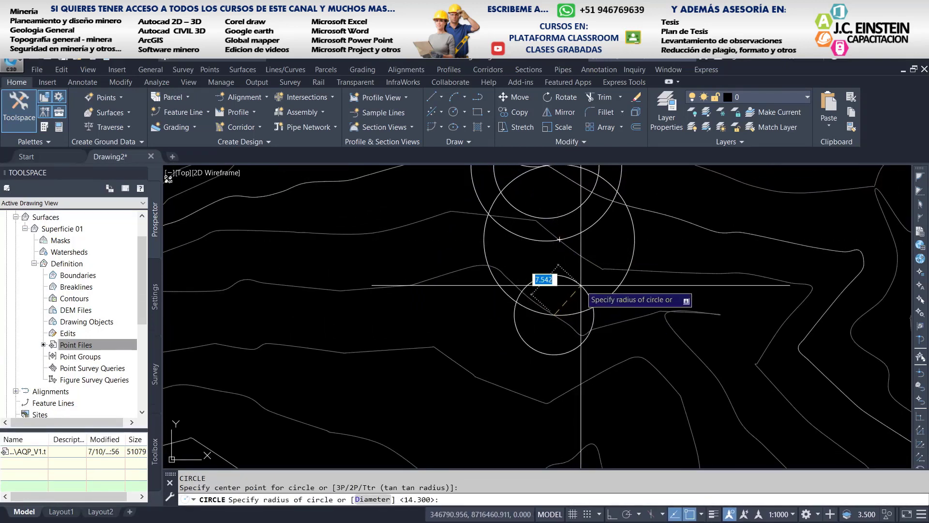
key(Return)
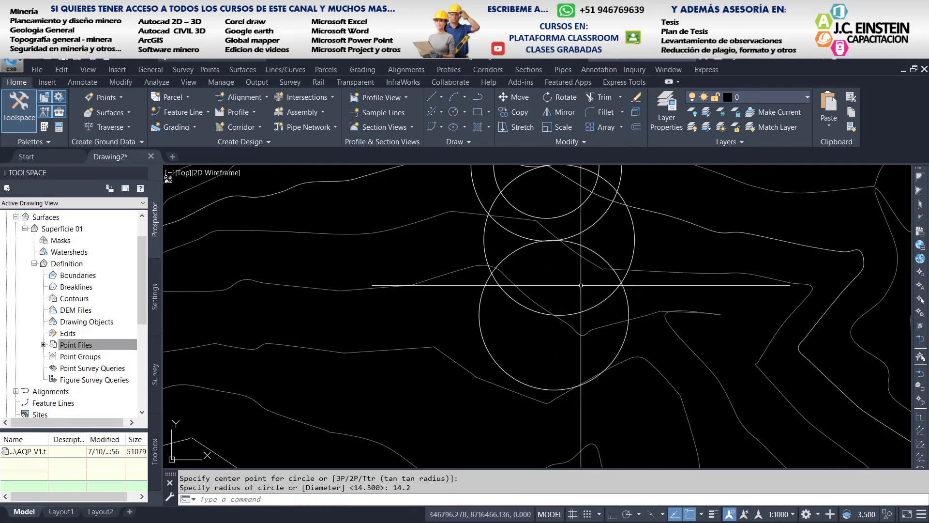
middle_drag(583, 410, 586, 357)
text(c)
key(Return)
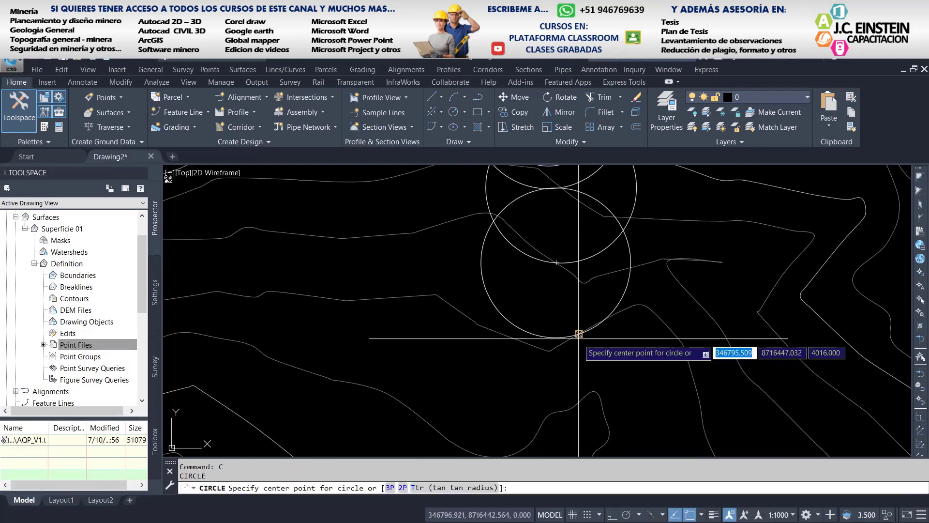
click(579, 334)
text(14.3)
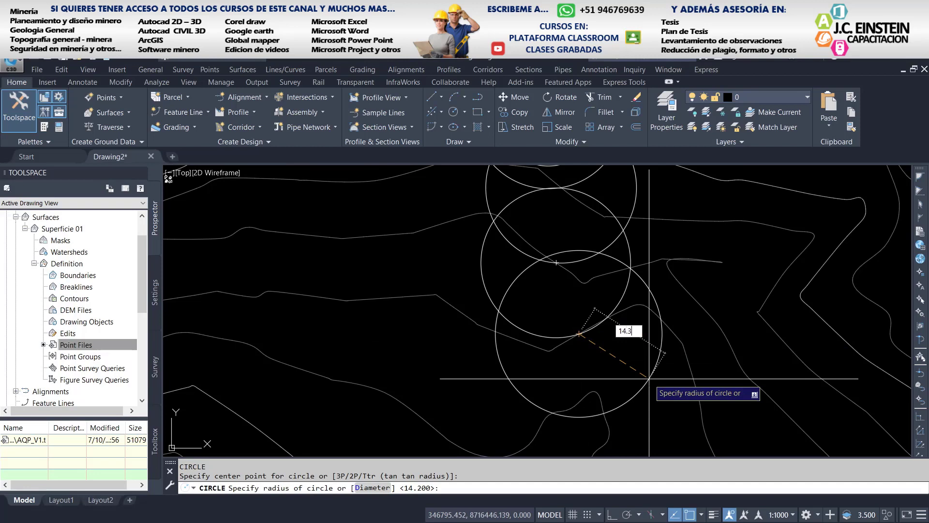
key(Return)
- Add a third 14.3-radius circle at the chain's end, cancelling an extra unfinished circle
middle_drag(574, 428, 590, 369)
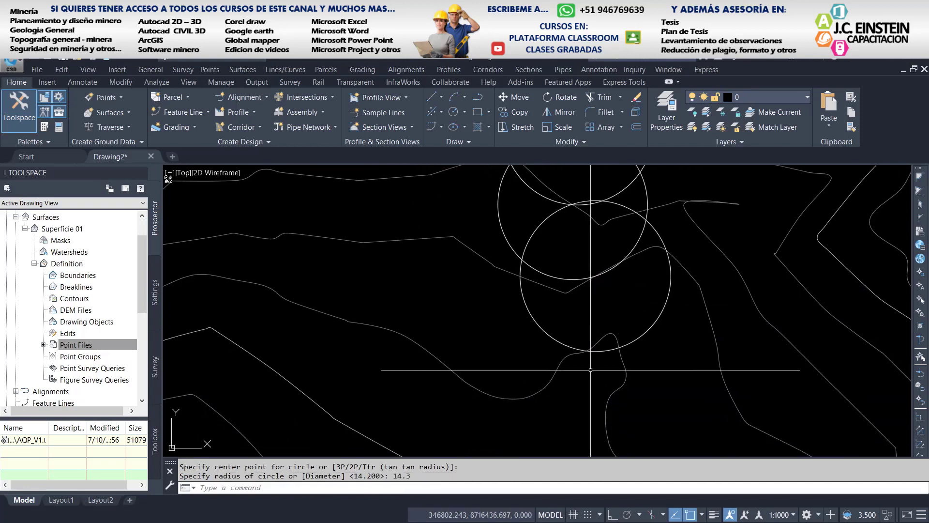
key(Return)
click(589, 351)
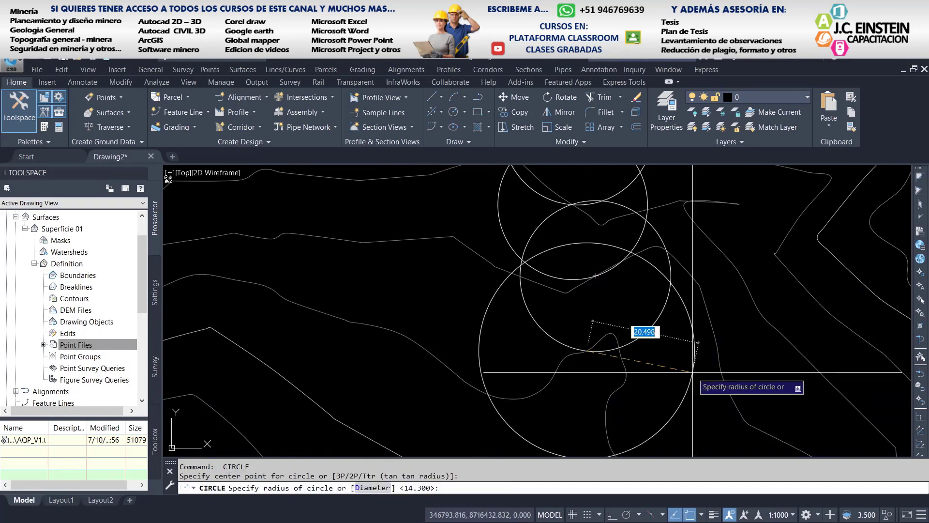
key(Return)
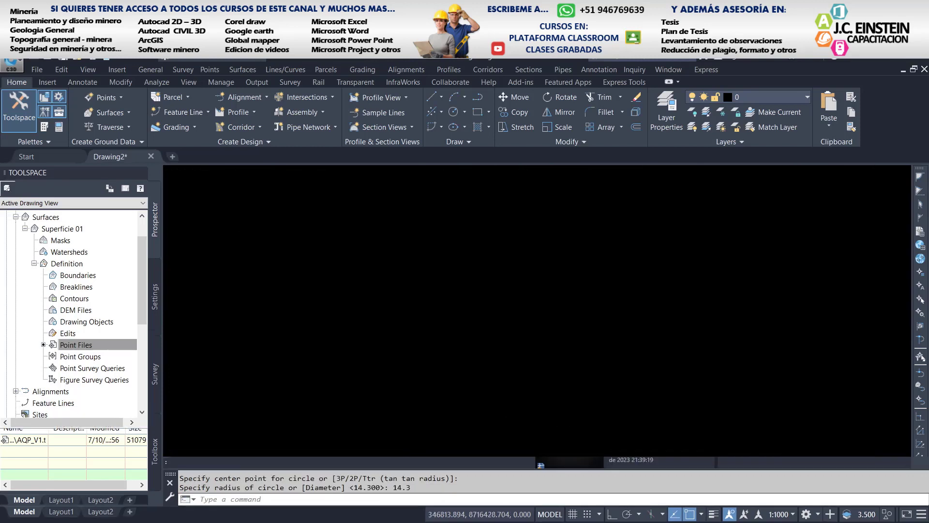
middle_drag(614, 437, 589, 321)
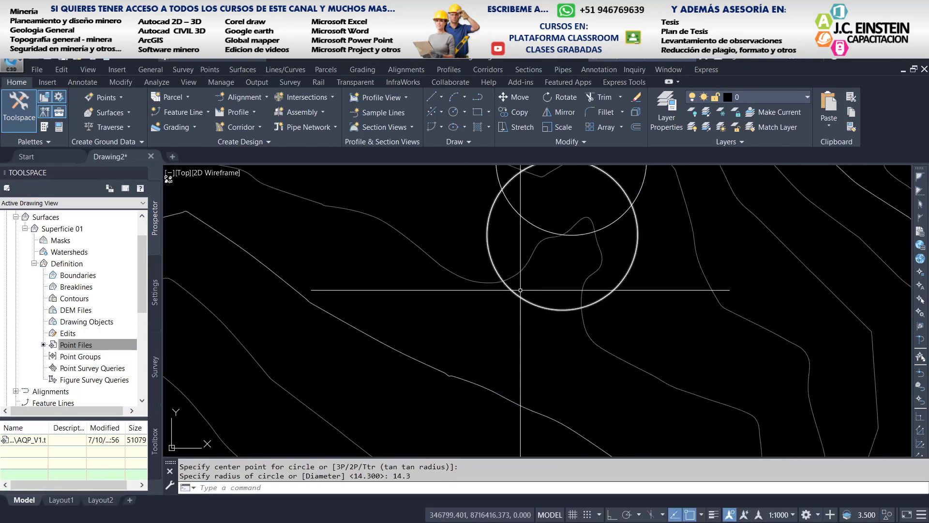
middle_drag(524, 298, 525, 321)
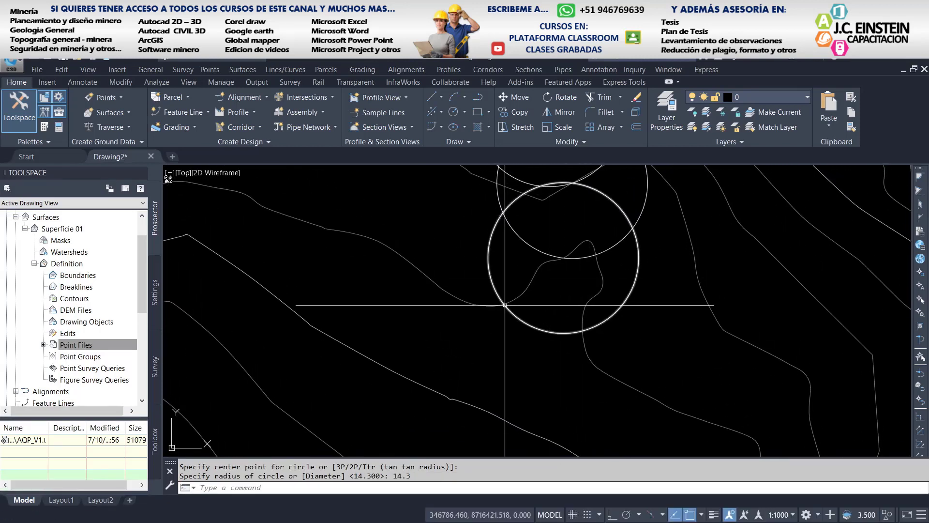
key(Return)
click(504, 303)
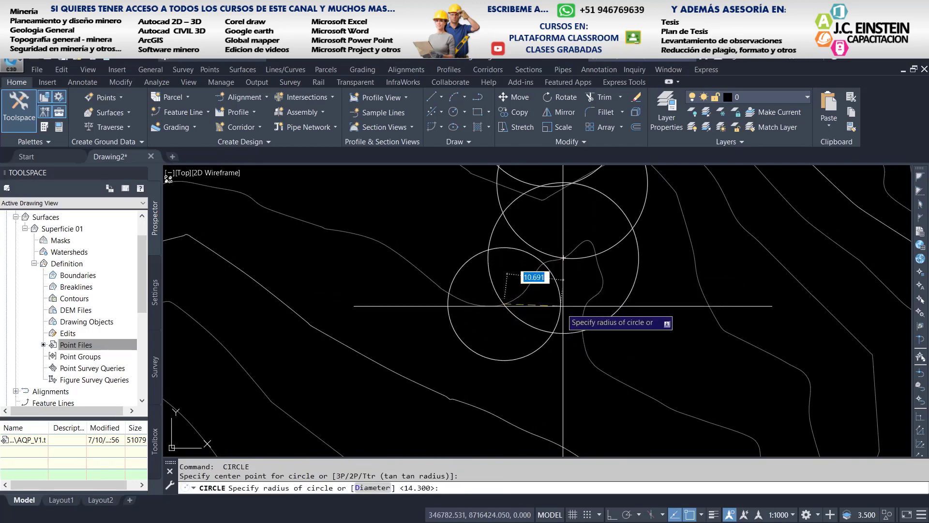
key(Escape)
- Draw a 14.3-radius circle centred with Nearest snap on the contour below the chain
scroll(570, 292, down, 4)
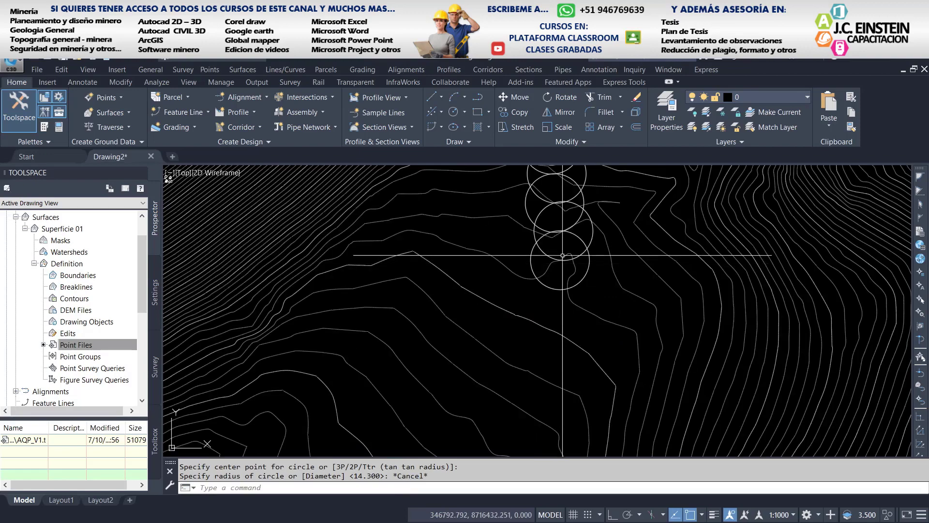
middle_drag(570, 291, 551, 283)
middle_drag(533, 208, 534, 243)
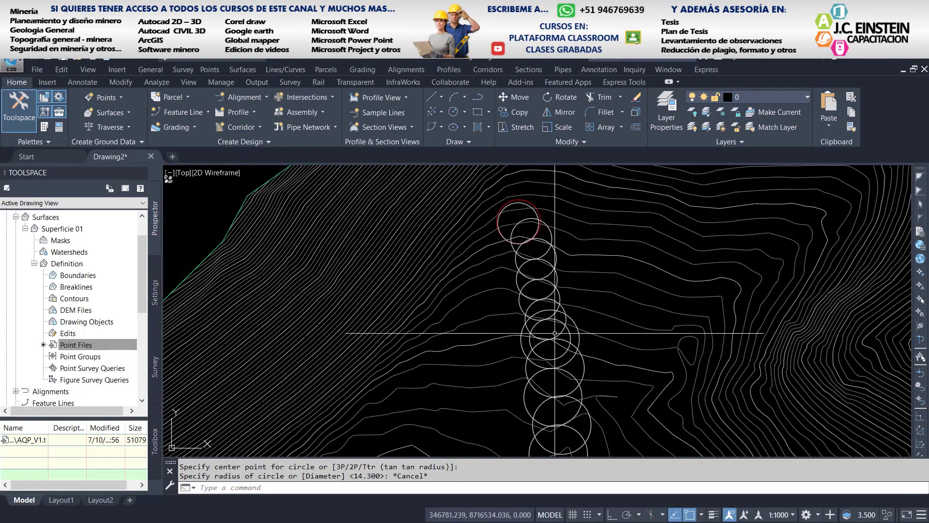
middle_drag(555, 333, 534, 245)
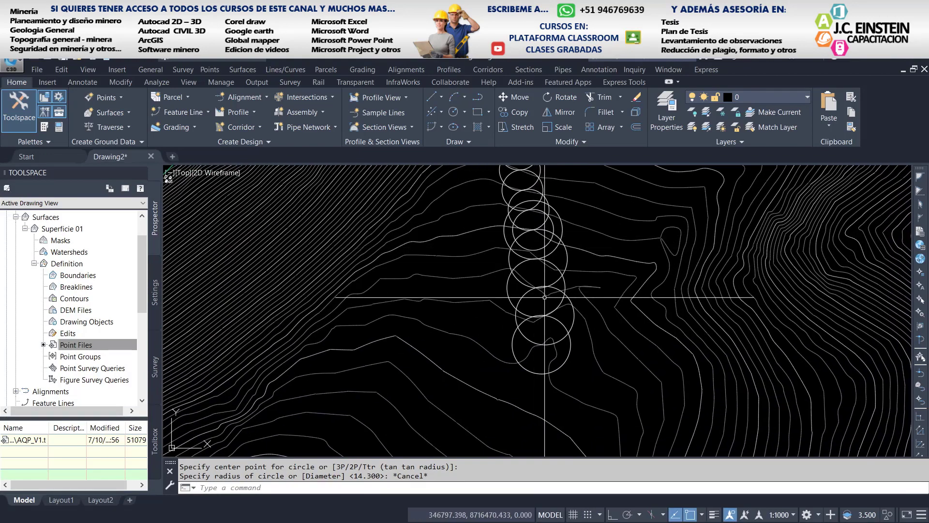
middle_drag(545, 357, 559, 296)
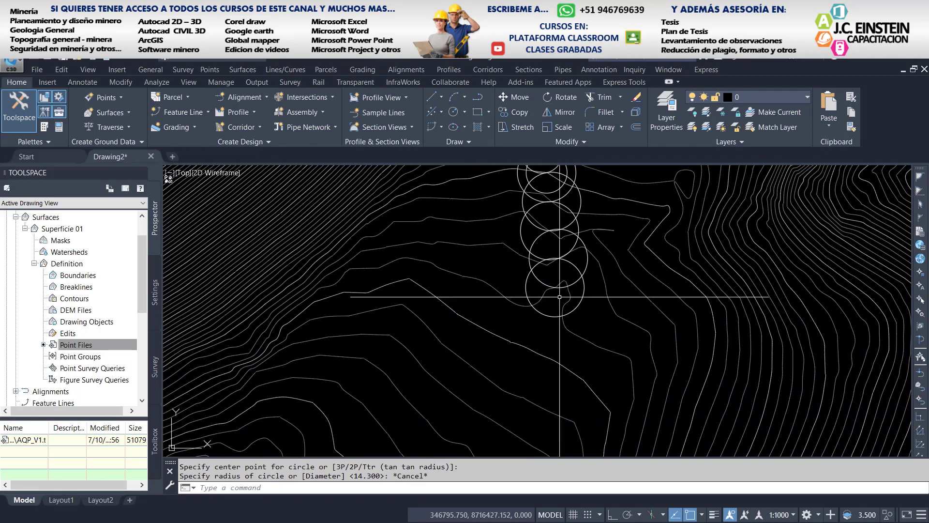
middle_drag(507, 362, 536, 315)
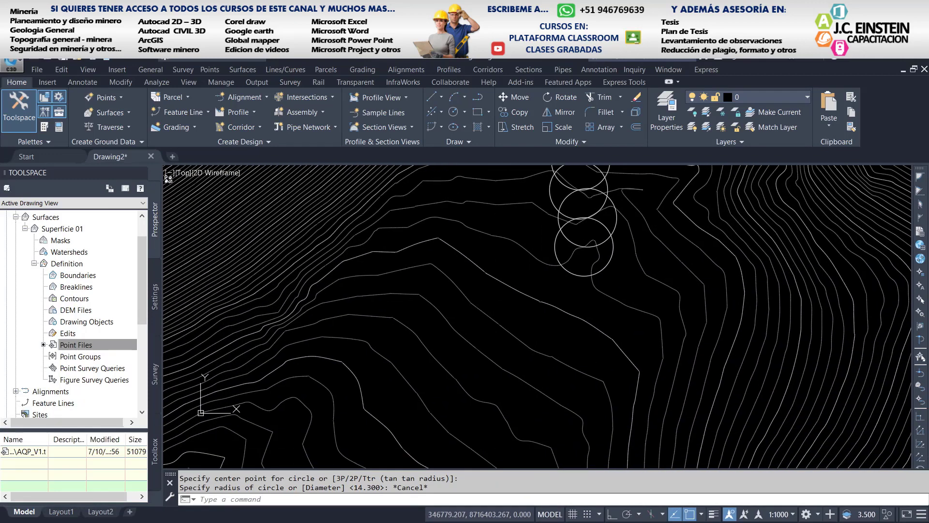
scroll(533, 320, up, 2)
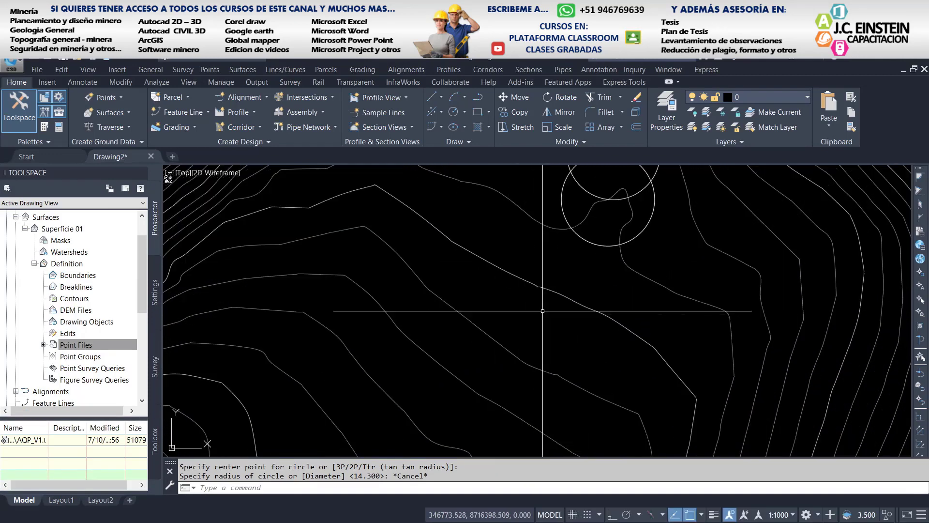
text(c)
key(Return)
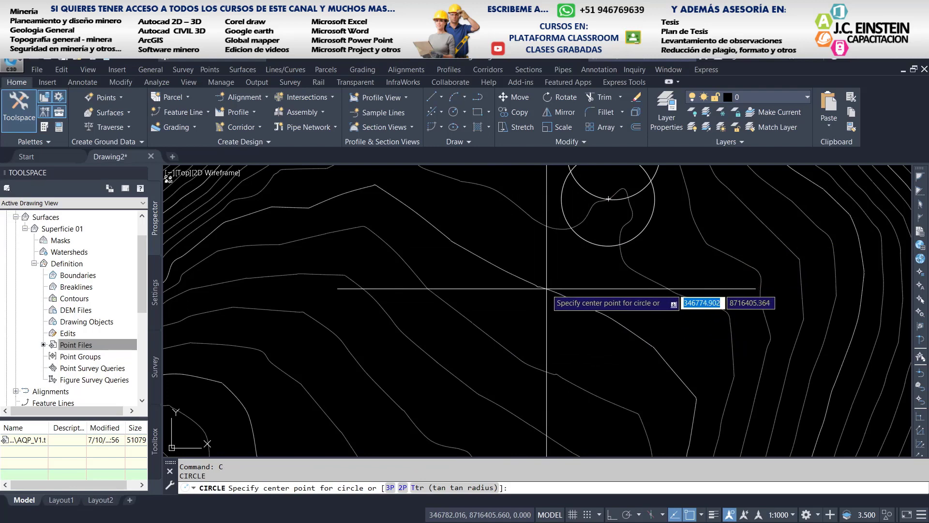
text(r)
key(Return)
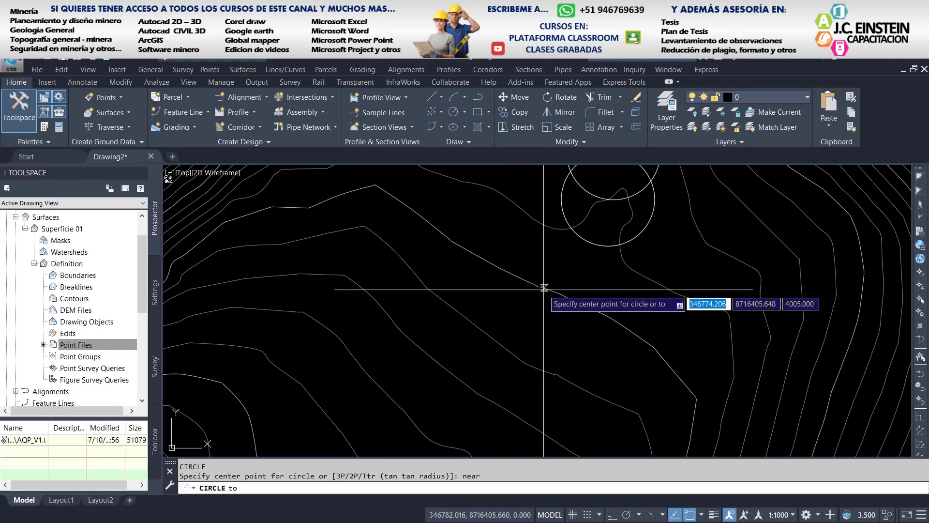
click(545, 286)
text(14.)
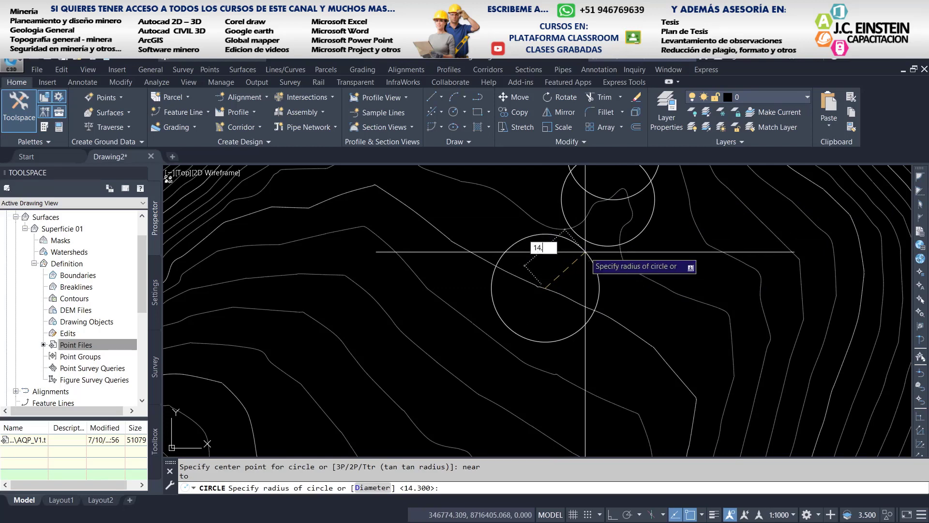
text(3)
key(Return)
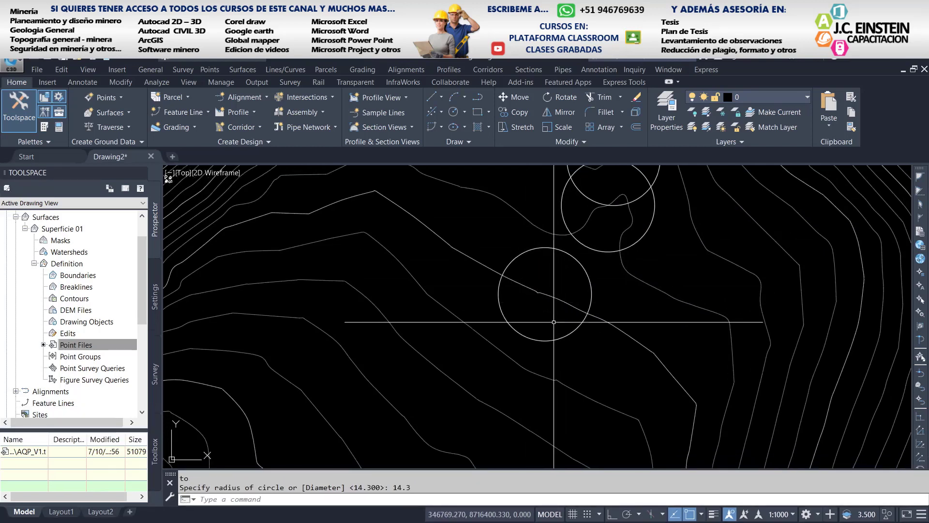
- Add another 14.3-radius circle centred with Nearest snap where it meets the next contour
click(546, 341)
text(o)
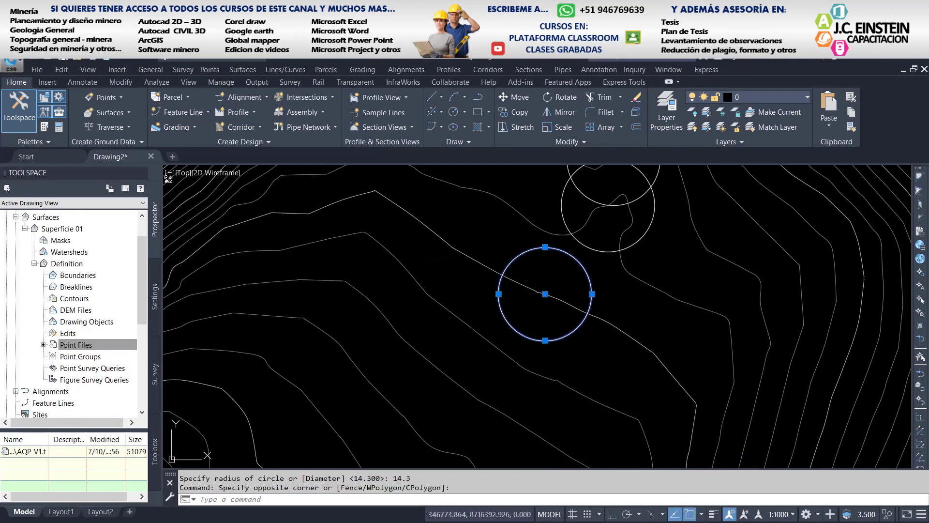
key(Return)
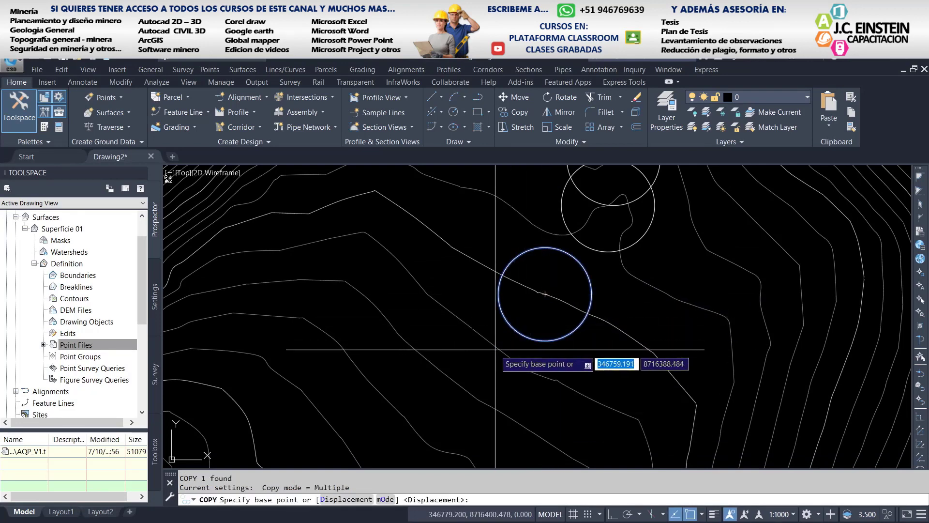
key(Escape)
key(Return)
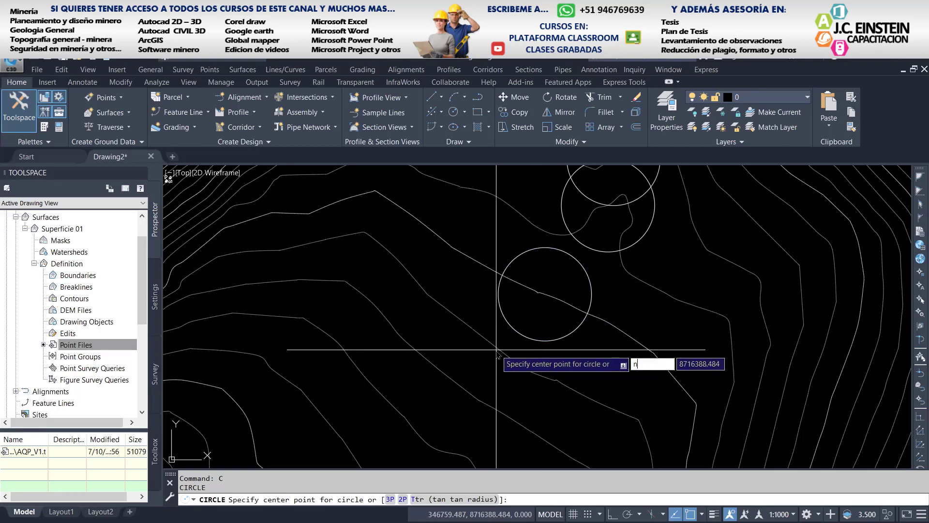
text(near)
key(Return)
click(497, 349)
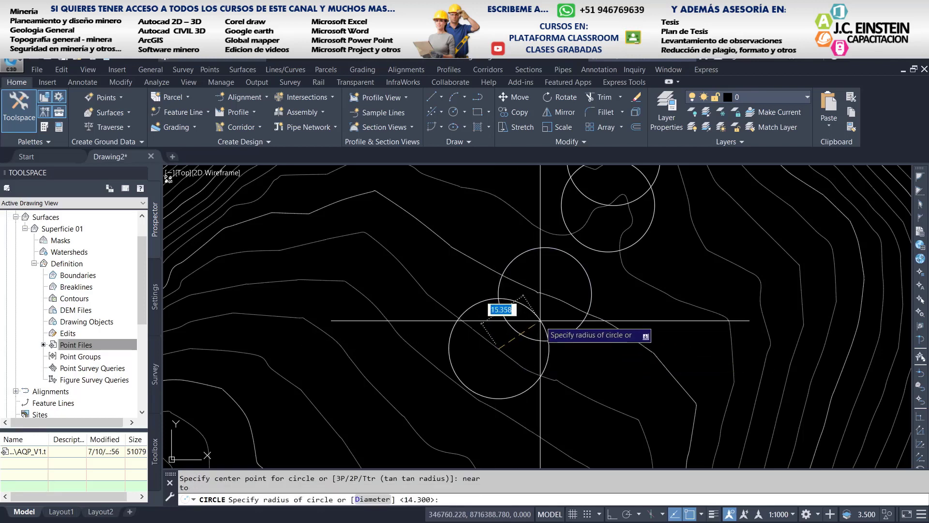
text(3)
key(Return)
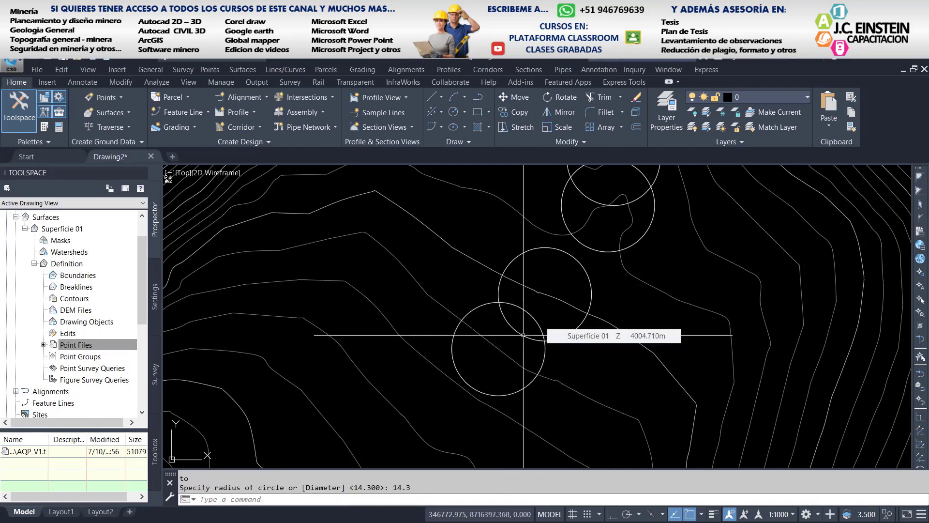
scroll(528, 335, down, 1)
scroll(527, 334, down, 2)
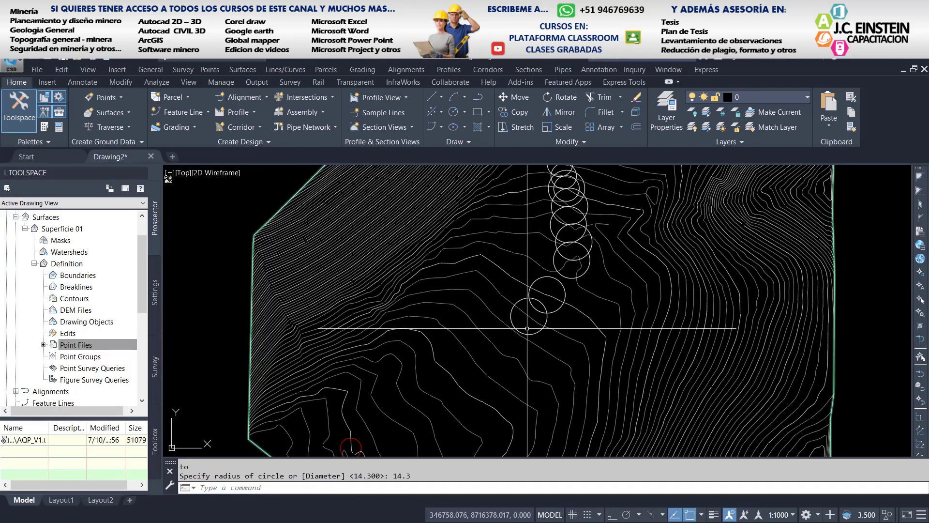
scroll(508, 311, down, 2)
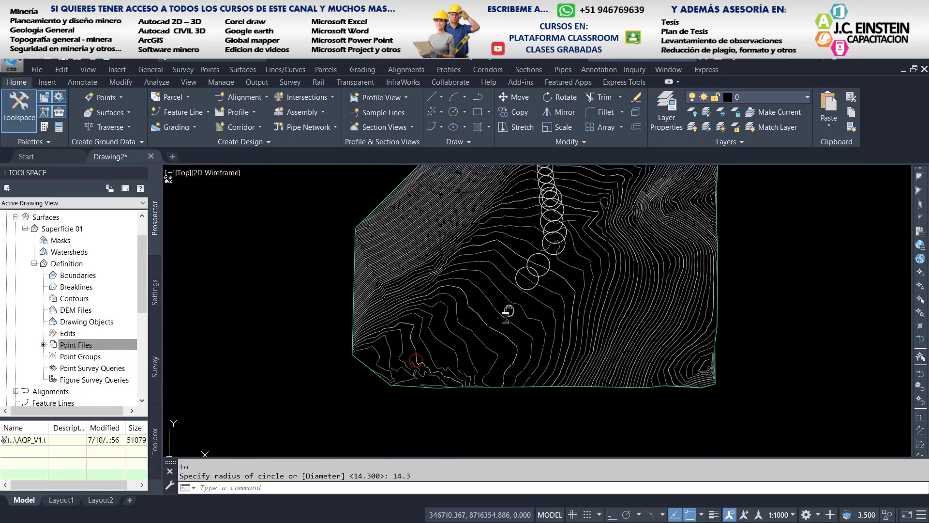
scroll(518, 305, up, 2)
mouse_move(529, 305)
middle_down()
mouse_move(508, 327)
mouse_move(576, 287)
middle_up()
scroll(563, 313, up, 1)
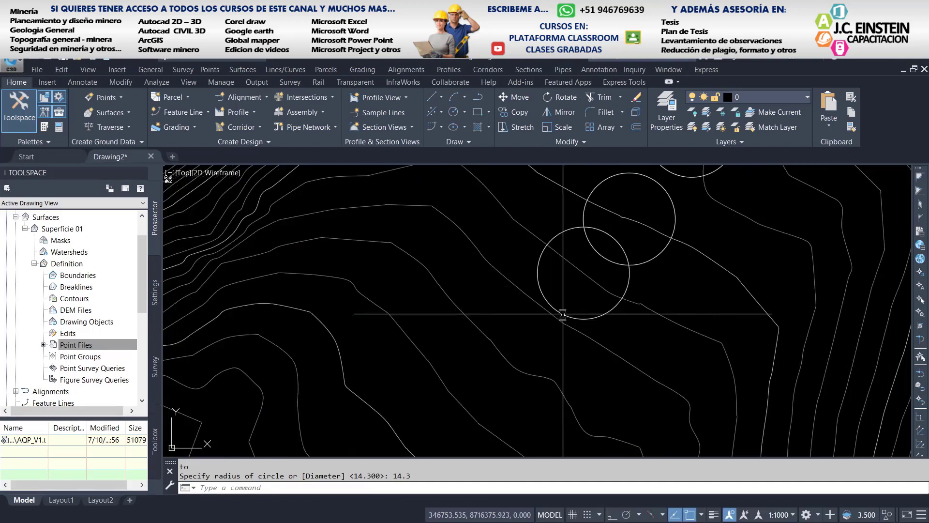
scroll(627, 269, down, 1)
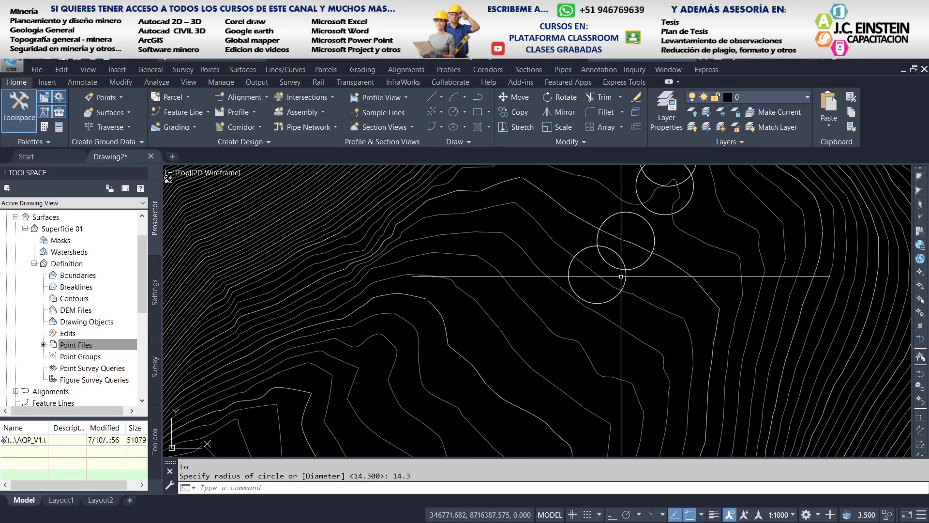
scroll(600, 286, down, 1)
scroll(566, 298, up, 1)
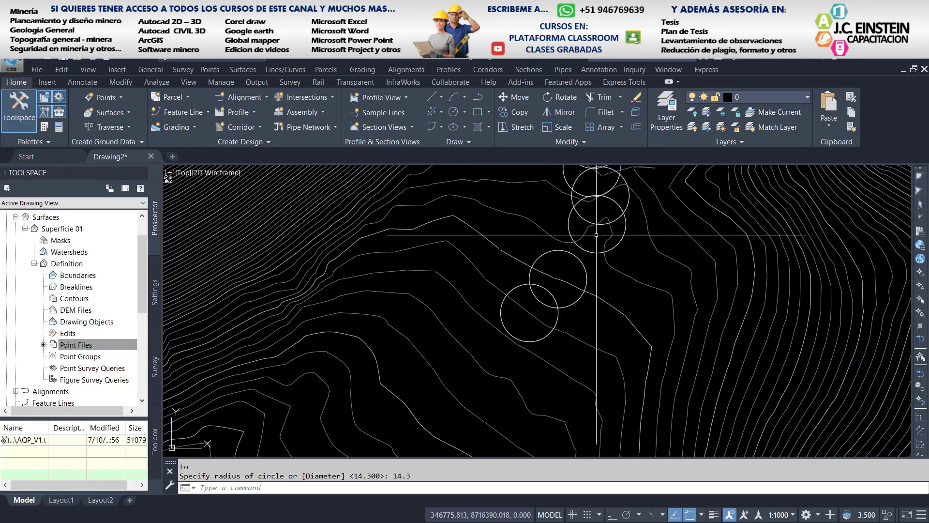
middle_drag(519, 332, 554, 290)
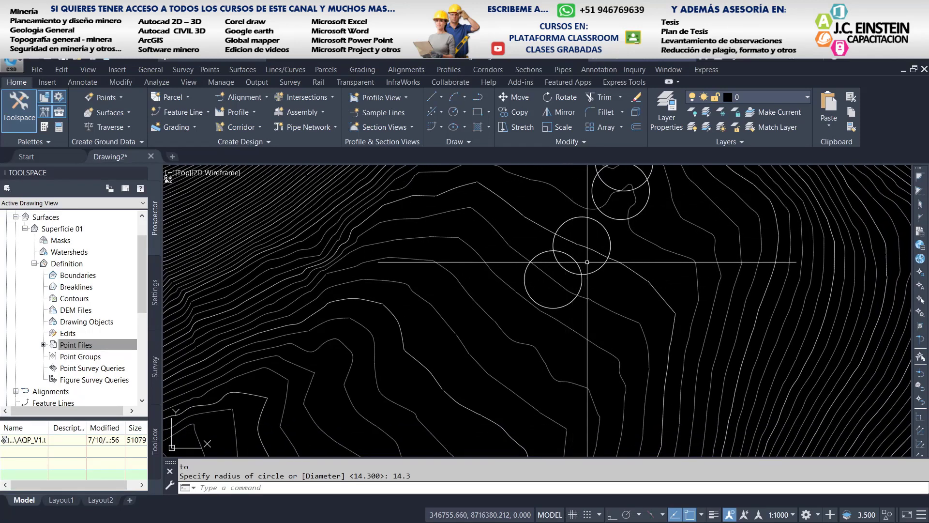
scroll(586, 273, up, 1)
scroll(571, 282, up, 1)
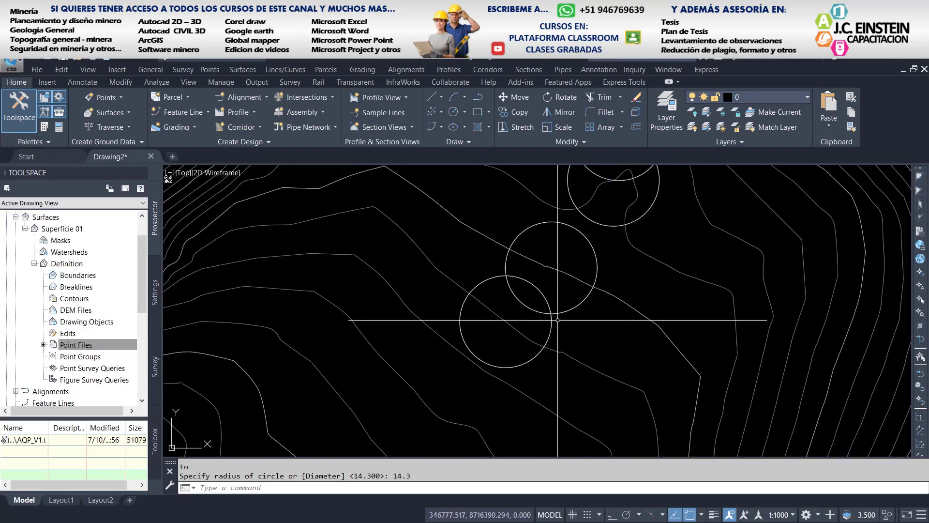
click(551, 321)
scroll(570, 313, down, 1)
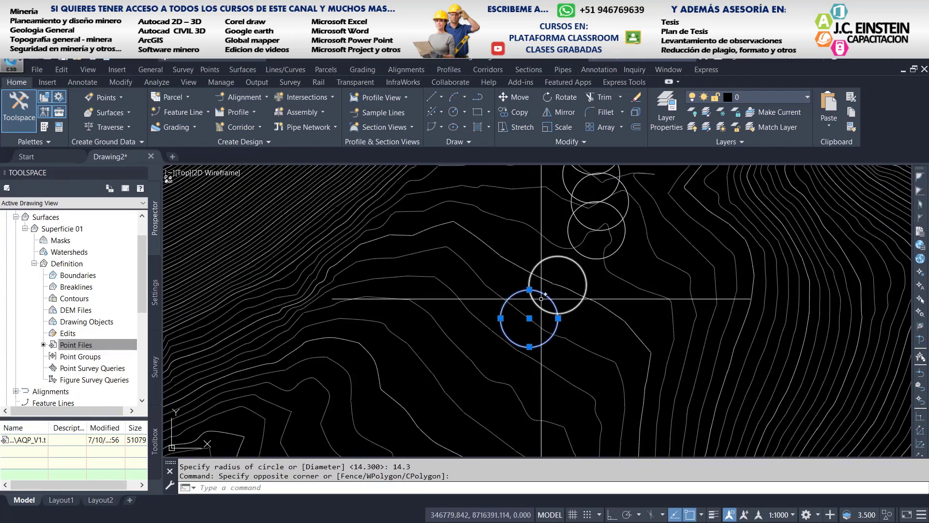
- Copy the lowest circle onto the next contour crossing using Nearest snap
middle_drag(542, 299, 592, 266)
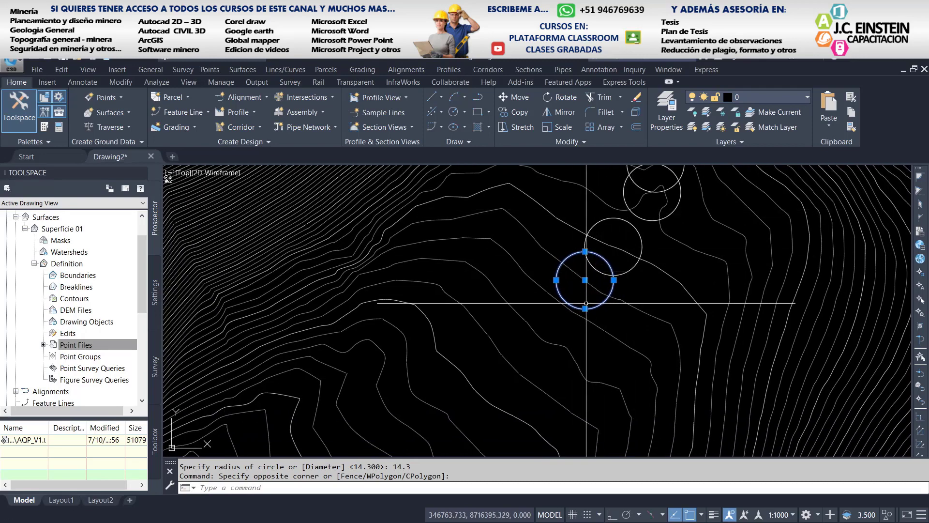
scroll(595, 304, up, 1)
text(opy)
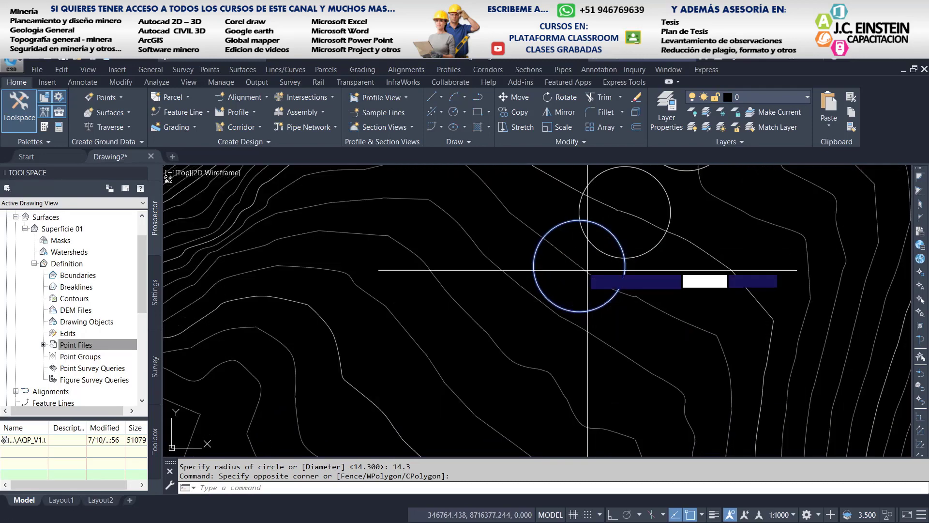
key(Return)
click(597, 316)
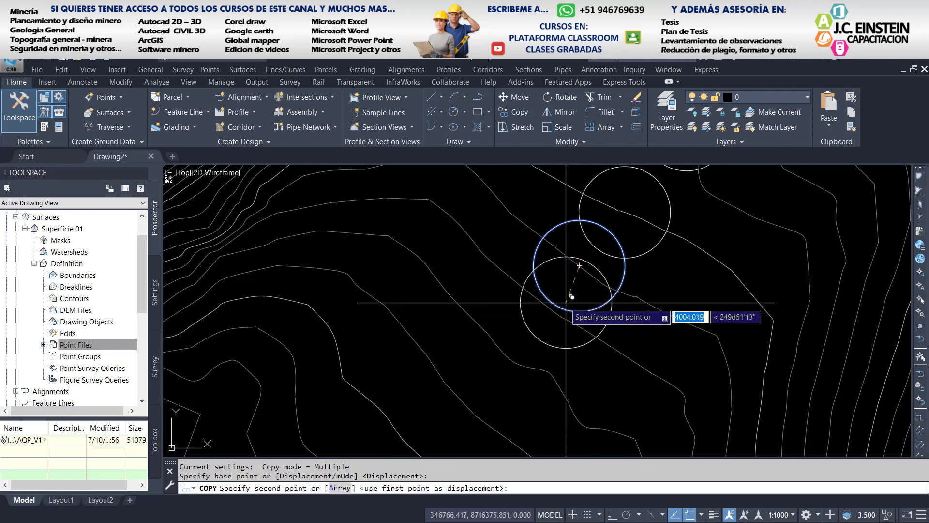
scroll(546, 307, up, 1)
text(nea)
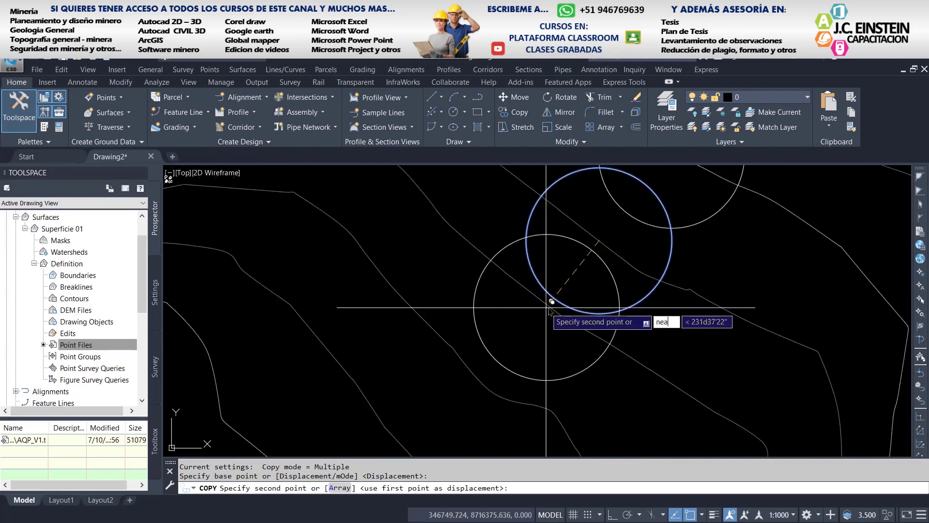
text(r)
key(Return)
click(545, 304)
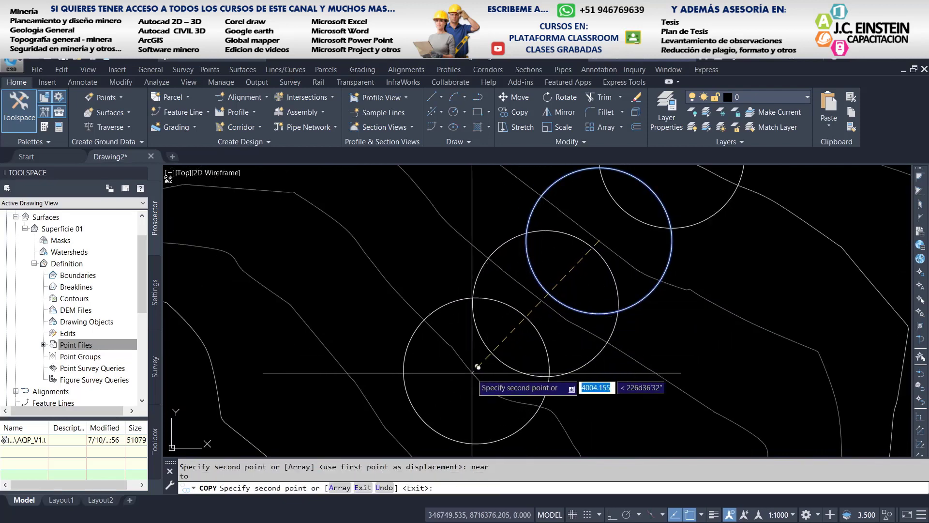
- Place another copy further downhill, then set the Excel slope to 5 % (20 m per metre)
key(Return)
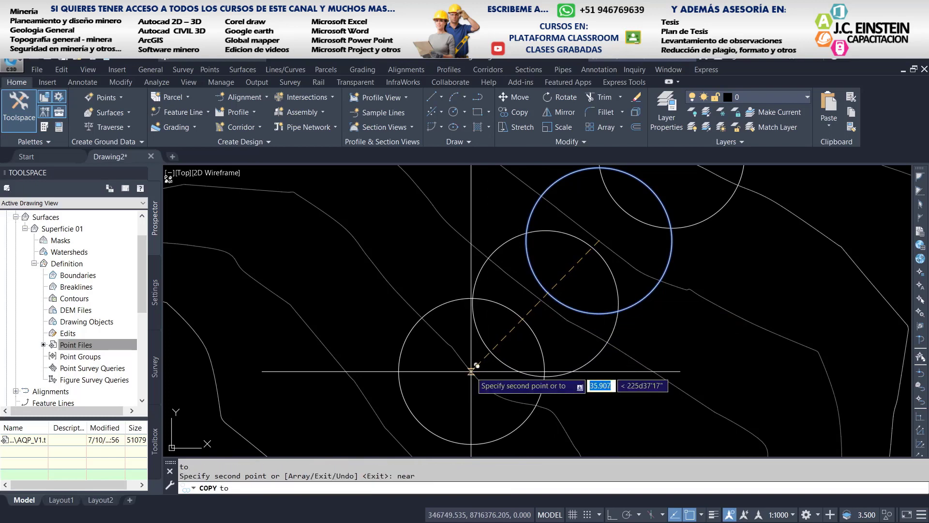
middle_drag(521, 320, 579, 246)
scroll(579, 246, down, 2)
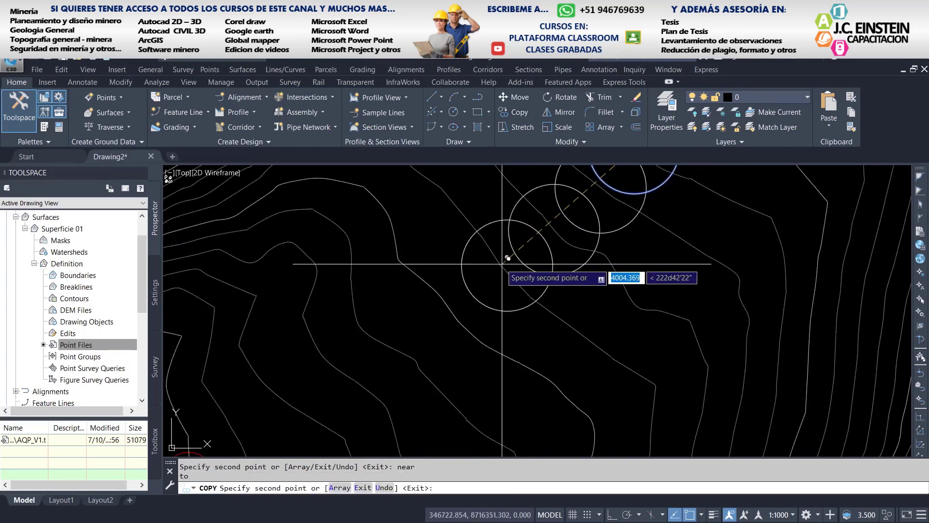
text(near)
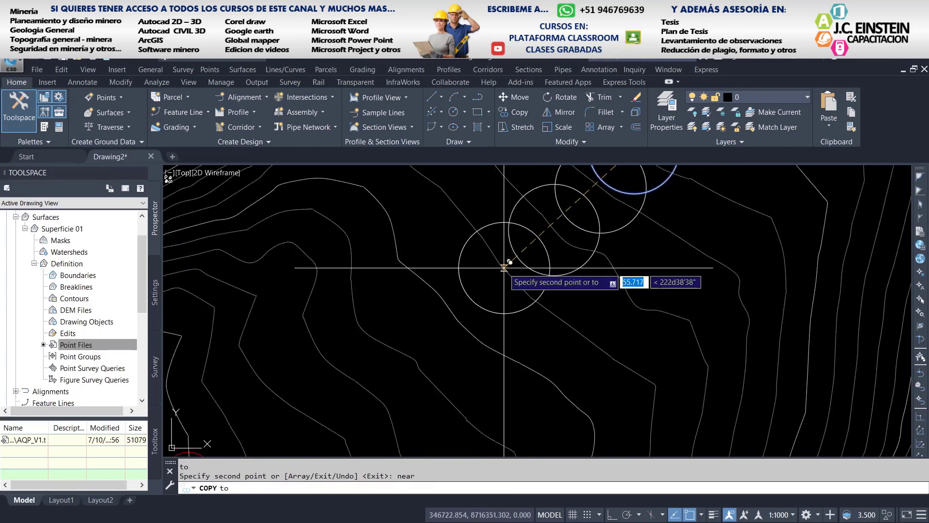
key(Return)
click(508, 272)
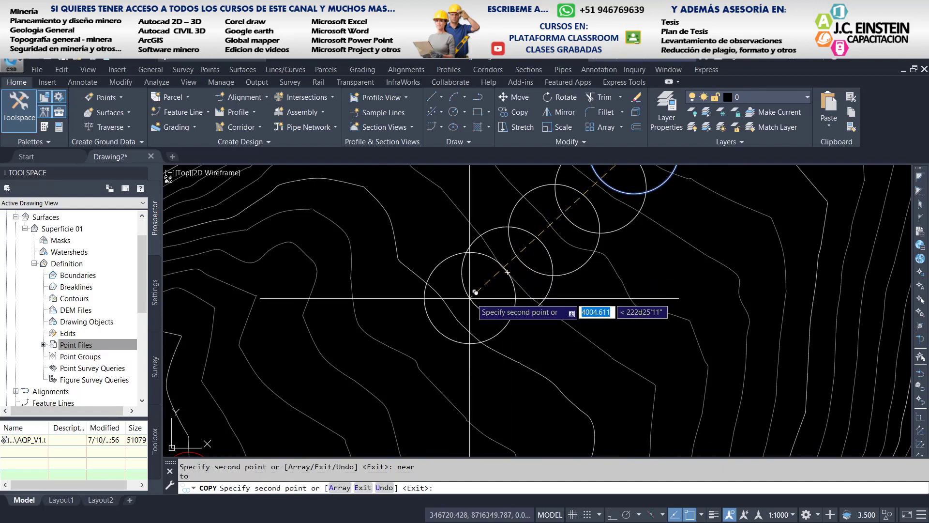
text(near)
key(Return)
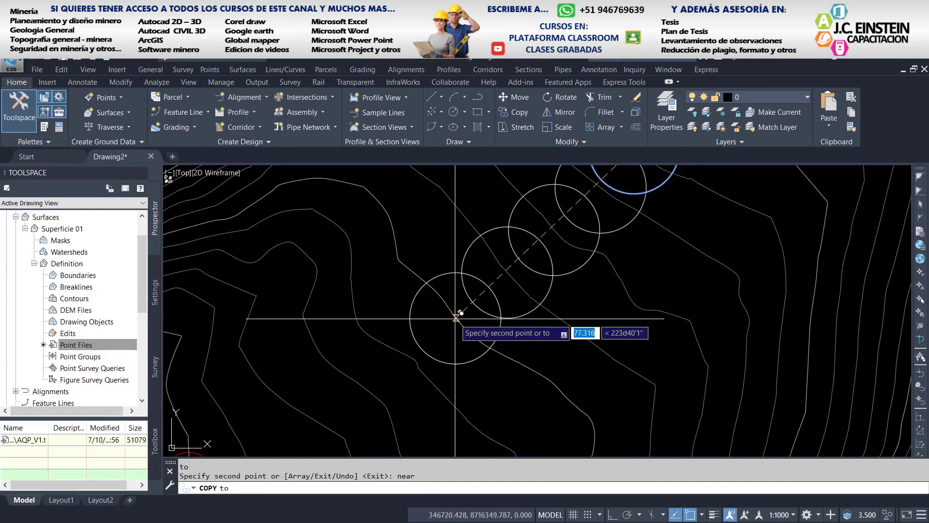
scroll(531, 304, down, 6)
scroll(531, 304, up, 1)
scroll(514, 334, up, 2)
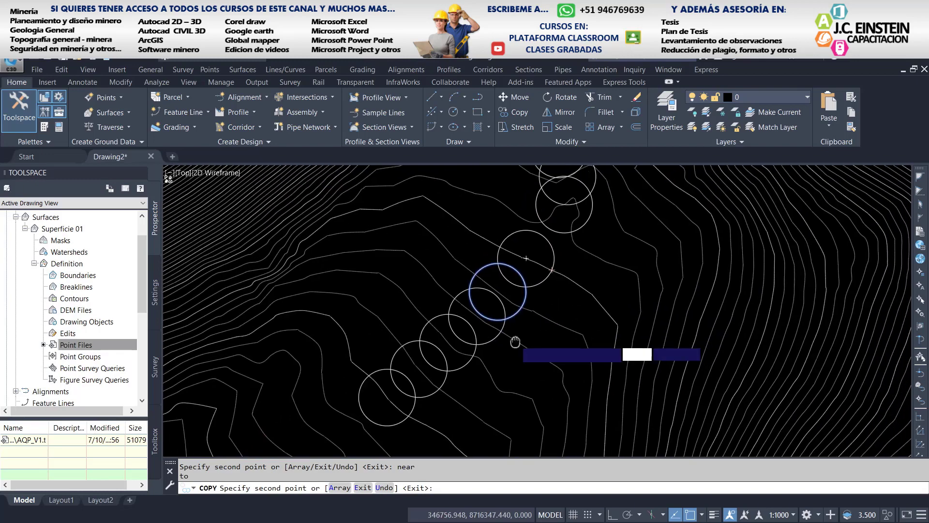
scroll(533, 300, down, 1)
middle_drag(563, 291, 561, 296)
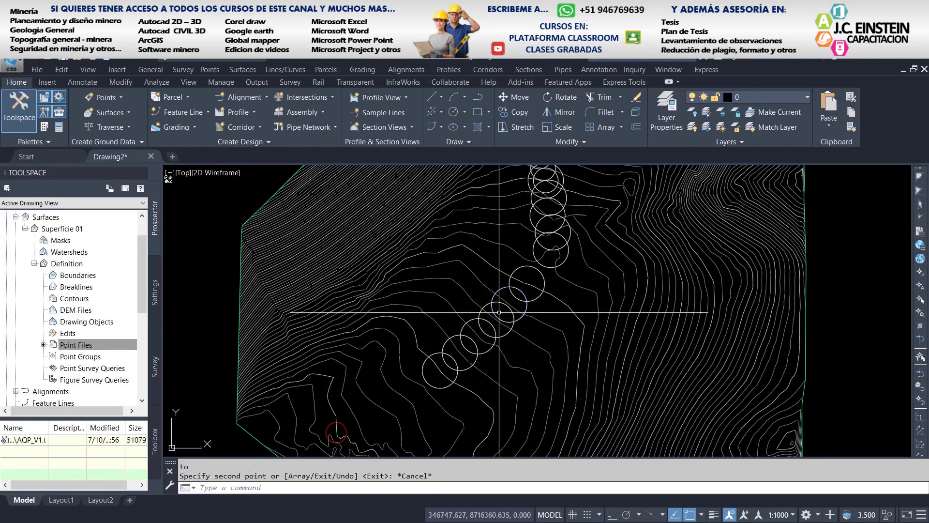
key(alt+Tab)
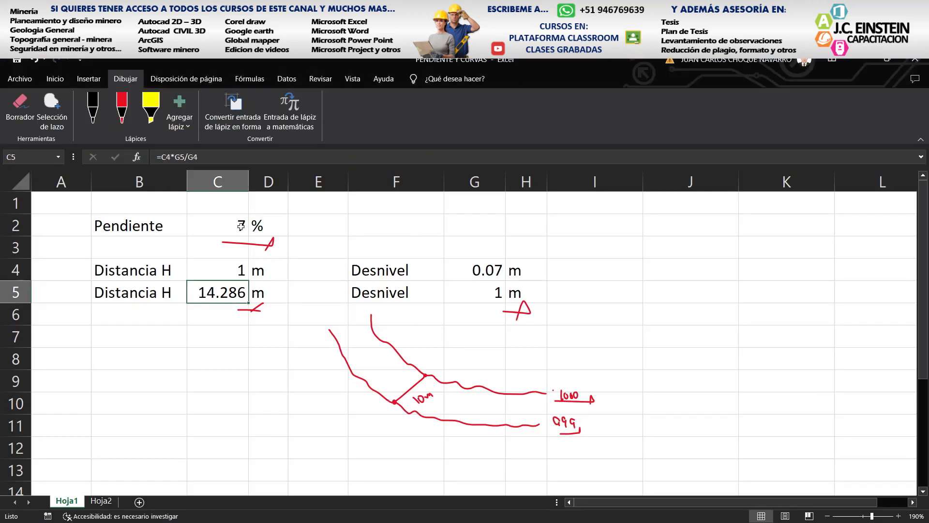
text(5)
key(Return)
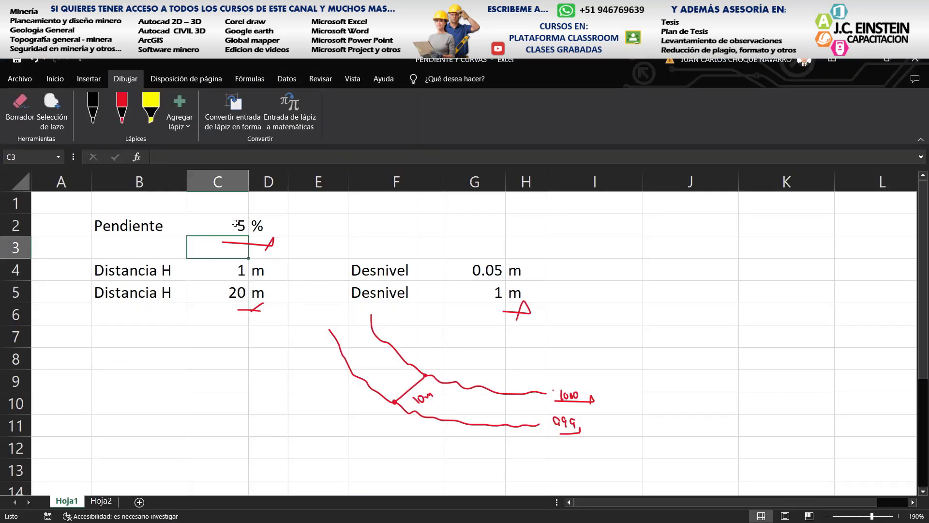
- Back in the drawing, delete the first misplaced circles at the chain's lower end
key(alt+Tab)
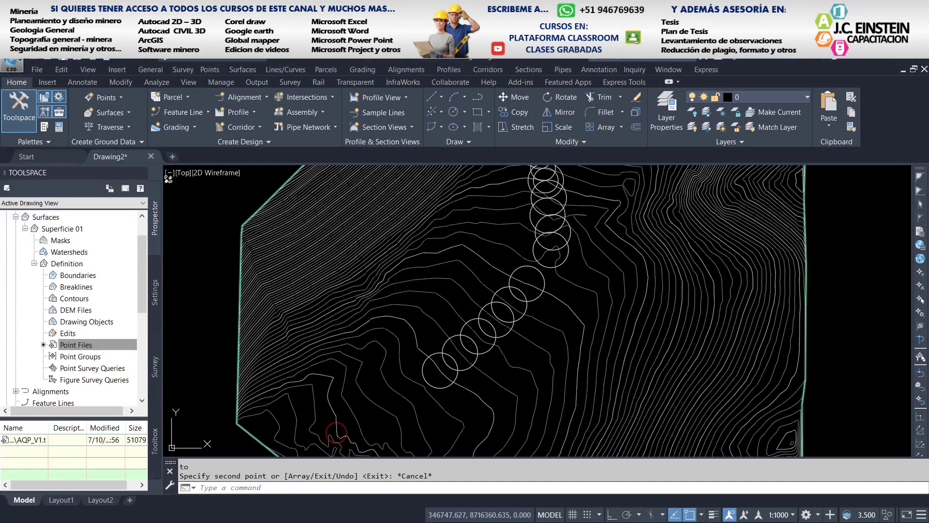
click(544, 287)
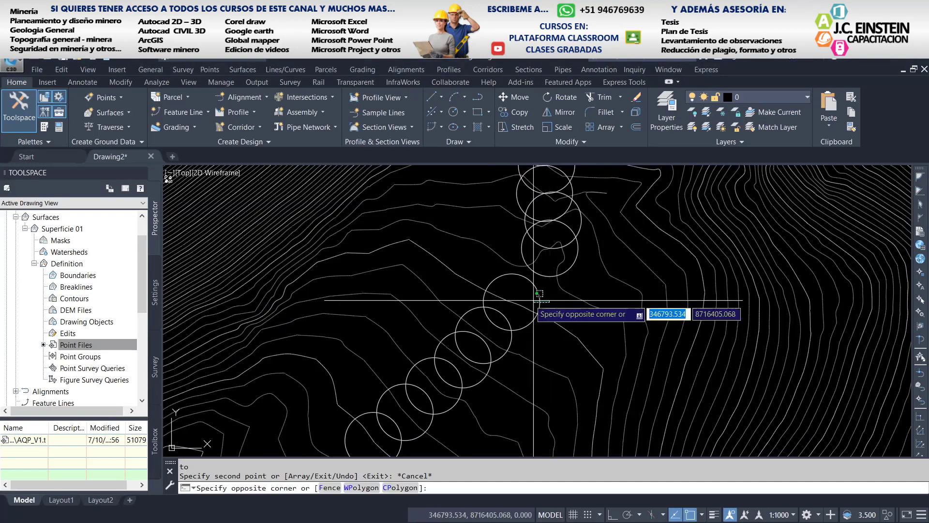
click(514, 305)
middle_drag(531, 350, 542, 296)
click(542, 296)
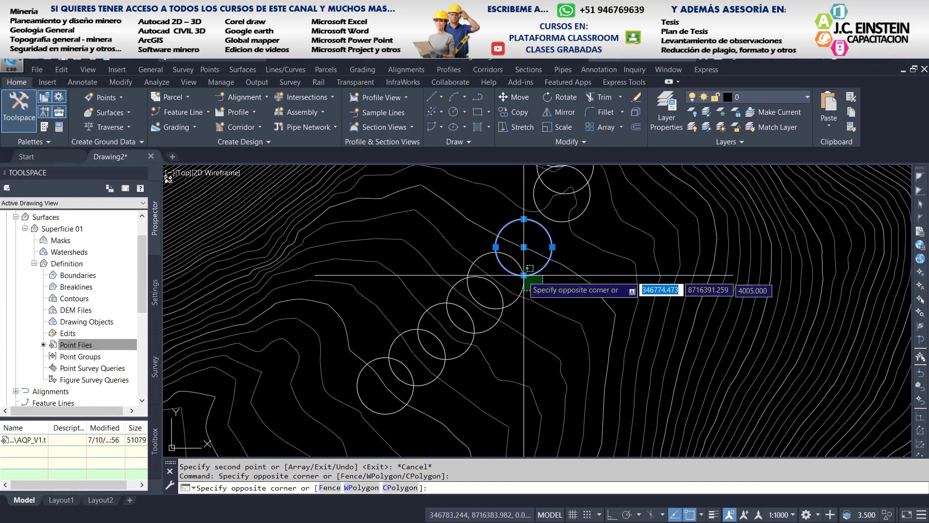
click(508, 268)
key(Delete)
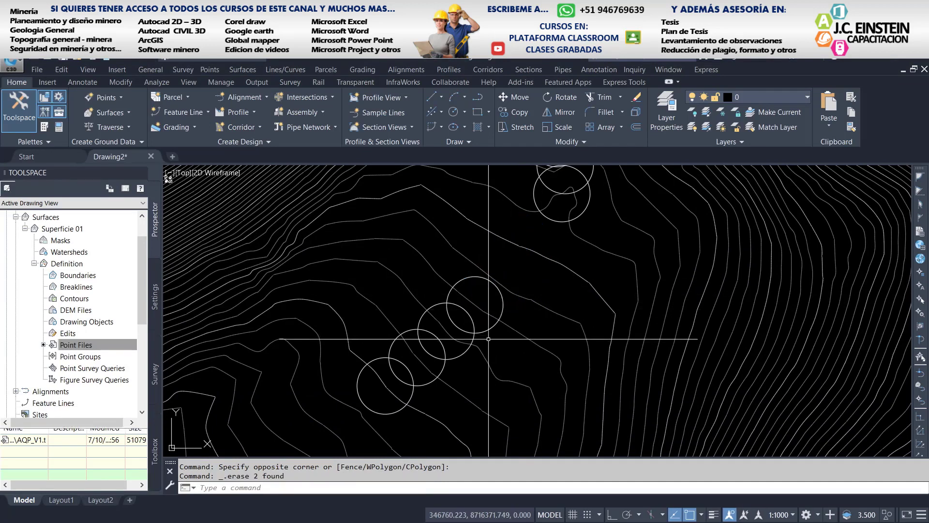
- Delete the remaining unwanted lower circles along the chain
click(489, 290)
click(448, 356)
key(Delete)
click(448, 356)
key(Delete)
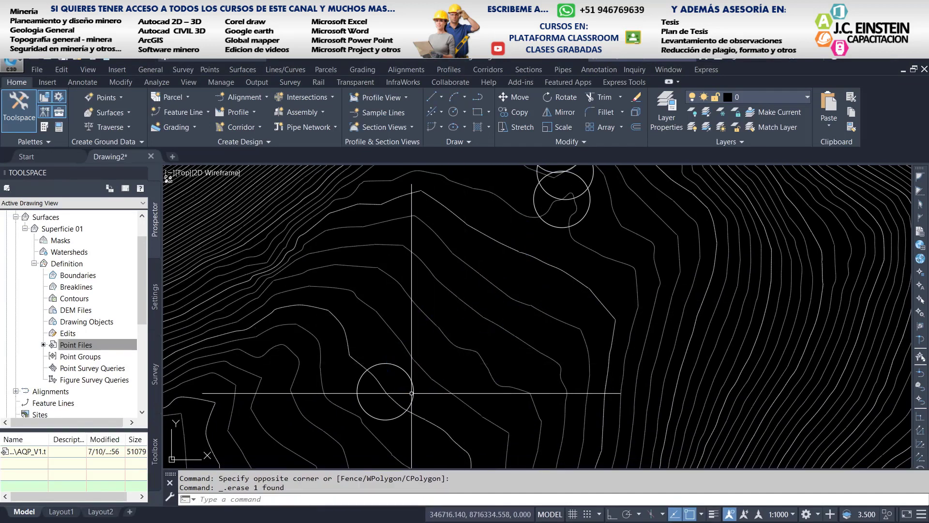
click(518, 334)
click(388, 383)
key(Delete)
- Draw a radius-20 circle centred where the chain meets the contour
text(c)
key(Return)
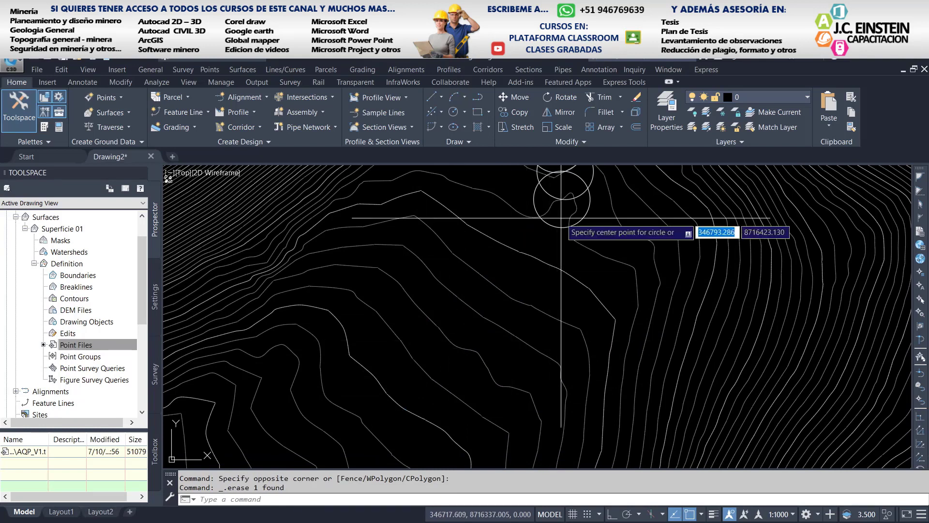
scroll(620, 249, up, 5)
click(478, 211)
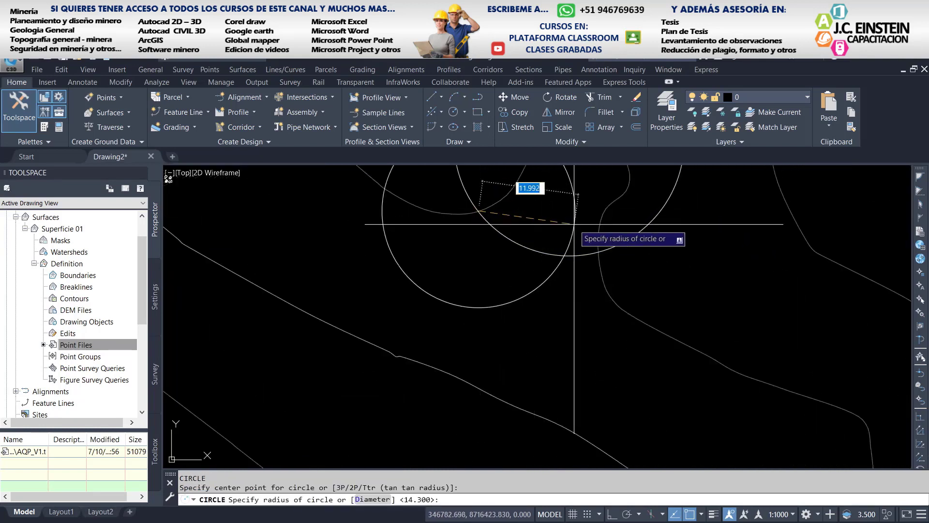
text(20)
key(Return)
- Draw another radius-20 circle centred on the next contour line using Nearest snap
scroll(532, 262, down, 2)
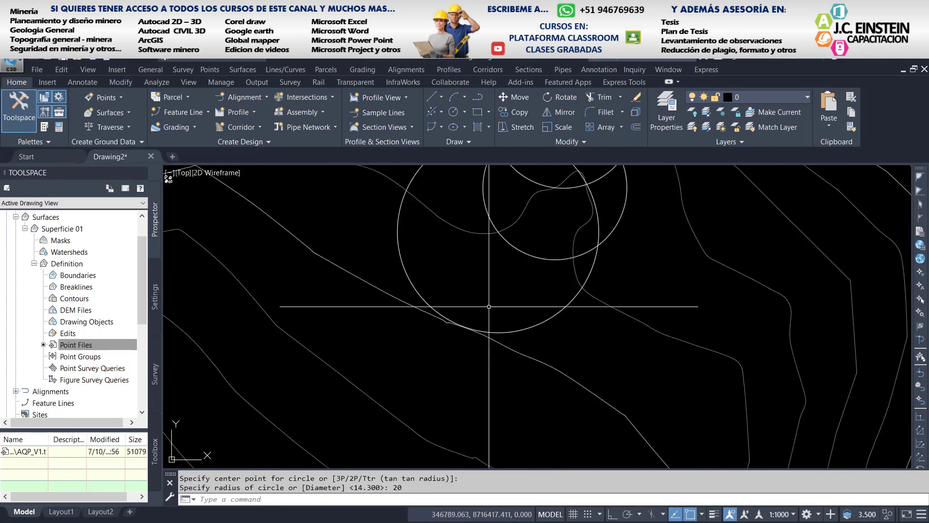
scroll(465, 330, up, 2)
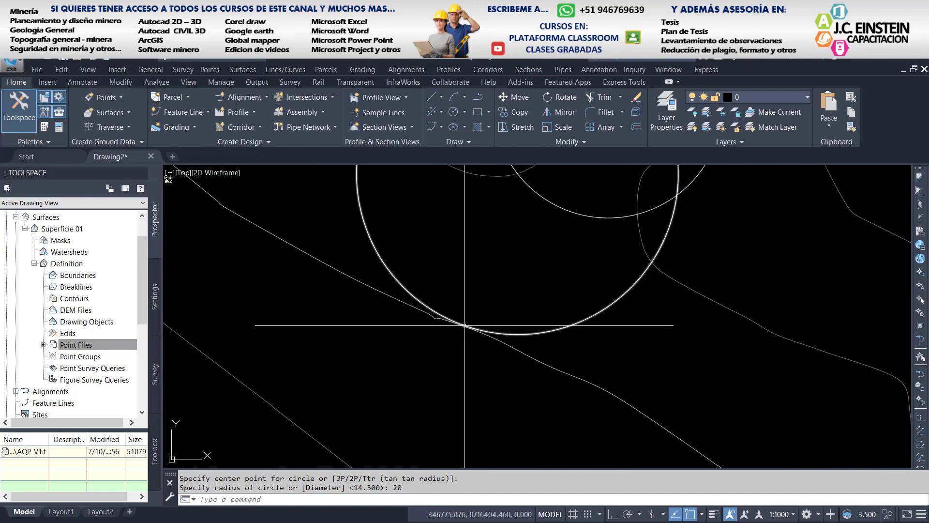
scroll(464, 325, up, 2)
key(Return)
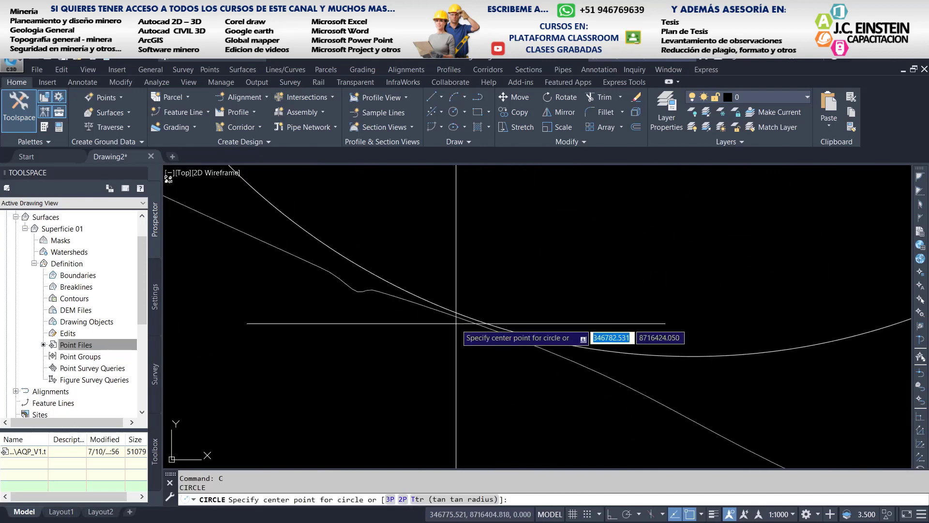
scroll(460, 328, down, 1)
scroll(460, 324, down, 2)
scroll(506, 227, up, 1)
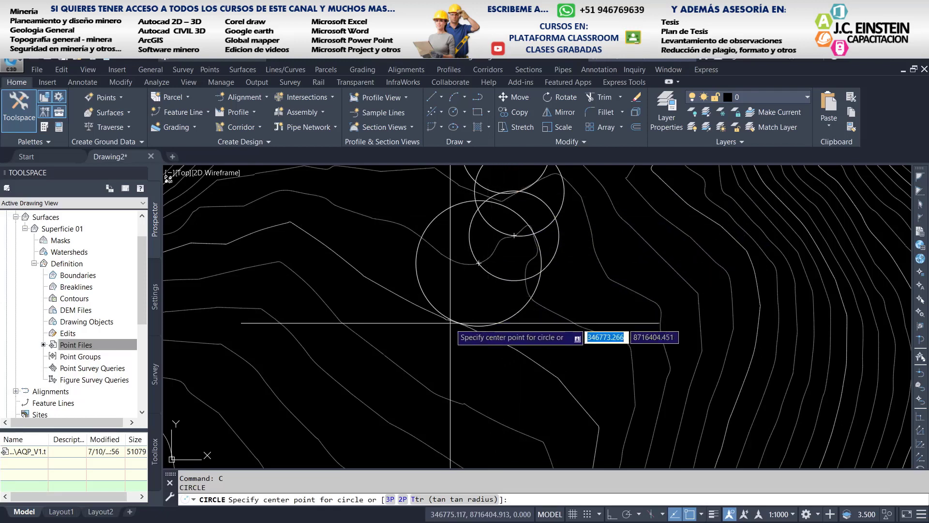
scroll(452, 317, up, 2)
scroll(447, 316, up, 2)
text(near)
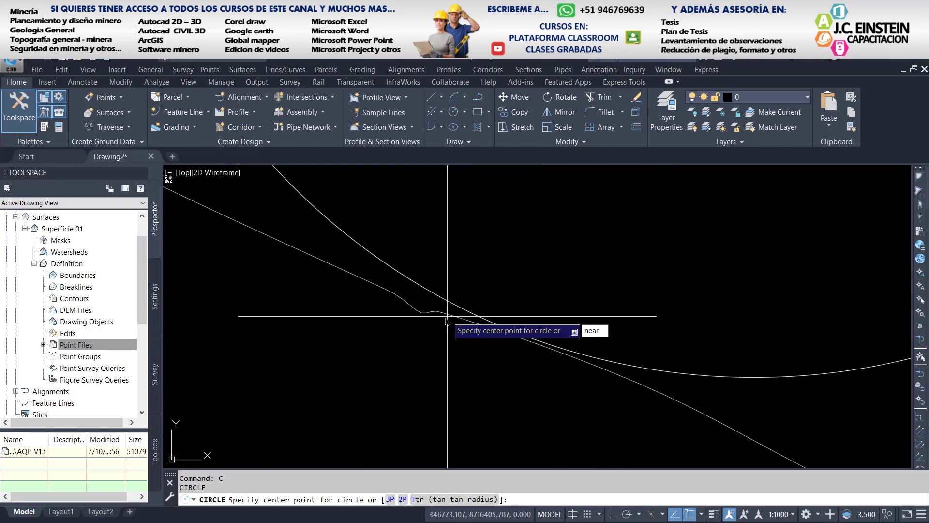
key(Return)
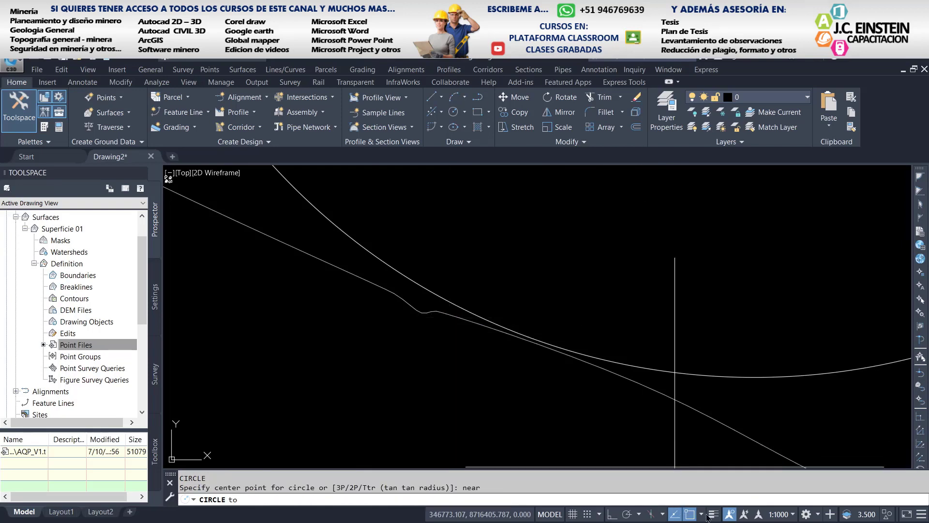
click(702, 515)
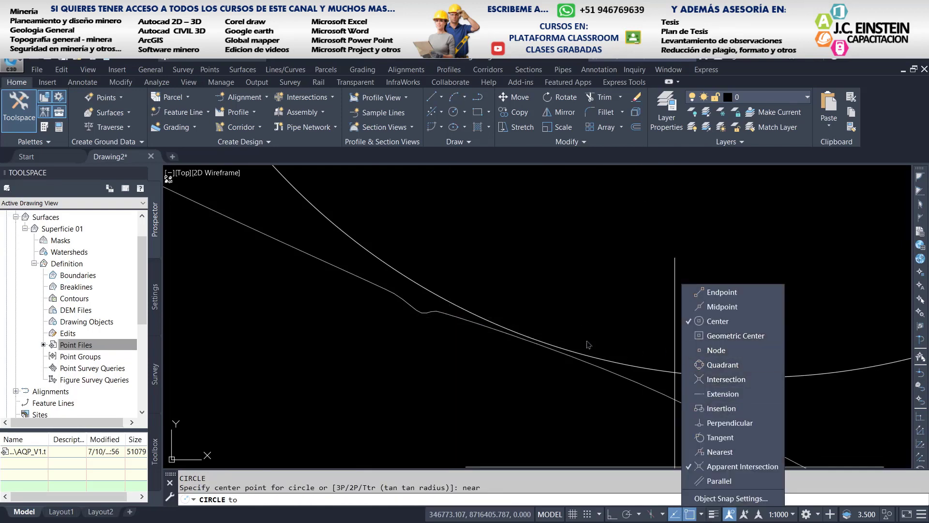
click(472, 286)
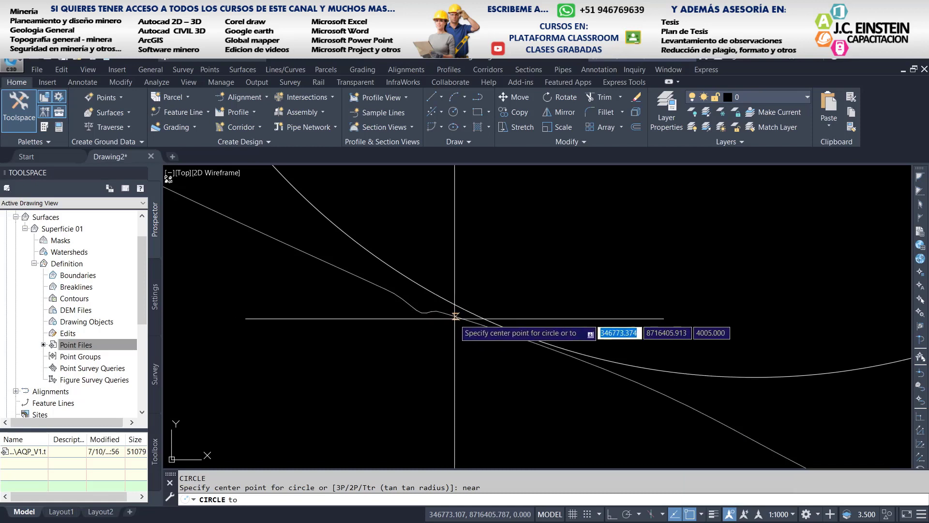
click(455, 317)
key(Return)
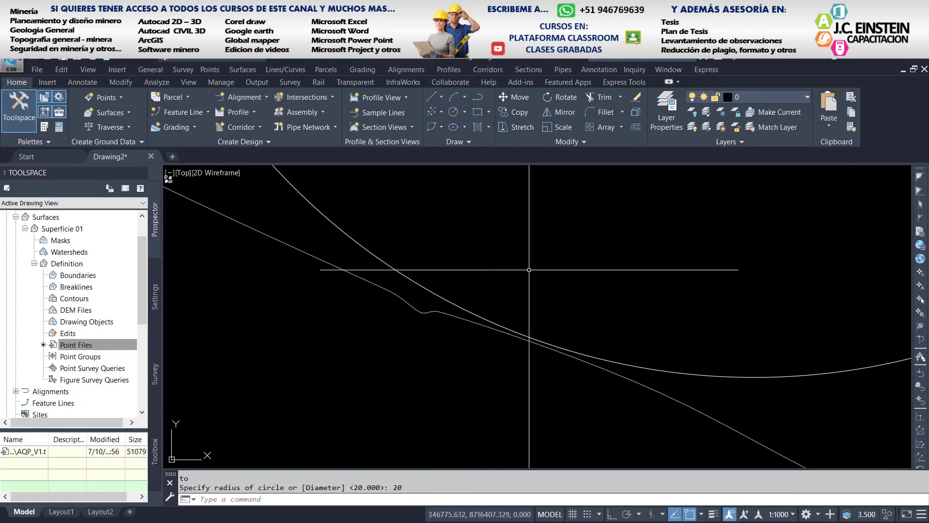
- Select the newly drawn radius-20 circle
scroll(533, 269, down, 2)
scroll(499, 321, up, 3)
drag(553, 357, 539, 335)
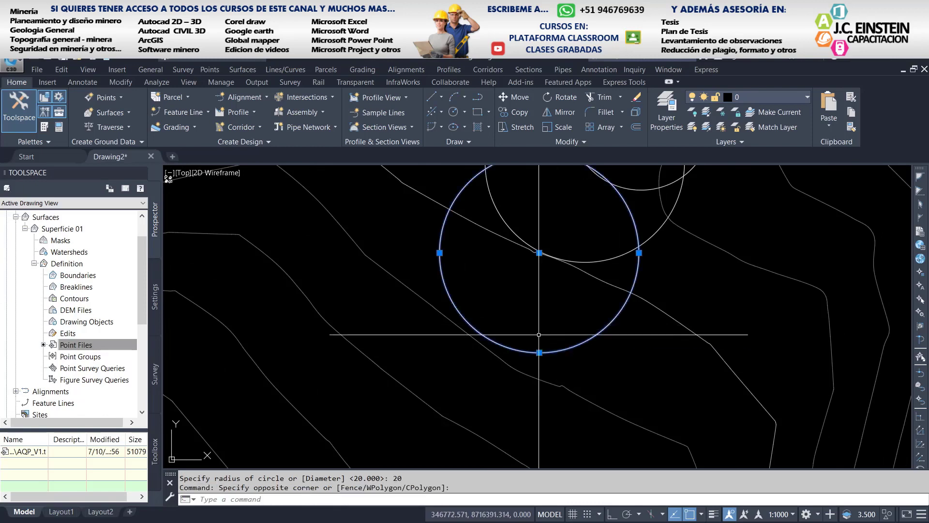
- Copy the circle from its centre onto the next contour with the Nearest snap
text(co)
key(Return)
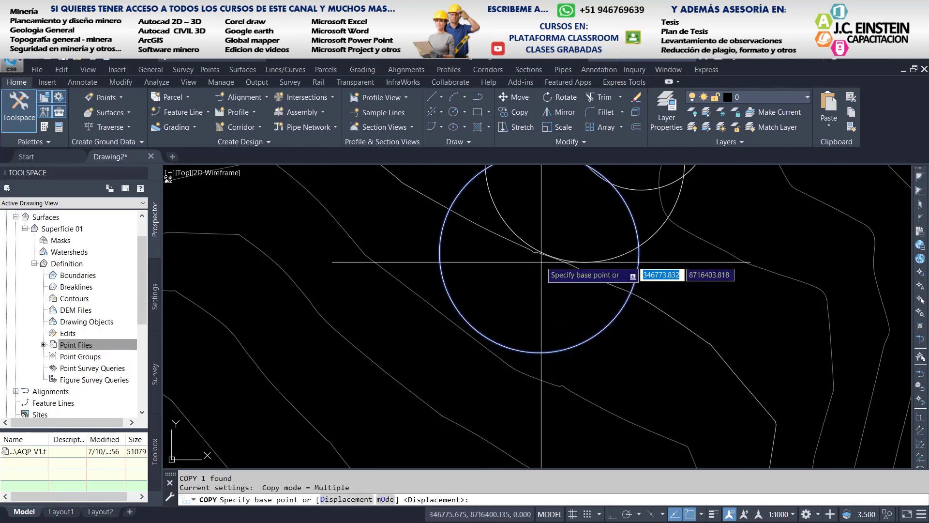
click(538, 351)
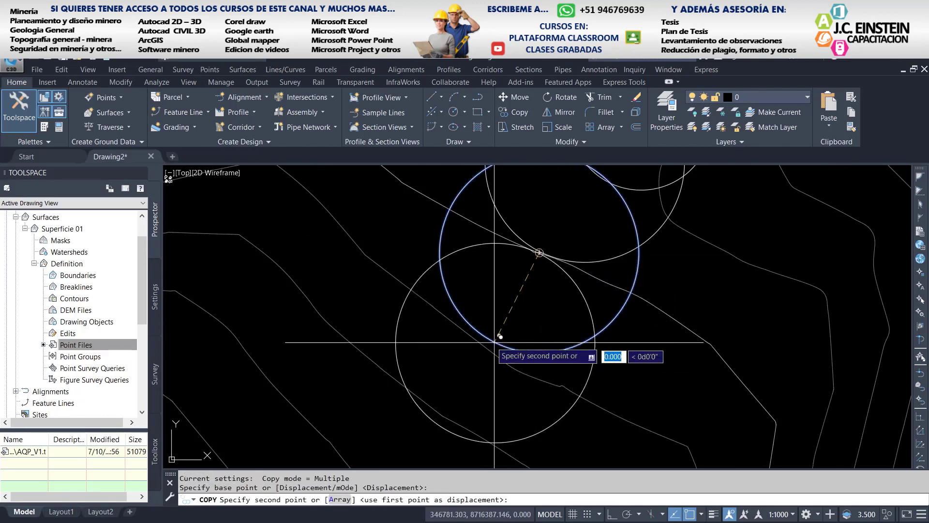
scroll(473, 335, up, 3)
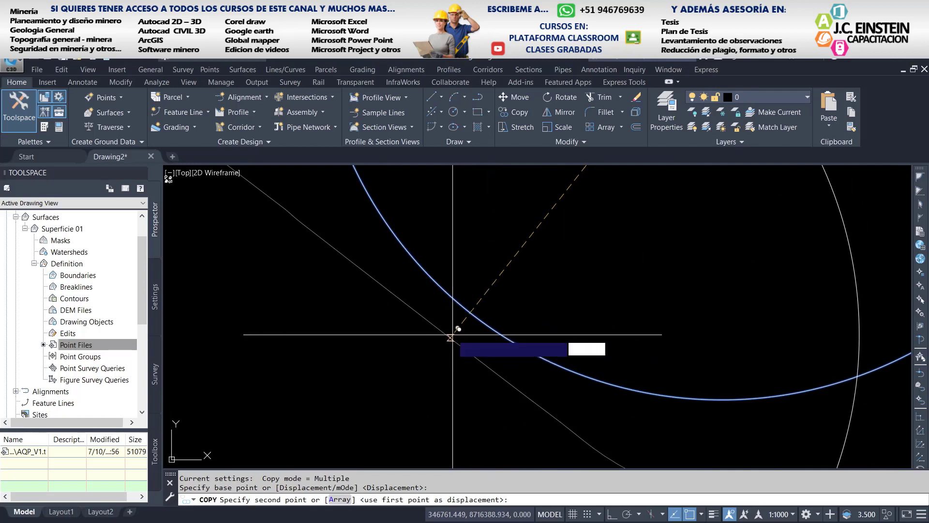
text(near)
key(Return)
scroll(491, 326, up, 3)
click(483, 344)
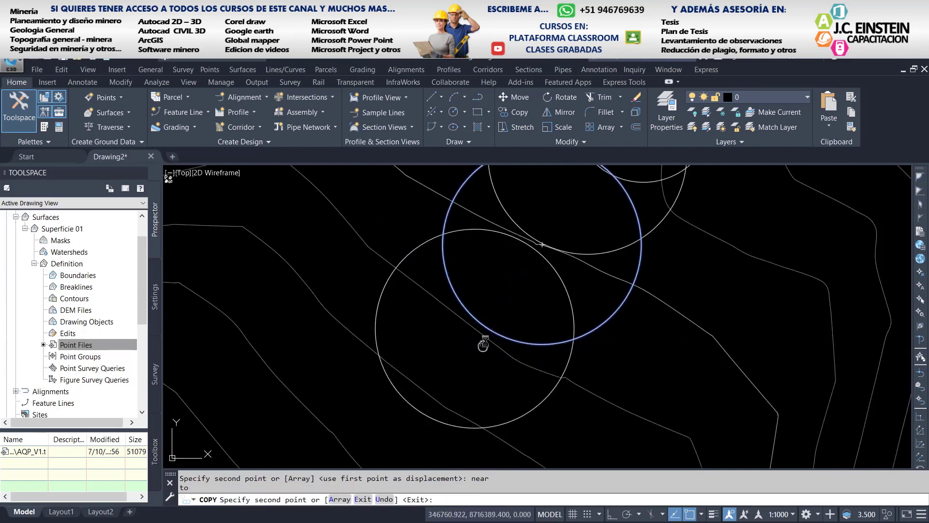
middle_drag(483, 344, 499, 316)
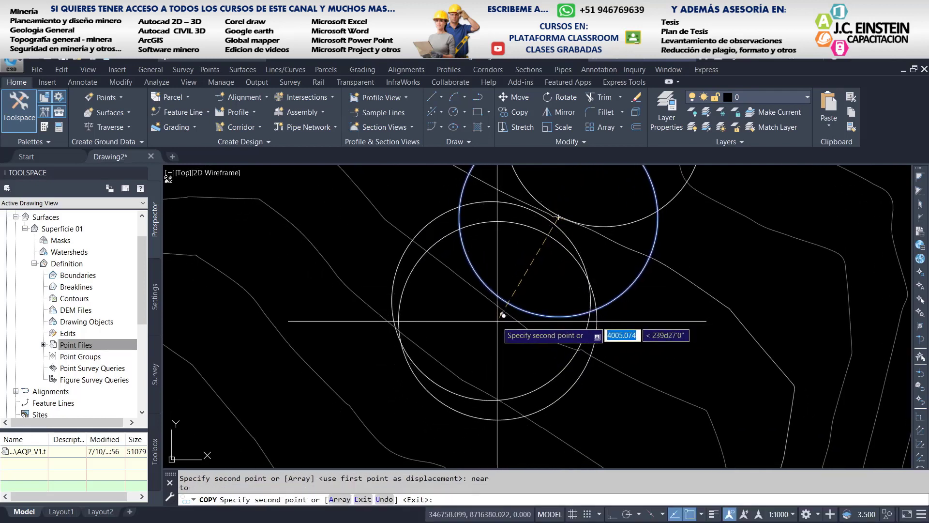
- Place further circle copies on the successive contours down the slope
scroll(503, 315, down, 2)
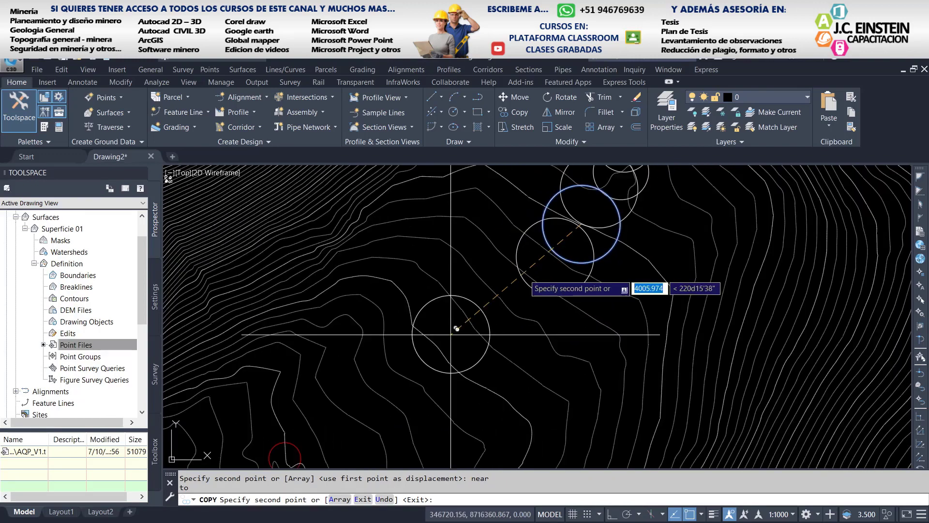
scroll(532, 289, down, 4)
scroll(537, 289, up, 2)
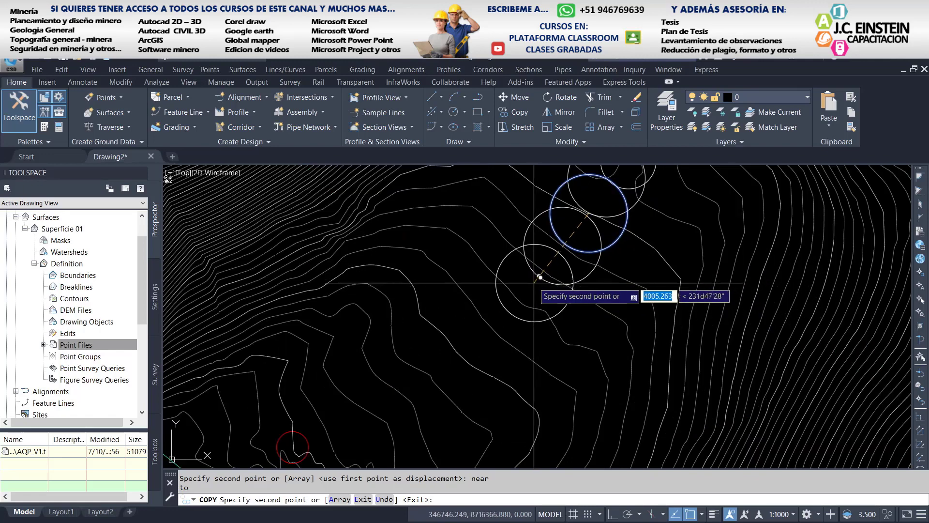
click(565, 284)
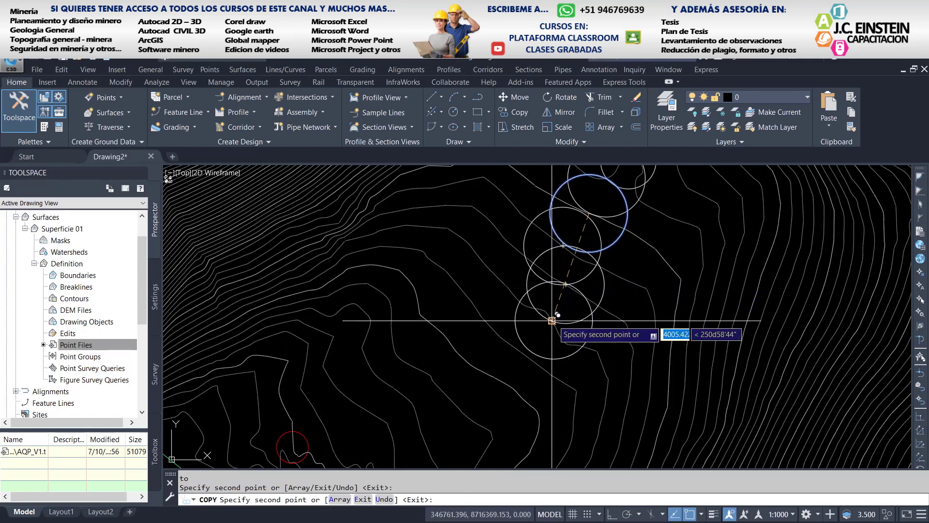
click(556, 321)
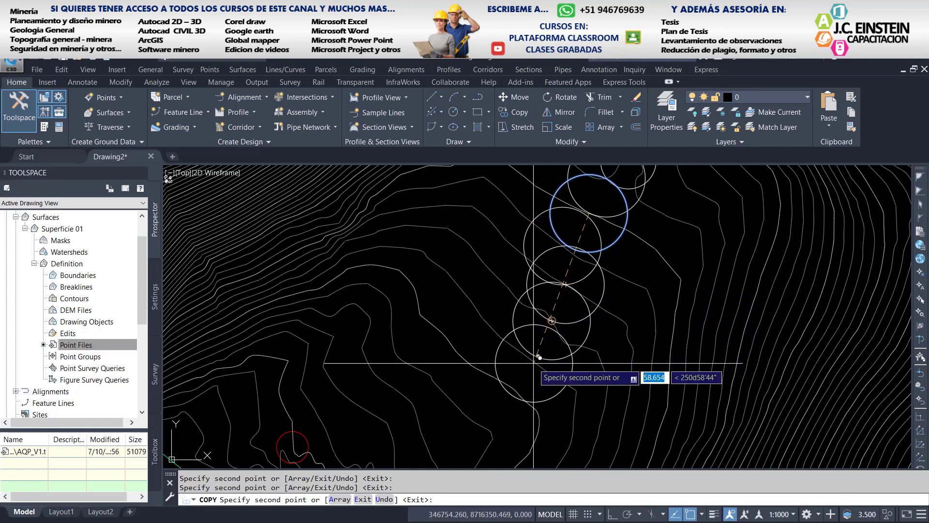
text(near)
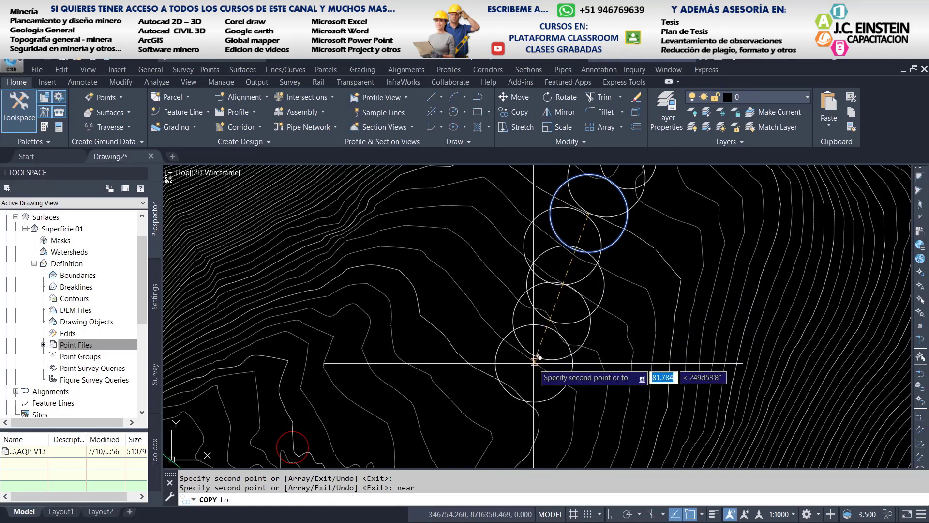
key(Return)
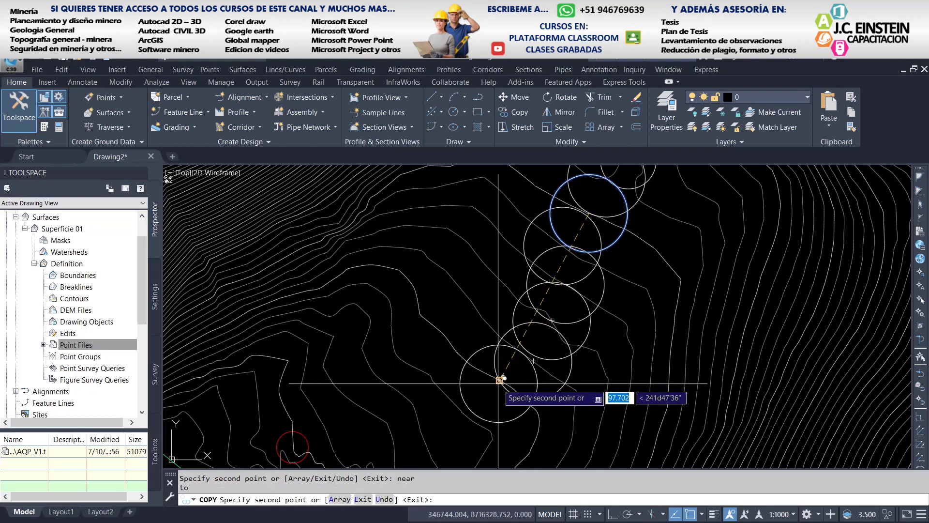
click(500, 380)
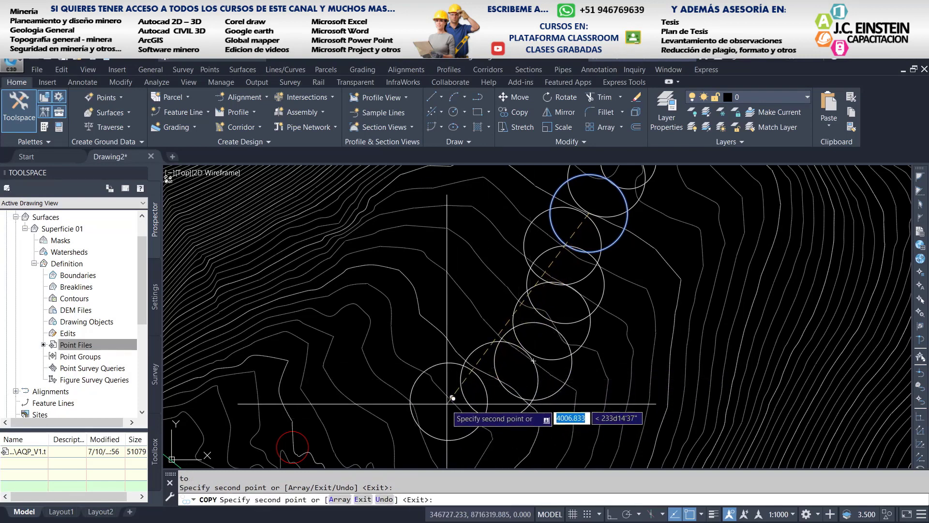
key(Return)
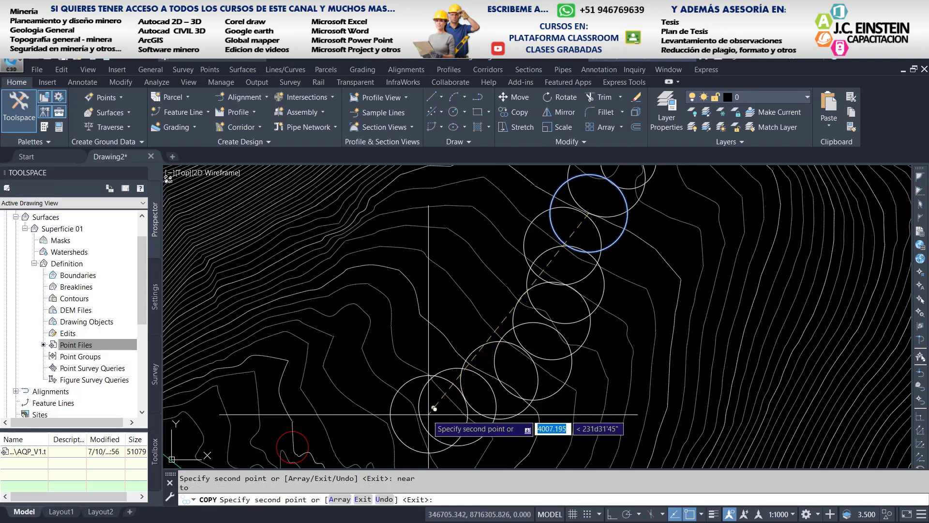
- Continue the circle copies down to the red marked point at lower left
text(ar)
key(Return)
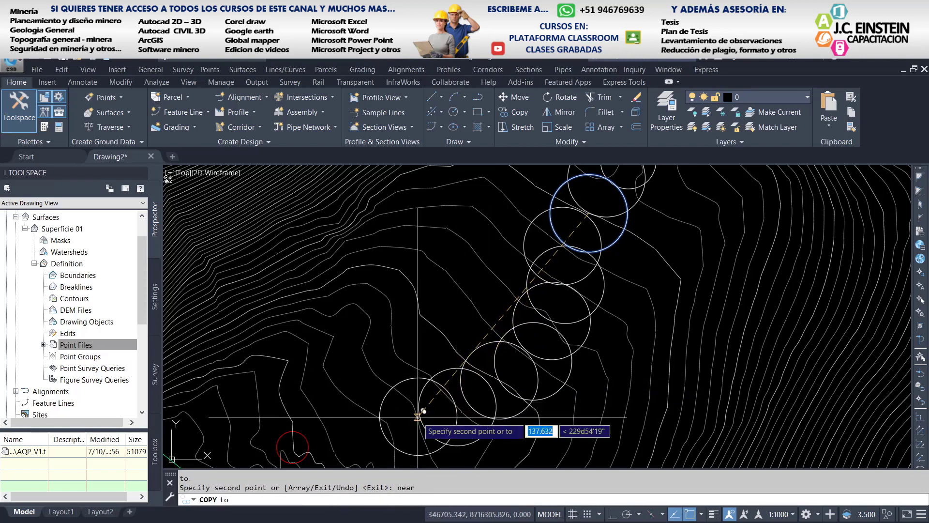
click(418, 417)
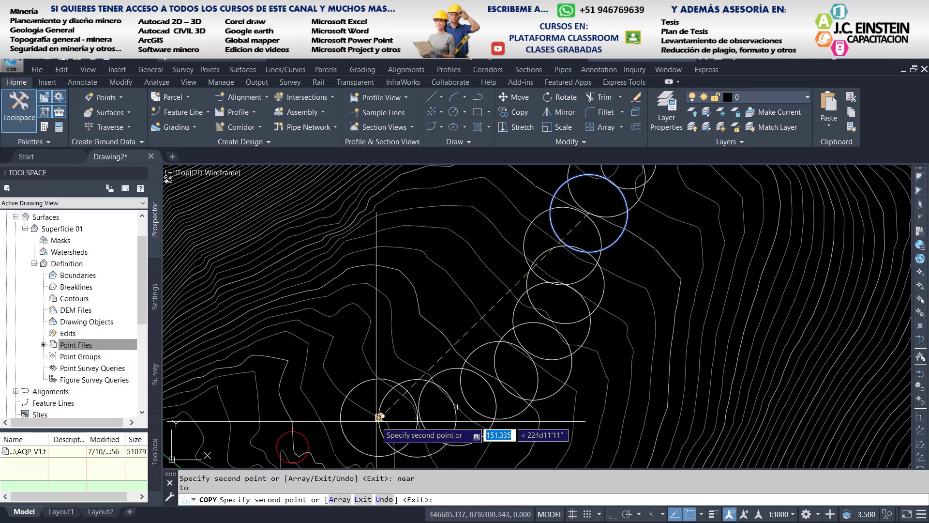
click(378, 418)
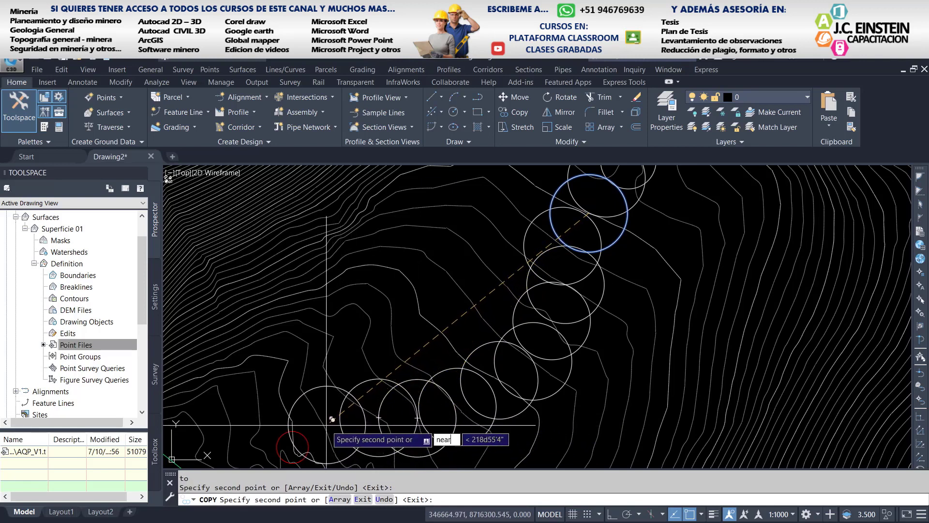
key(Return)
click(324, 425)
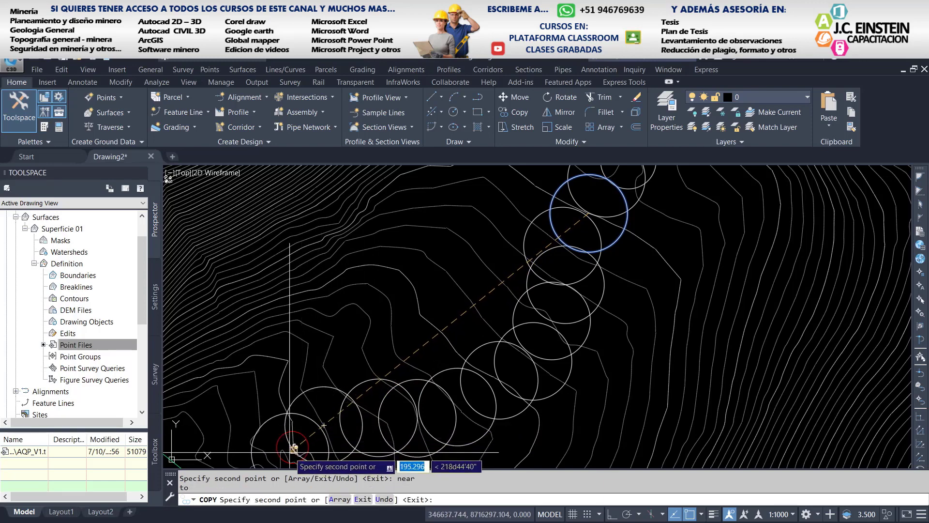
- End the copy and pan and zoom along the whole circle chain between the marked points
key(Escape)
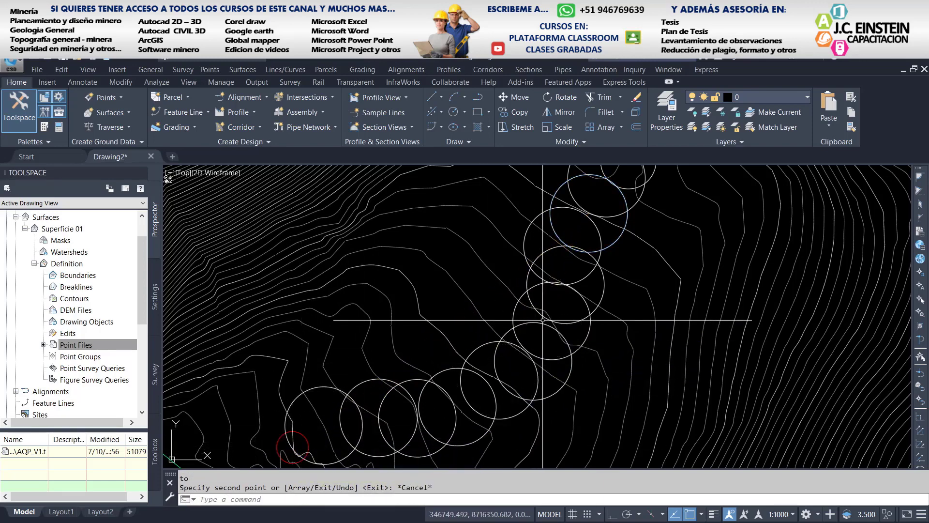
scroll(587, 342, down, 2)
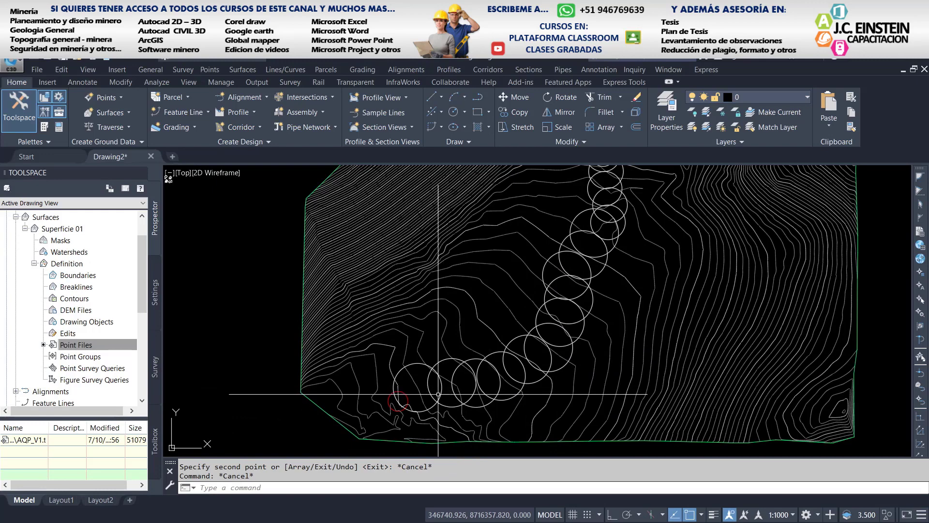
scroll(424, 342, up, 1)
scroll(424, 342, up, 1)
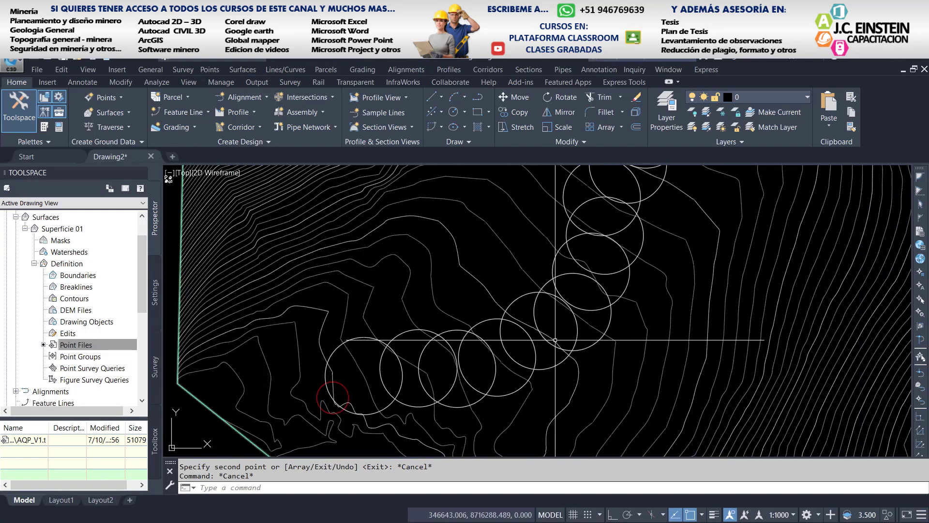
middle_drag(563, 341, 496, 409)
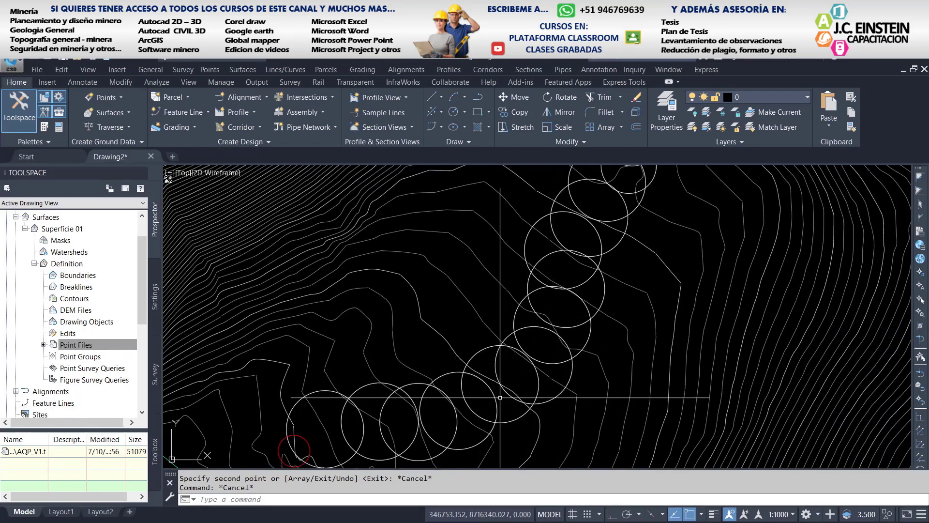
middle_drag(538, 346, 532, 371)
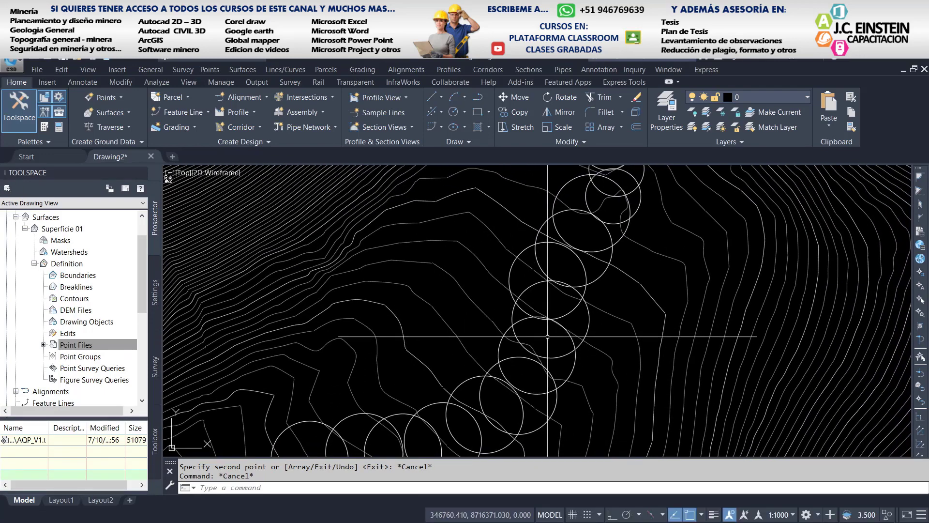
scroll(532, 370, down, 3)
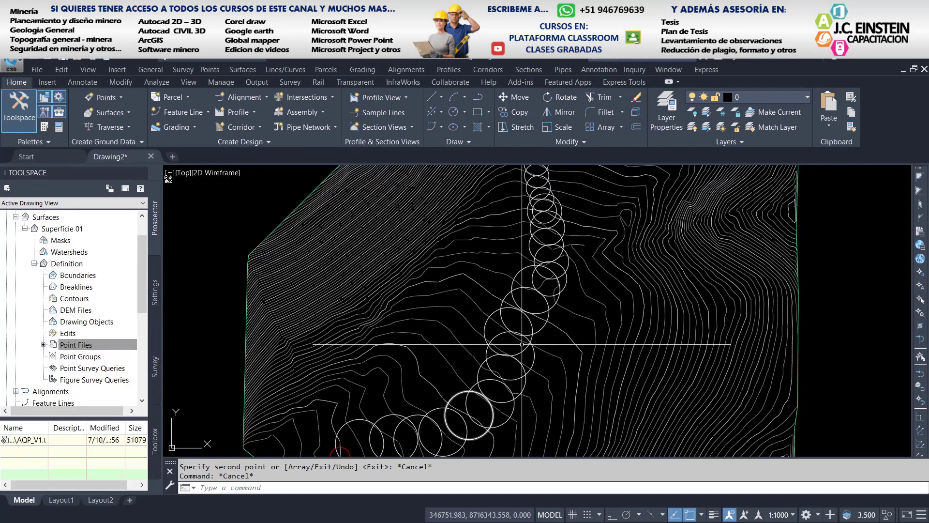
middle_drag(552, 270, 507, 344)
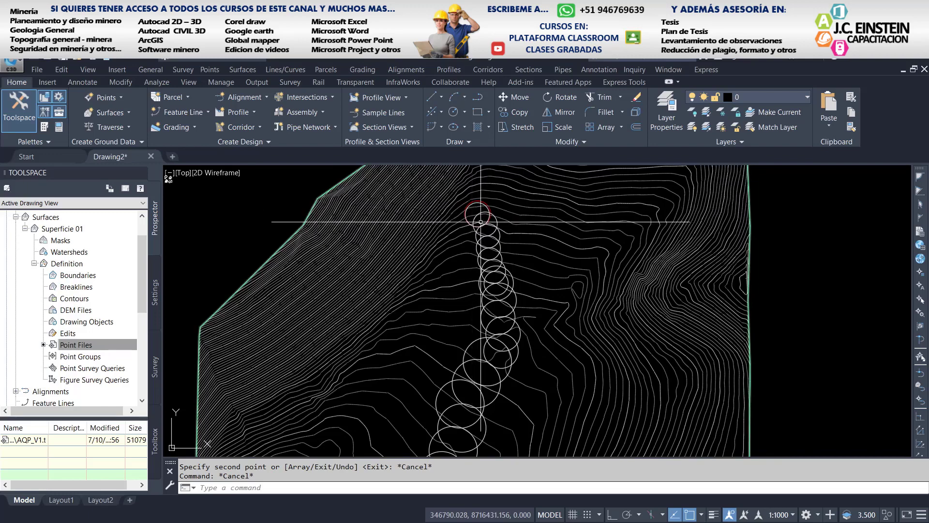
scroll(503, 337, down, 2)
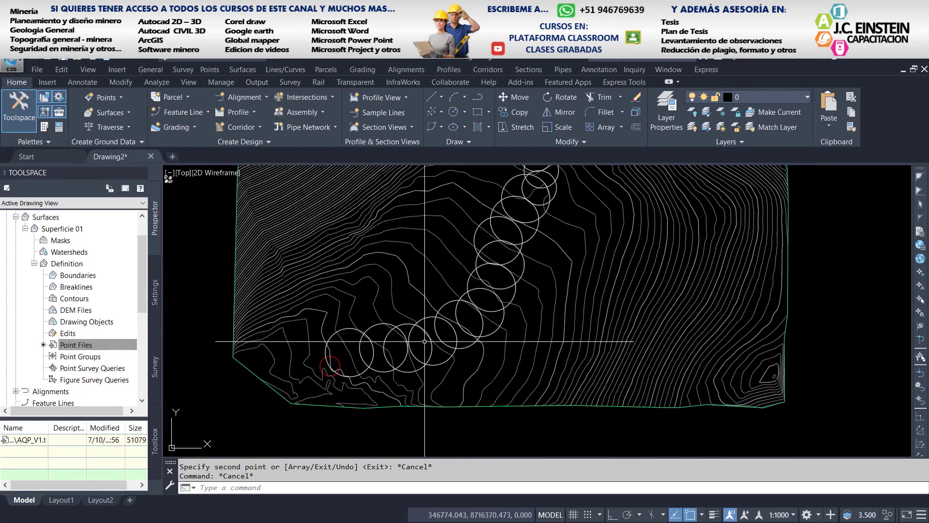
scroll(436, 341, down, 2)
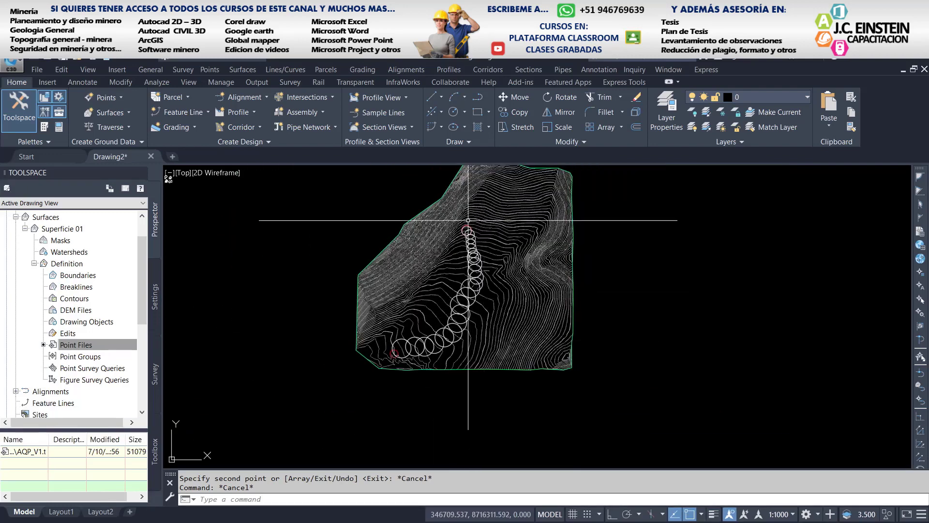
scroll(468, 223, up, 3)
scroll(468, 223, down, 3)
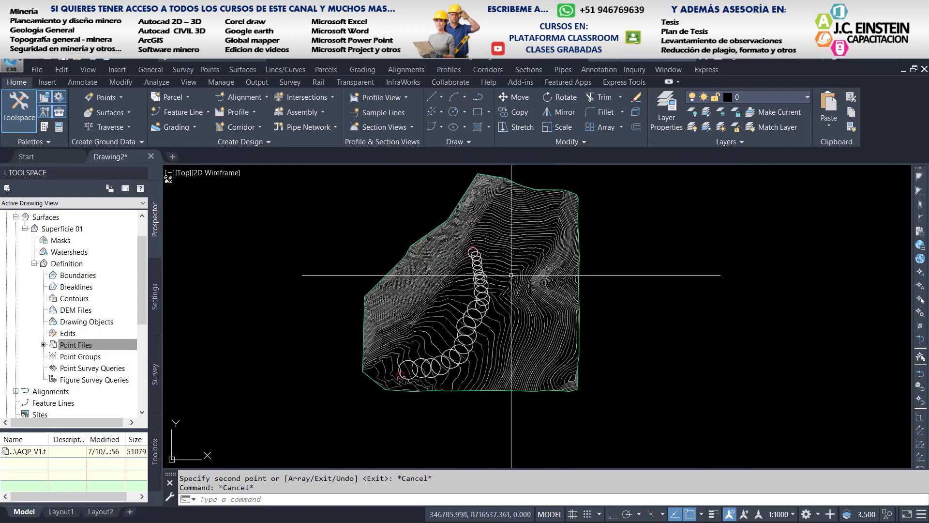
scroll(469, 245, up, 2)
scroll(469, 245, up, 2)
scroll(469, 245, down, 3)
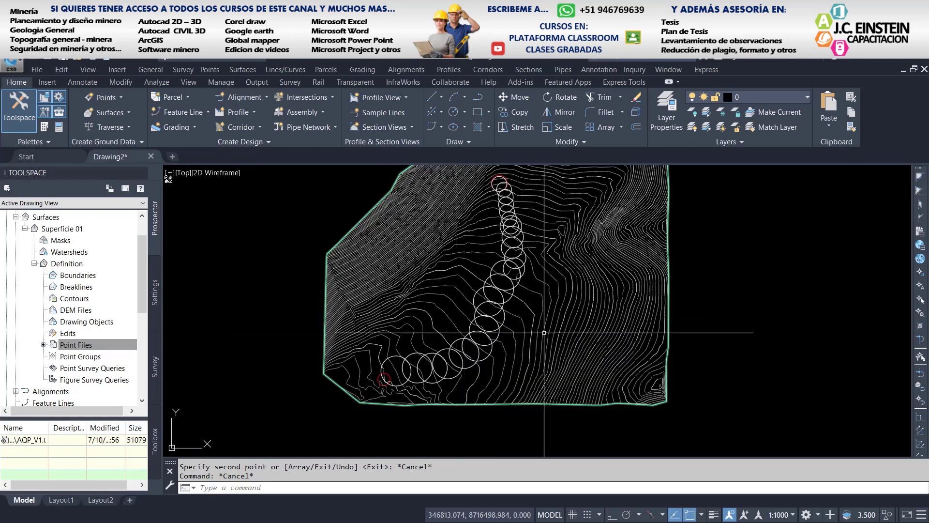
scroll(511, 189, up, 4)
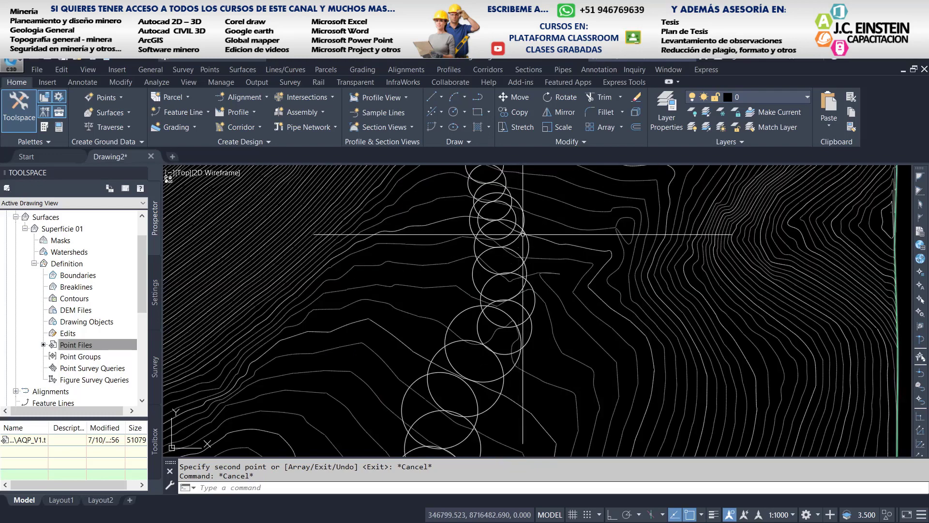
- Turn off the _10% layer from the Layer dropdown
click(762, 100)
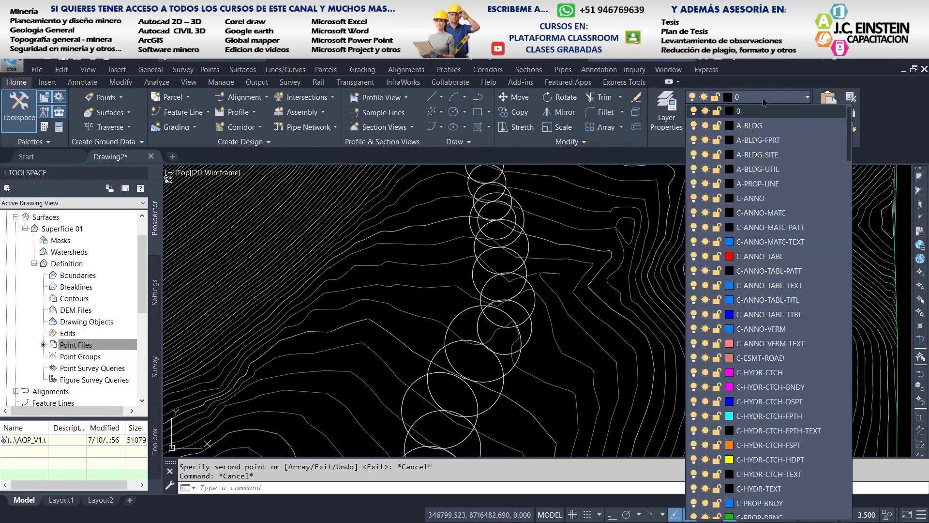
click(692, 114)
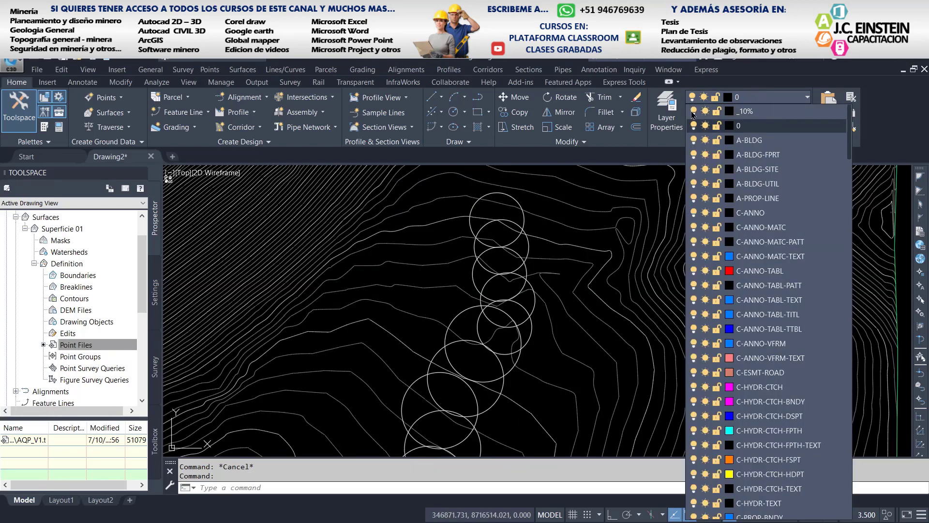
scroll(519, 245, up, 2)
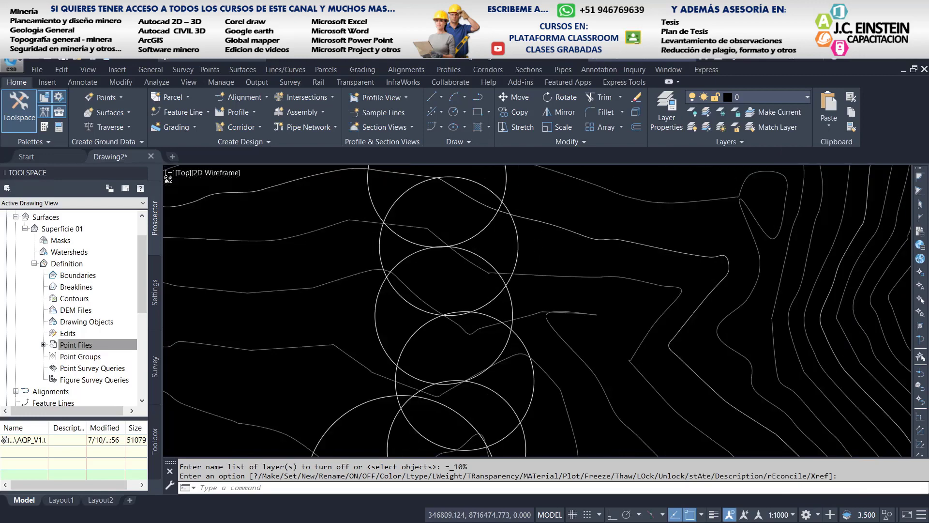
- Window-select the remaining upper and lower circles, then clear the selection
click(523, 251)
click(460, 250)
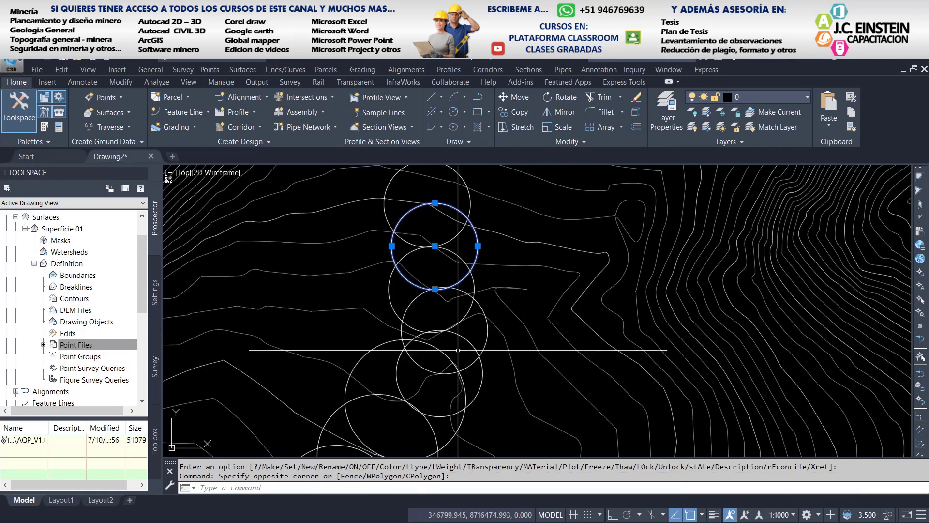
click(465, 387)
click(453, 310)
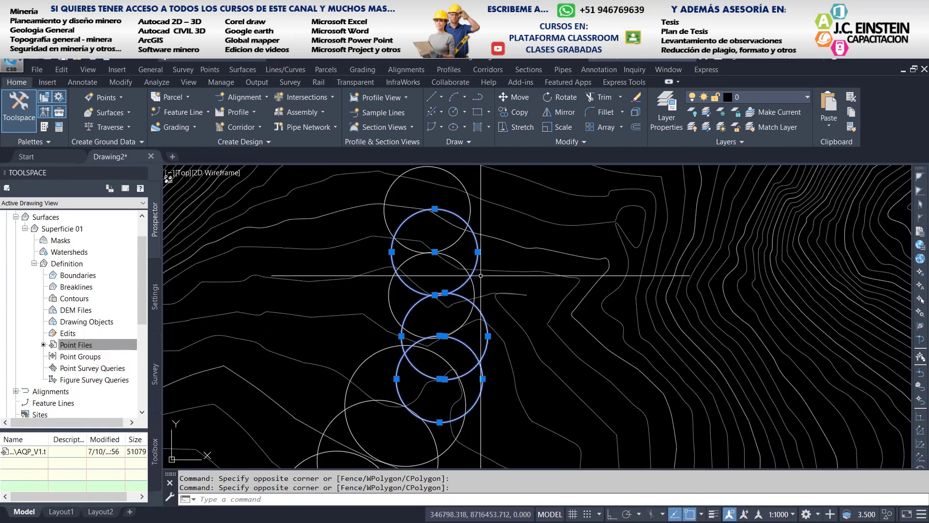
click(457, 255)
click(463, 232)
click(450, 213)
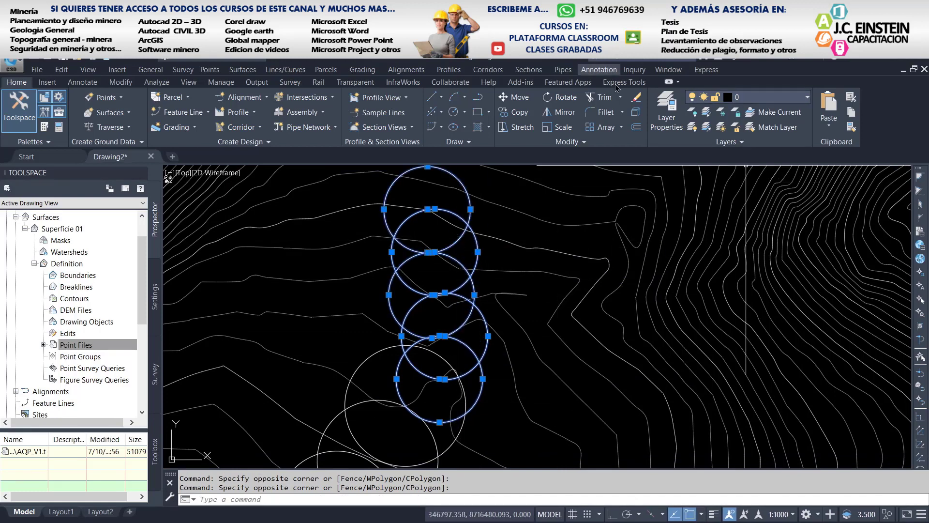
key(Escape)
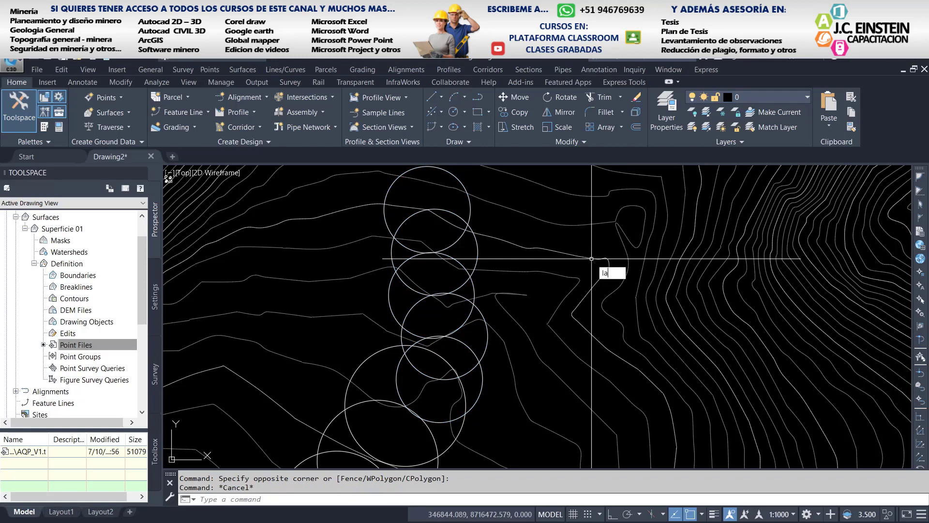
- Add layers _7% and _5% in the Layer Properties Manager and close it
text(la)
key(Return)
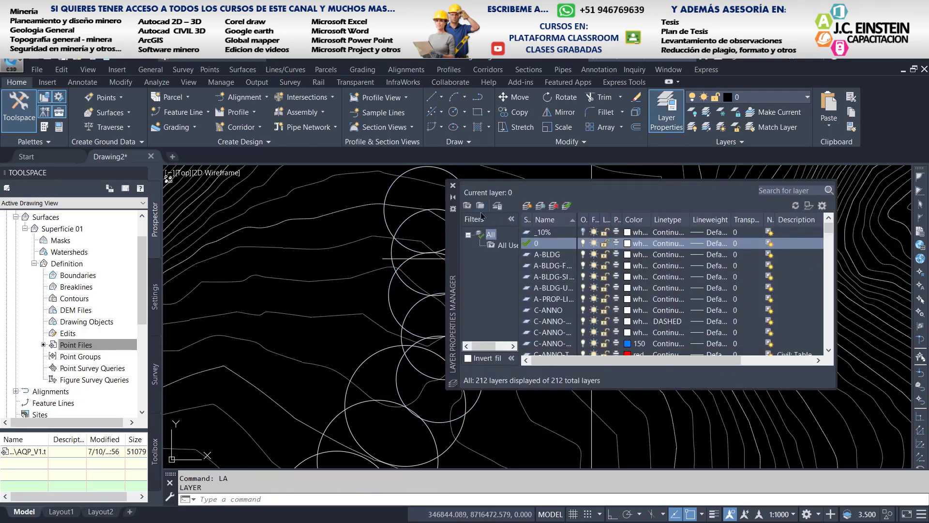
click(528, 207)
text(_5%)
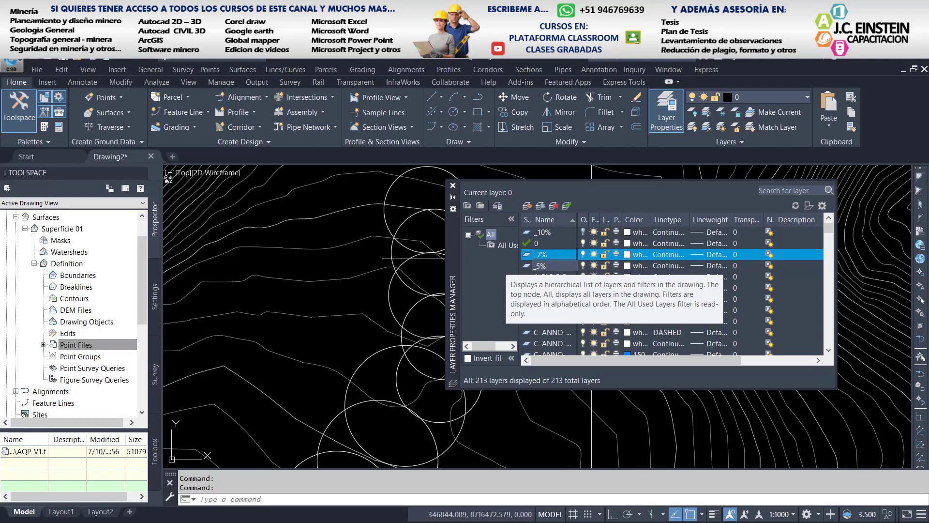
key(Return)
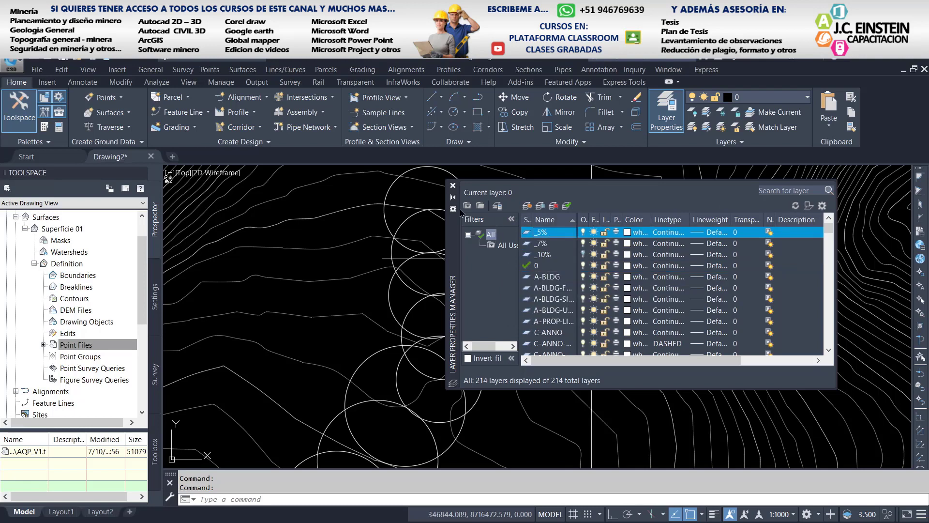
click(453, 185)
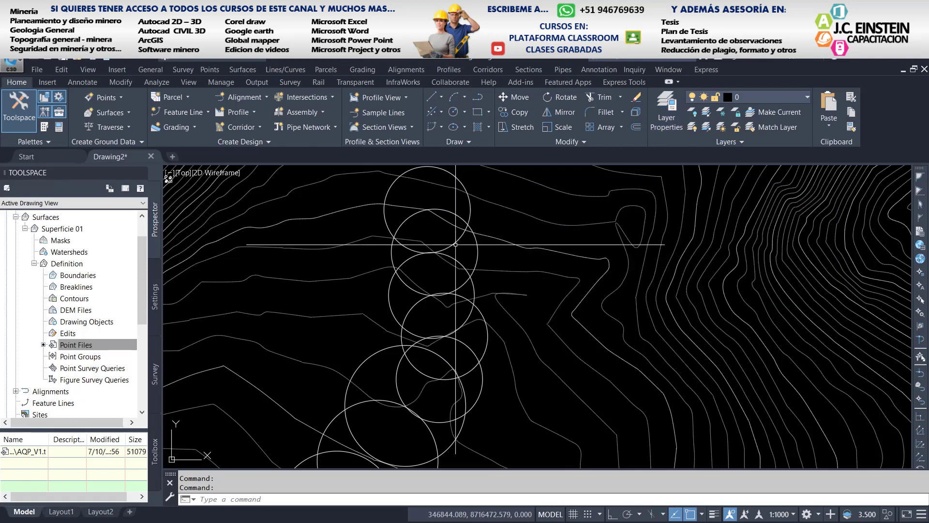
middle_drag(471, 253, 495, 273)
- Select the three upper circles plus two more circles in the chain
key(Escape)
click(504, 208)
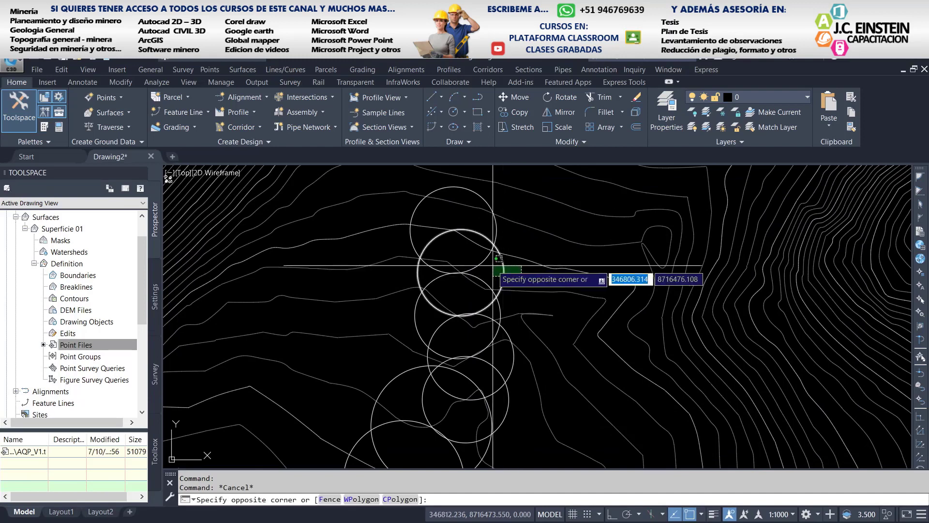
click(478, 261)
right_click(478, 261)
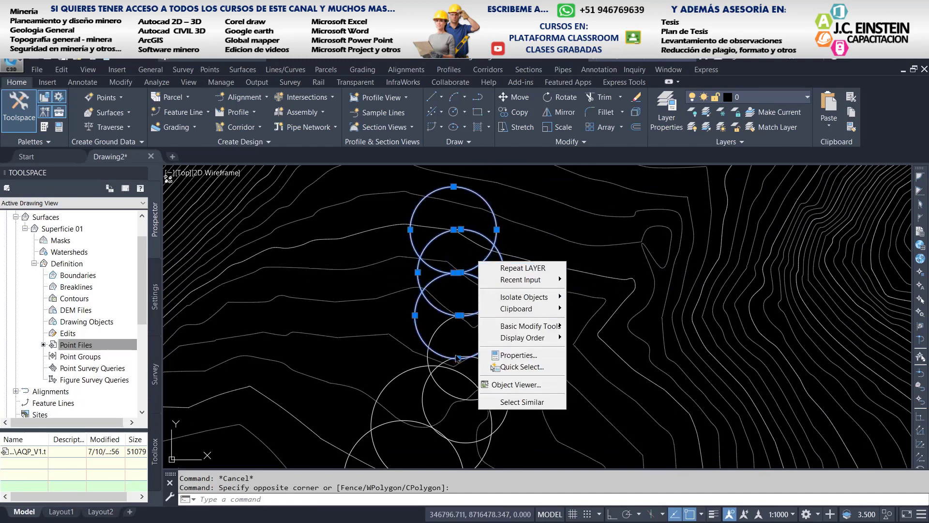
key(Escape)
click(502, 387)
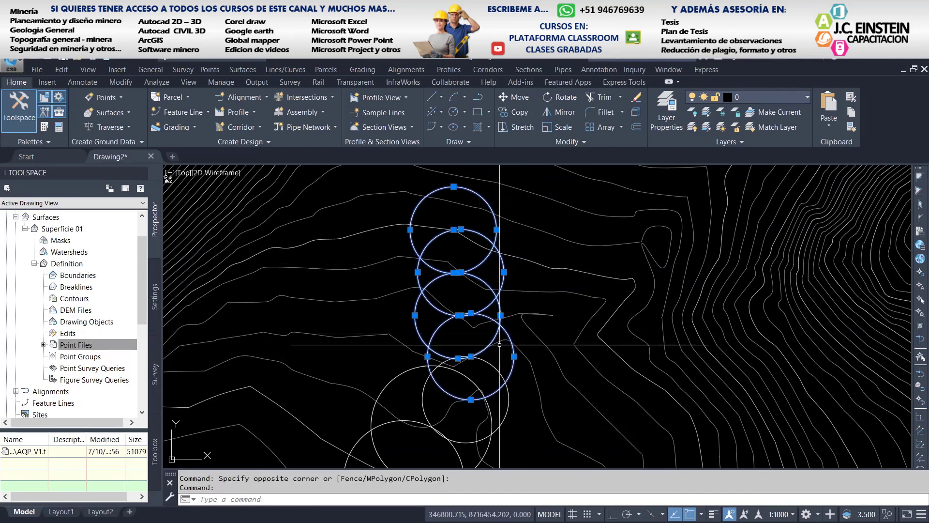
click(514, 401)
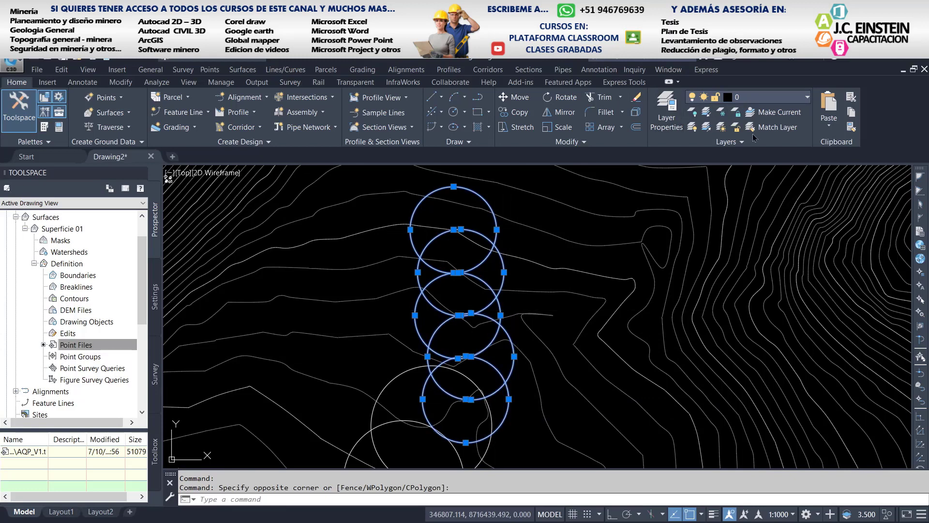
- Move the selected circles onto the _7% layer and turn that layer off
click(757, 96)
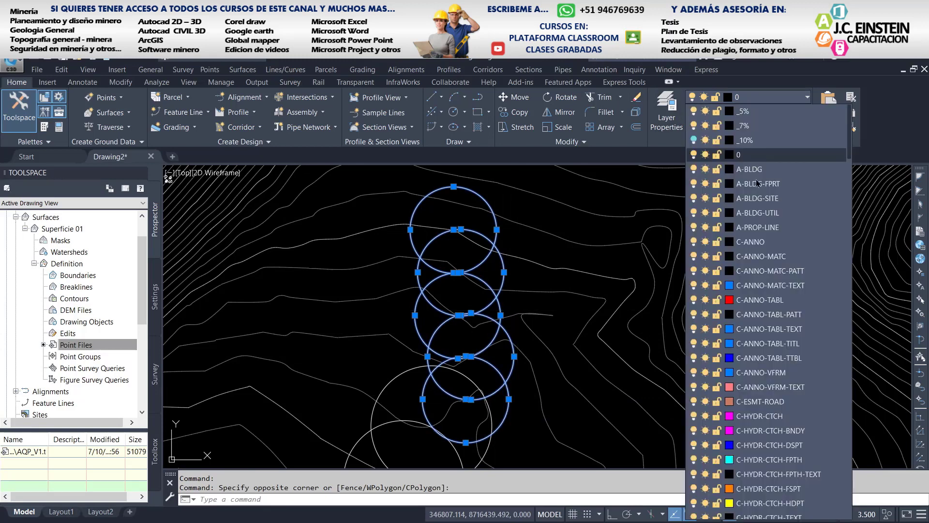
click(758, 127)
click(766, 99)
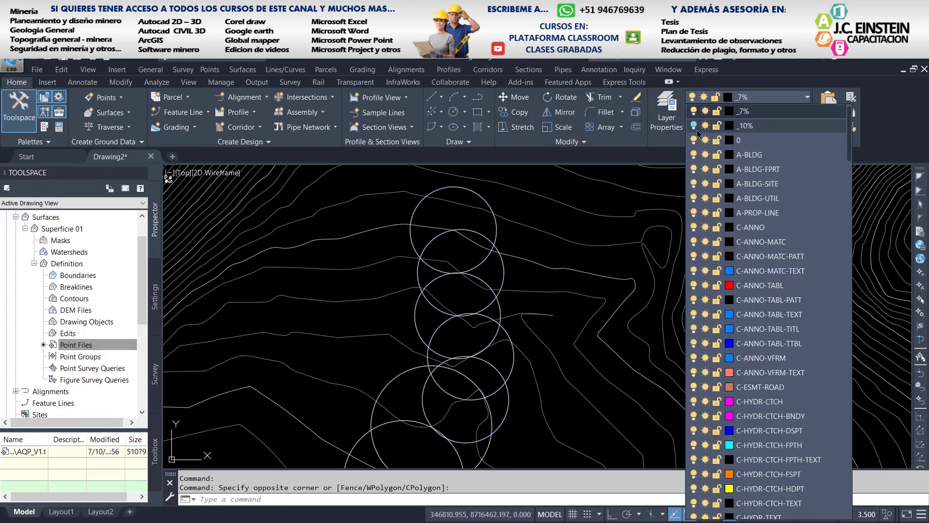
click(694, 111)
click(740, 140)
scroll(522, 311, down, 3)
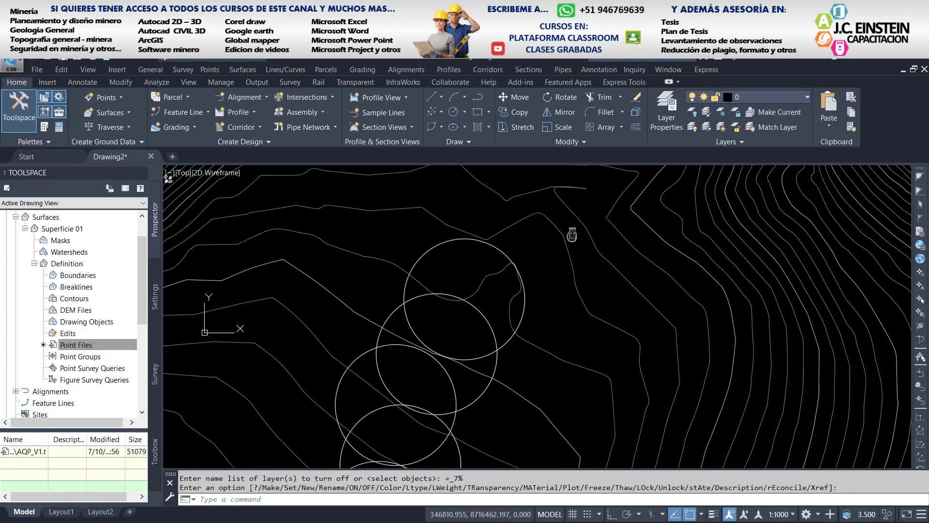
scroll(522, 311, down, 6)
- Use Select Similar on a remaining circle to select the whole chain, then zoom to check
click(510, 309)
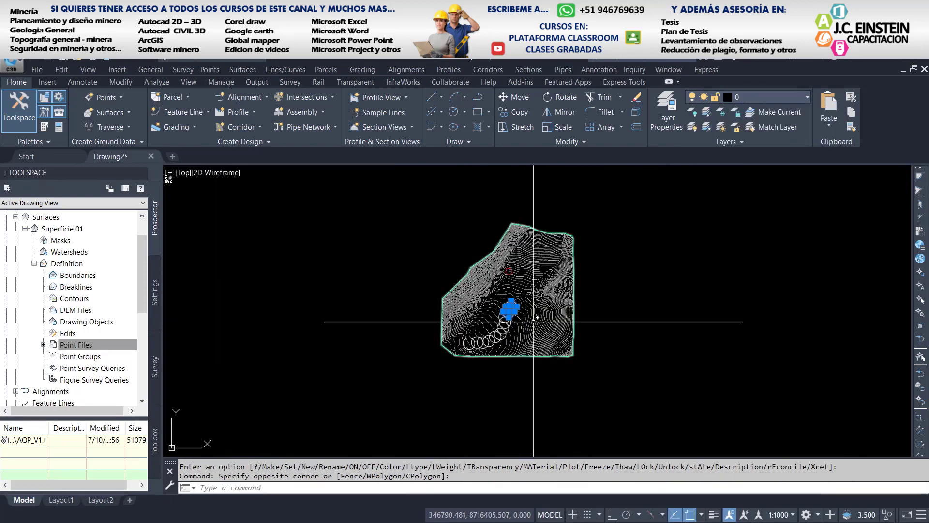
right_click(535, 324)
click(597, 464)
scroll(484, 309, up, 3)
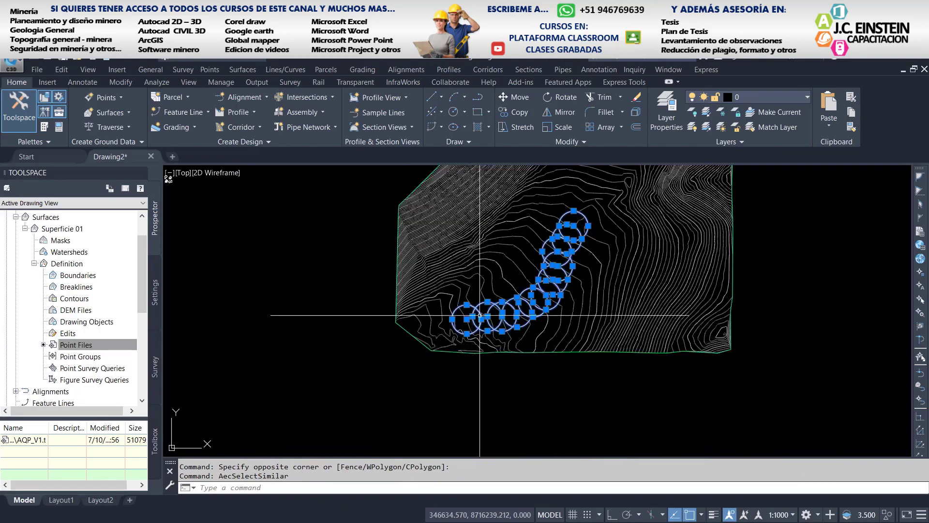
scroll(484, 309, up, 2)
scroll(484, 309, down, 4)
scroll(503, 298, down, 2)
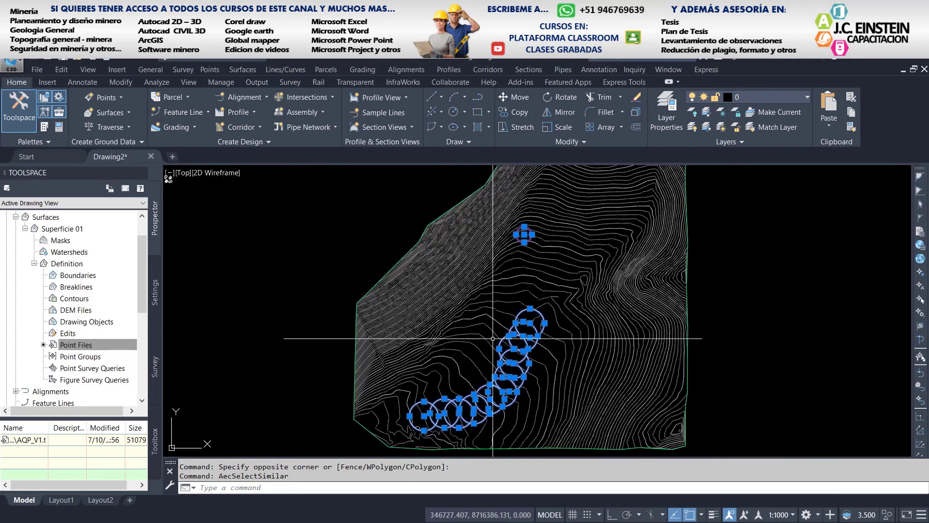
scroll(525, 257, up, 8)
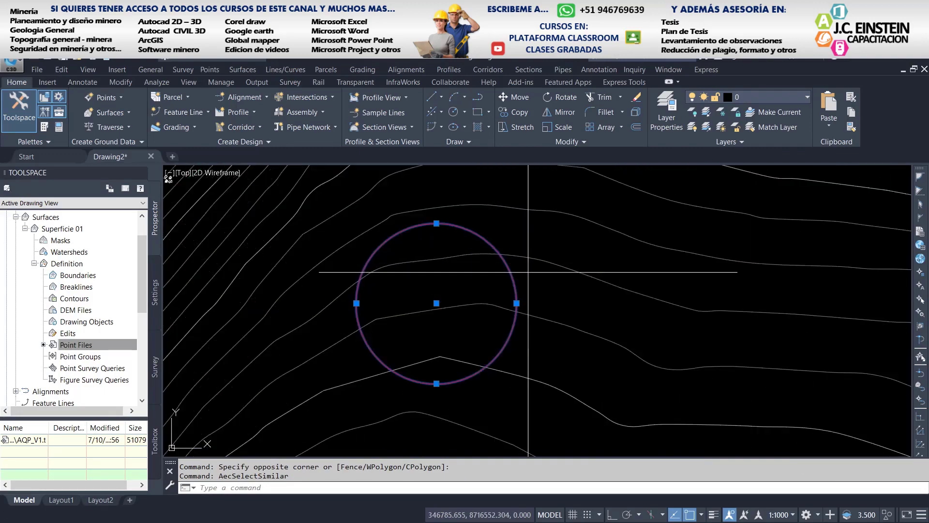
shift+drag(525, 270, 504, 286)
scroll(527, 300, down, 5)
scroll(528, 326, down, 5)
scroll(455, 402, up, 1)
scroll(455, 402, up, 4)
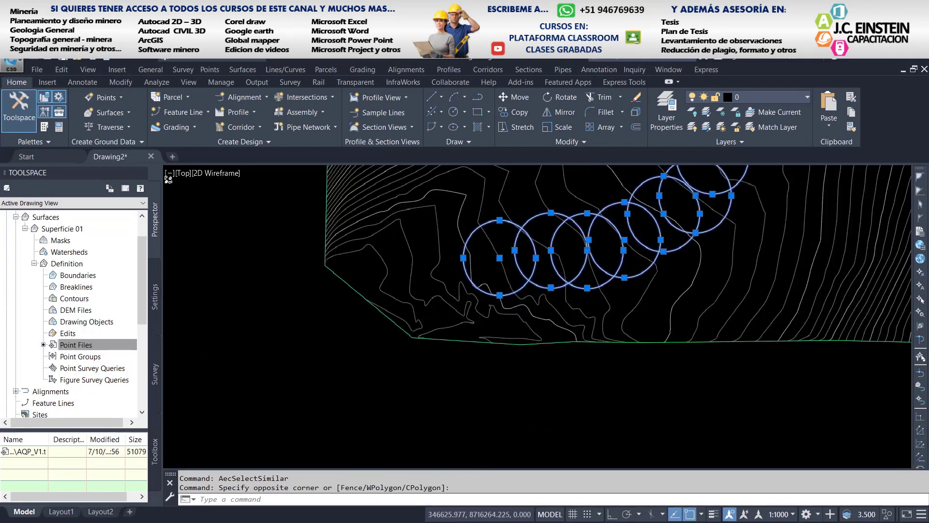
scroll(455, 401, up, 2)
scroll(458, 339, down, 4)
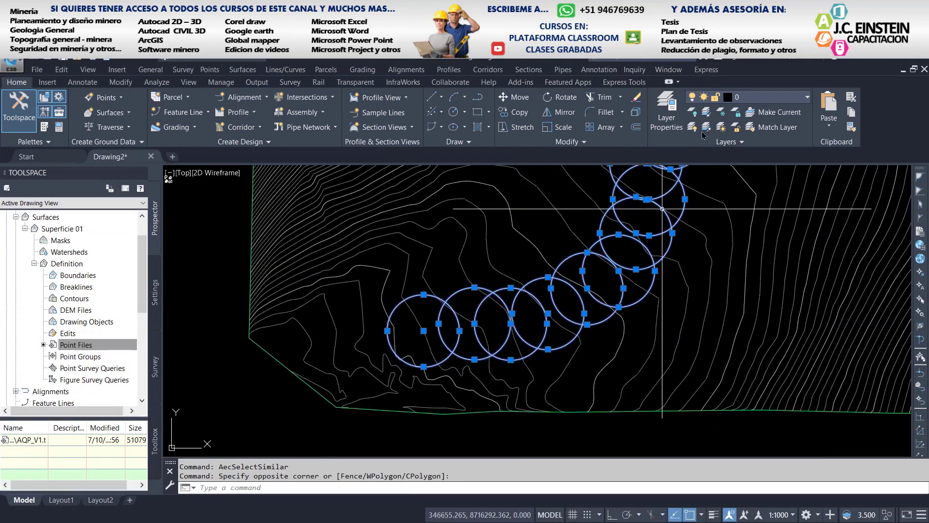
click(769, 99)
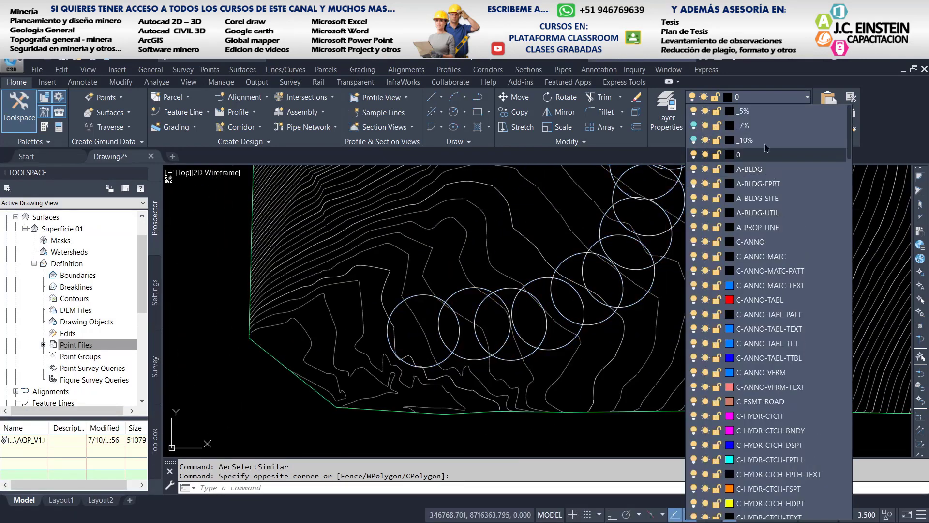
click(767, 112)
click(781, 101)
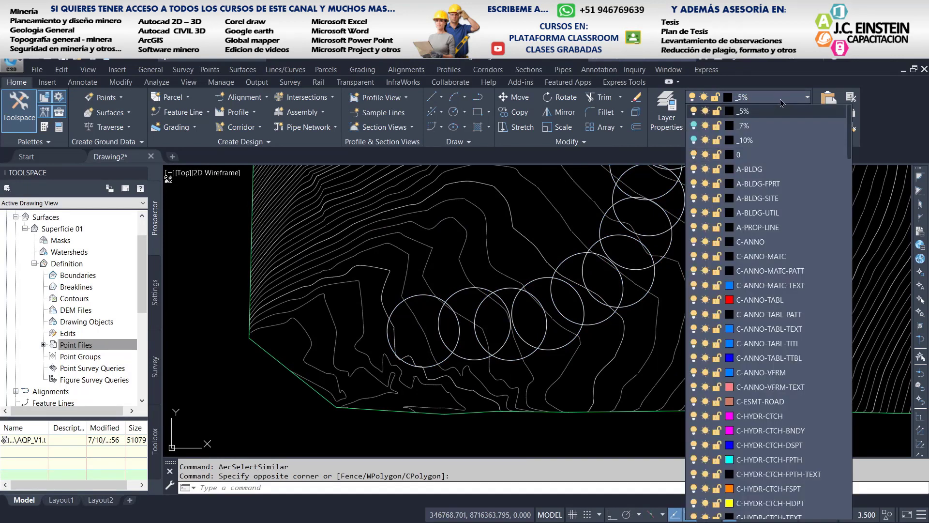
click(696, 140)
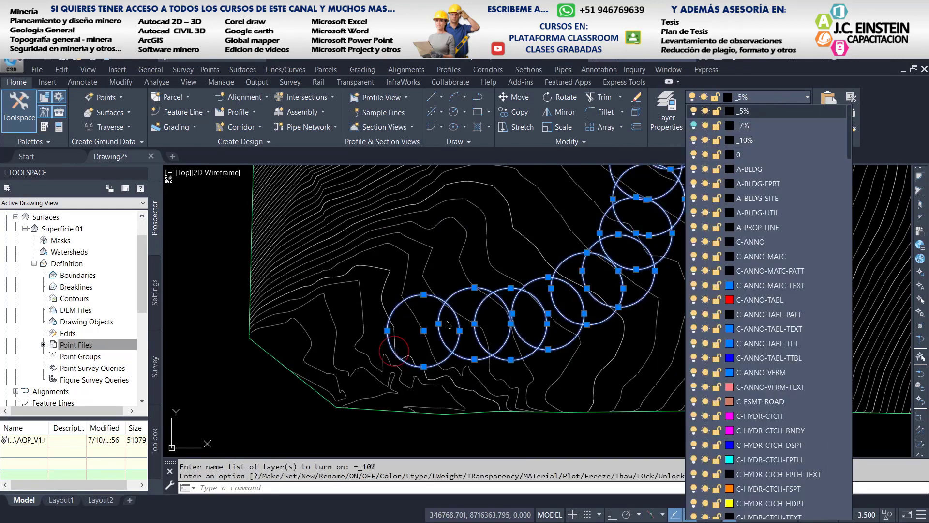
key(Escape)
key(Escape)
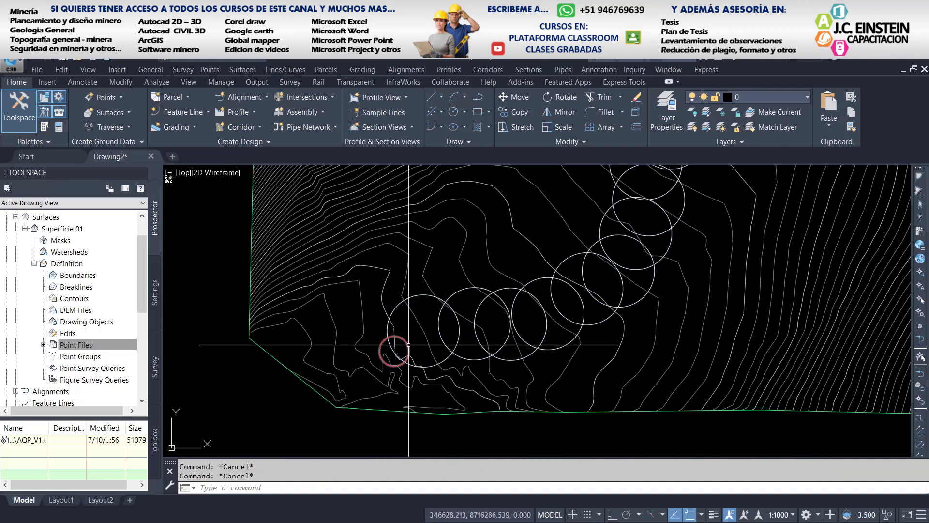
click(409, 345)
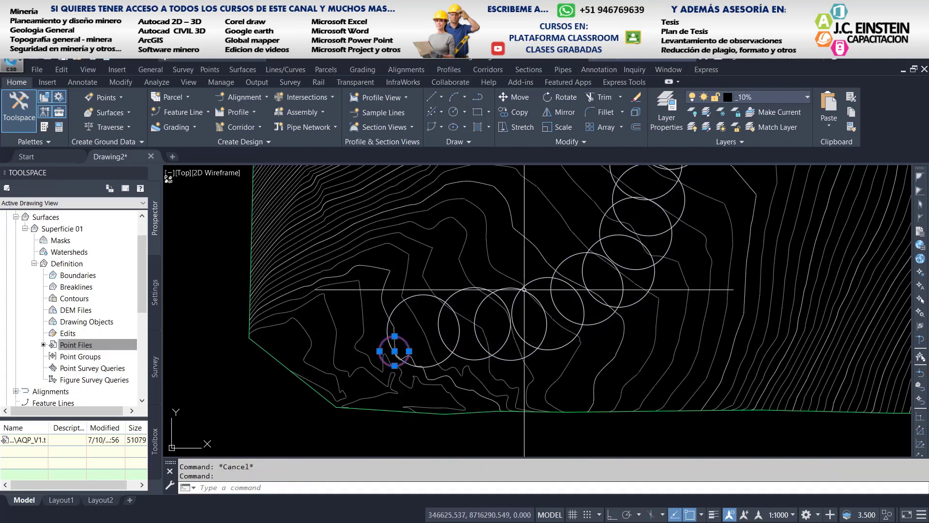
click(780, 100)
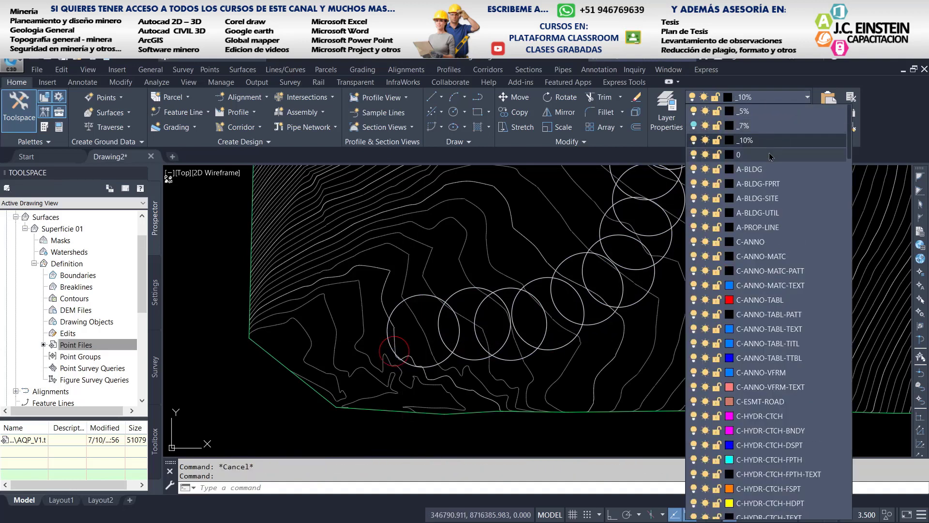
click(770, 155)
key(Escape)
- Pan and zoom along the circle chain to survey it across the whole surface boundary
scroll(661, 266, down, 4)
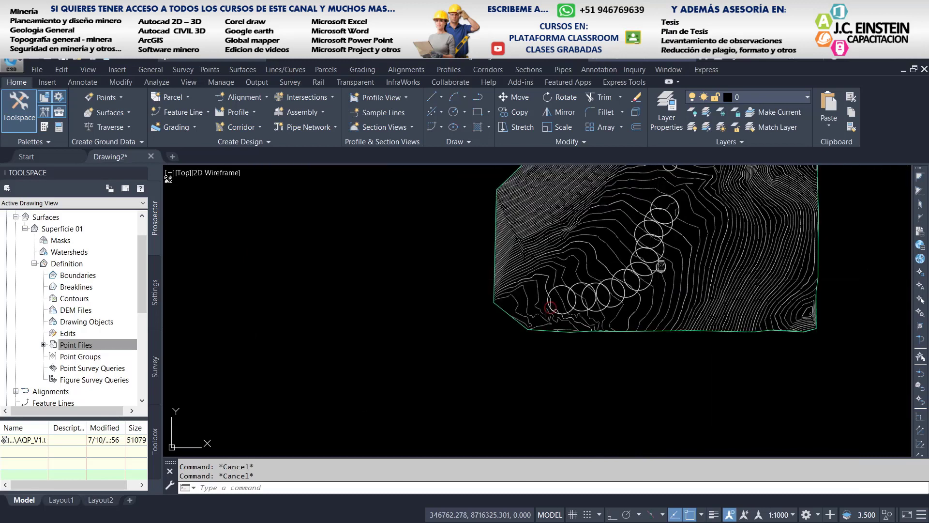
mouse_move(661, 266)
middle_down()
mouse_move(625, 281)
mouse_move(571, 381)
middle_up()
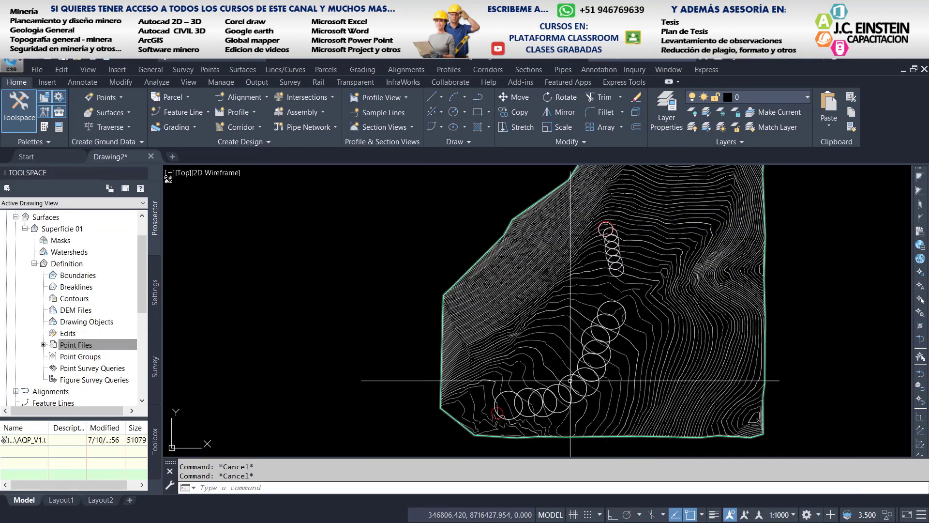
middle_drag(571, 381, 572, 291)
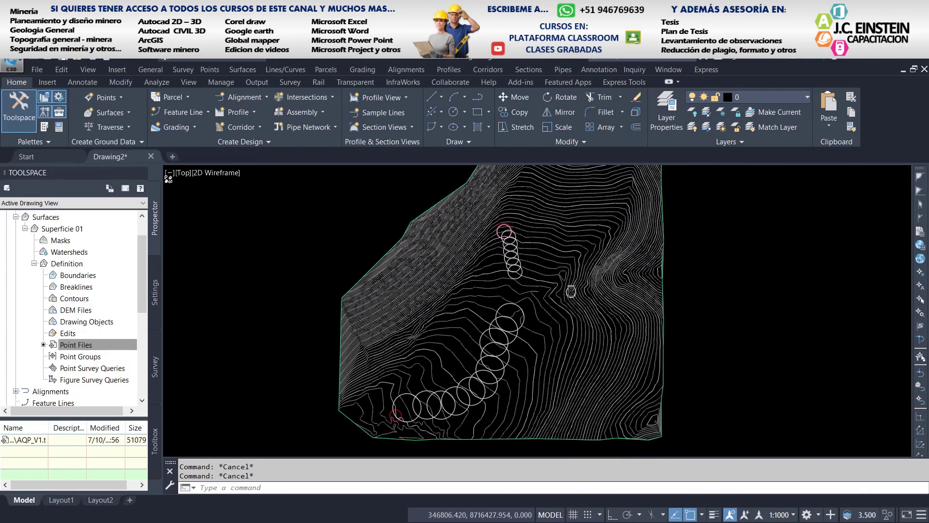
scroll(521, 291, up, 2)
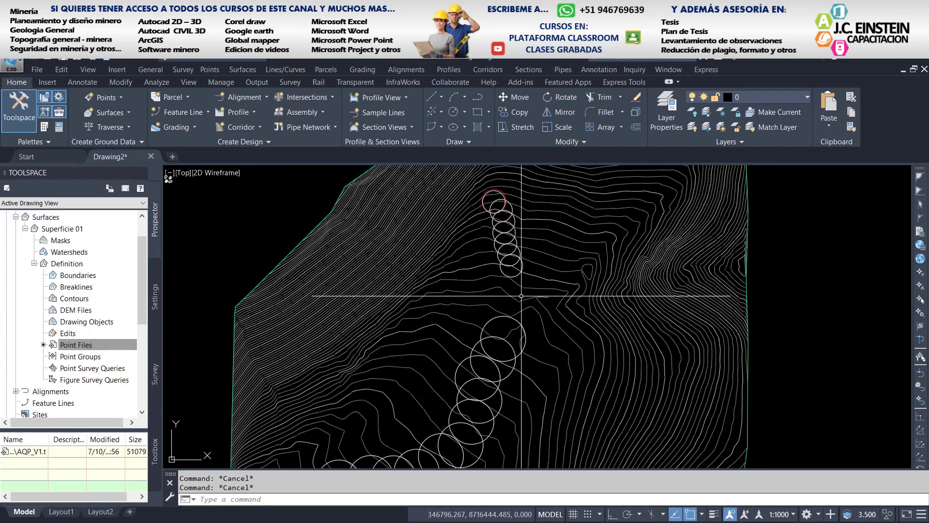
middle_drag(522, 296, 537, 263)
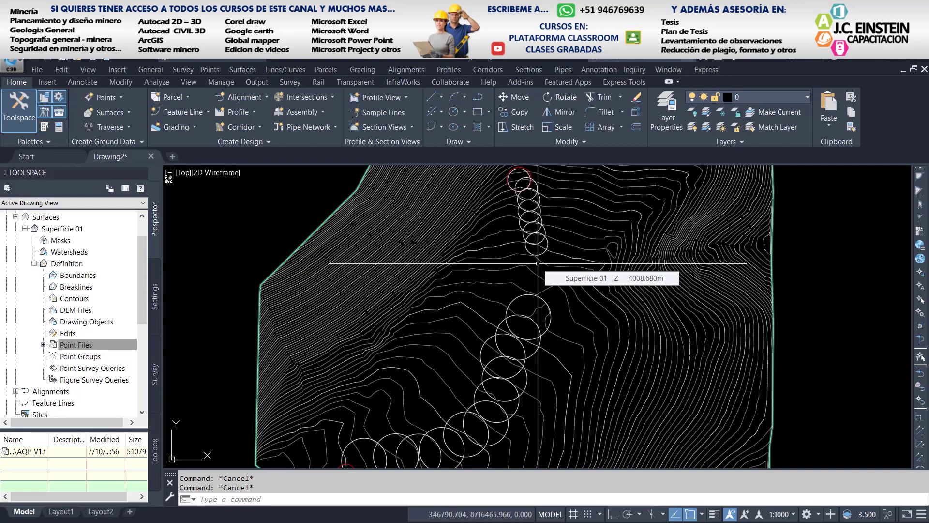
middle_drag(466, 432, 513, 370)
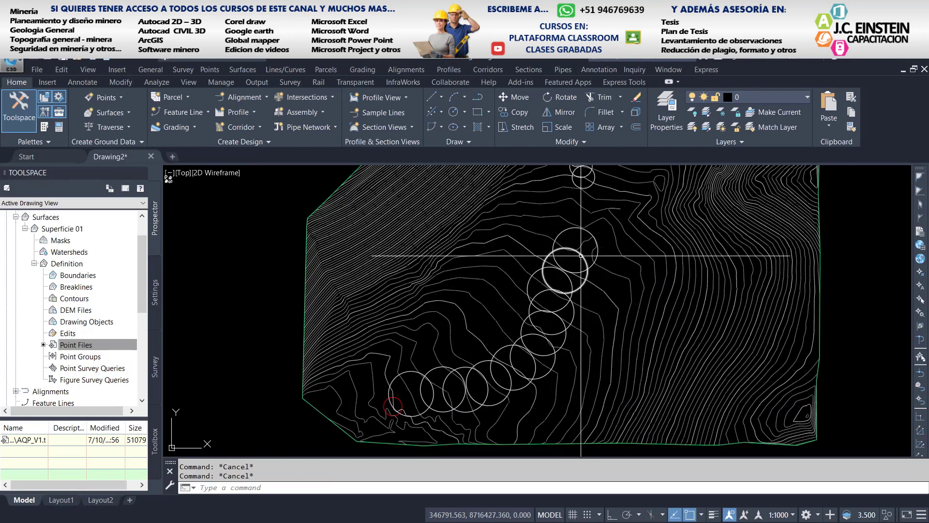
middle_drag(554, 315, 532, 341)
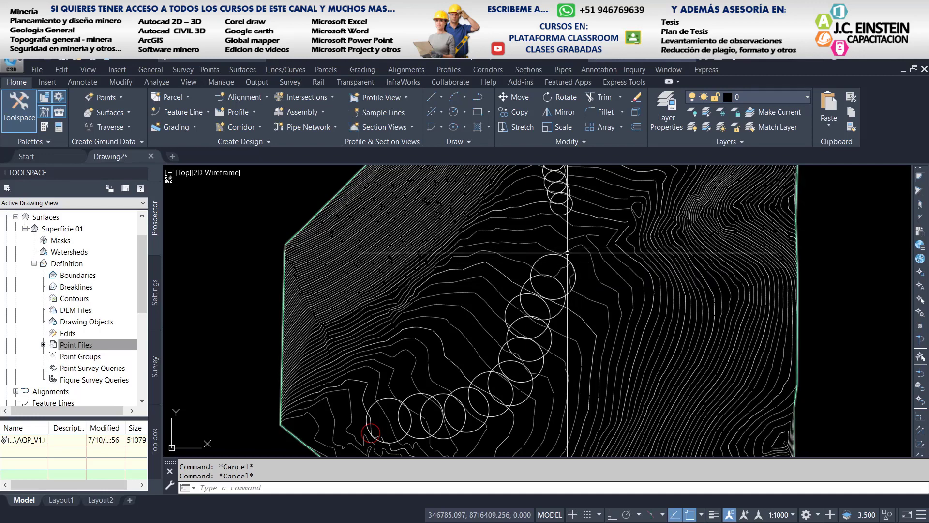
- Move up the chain and zoom in close on the red top circle
middle_drag(567, 253, 568, 307)
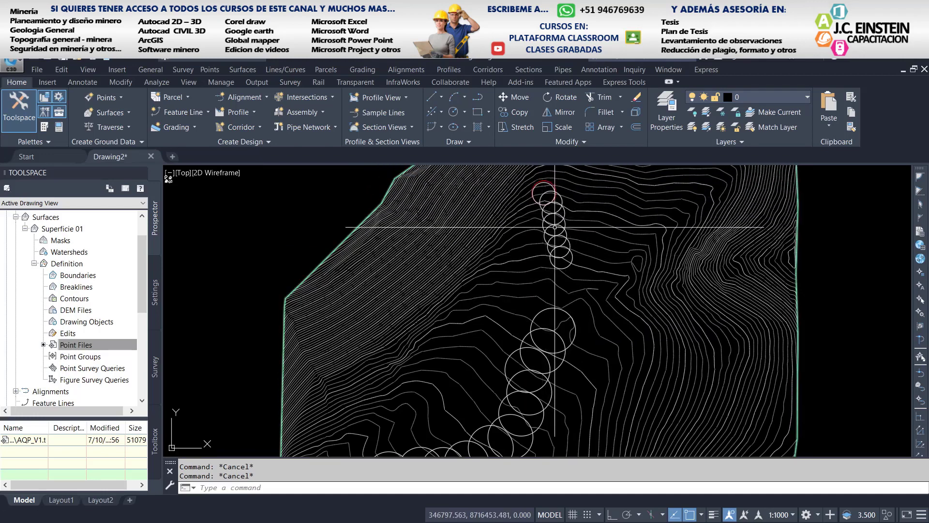
middle_drag(555, 227, 567, 181)
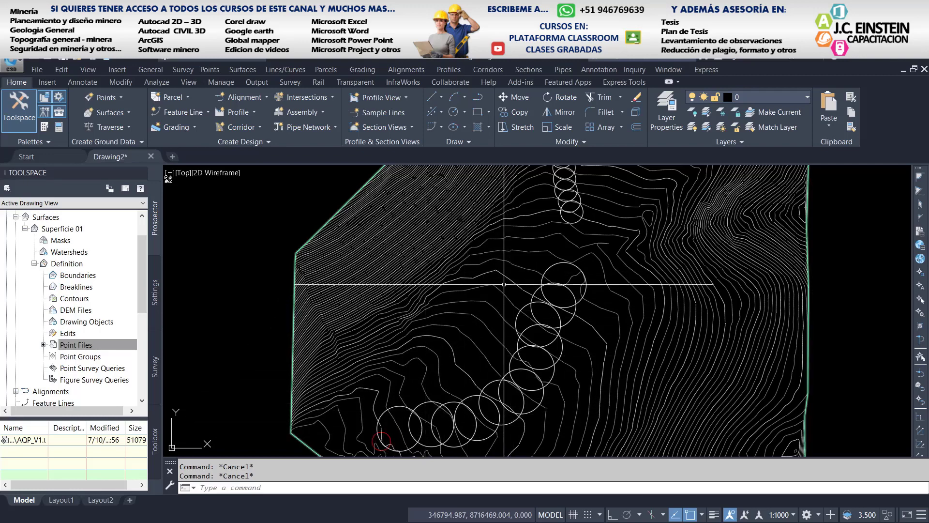
middle_drag(529, 189, 504, 236)
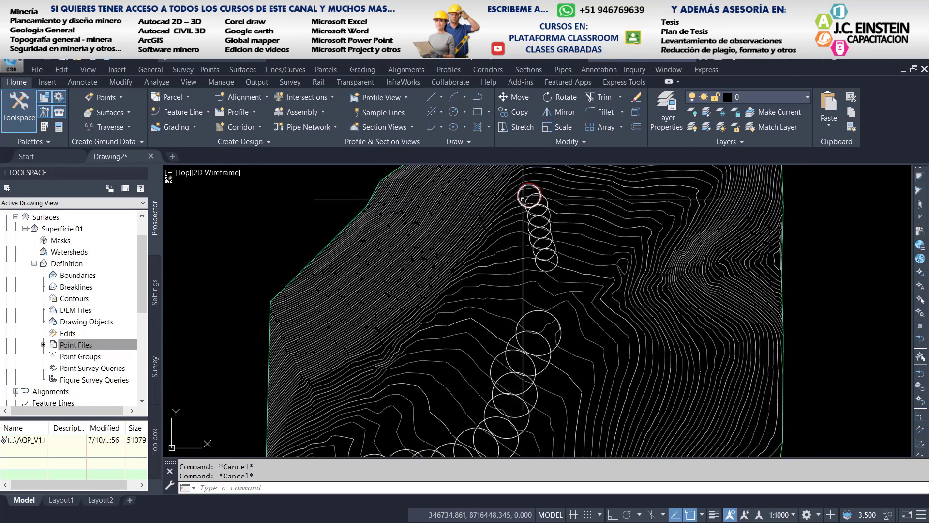
middle_drag(495, 345, 548, 250)
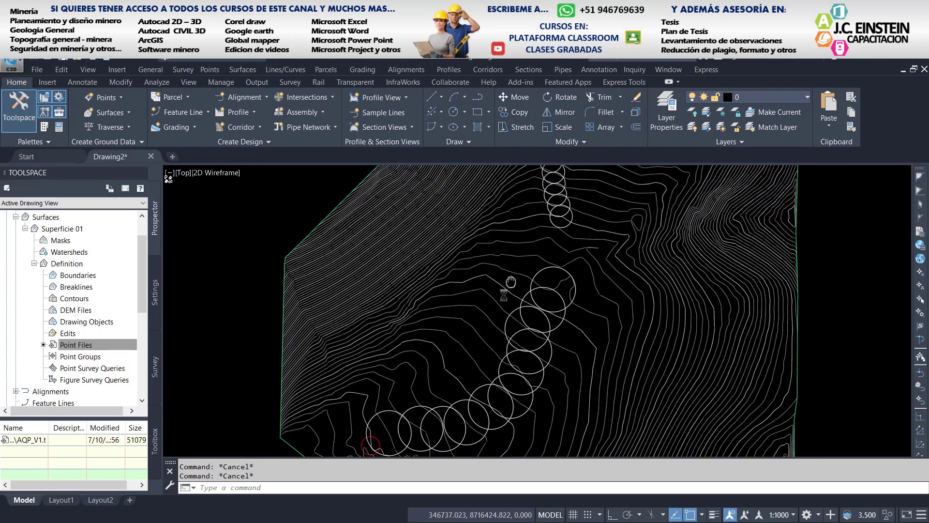
middle_drag(557, 204, 503, 297)
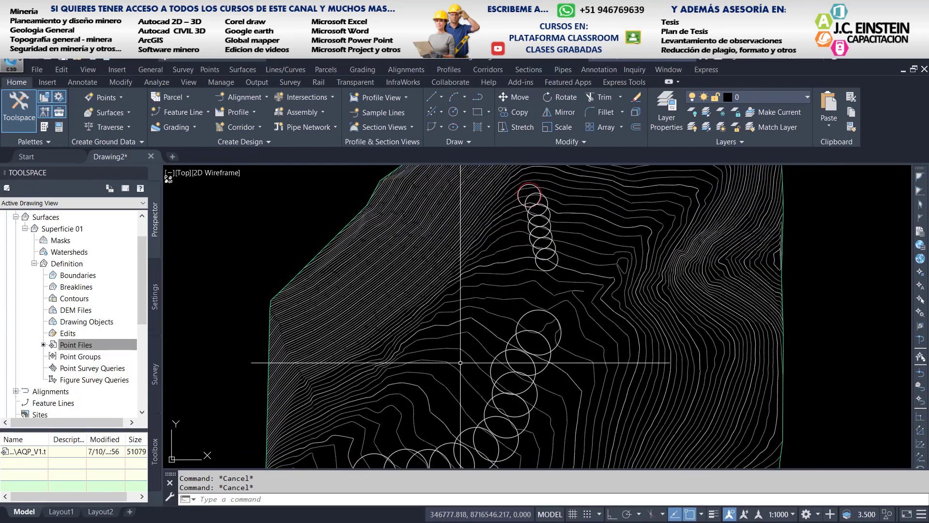
scroll(503, 300, down, 2)
scroll(501, 307, down, 2)
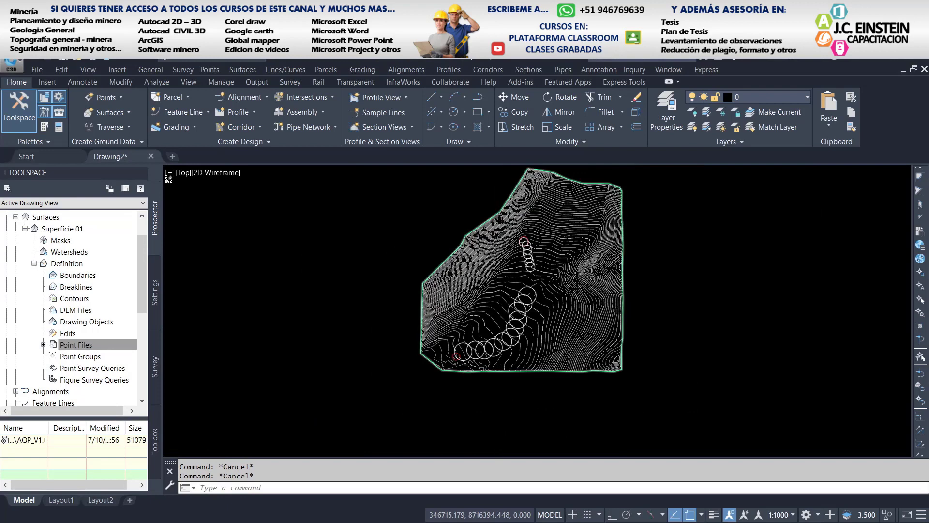
scroll(516, 297, up, 2)
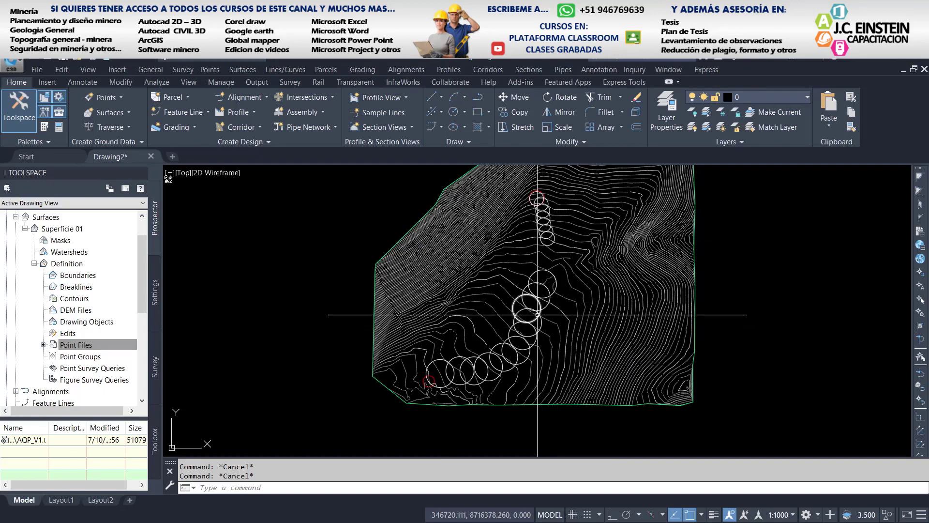
scroll(537, 319, up, 3)
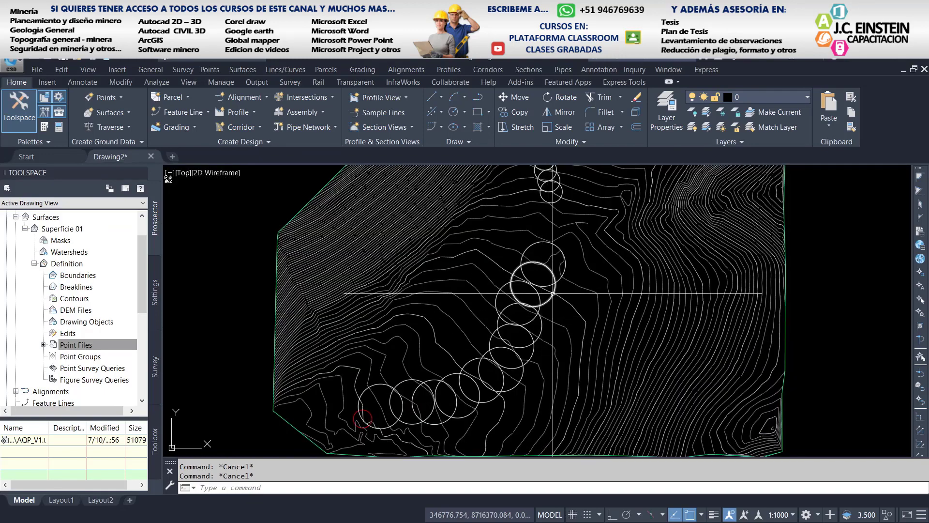
scroll(537, 324, down, 2)
scroll(503, 329, down, 2)
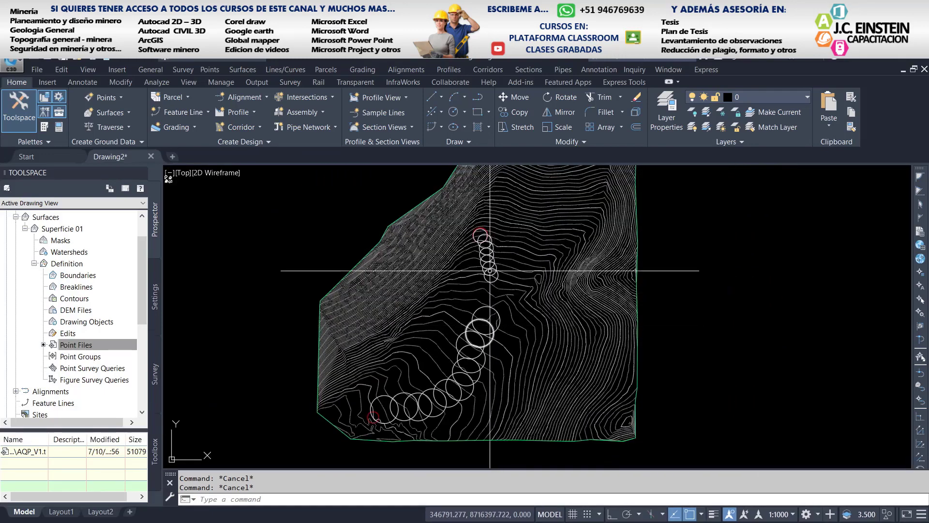
scroll(489, 227, up, 5)
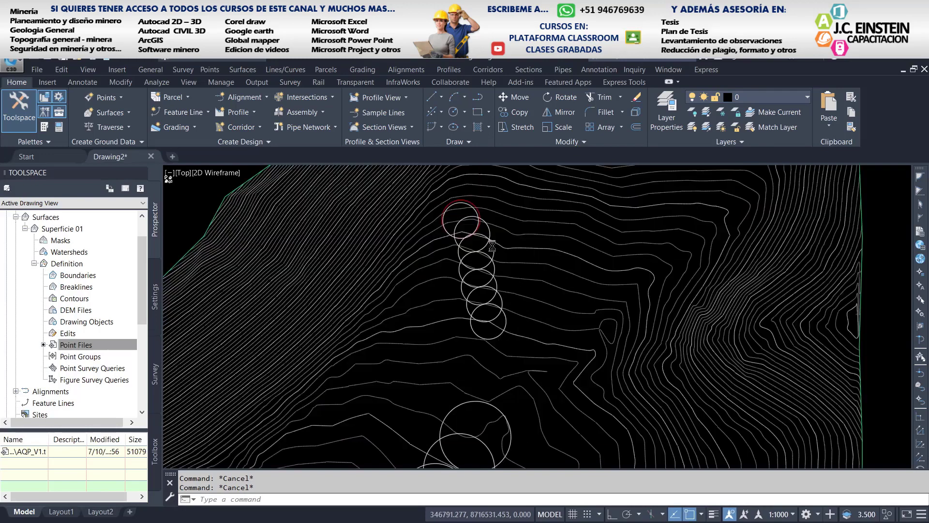
- Start a PL route with object snap off (F3), beginning in the top circle, then restart it
text(PL)
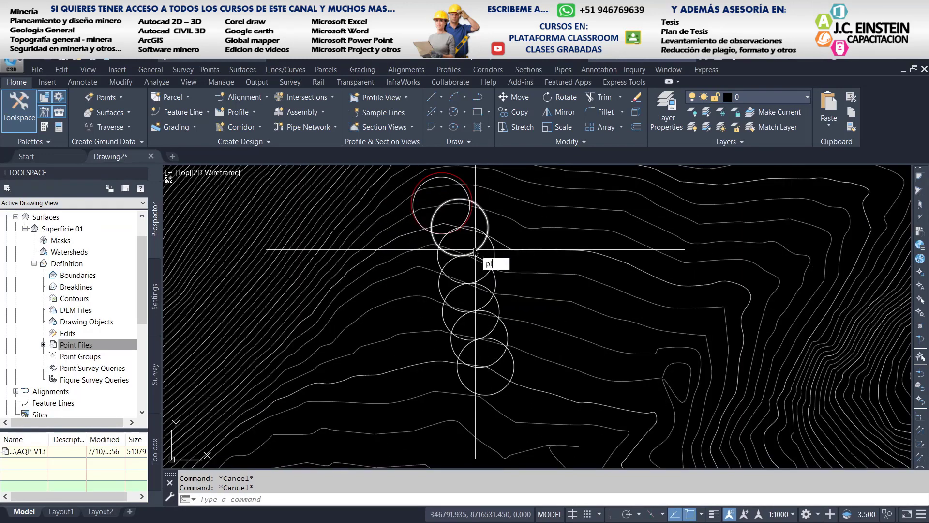
key(Return)
scroll(441, 206, up, 3)
key(F3)
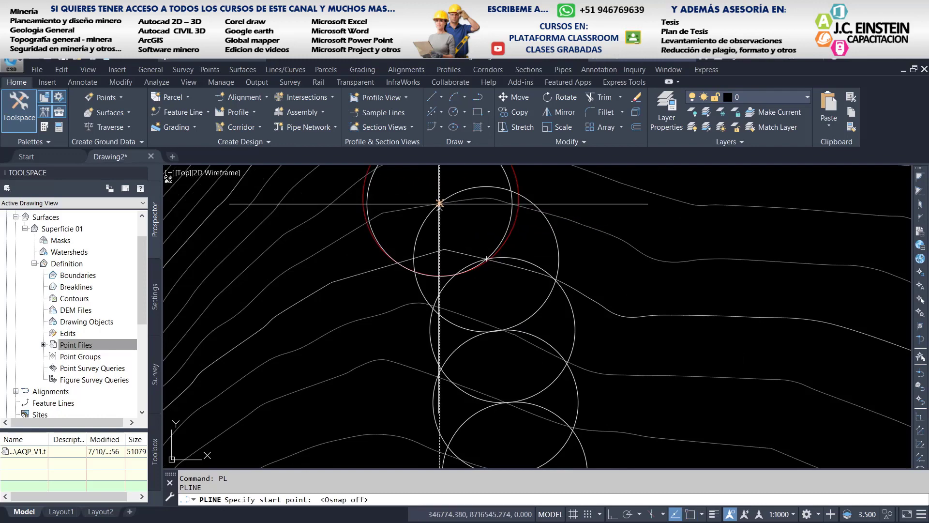
scroll(441, 202, up, 5)
click(441, 202)
scroll(475, 291, down, 2)
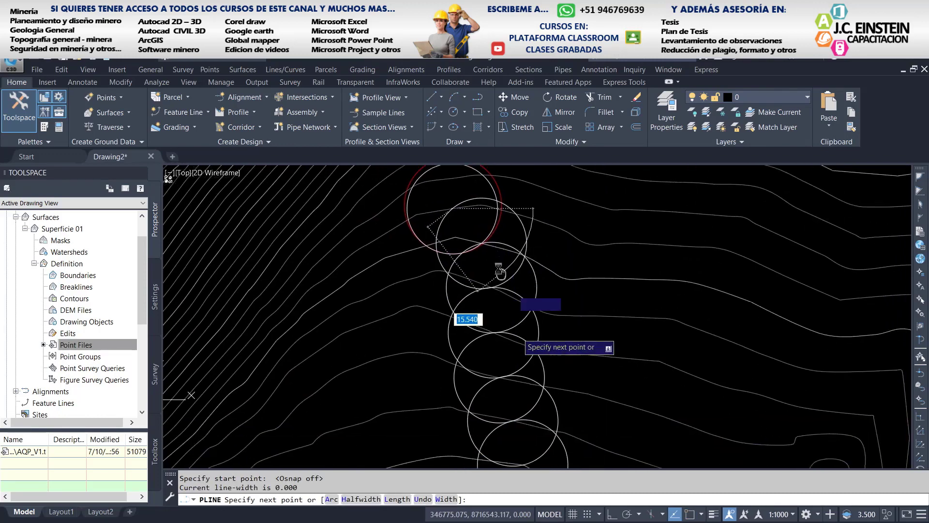
scroll(484, 315, down, 2)
scroll(499, 358, down, 2)
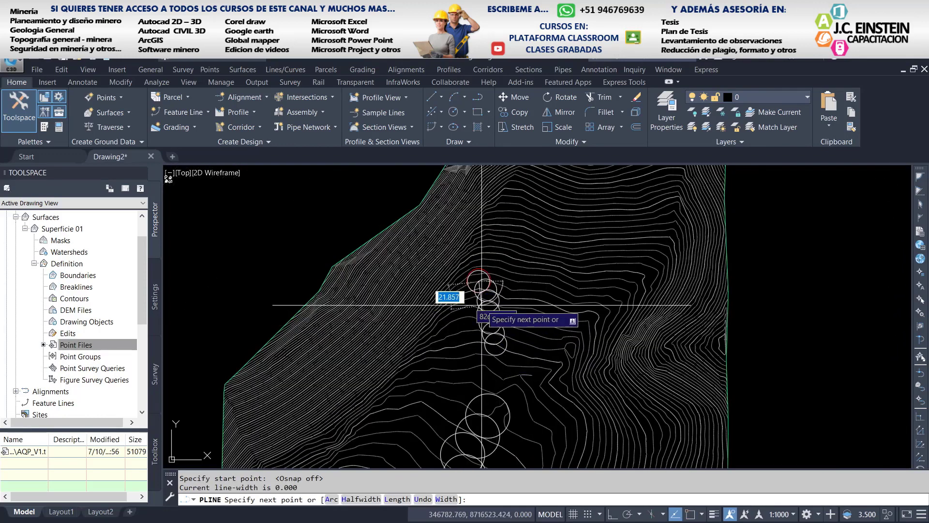
scroll(482, 303, up, 6)
key(Return)
scroll(489, 217, up, 5)
key(Return)
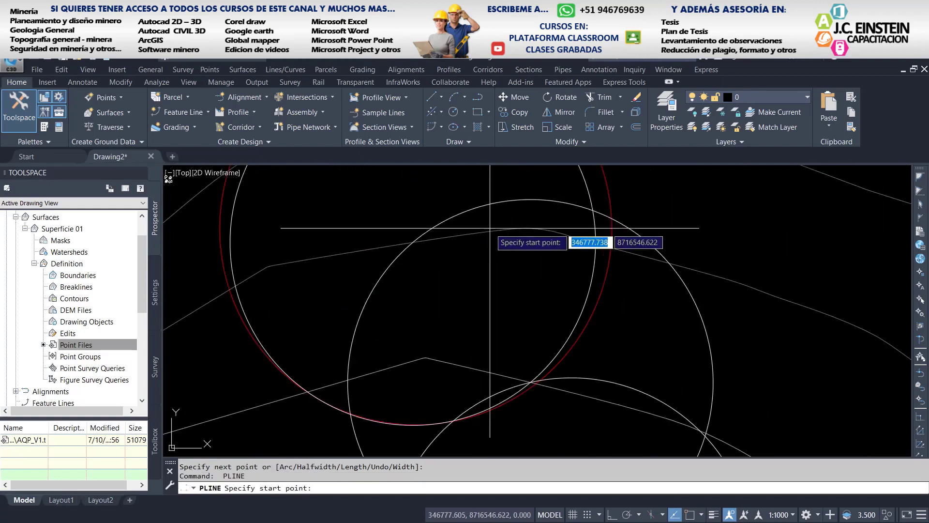
- Place the next route vertex and toggle a circle layer's visibility from the layer list
scroll(489, 276, down, 3)
scroll(489, 339, down, 3)
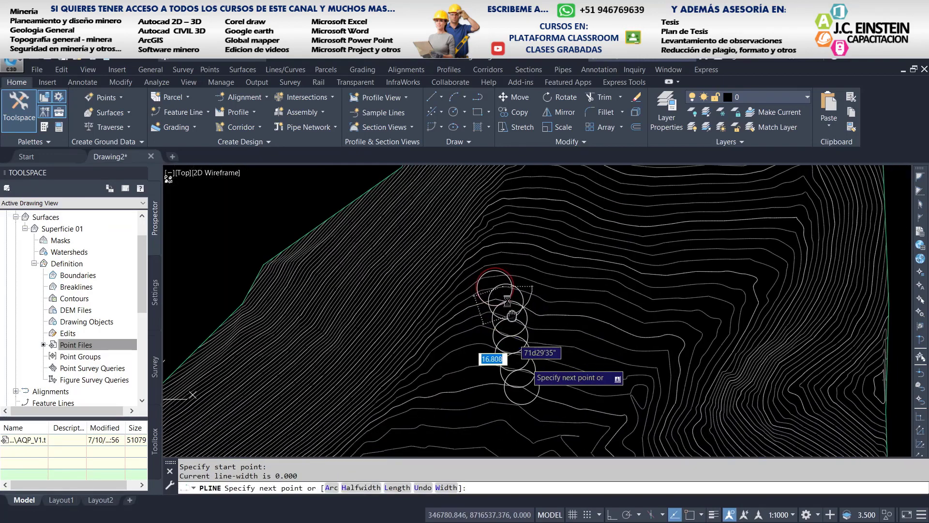
scroll(518, 368, down, 1)
scroll(510, 358, up, 3)
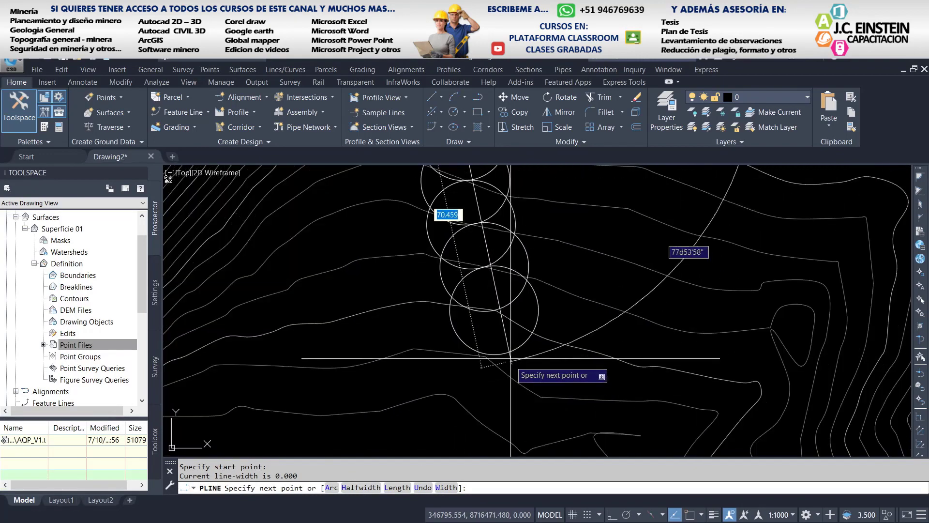
click(491, 310)
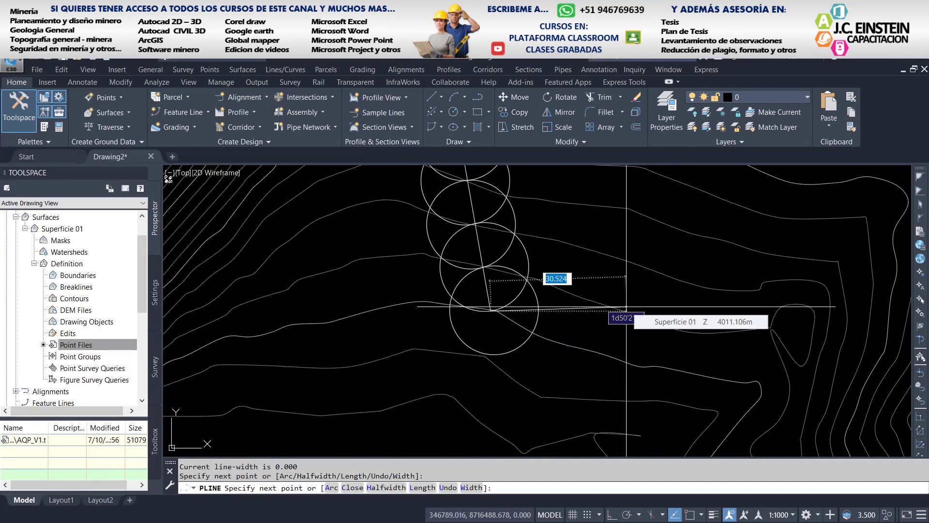
click(775, 103)
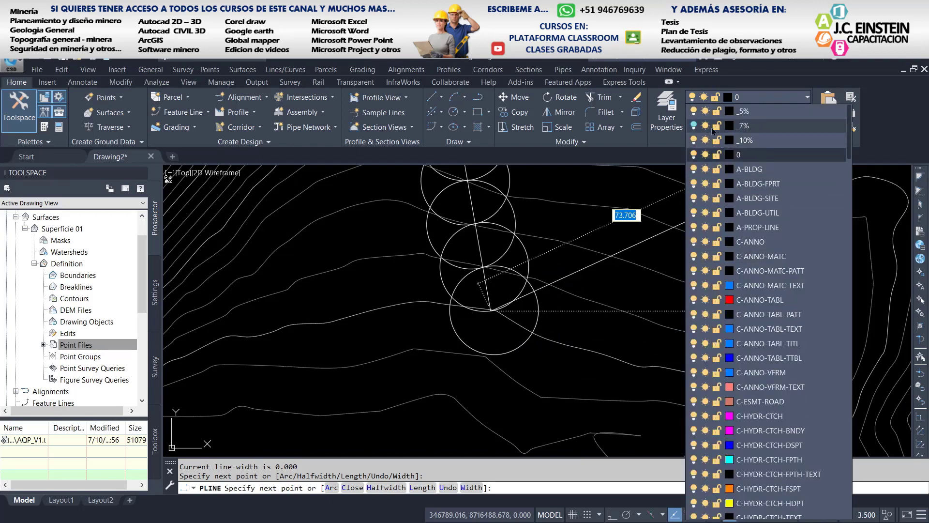
click(698, 129)
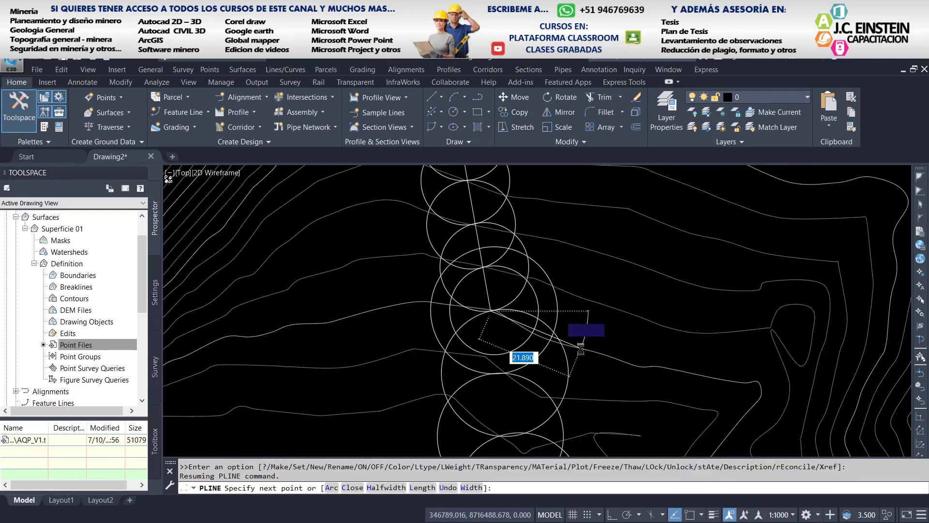
scroll(600, 261, down, 3)
scroll(571, 335, up, 2)
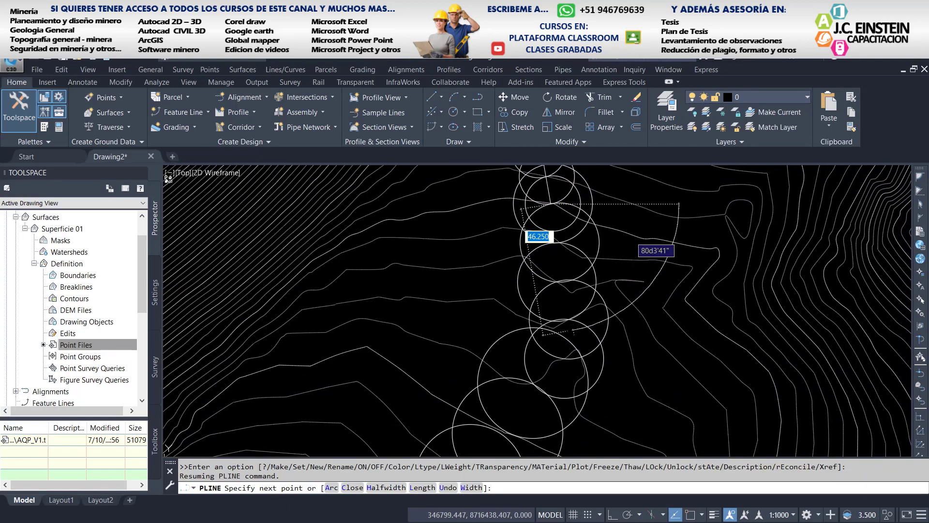
- Undo the wrong segment with U, then continue the route to the red circle at lower left
text(u)
key(Return)
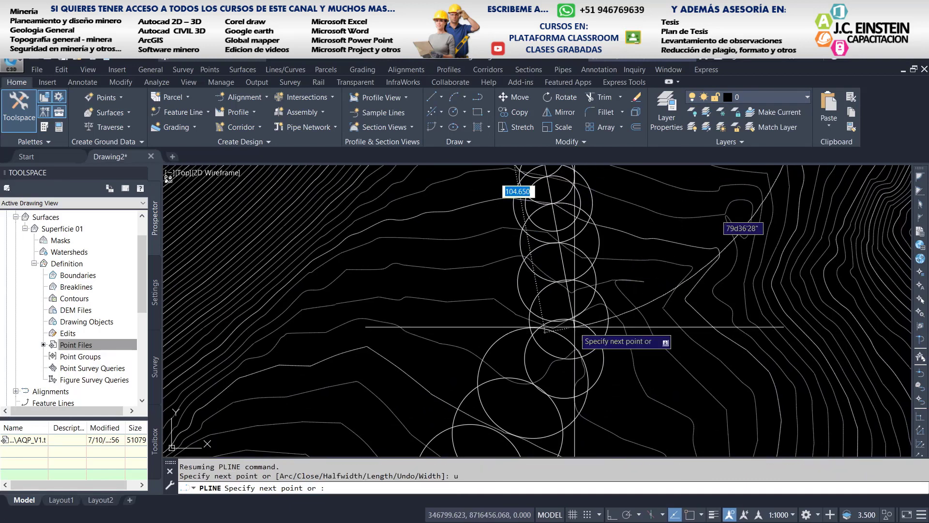
scroll(568, 325, up, 3)
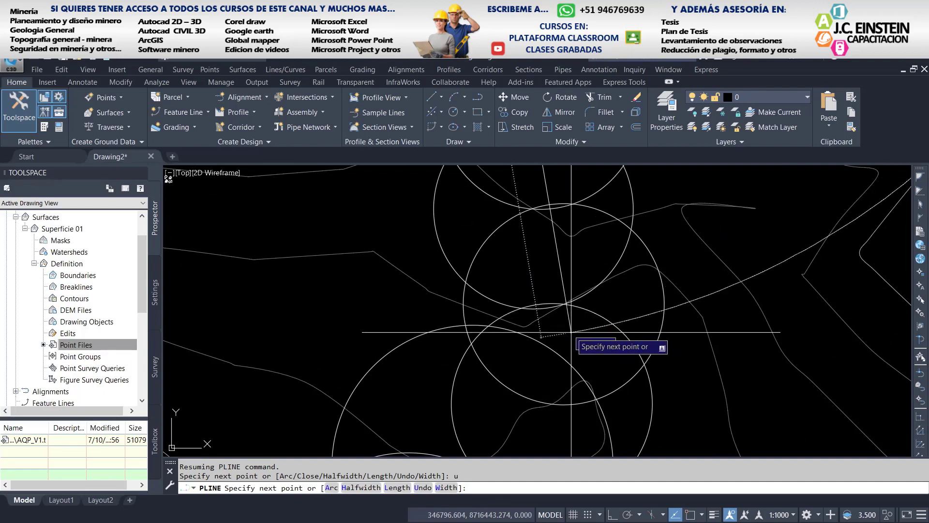
click(569, 322)
scroll(557, 349, down, 3)
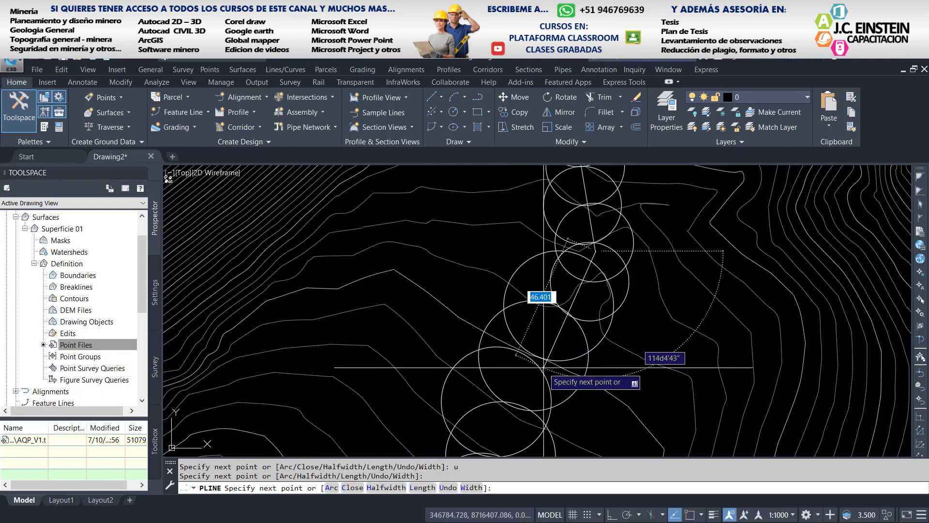
scroll(533, 366, down, 2)
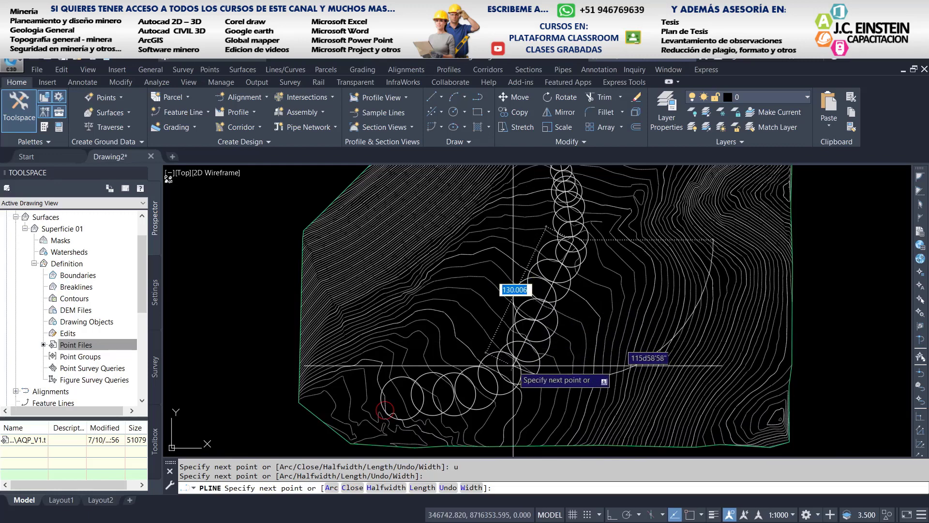
scroll(514, 365, up, 2)
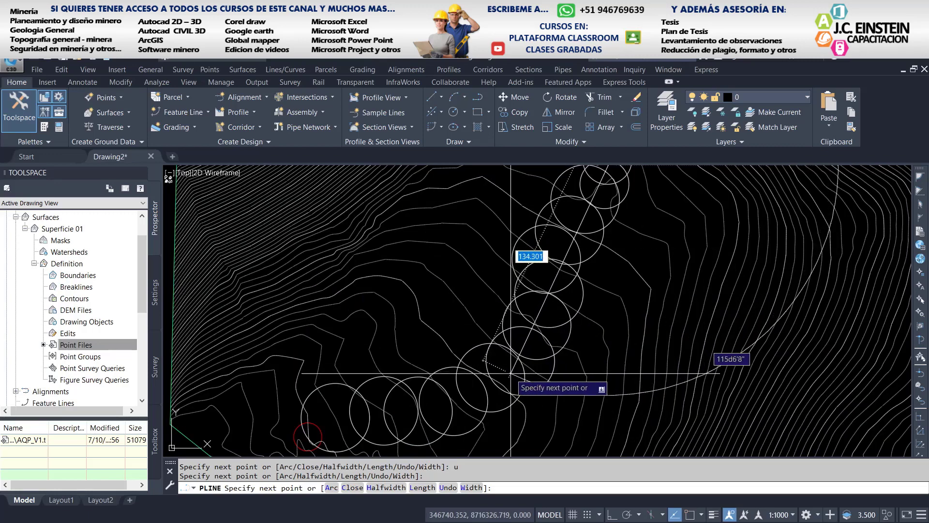
click(512, 378)
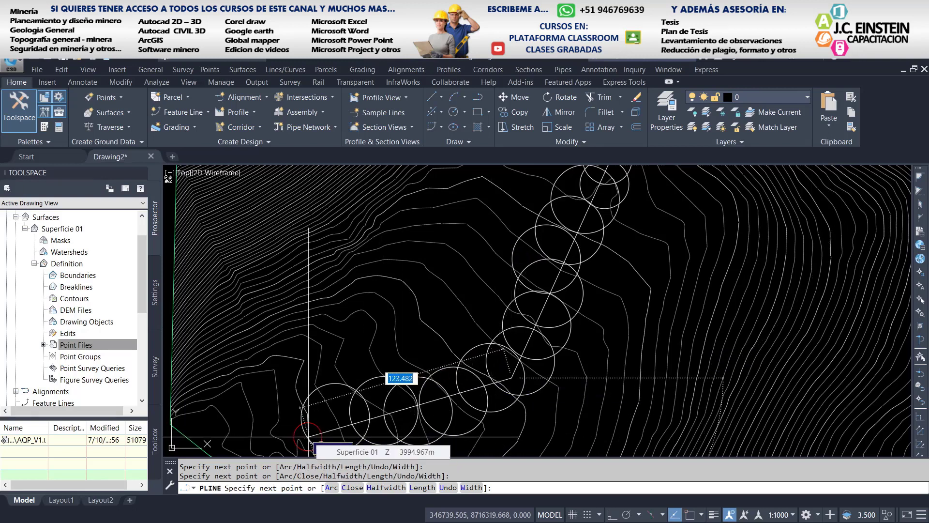
key(Return)
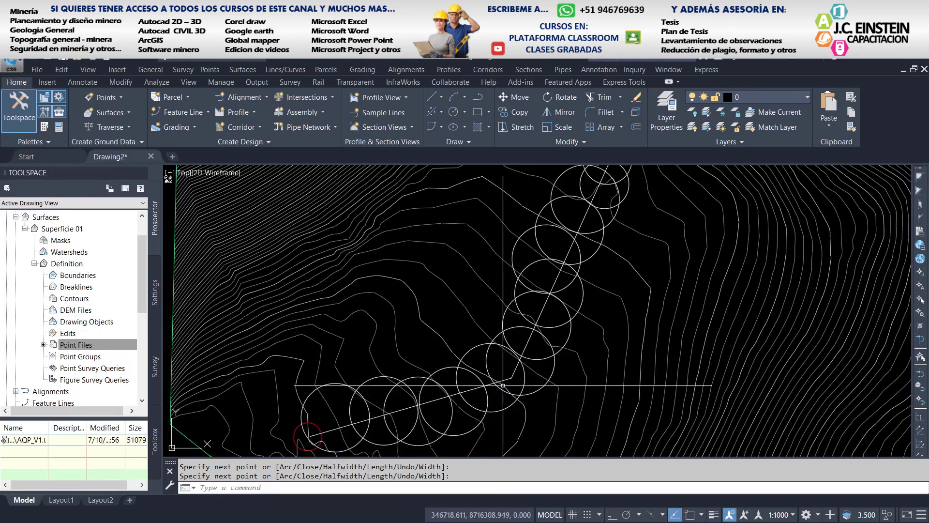
scroll(540, 373, down, 3)
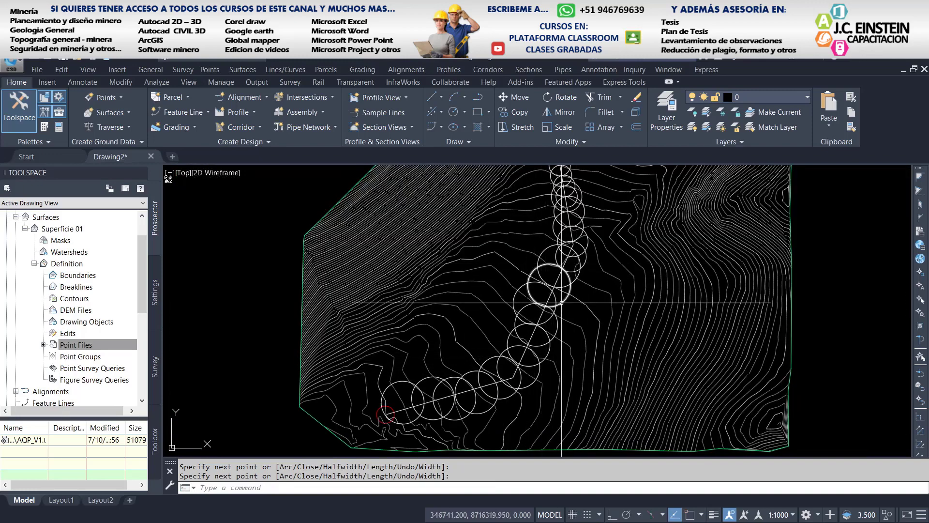
scroll(479, 398, up, 4)
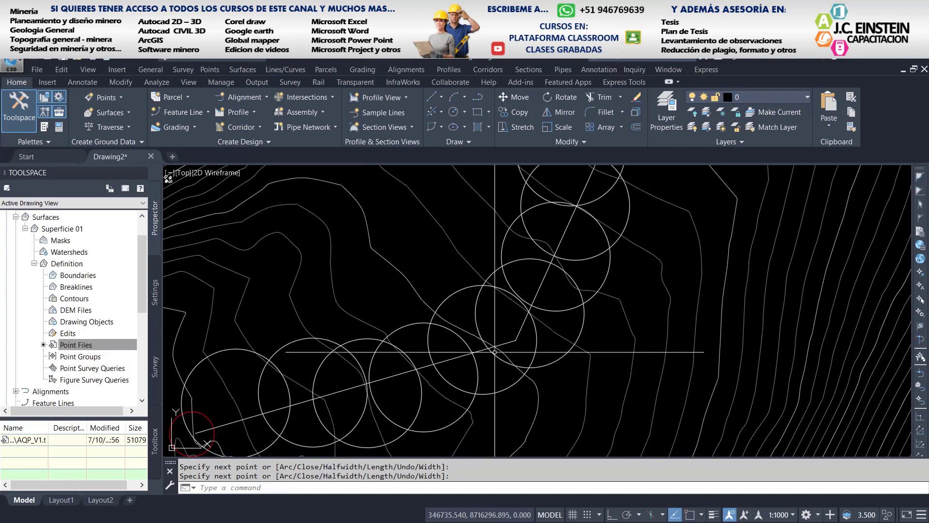
scroll(494, 352, down, 4)
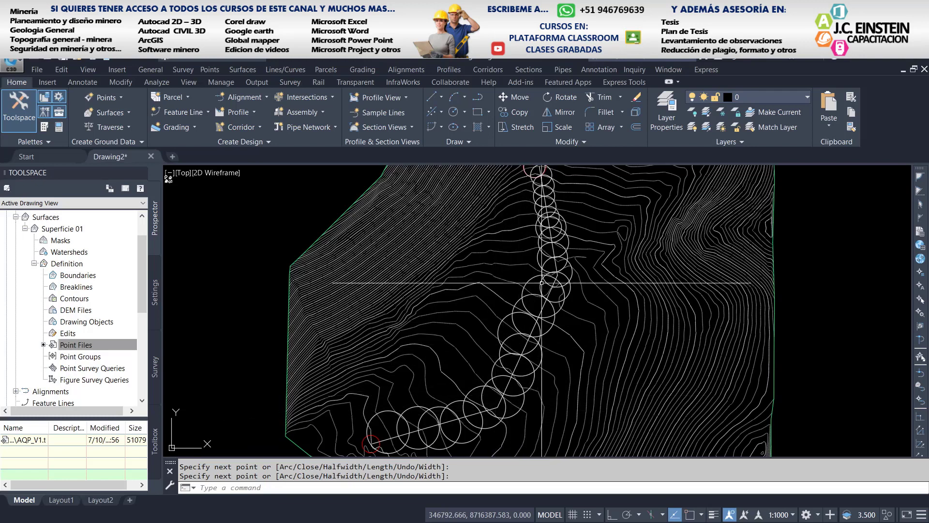
middle_drag(555, 286, 544, 328)
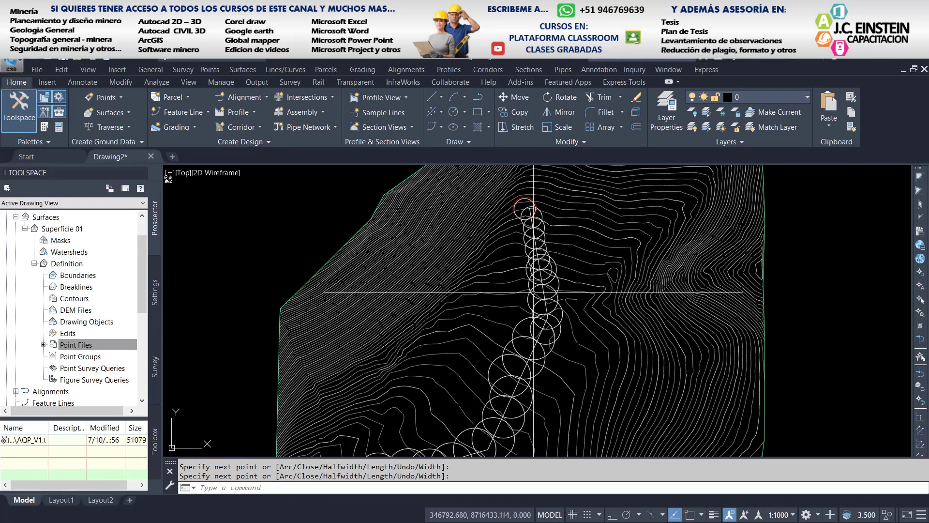
scroll(515, 347, up, 2)
scroll(515, 348, up, 2)
scroll(515, 347, up, 2)
scroll(515, 347, down, 2)
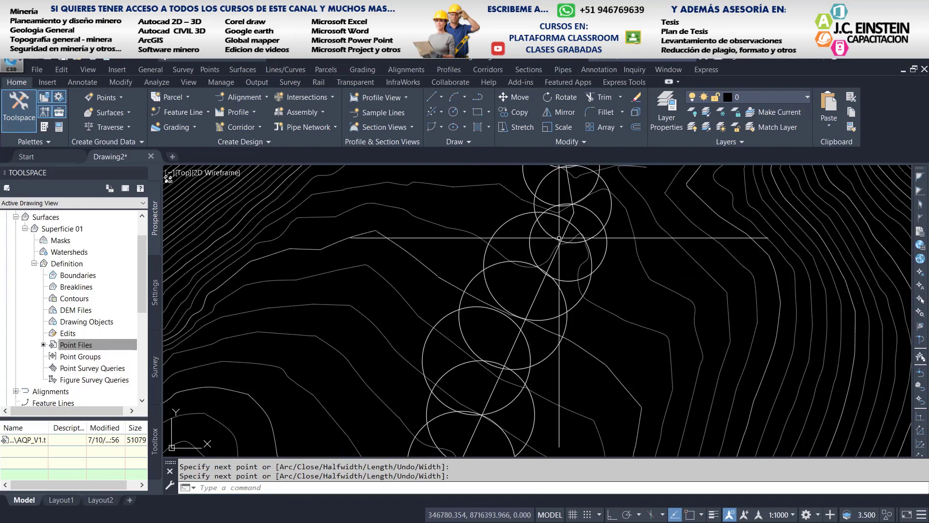
scroll(521, 315, down, 2)
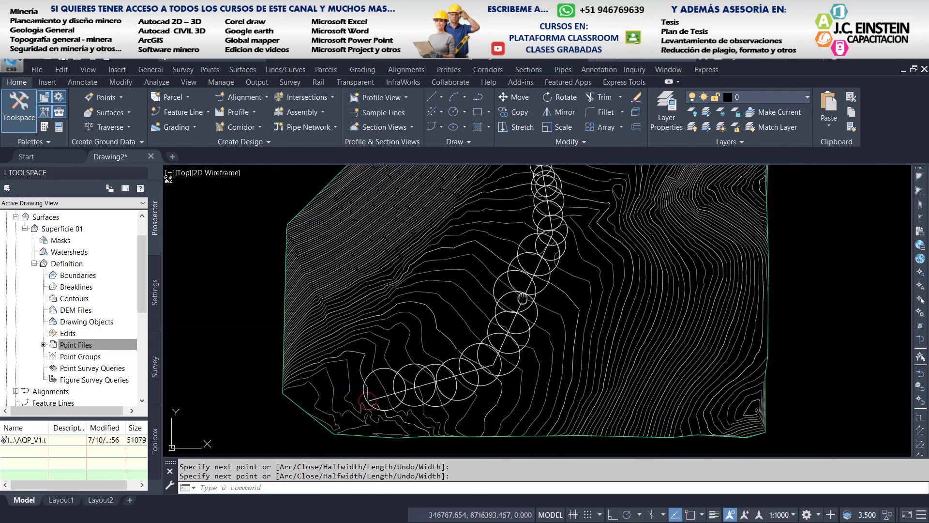
middle_drag(522, 296, 519, 318)
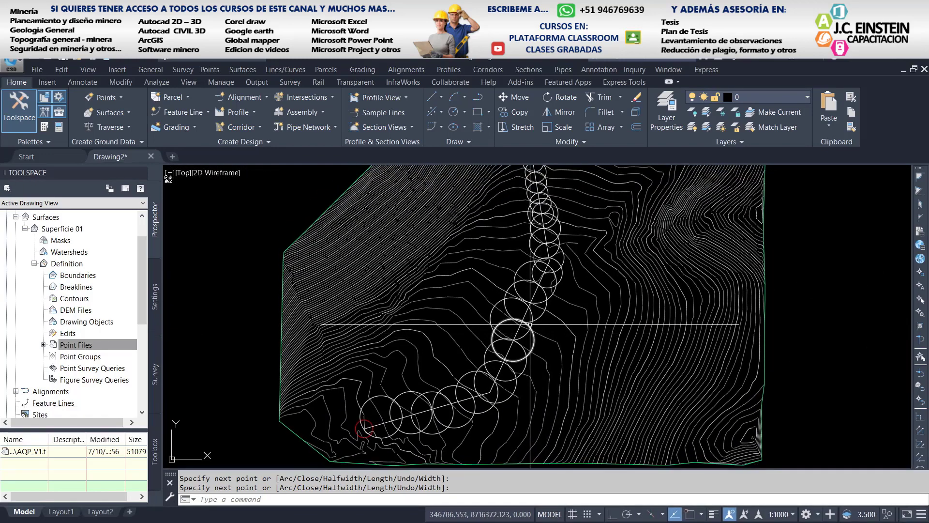
scroll(535, 322, up, 4)
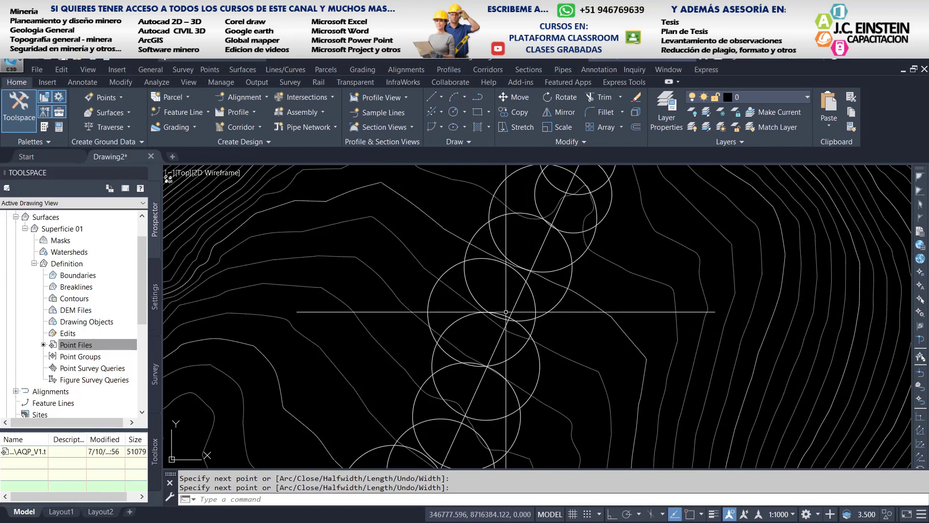
scroll(505, 314, down, 4)
middle_drag(508, 326, 540, 316)
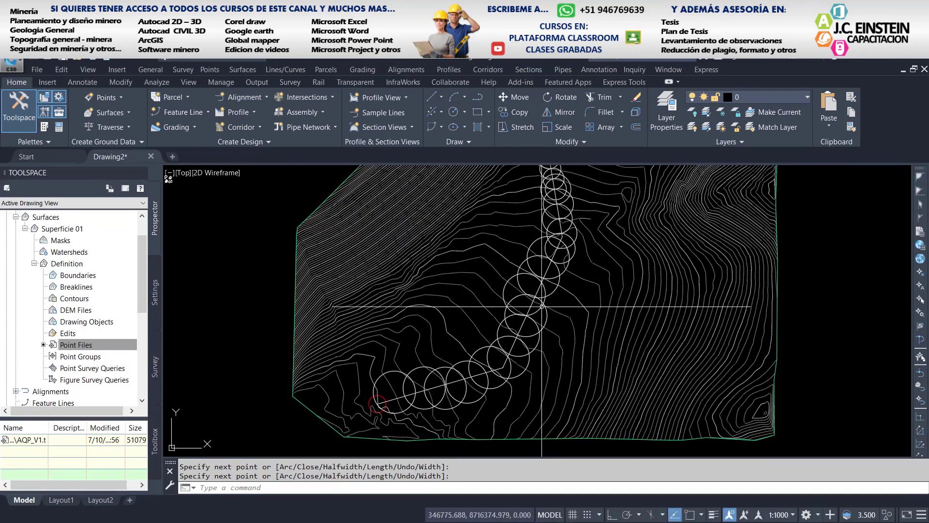
scroll(517, 368, down, 2)
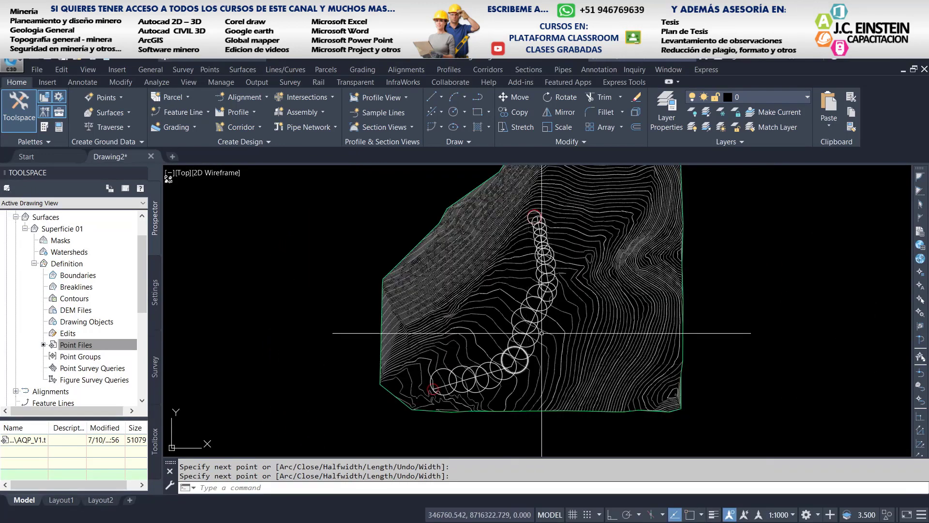
middle_drag(542, 333, 525, 364)
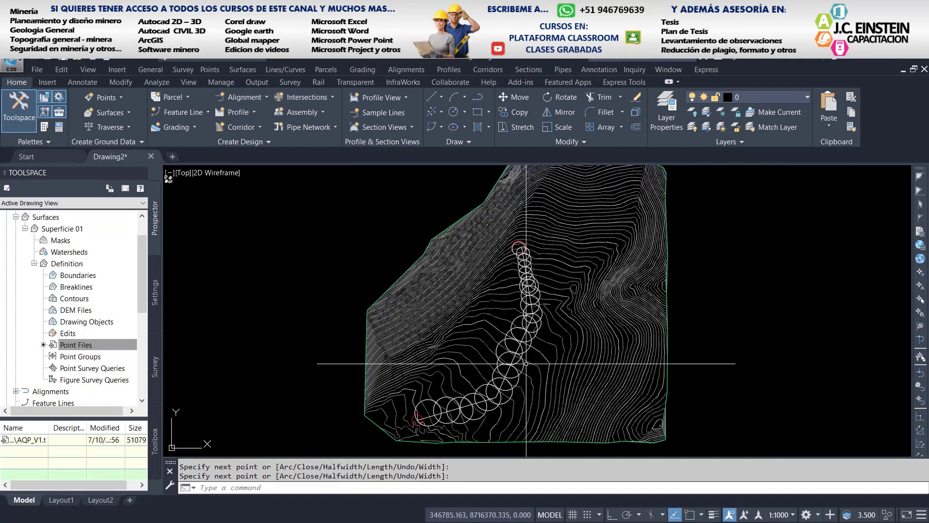
- Switch off the slope-circle layers, including _7%, from the Home ribbon Layer dropdown
click(771, 99)
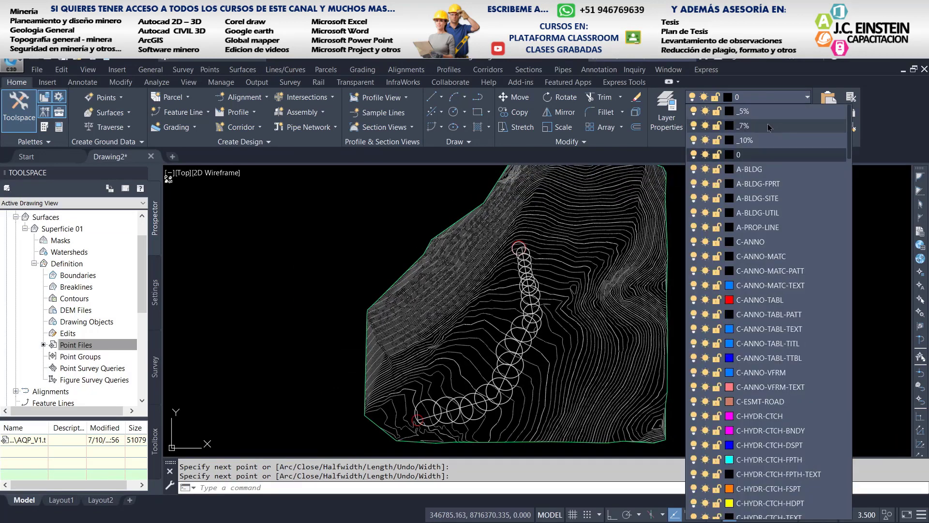
click(695, 118)
click(696, 127)
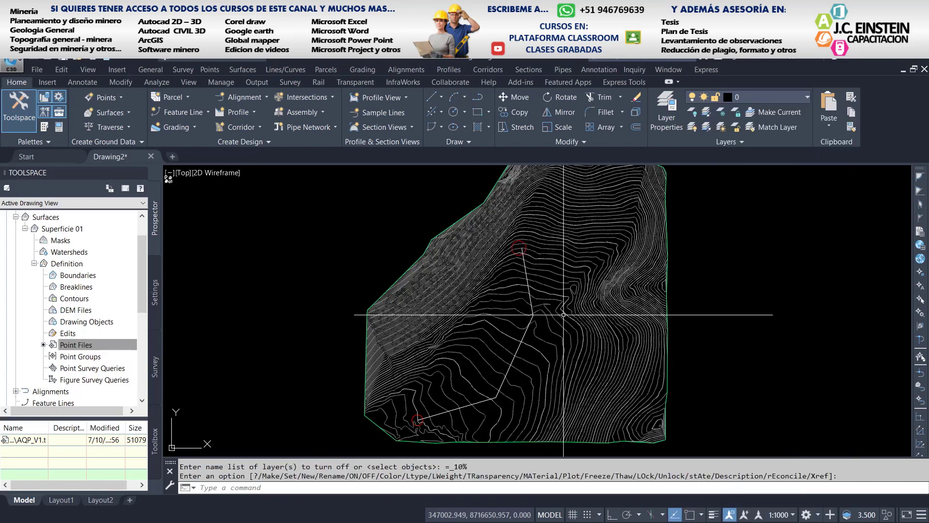
scroll(527, 302, up, 5)
scroll(528, 302, down, 5)
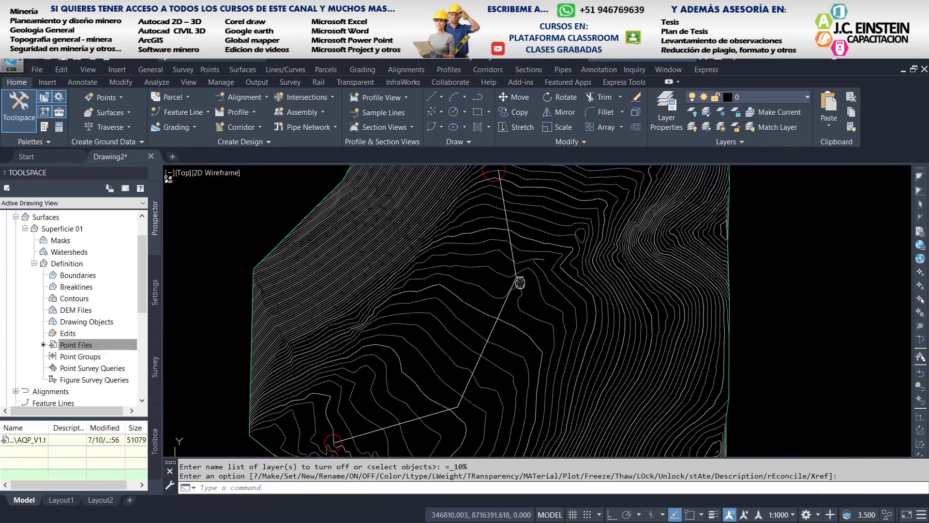
scroll(518, 310, down, 2)
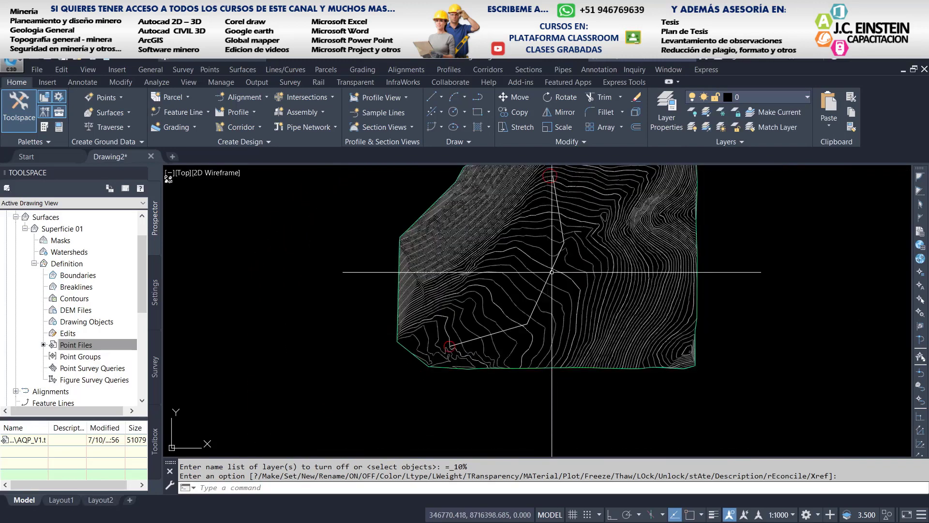
scroll(517, 290, up, 2)
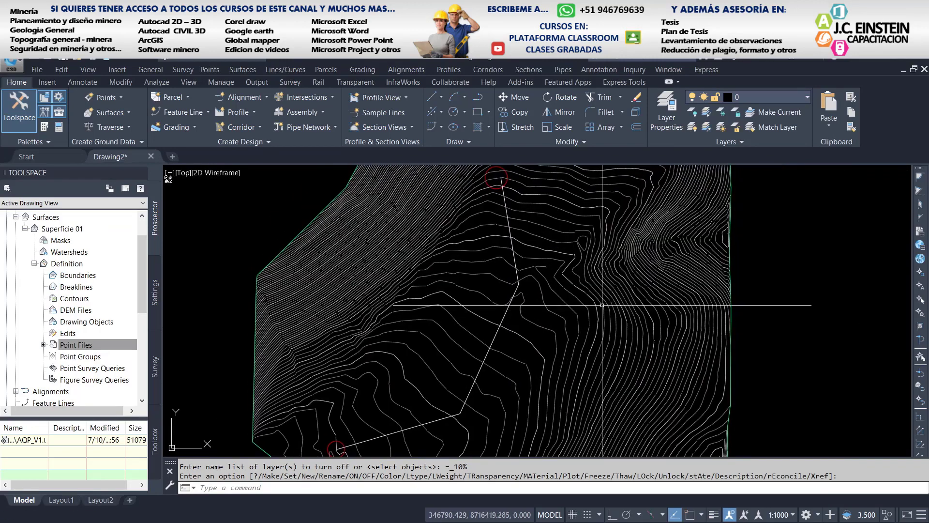